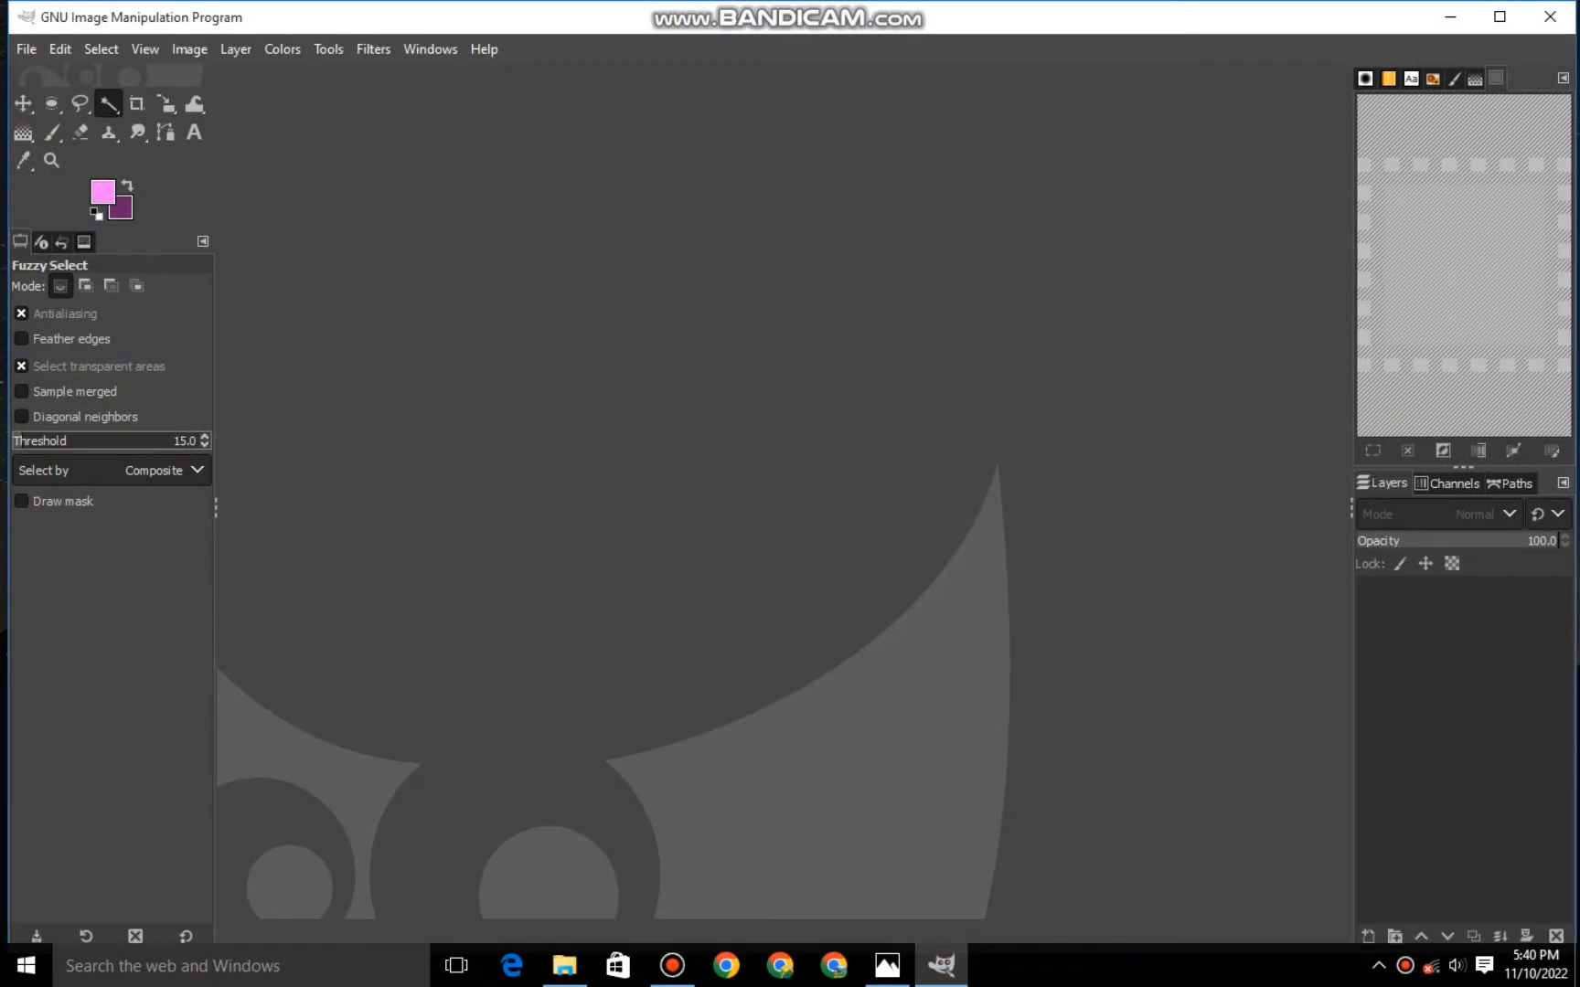
Set the background color to white (ffffff).
click(120, 208)
click(29, 73)
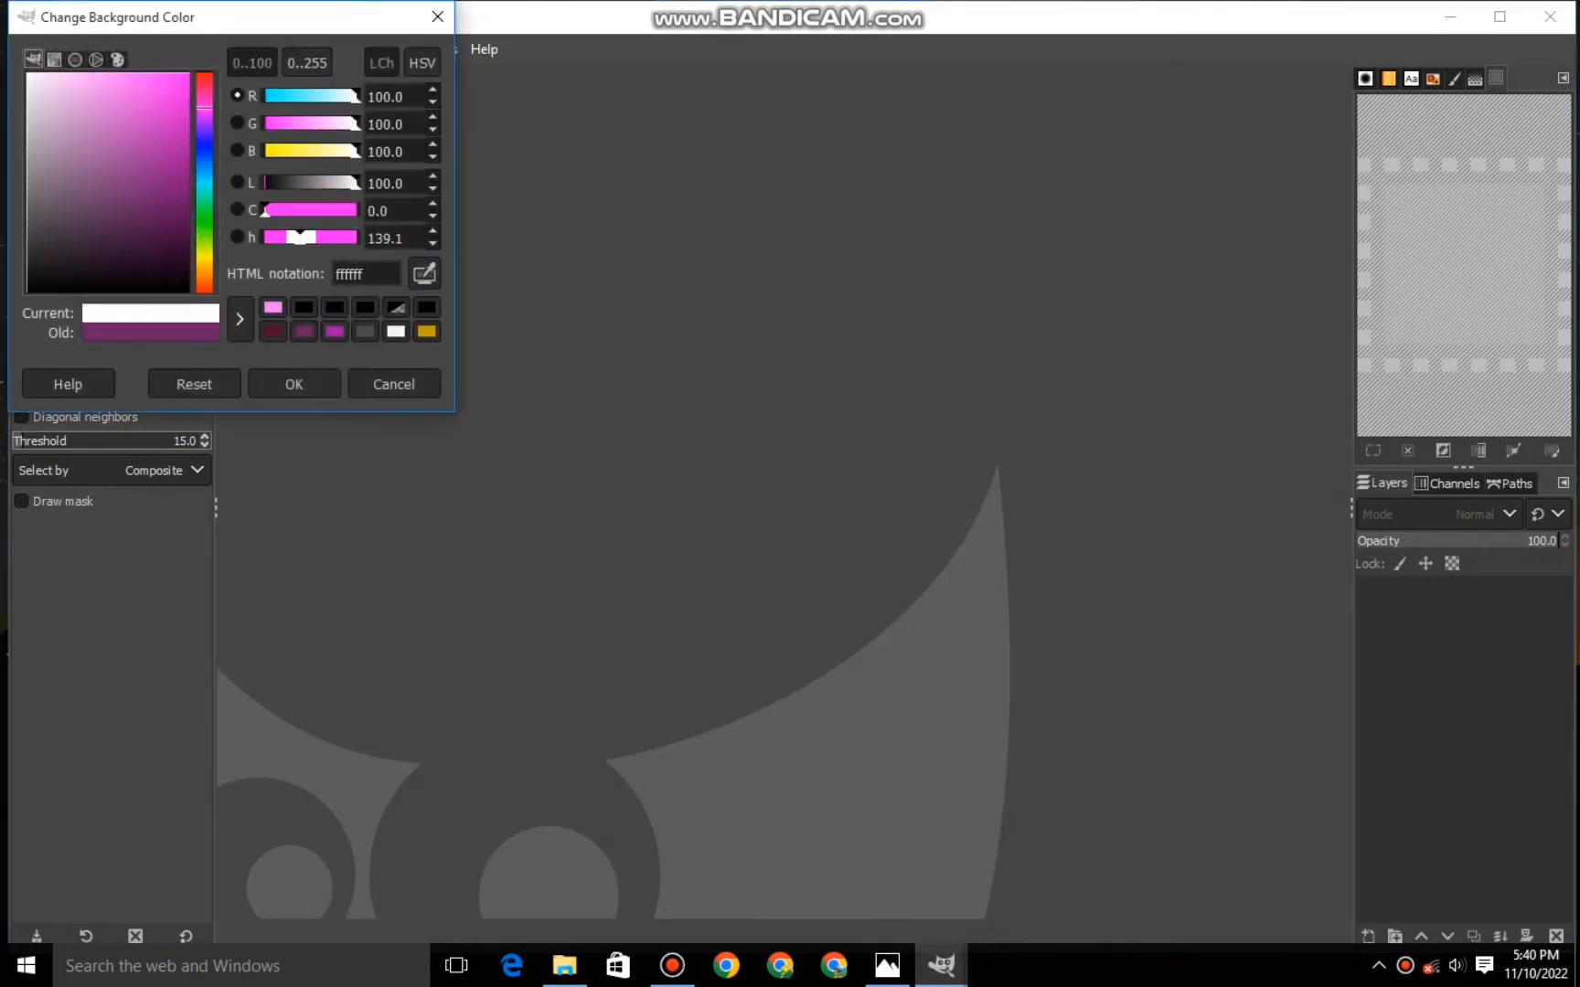
click(294, 383)
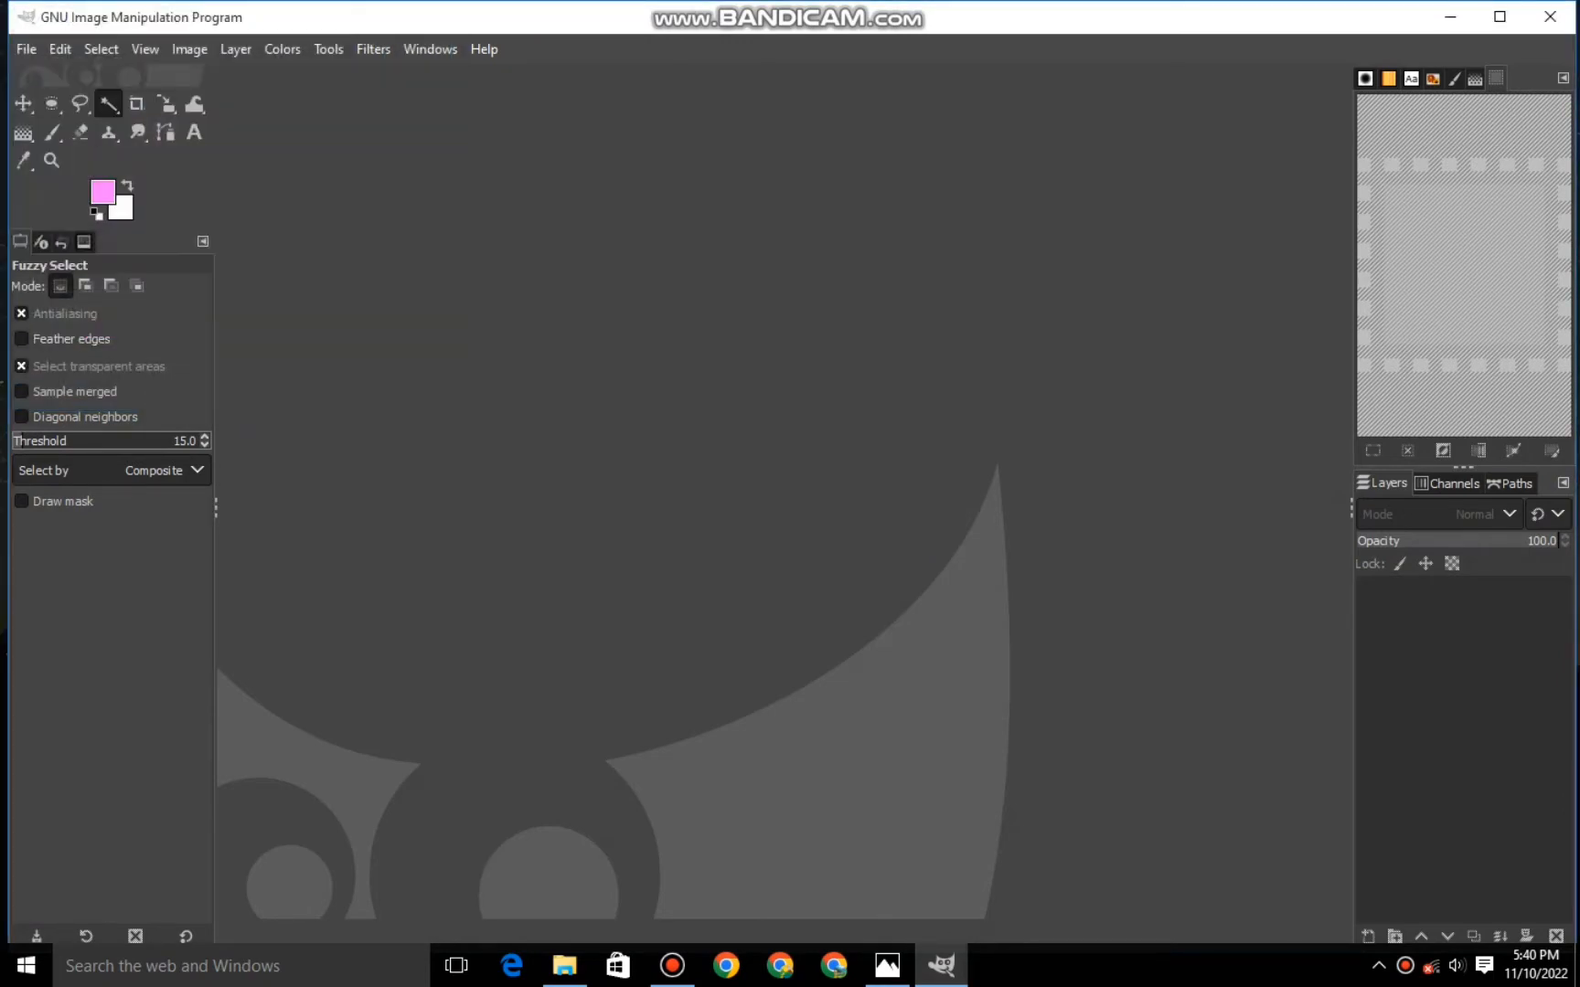
Create a new 1920 × 1080 px image and add a transparent layer above the background.
click(25, 48)
click(37, 78)
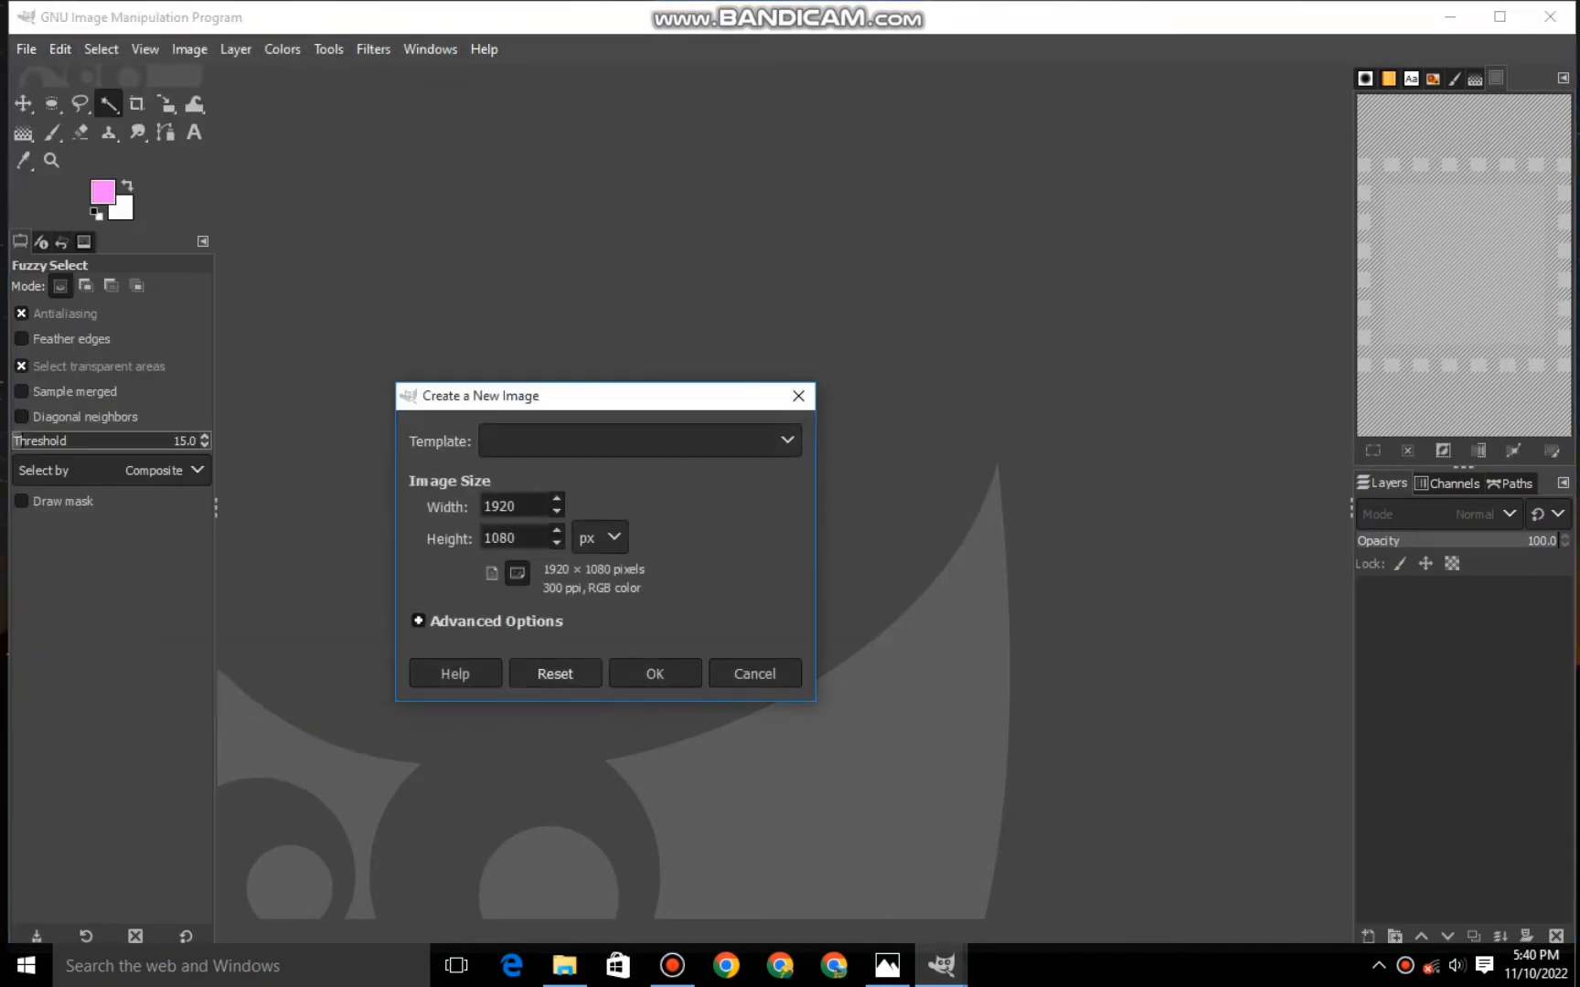
click(655, 674)
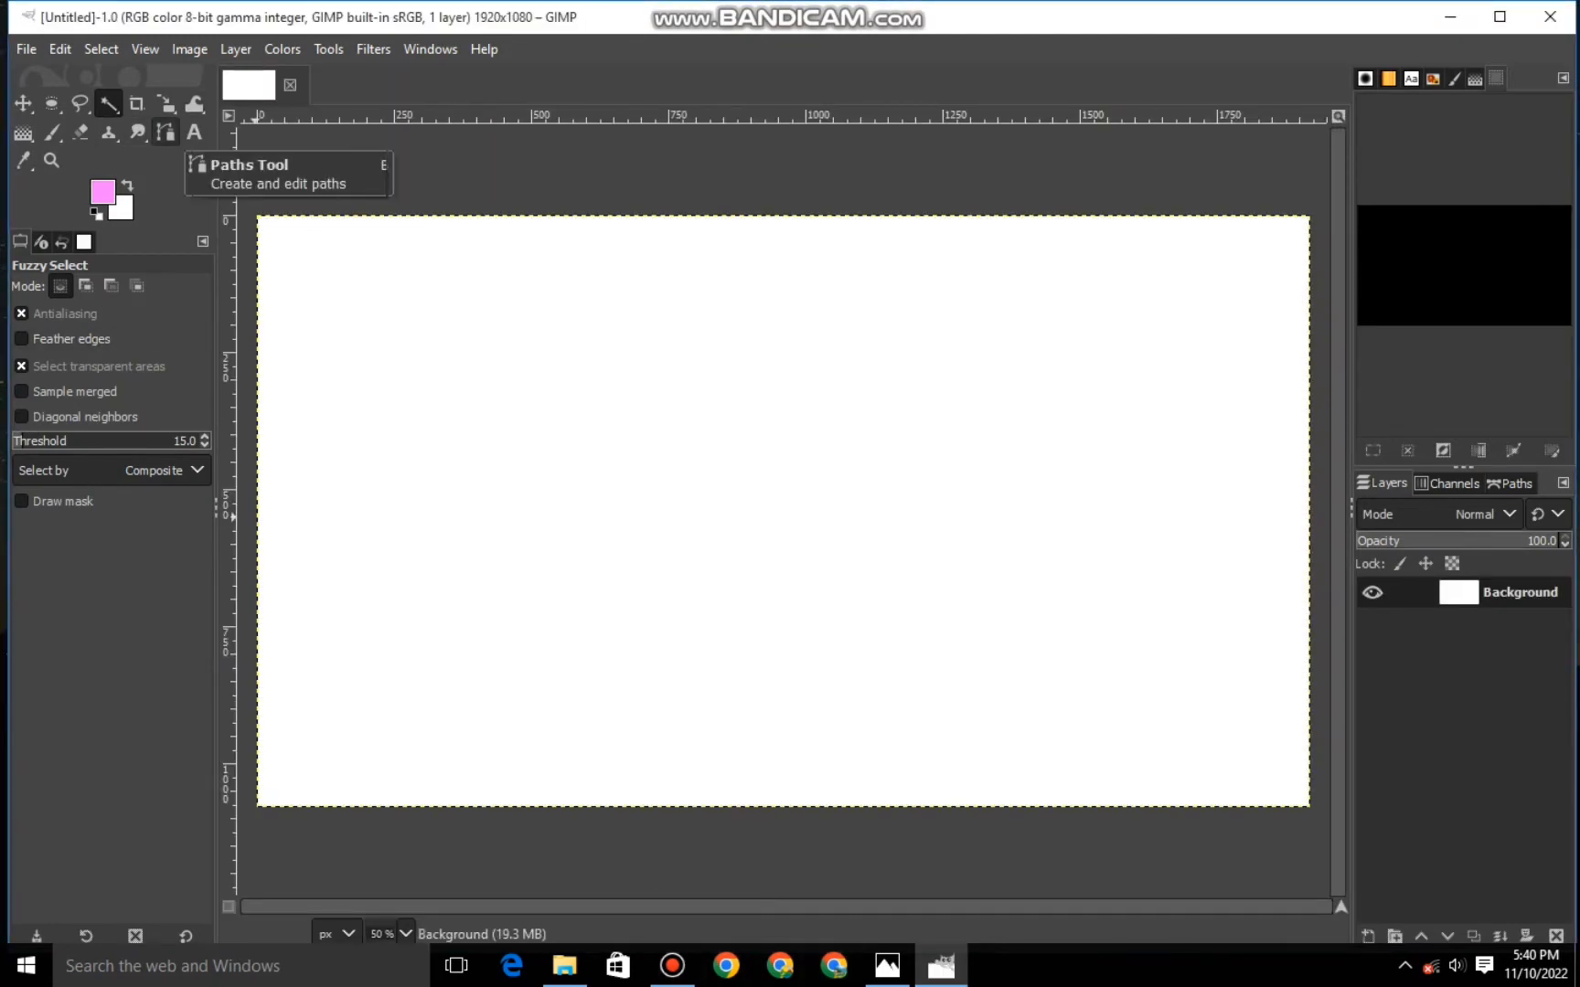
key(ctrl+shift+n)
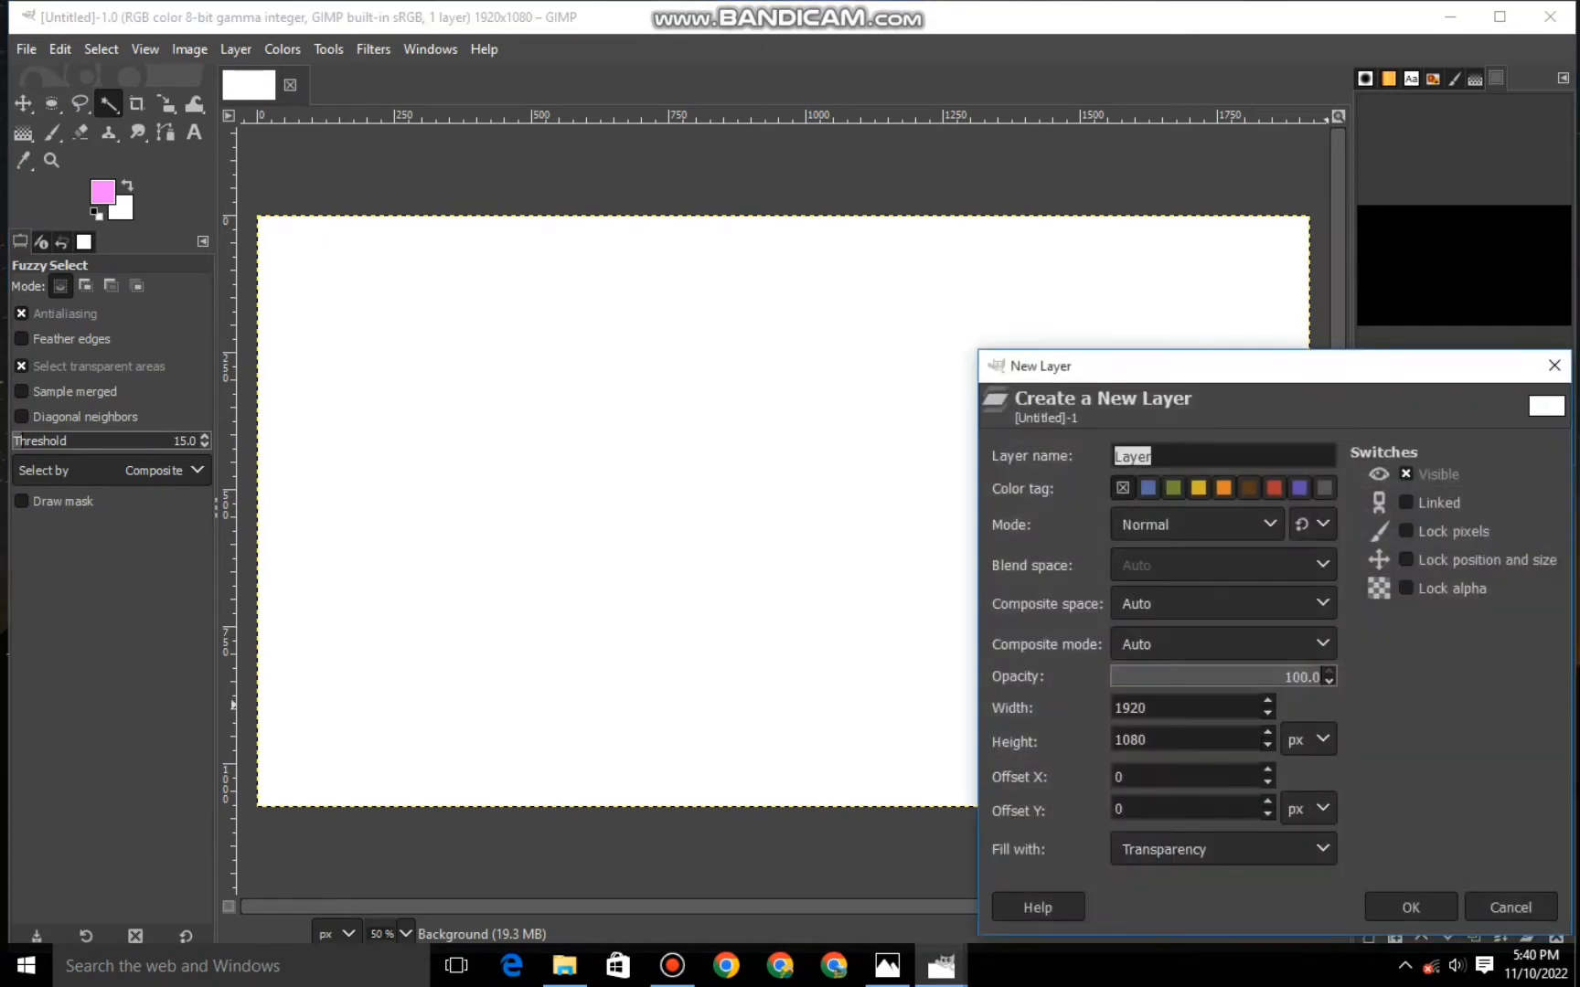
key(Return)
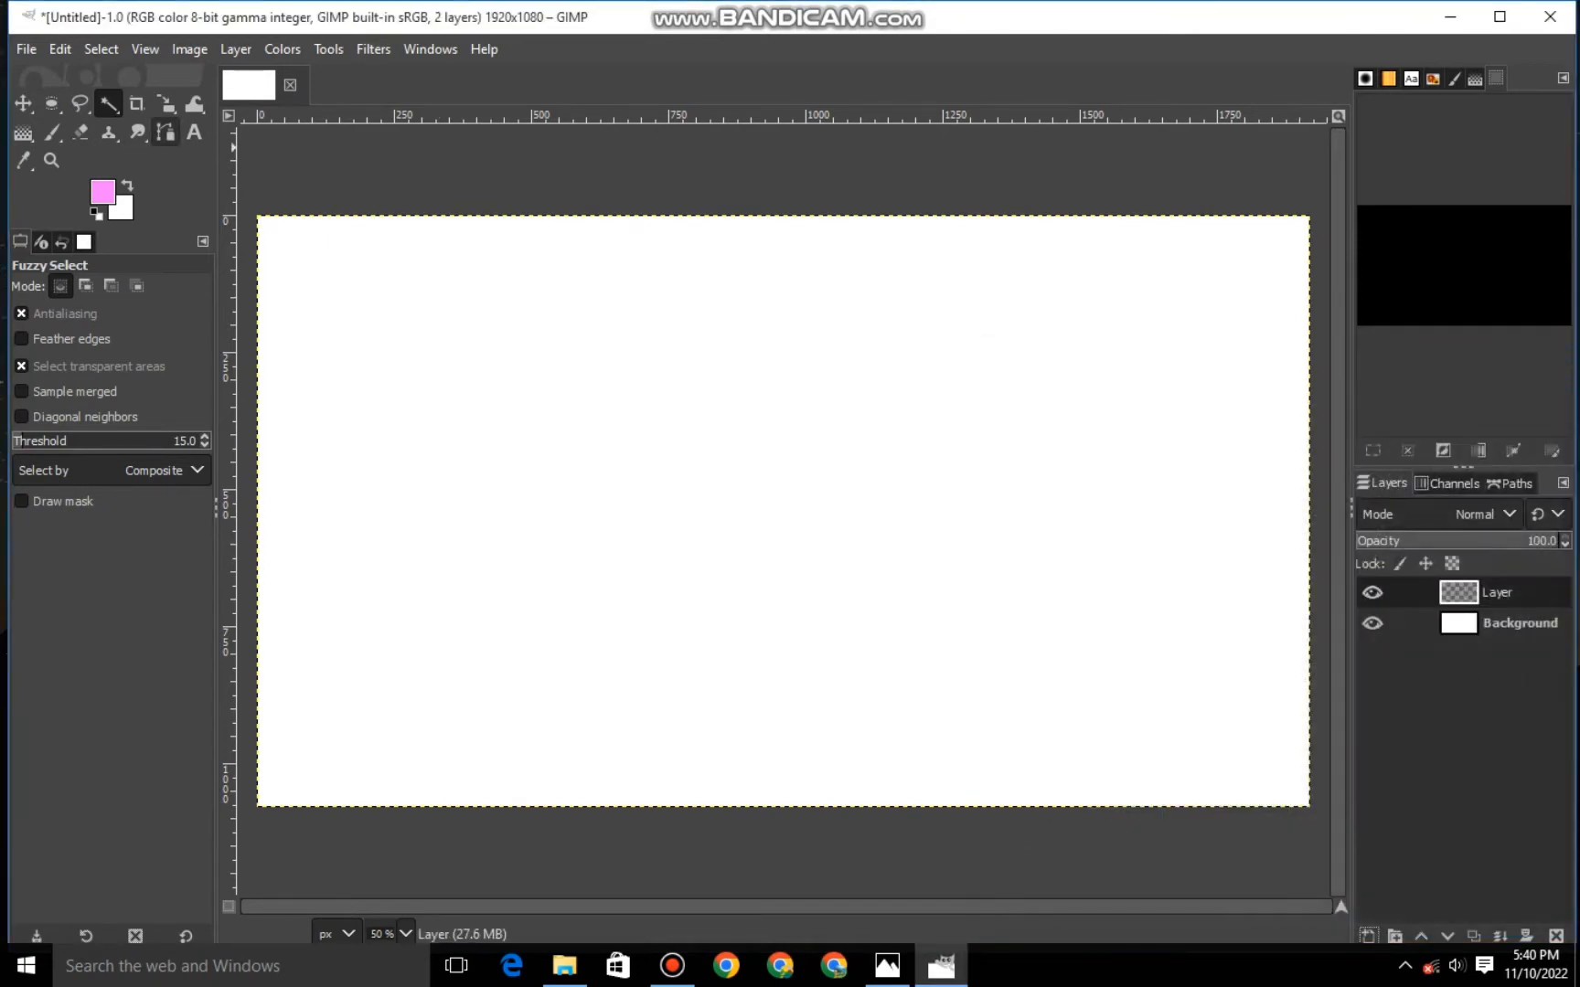
With the Paths tool, draw a rising S-shaped curve between two anchors, about 380 px wide, in the upper middle of the canvas.
click(166, 132)
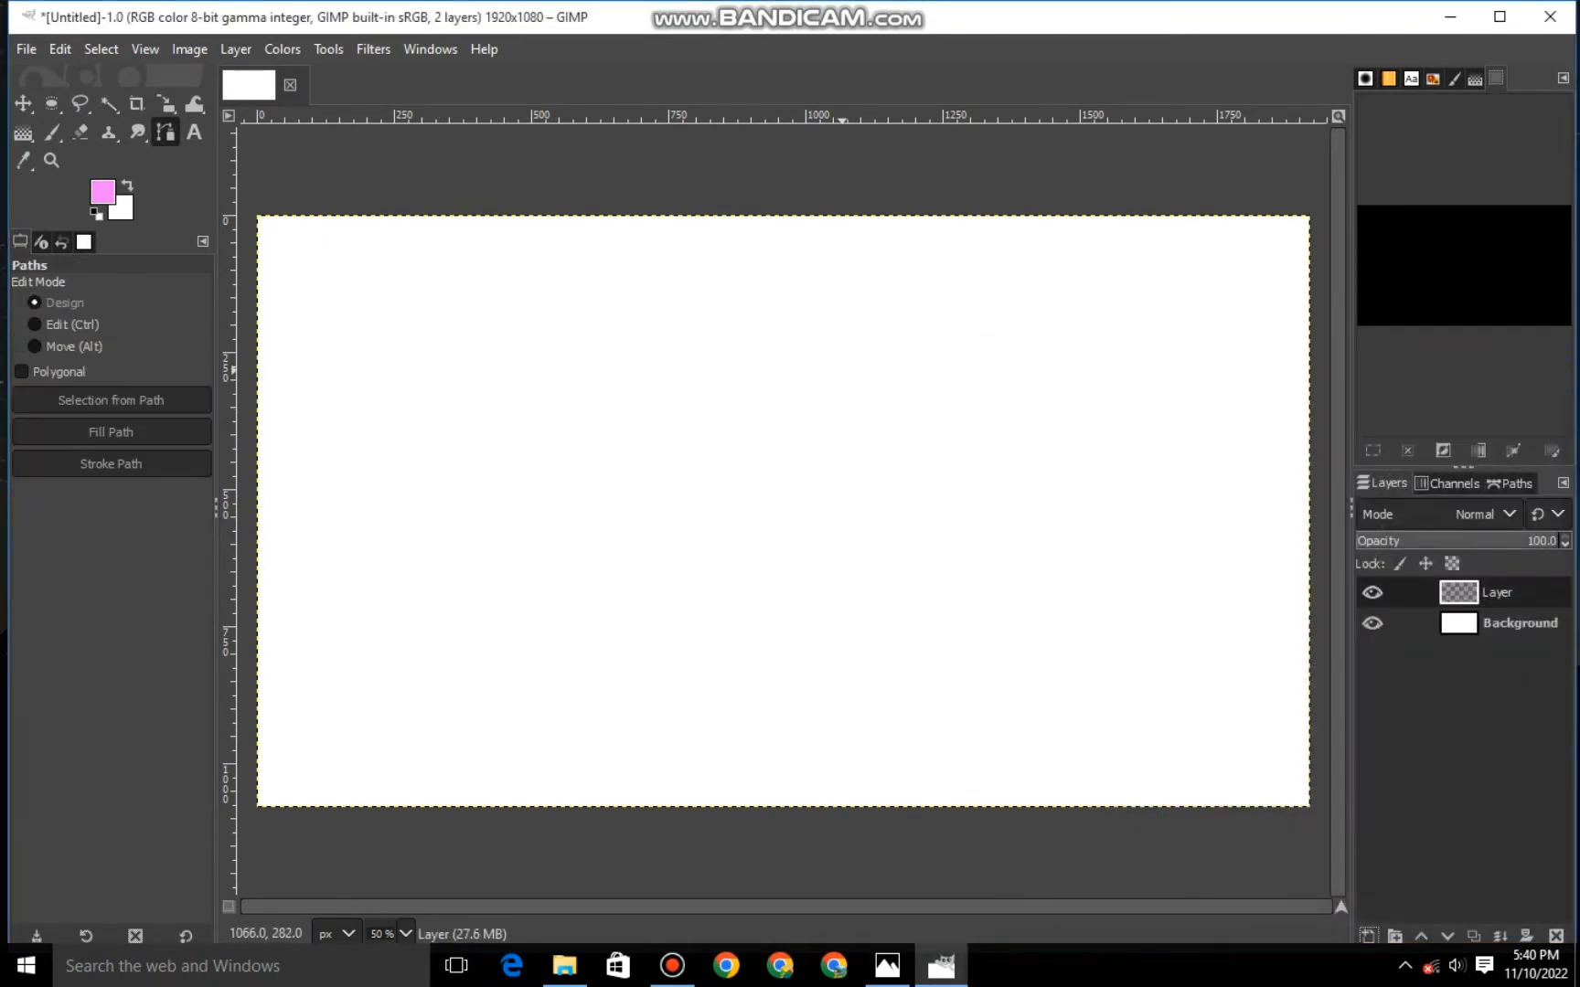
click(820, 385)
click(613, 447)
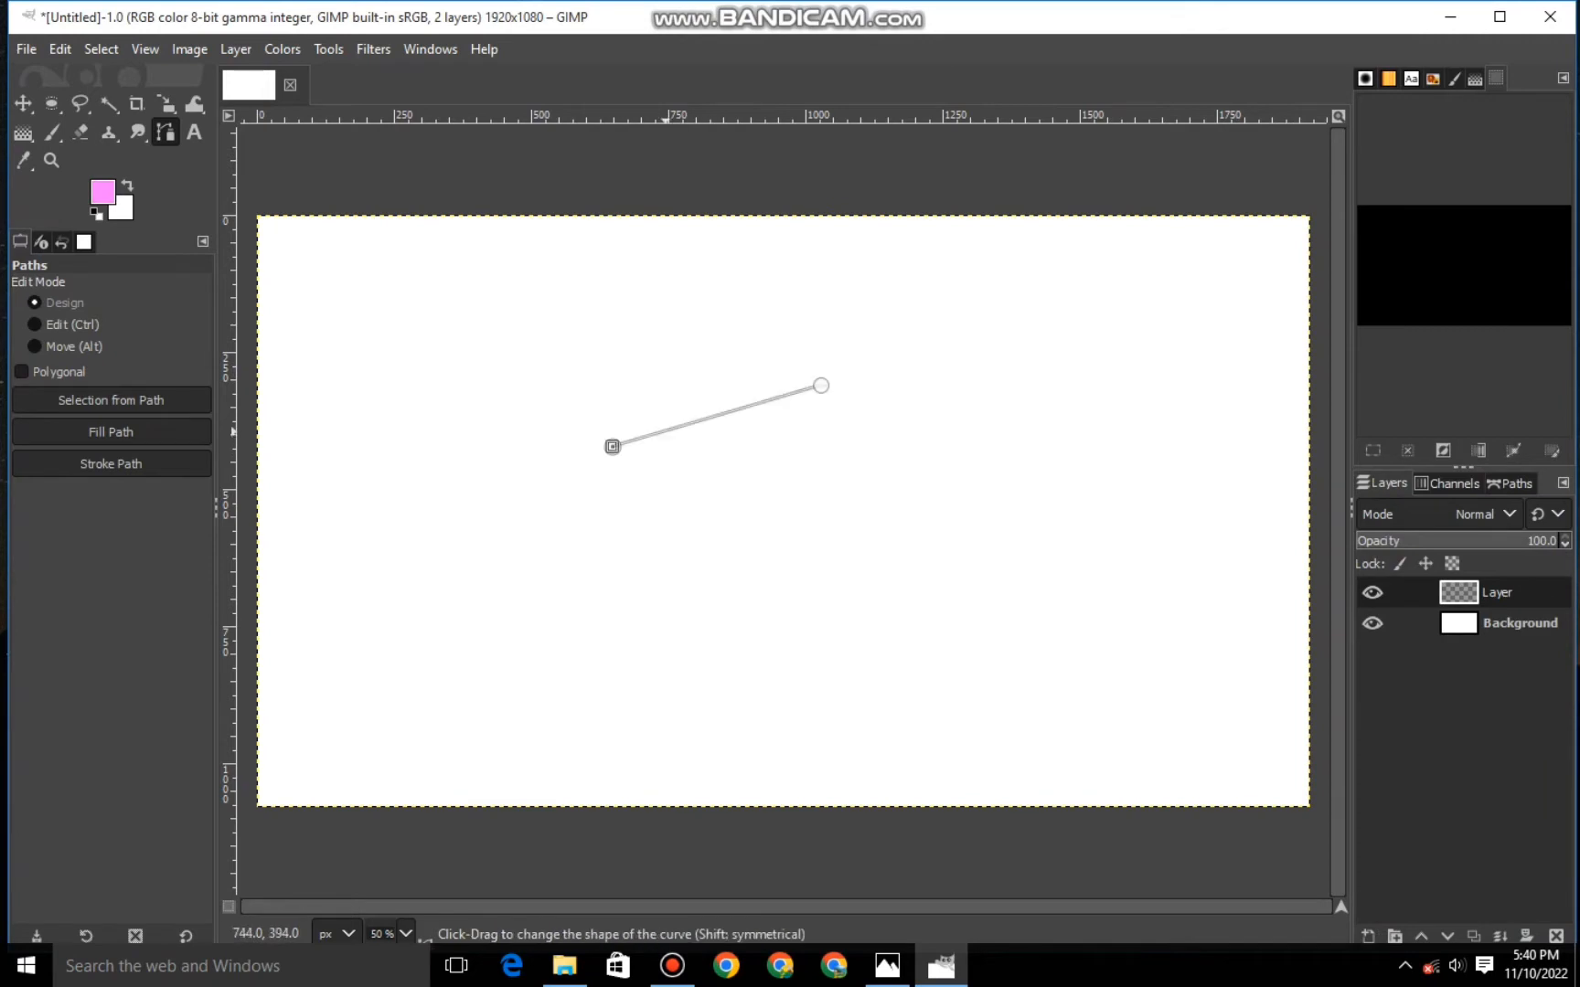
drag(655, 433, 793, 456)
drag(590, 416, 631, 384)
click(856, 397)
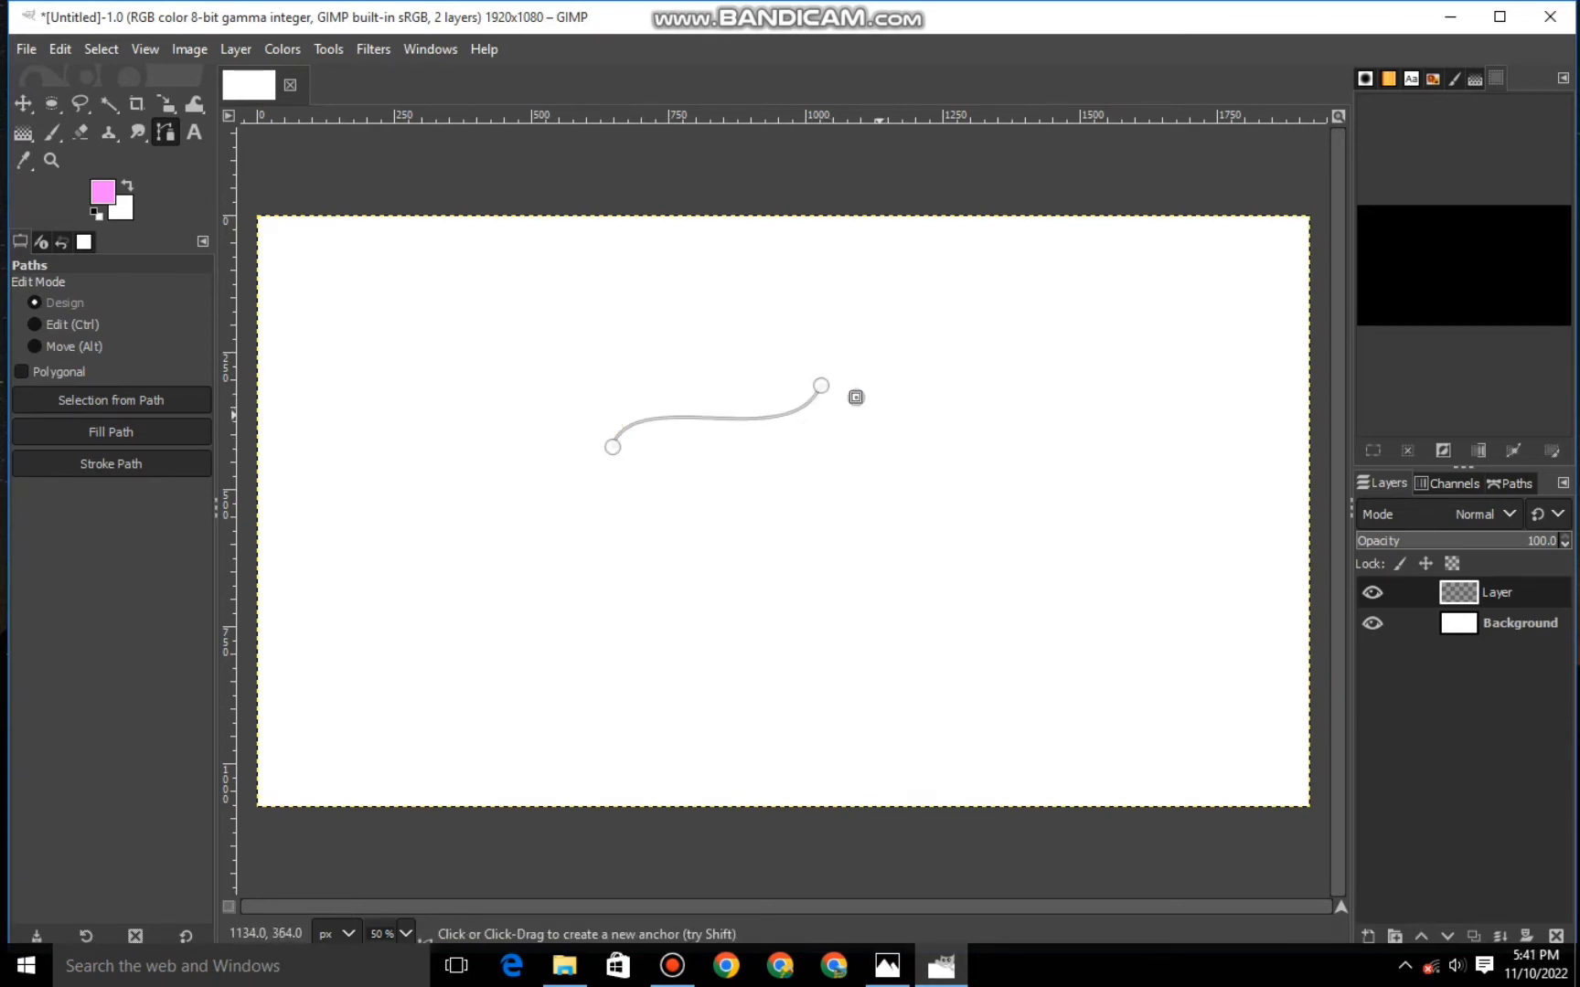
key(ctrl+z)
Move the curve's upper end anchor and add a second curve back to the lower end, forming a slim wavy shape about 340 px wide.
drag(821, 386, 796, 446)
drag(662, 521, 663, 403)
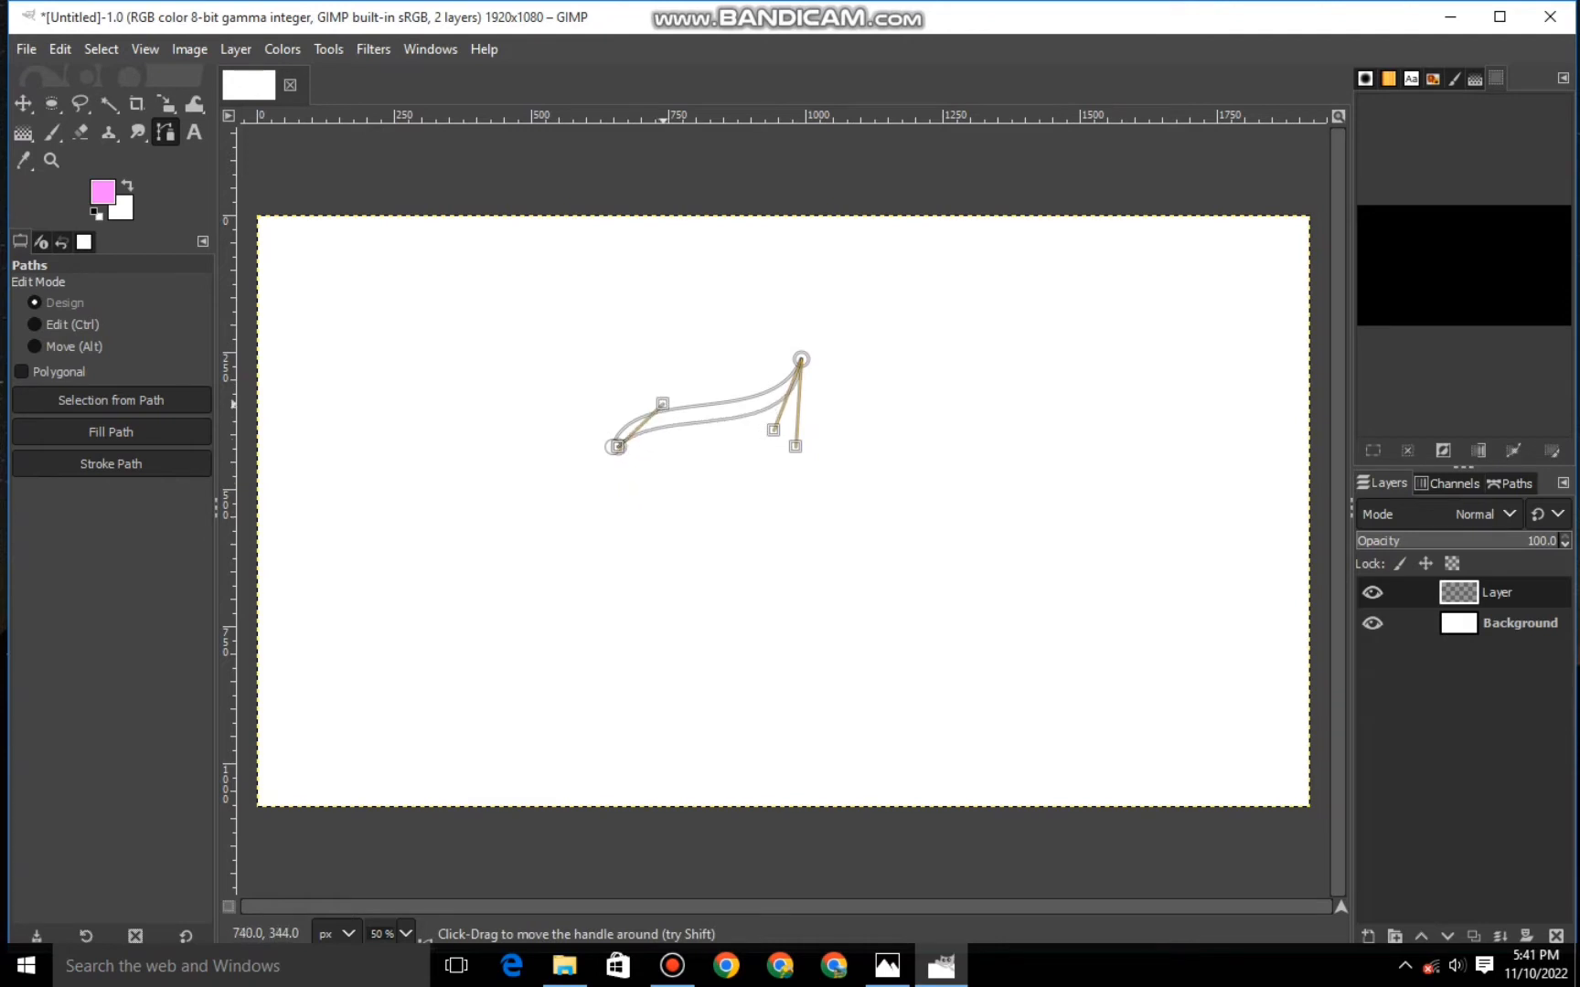
drag(795, 446, 780, 456)
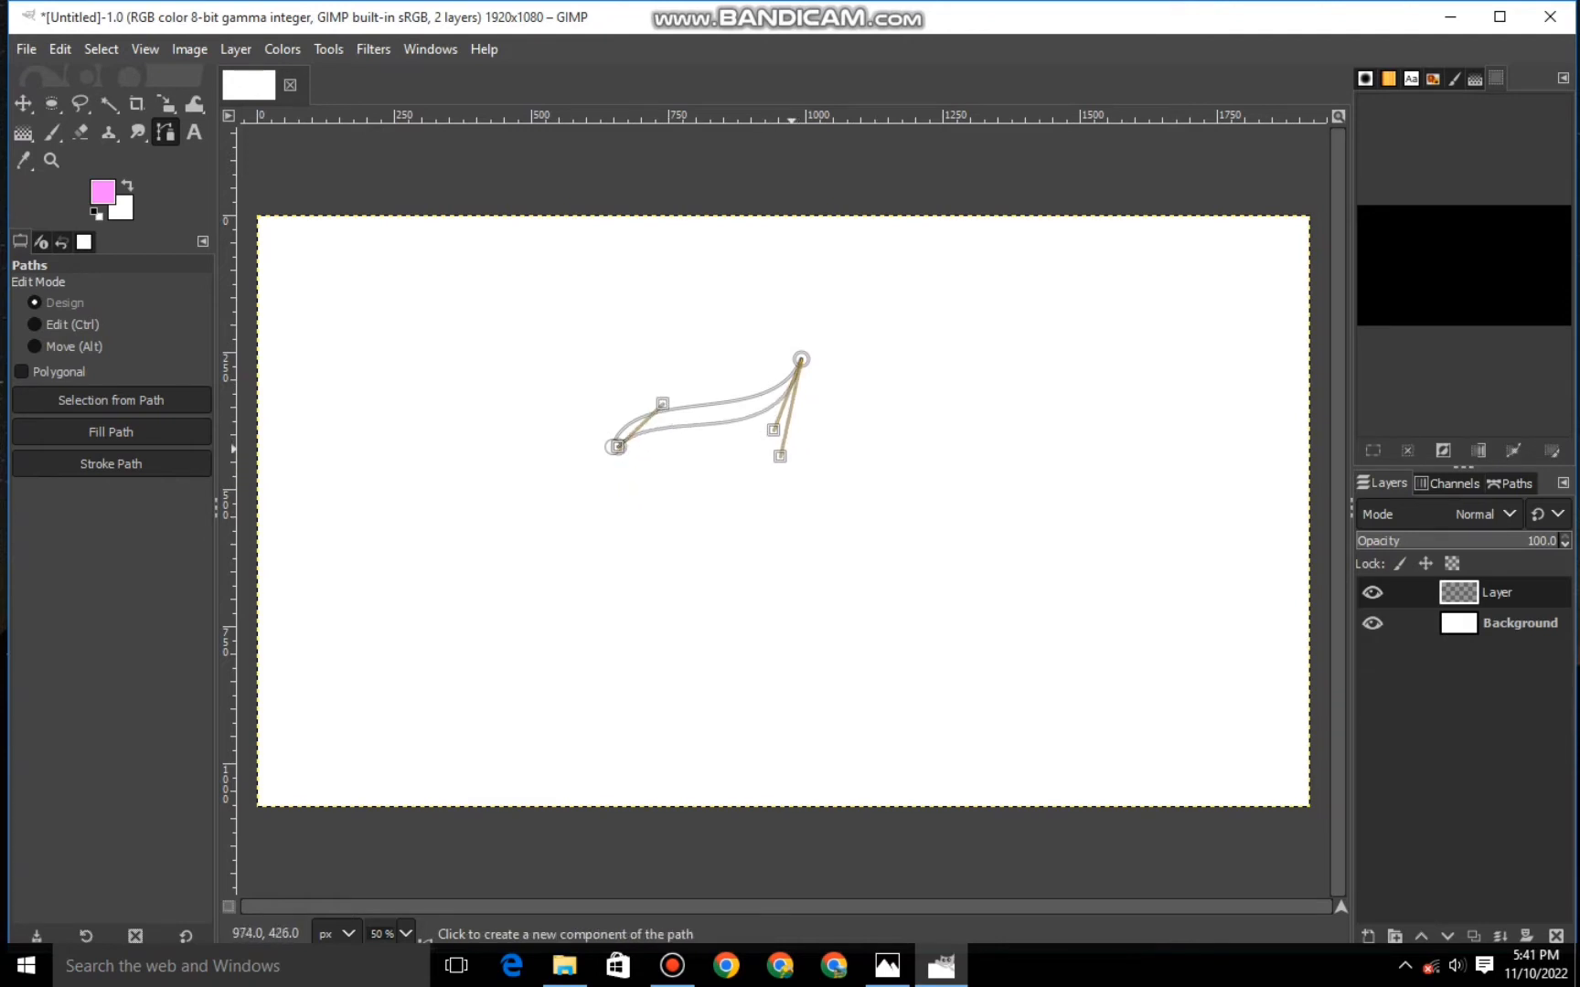
drag(663, 403, 689, 386)
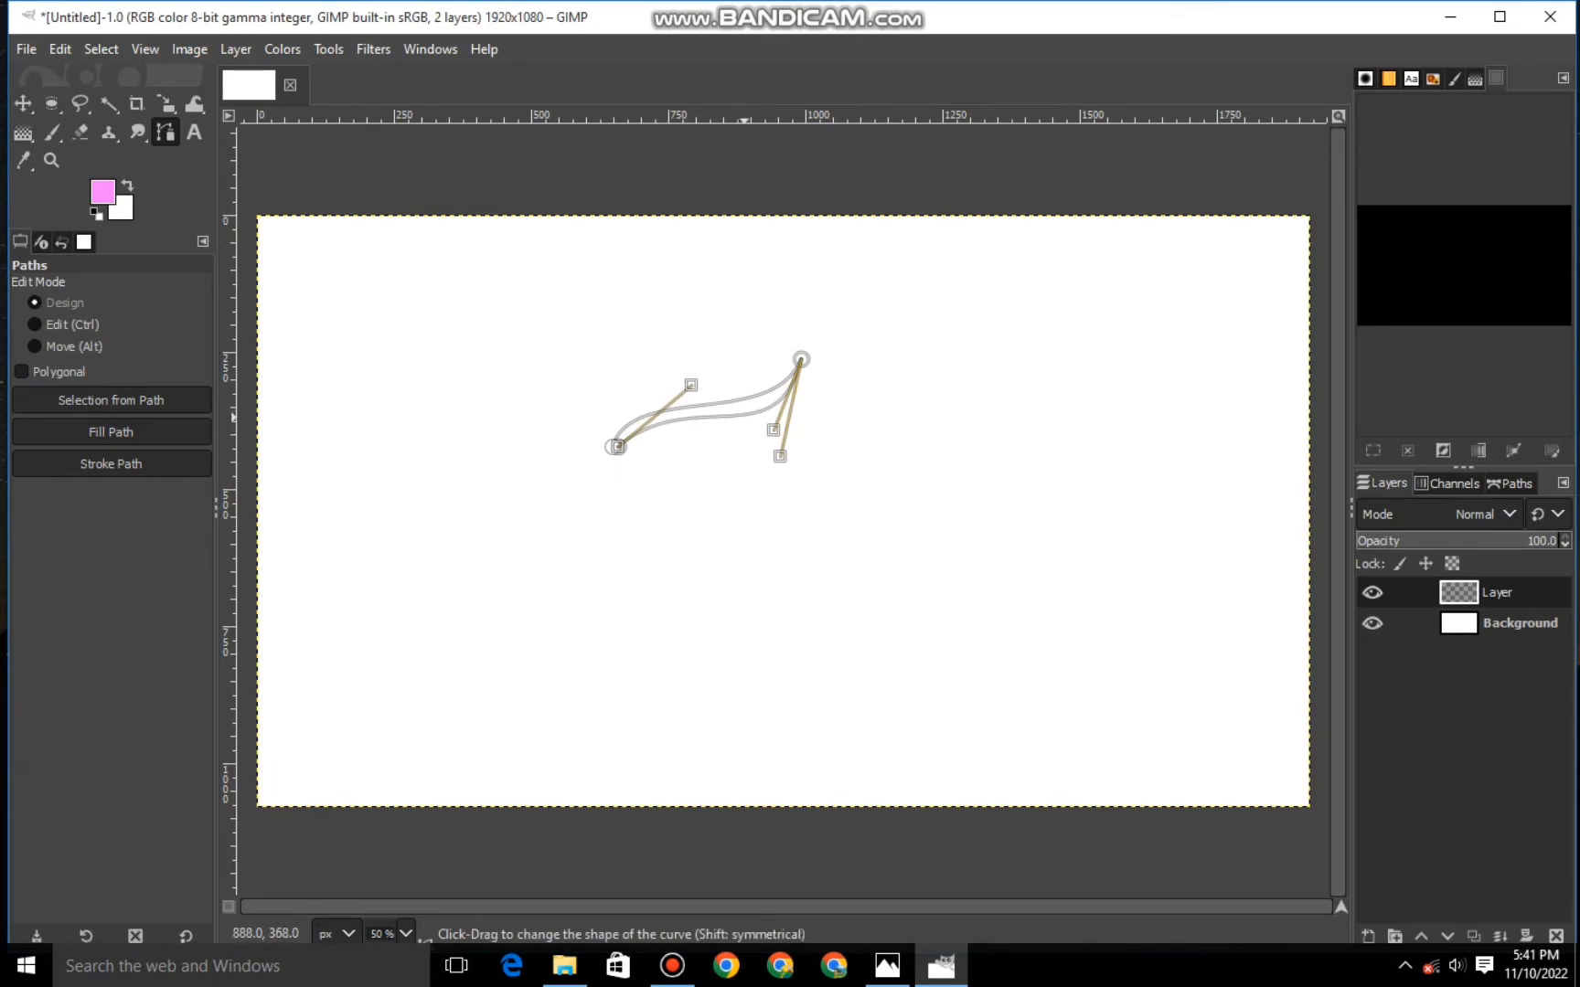
drag(691, 385, 681, 394)
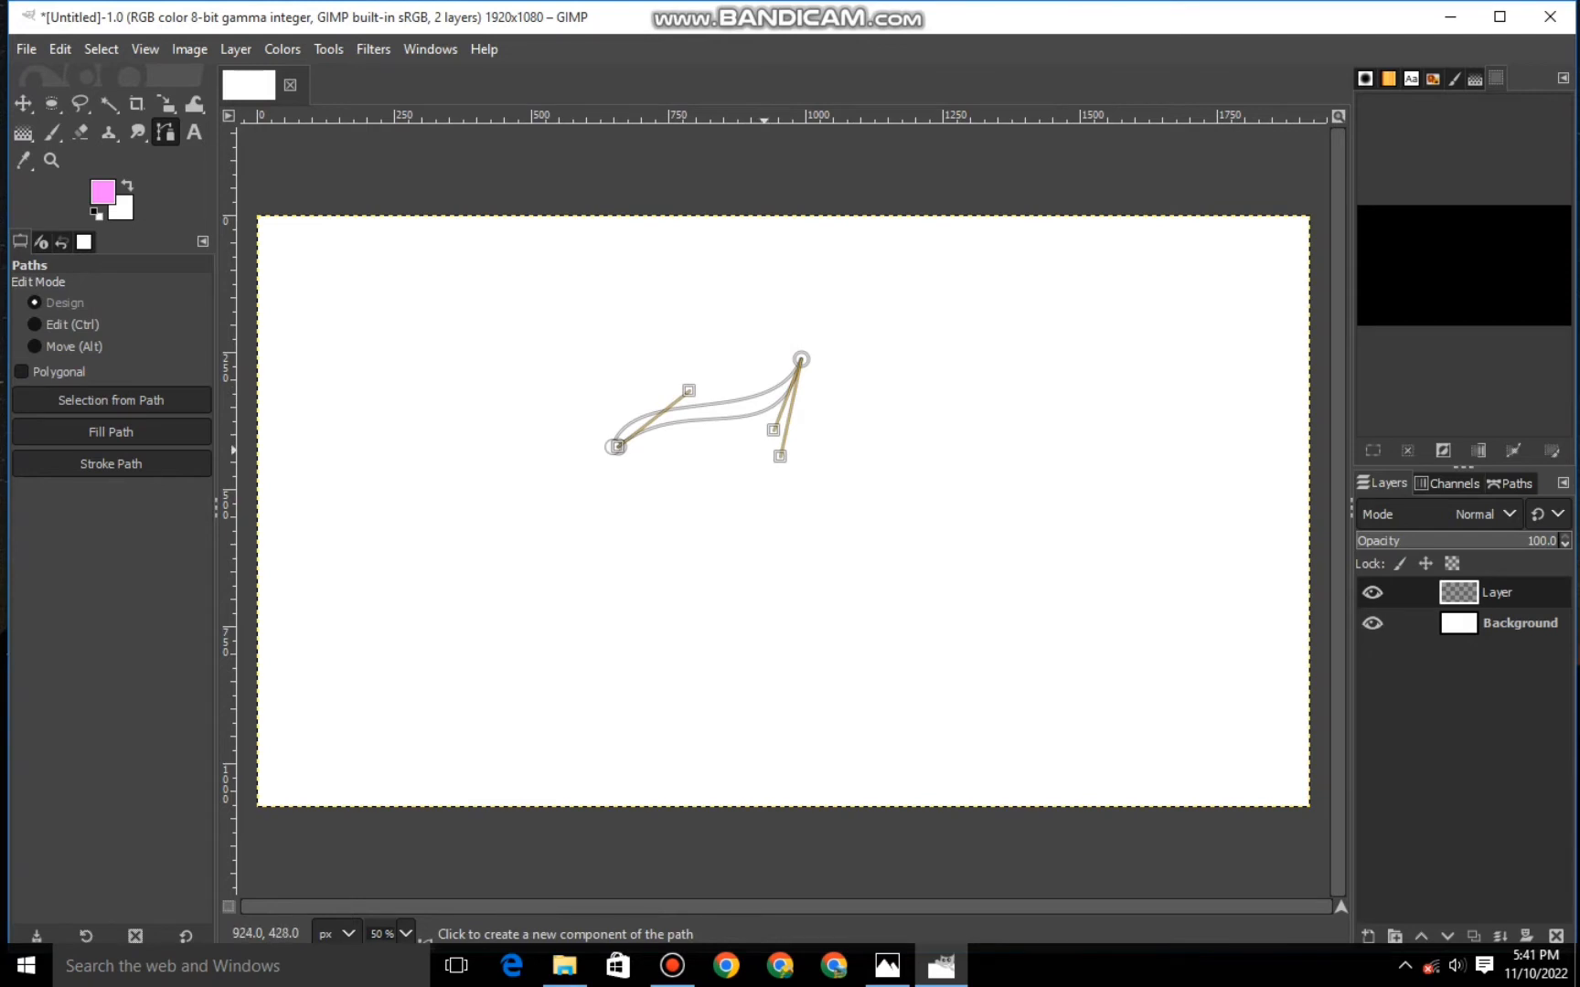
drag(780, 455, 783, 449)
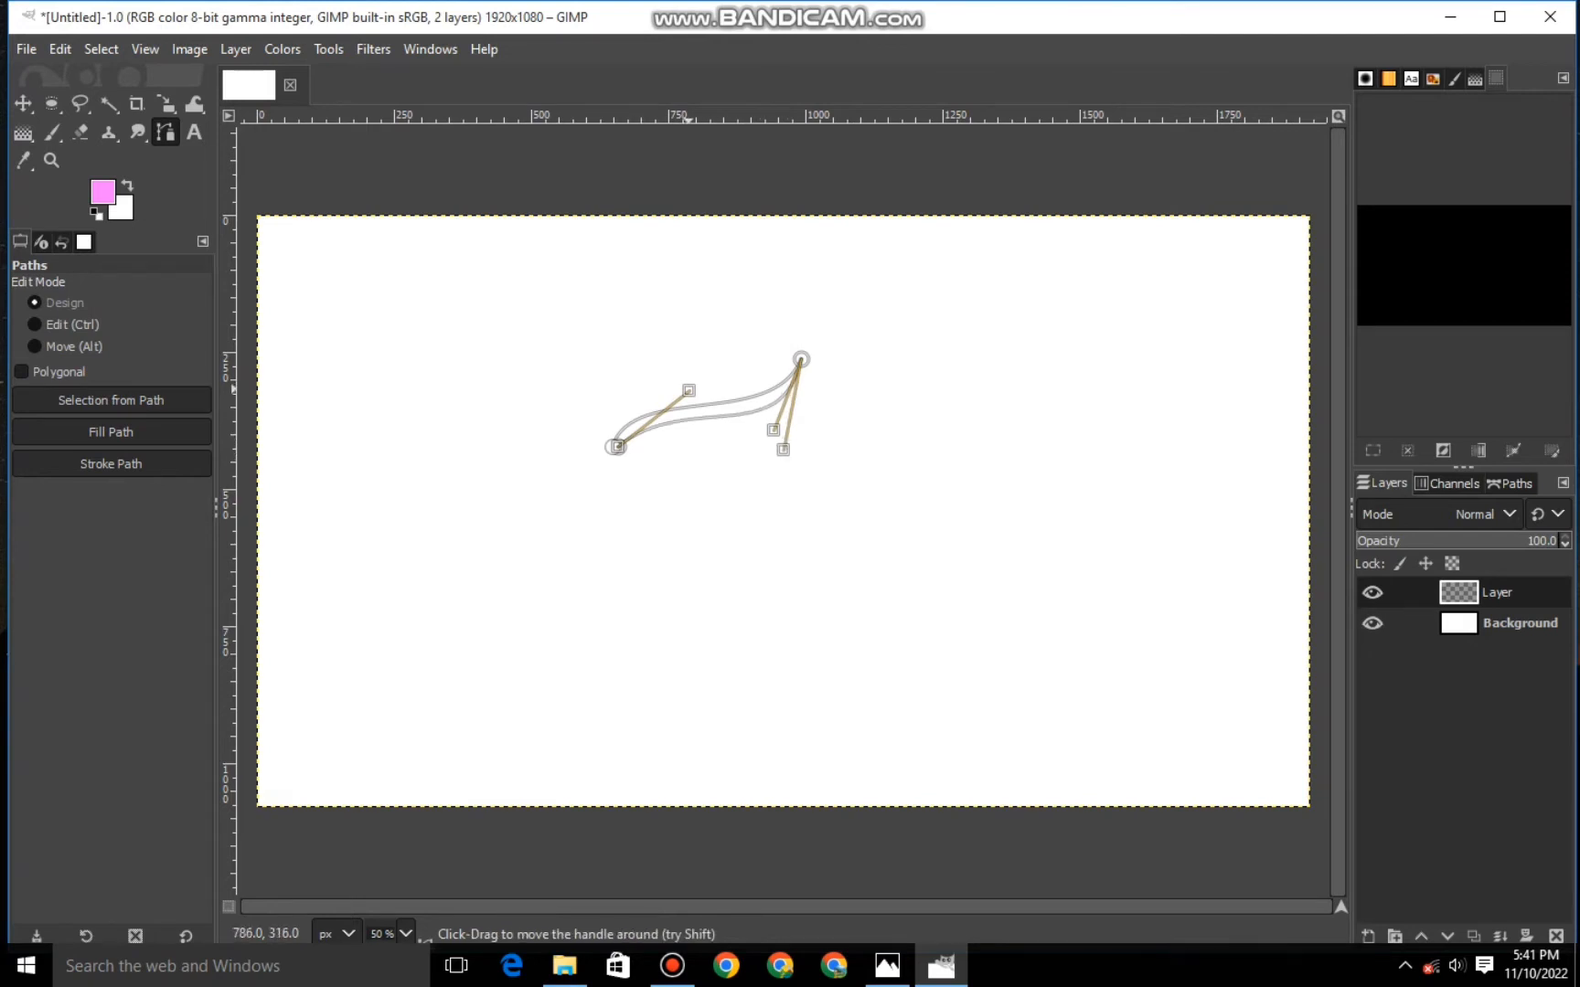
Refine the lower curve's handles so the shape tapers at both ends, and convert the path to a selection.
mouse_move(689, 390)
mouse_down()
mouse_move(670, 399)
mouse_move(714, 386)
mouse_up()
drag(617, 446, 616, 446)
mouse_move(700, 389)
mouse_down()
mouse_move(663, 398)
mouse_move(782, 377)
mouse_move(710, 395)
mouse_up()
click(719, 480)
key(ctrl+z)
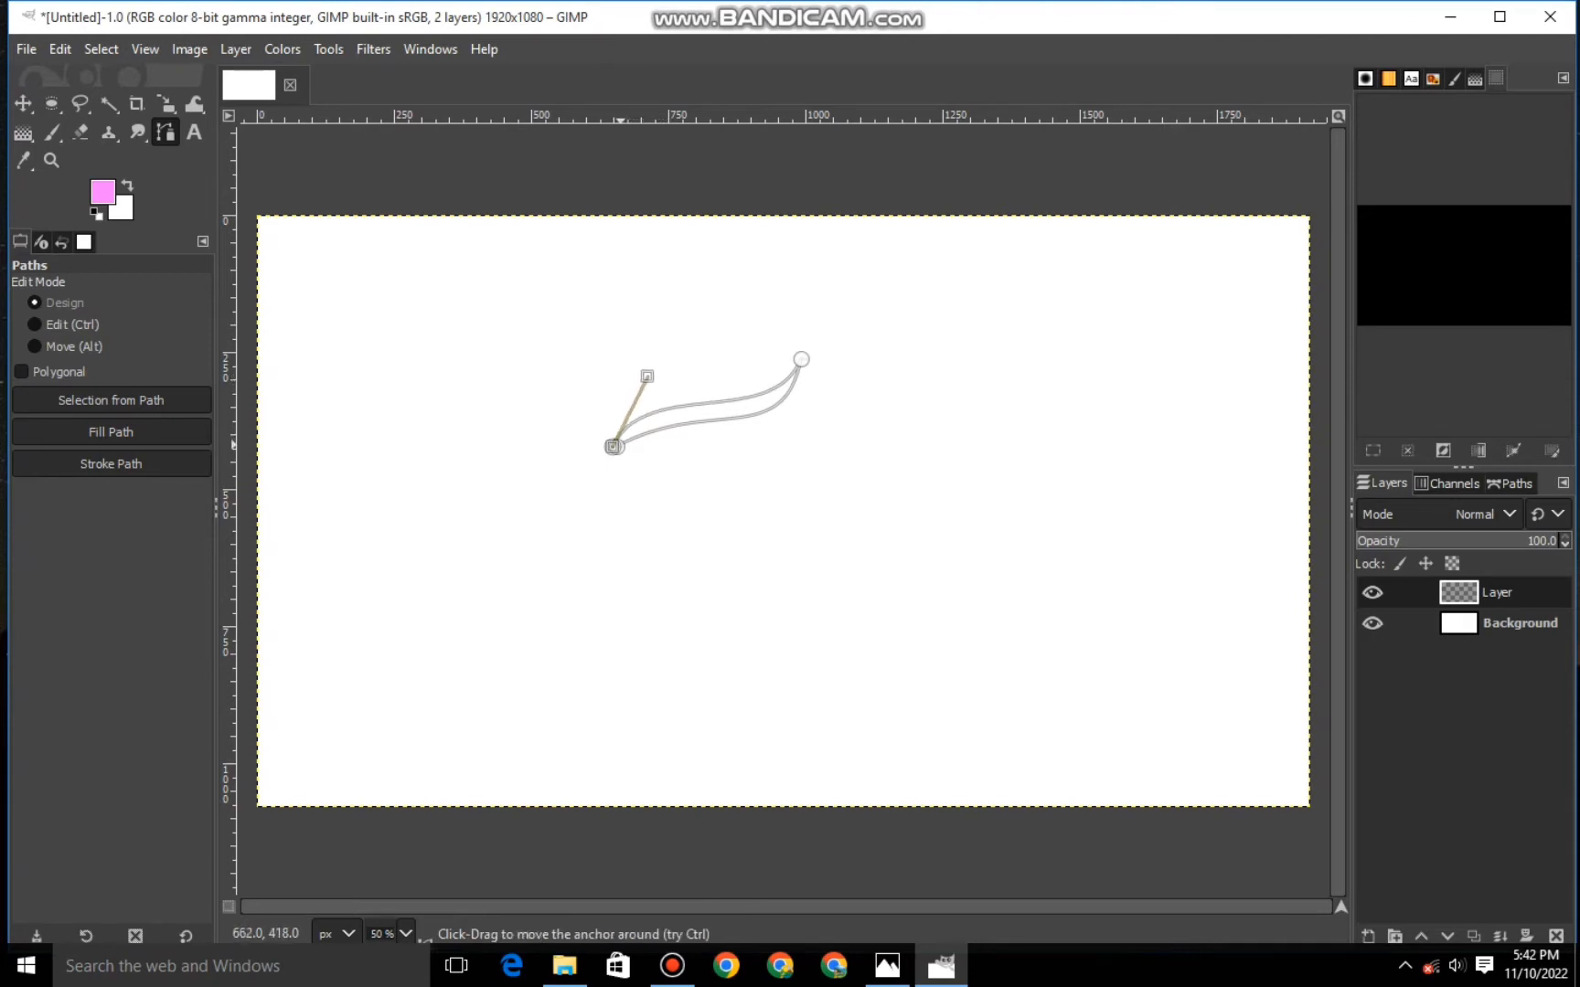
drag(645, 376, 708, 395)
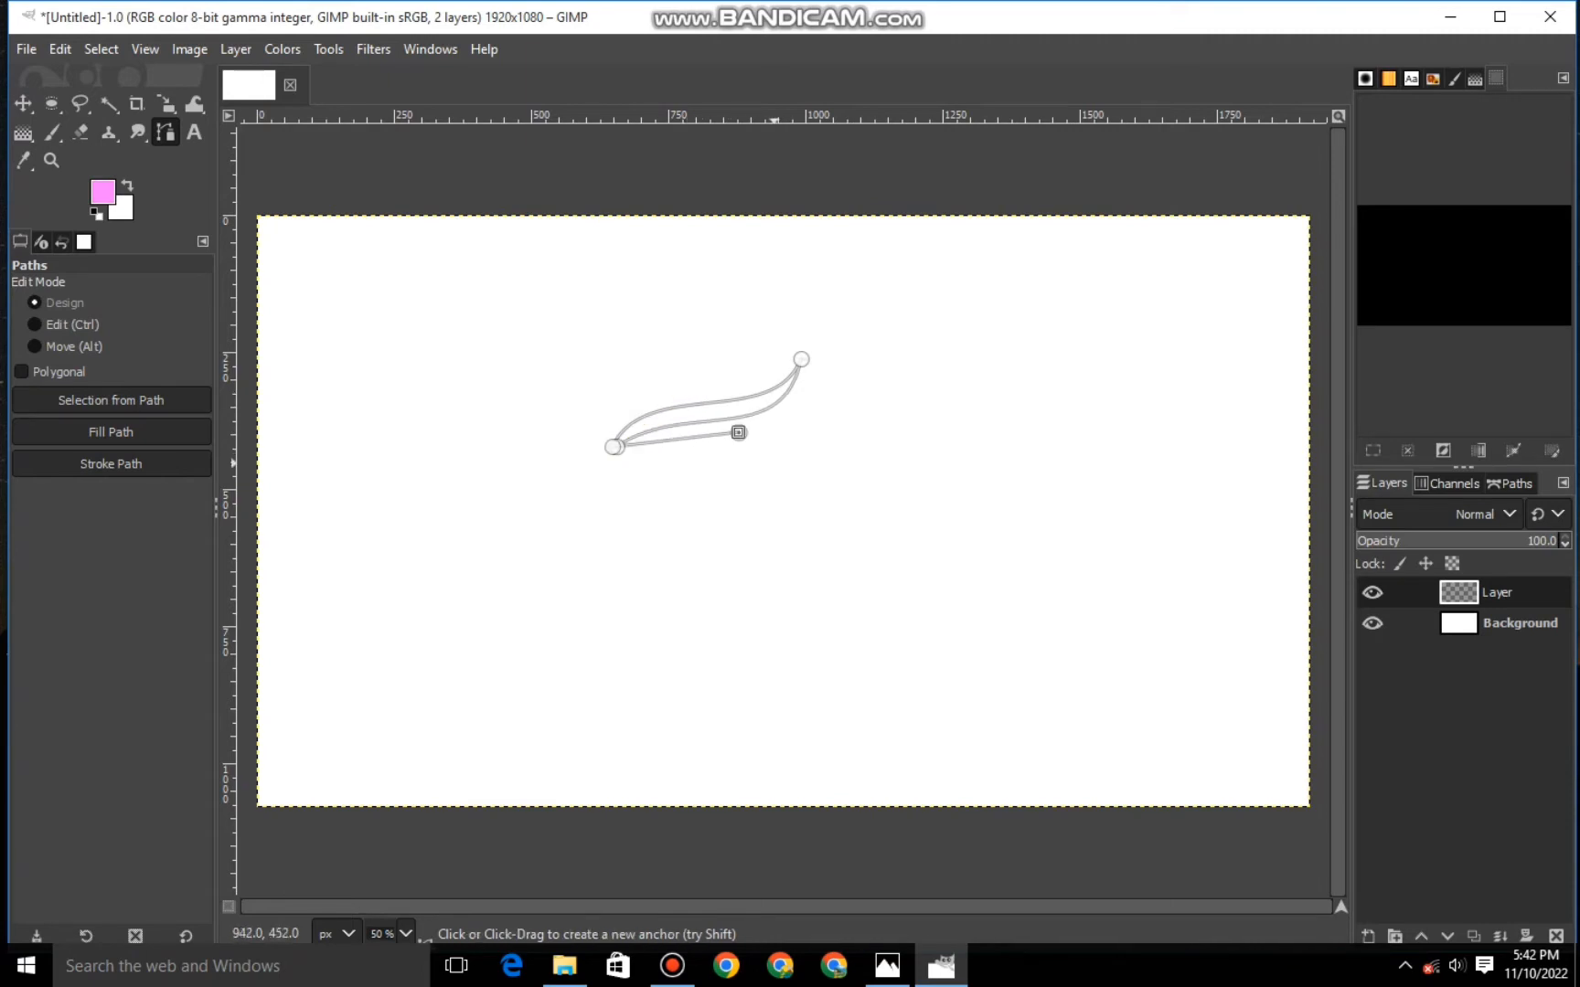
key(shift)
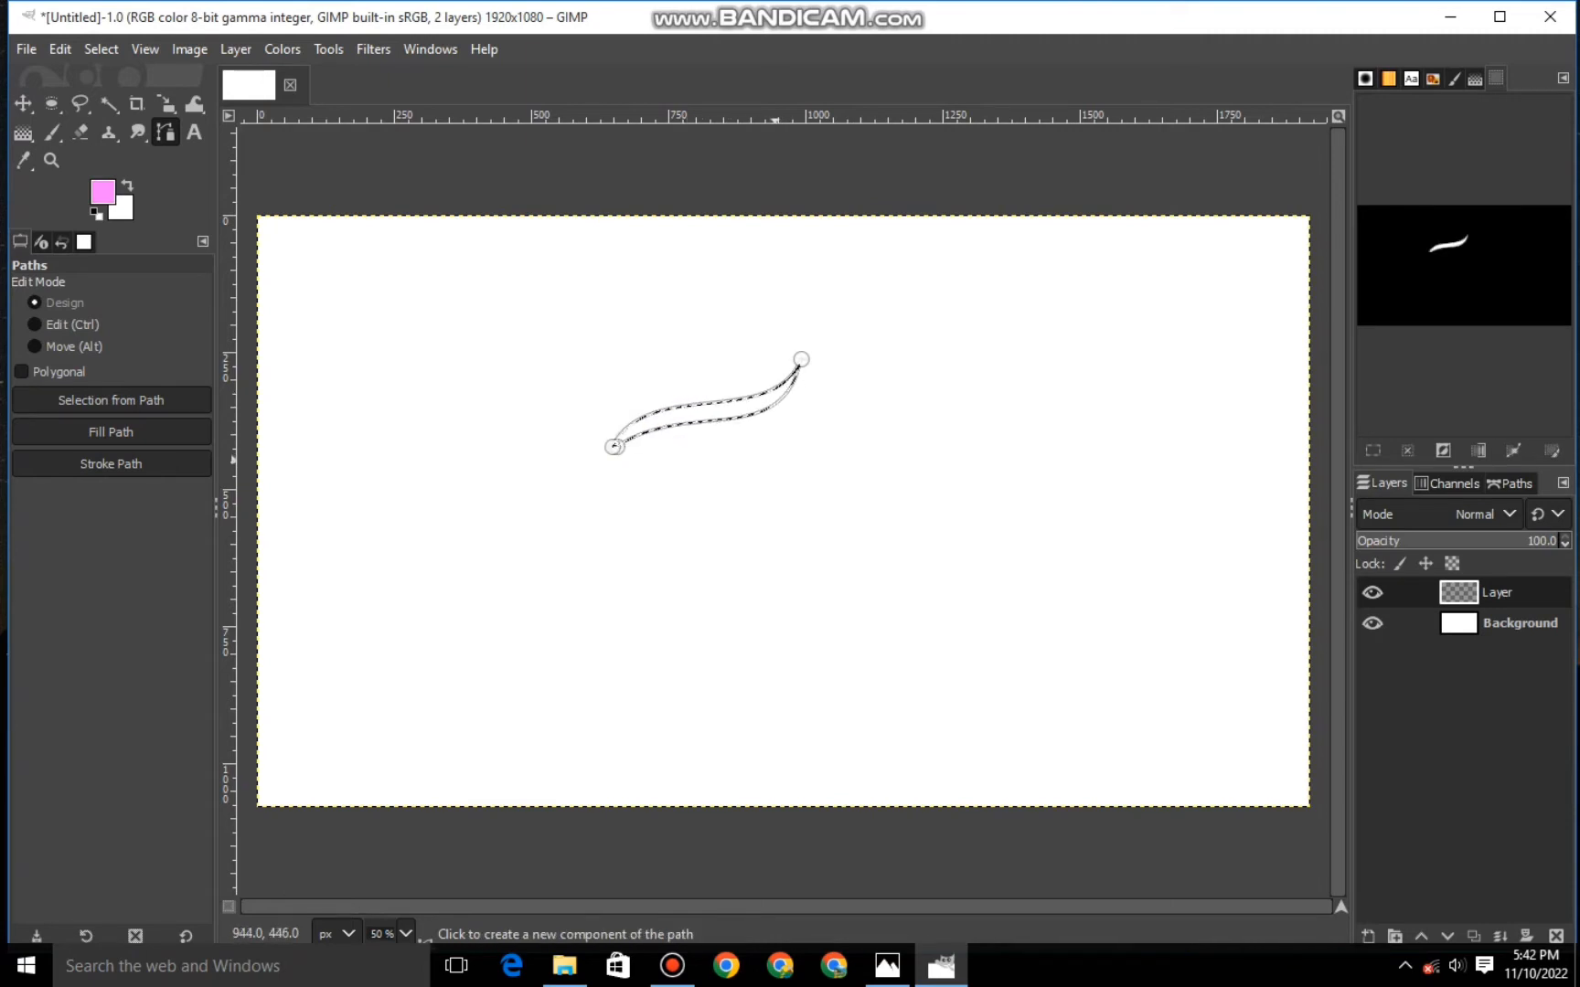
Change the foreground color to a medium green.
click(103, 191)
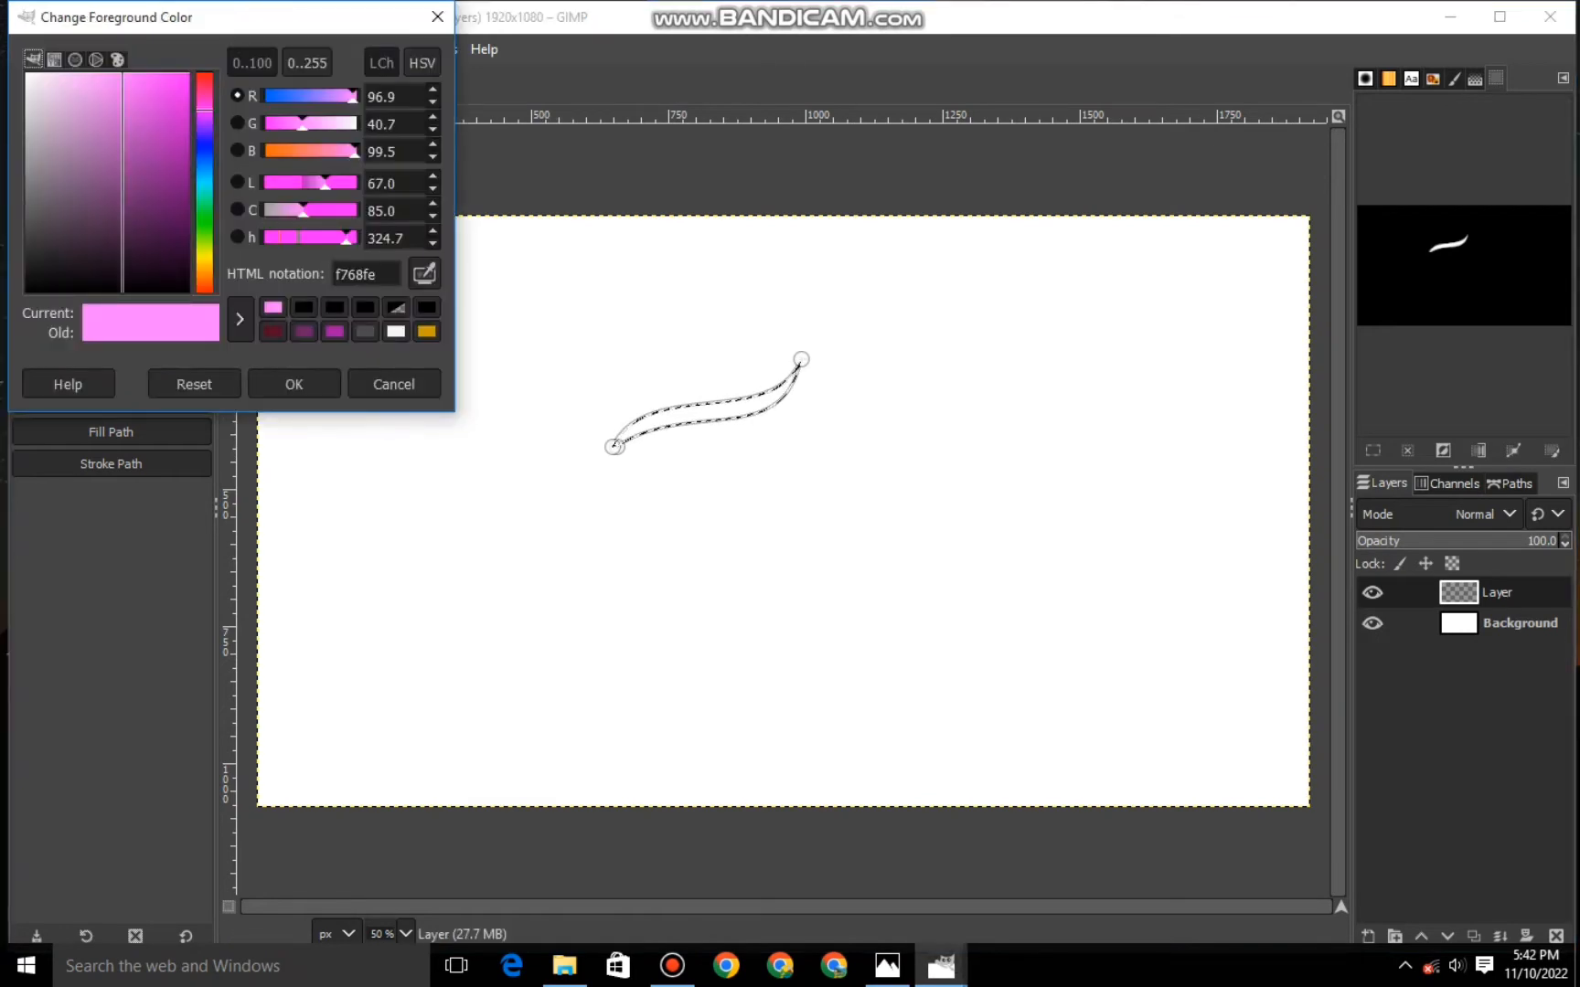
mouse_move(204, 214)
mouse_down()
mouse_move(204, 235)
mouse_move(203, 208)
mouse_up()
drag(185, 82, 190, 134)
click(295, 384)
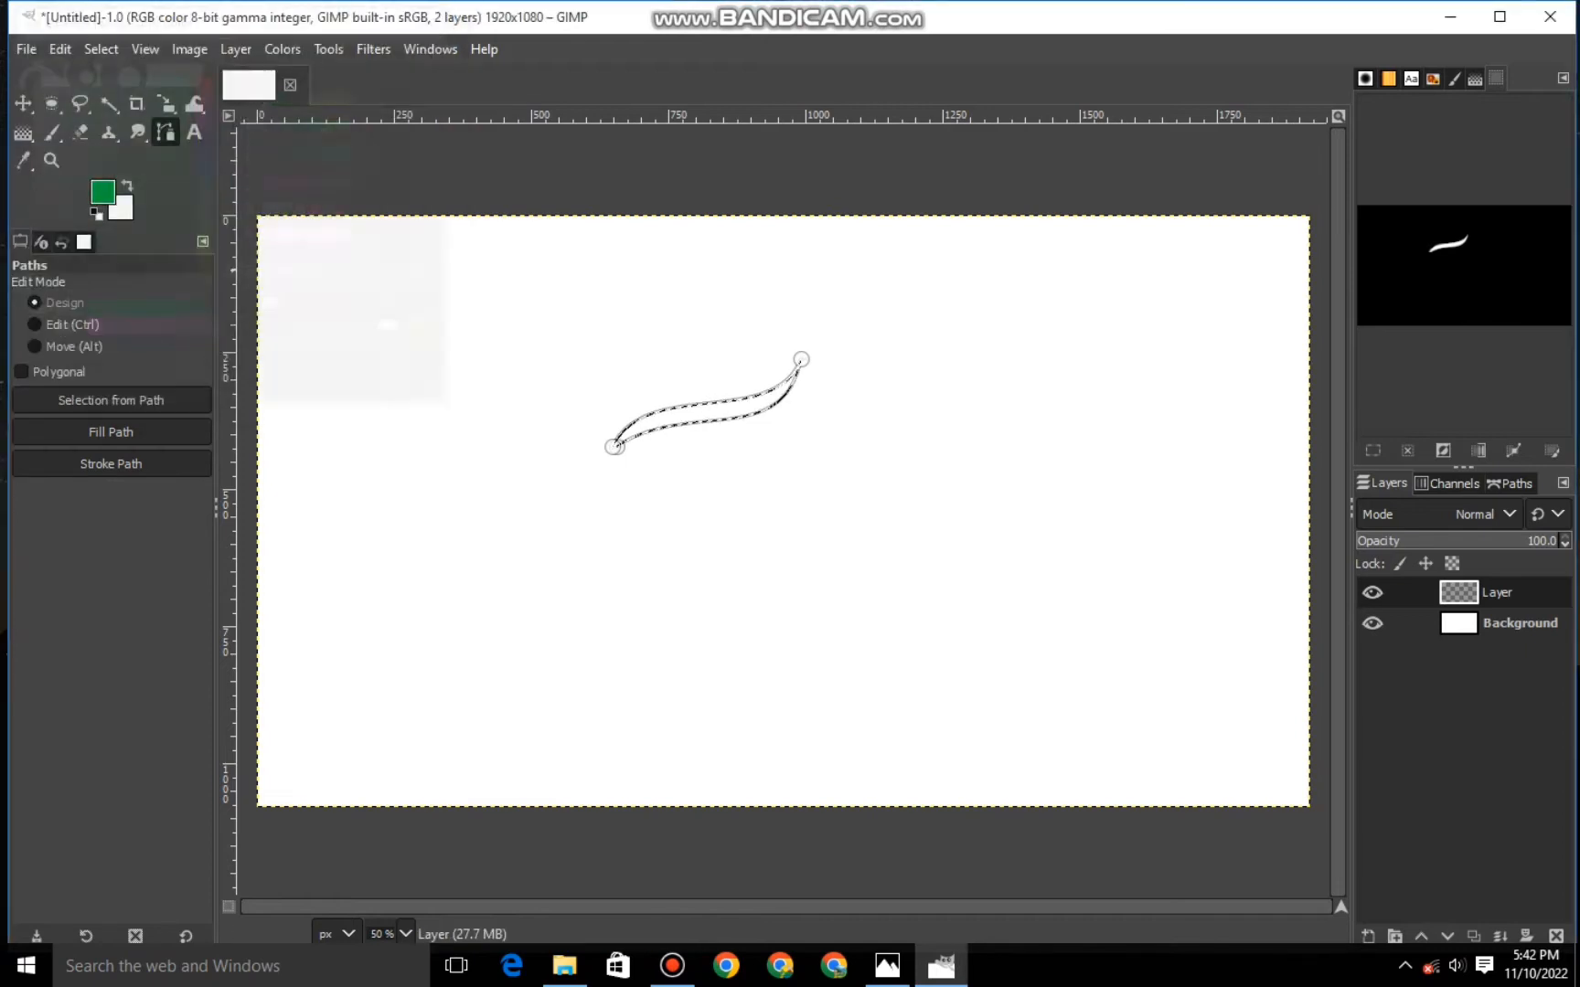
Change the background color to a darker green than the foreground.
click(121, 210)
click(204, 212)
click(164, 117)
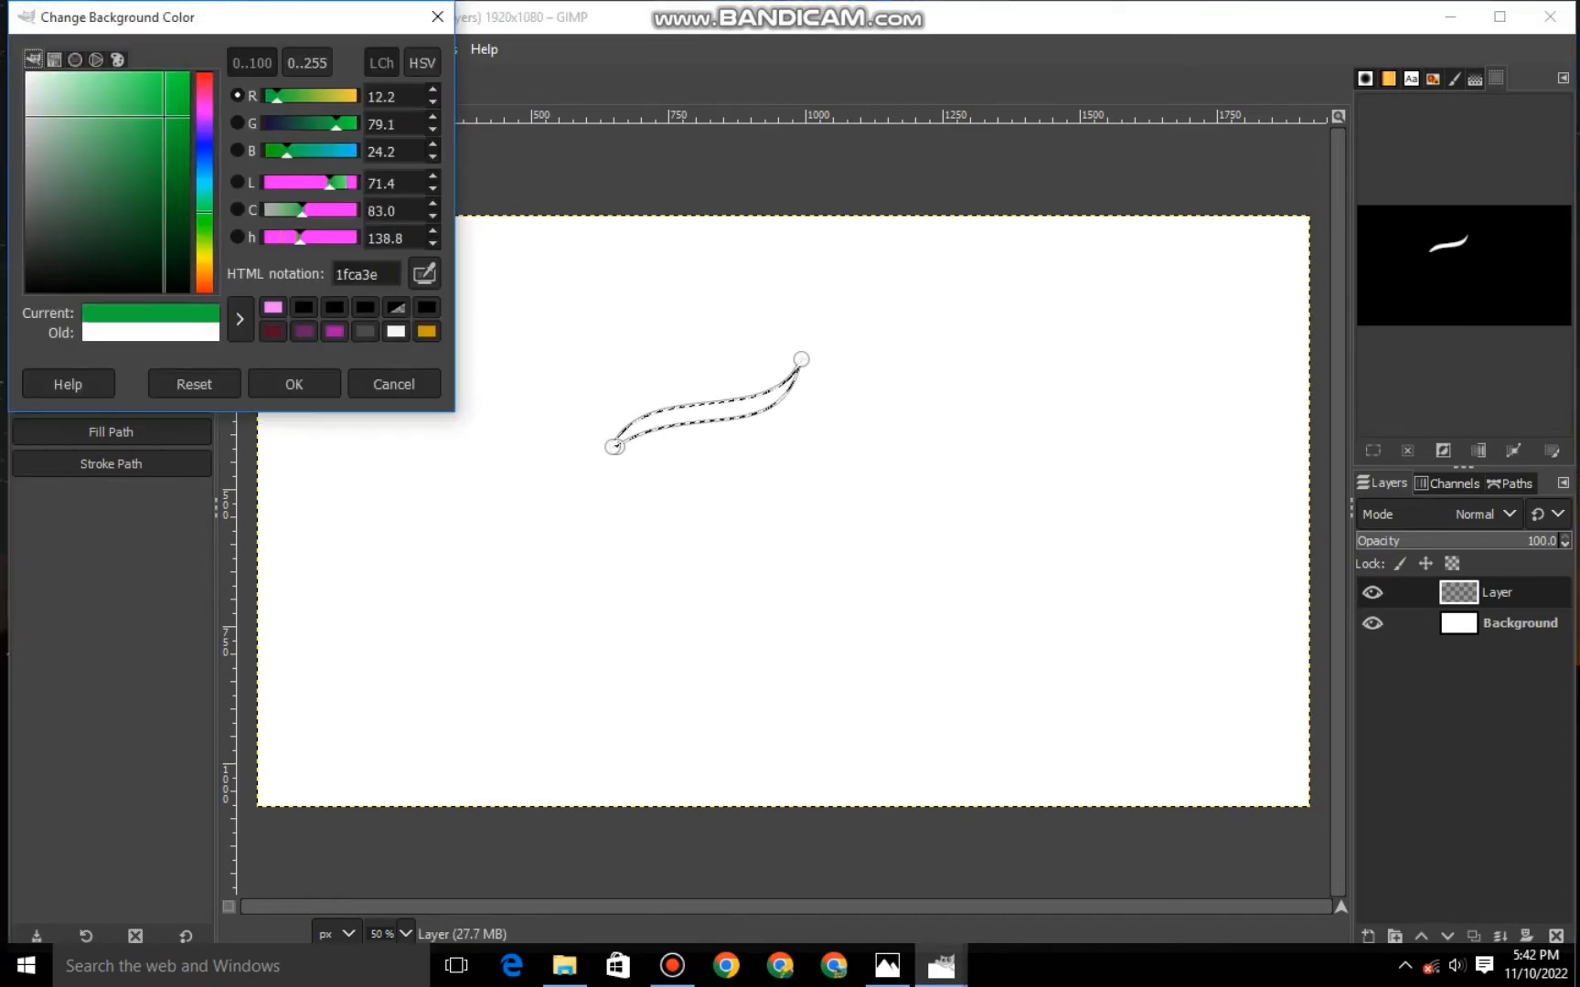
drag(164, 117, 166, 155)
click(294, 384)
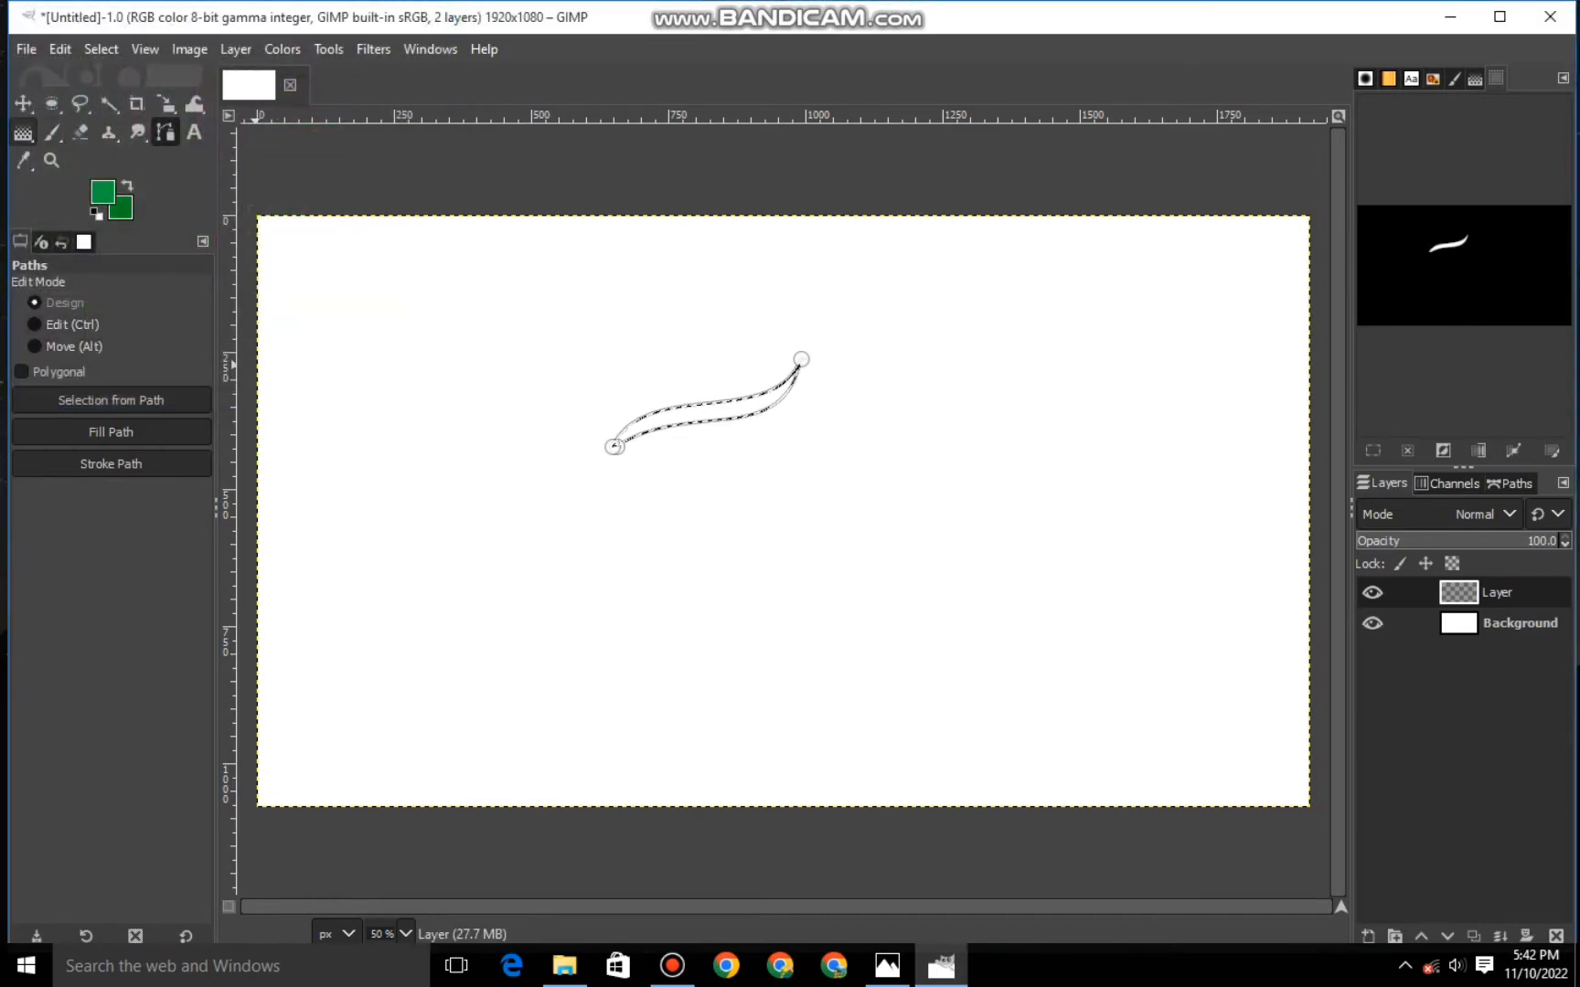
Fill the wavy selection lengthwise with a linear FG to BG (HSV clockwise) gradient, with the foreground green at its lower end.
click(23, 133)
click(32, 353)
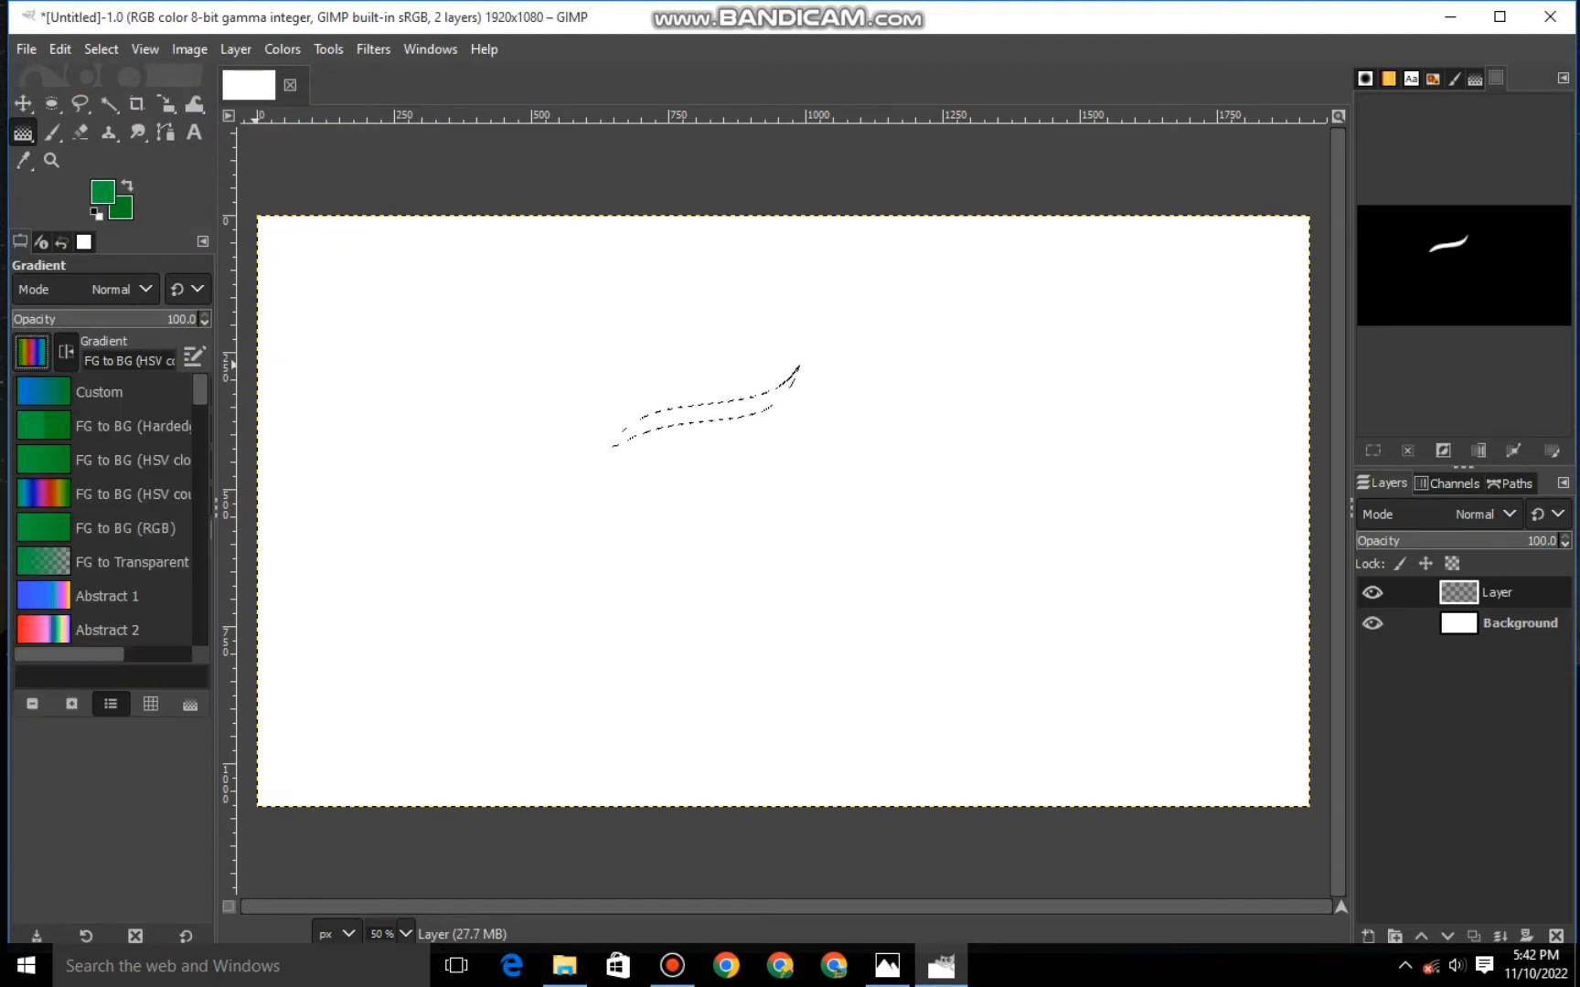
click(132, 460)
drag(776, 396, 627, 441)
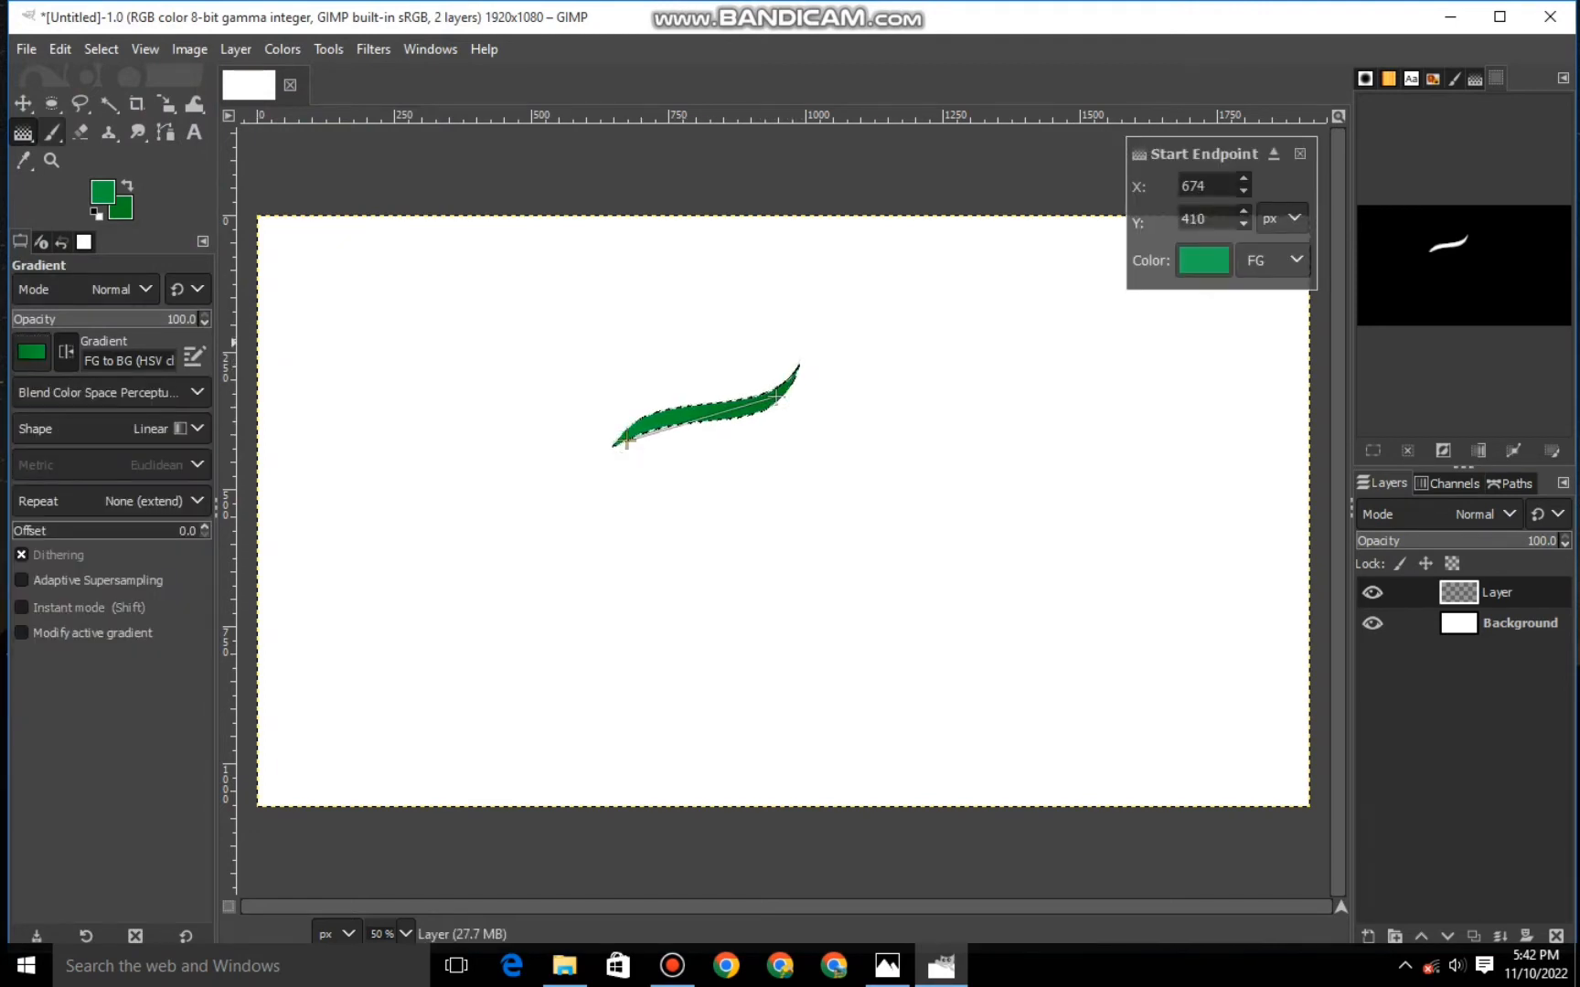
Copy the gradient-filled wavy shape and paste it as a new layer.
click(22, 103)
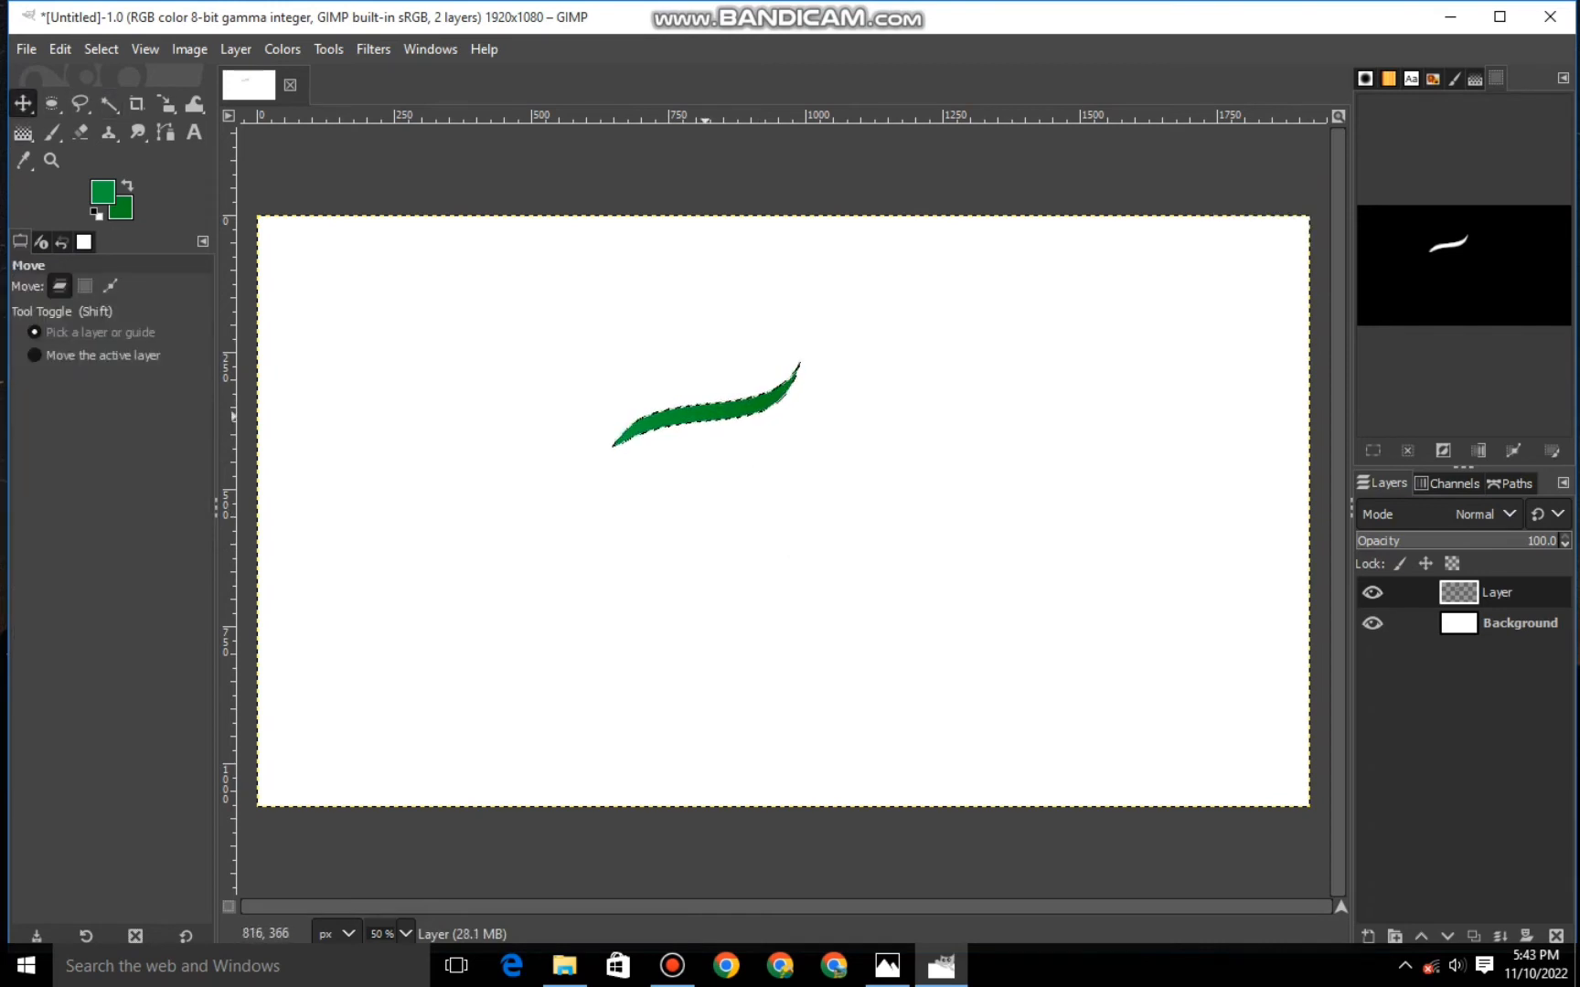
right_click(716, 414)
mouse_move(762, 478)
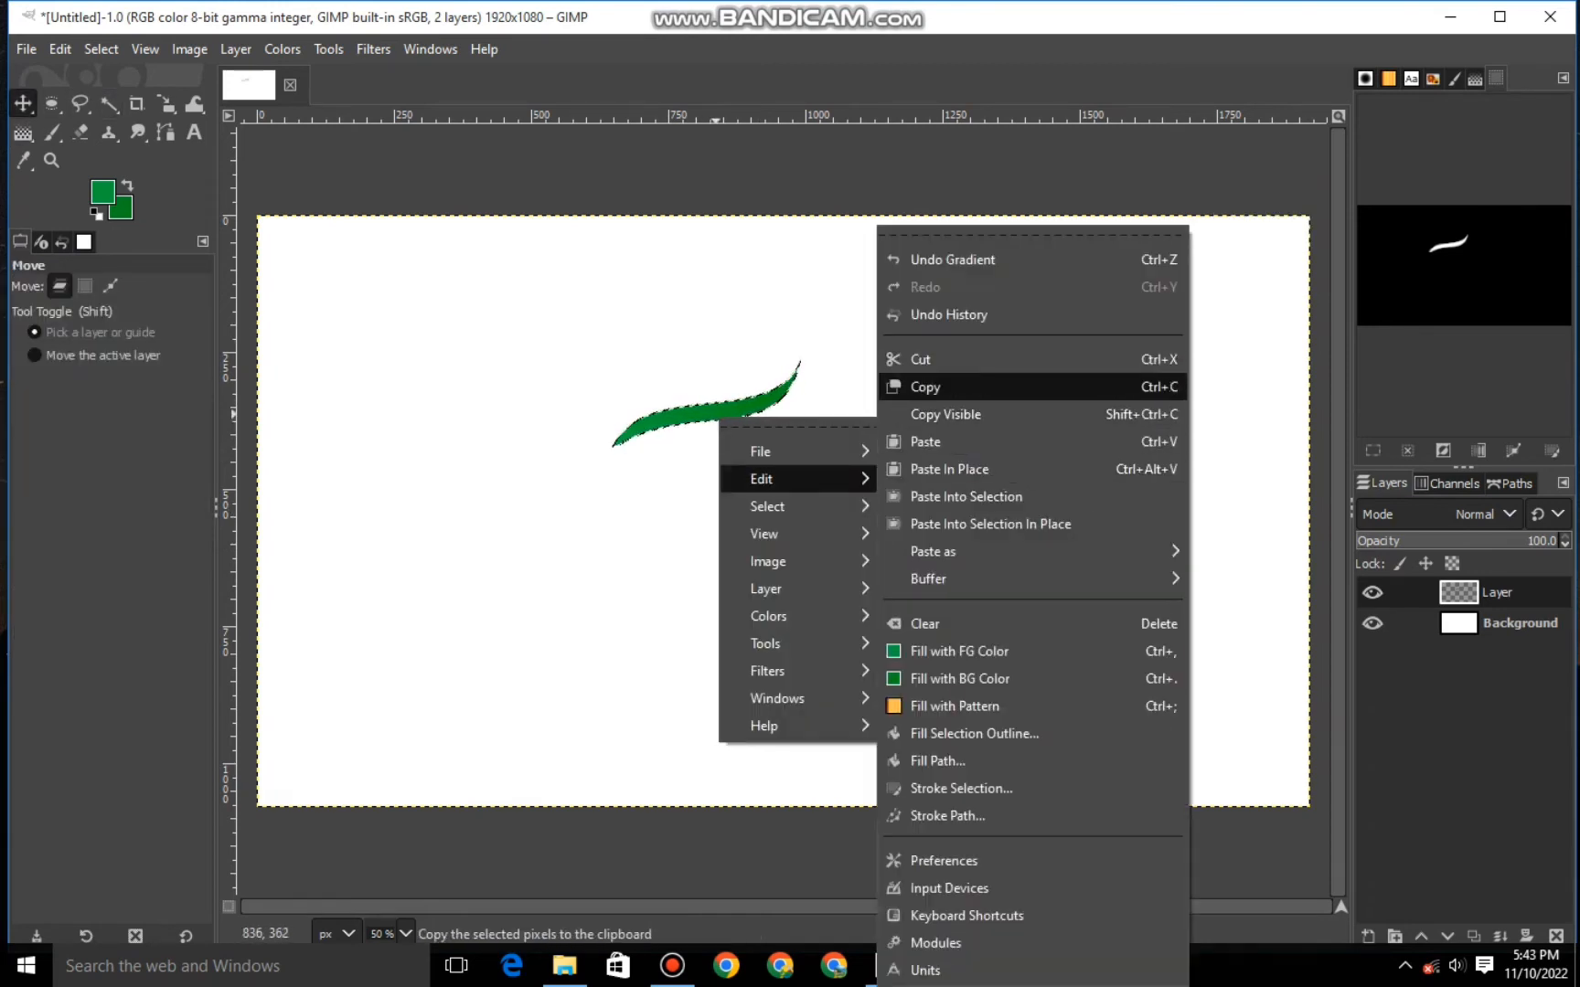
click(925, 387)
right_click(826, 412)
mouse_move(869, 476)
click(1051, 441)
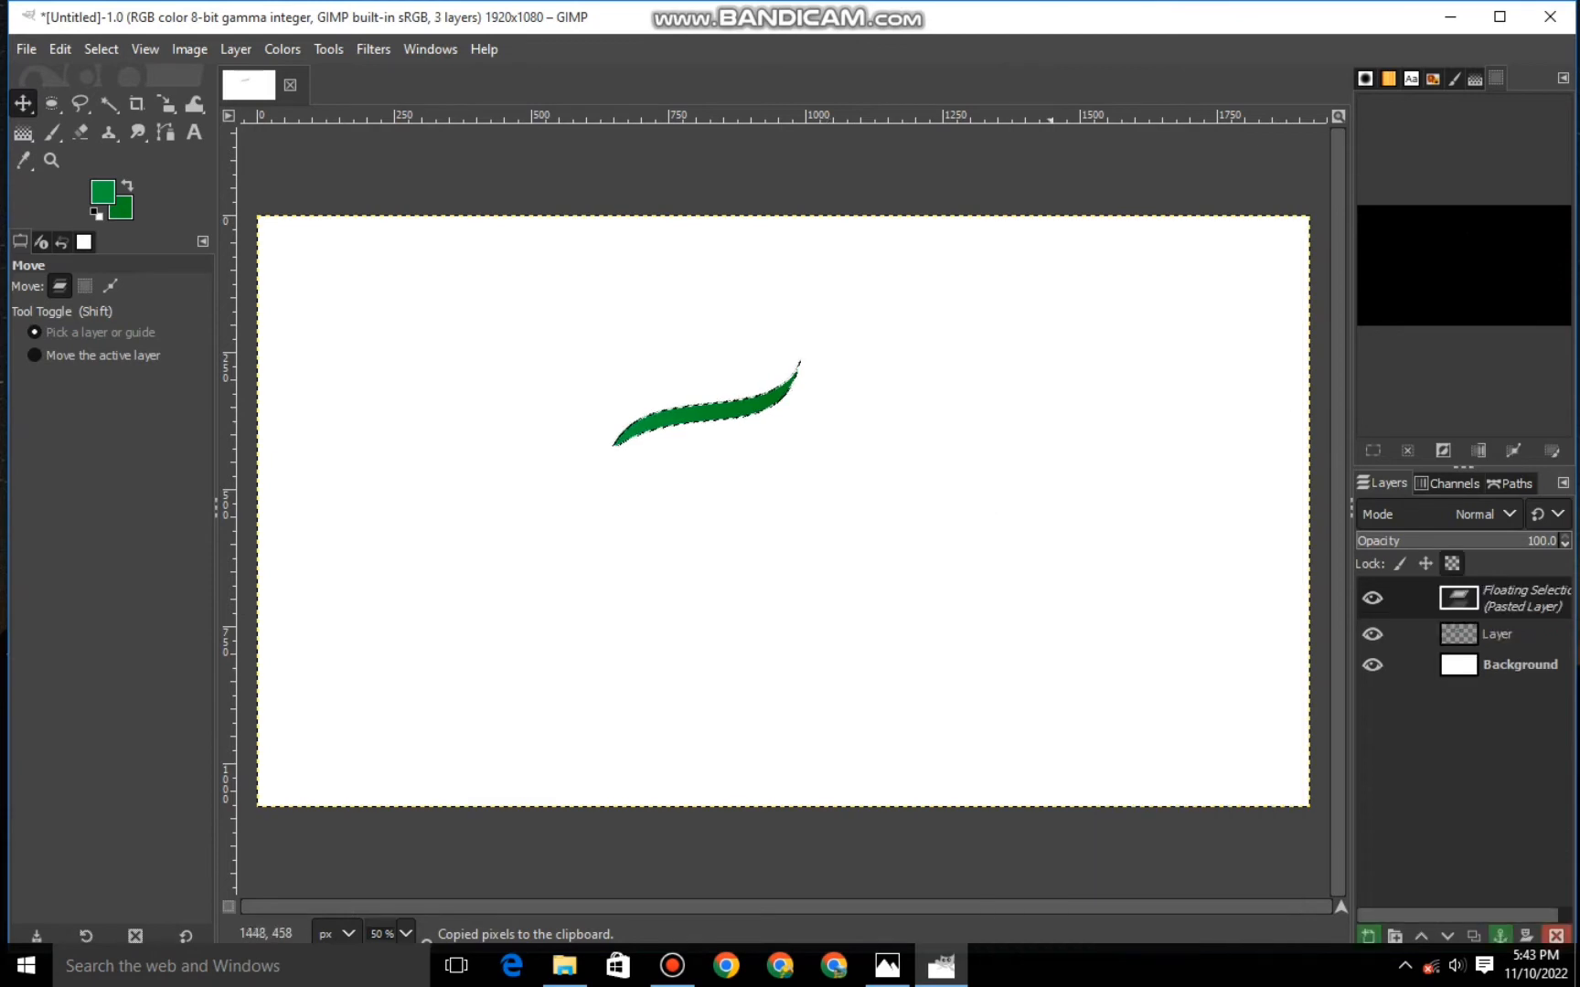
click(1368, 936)
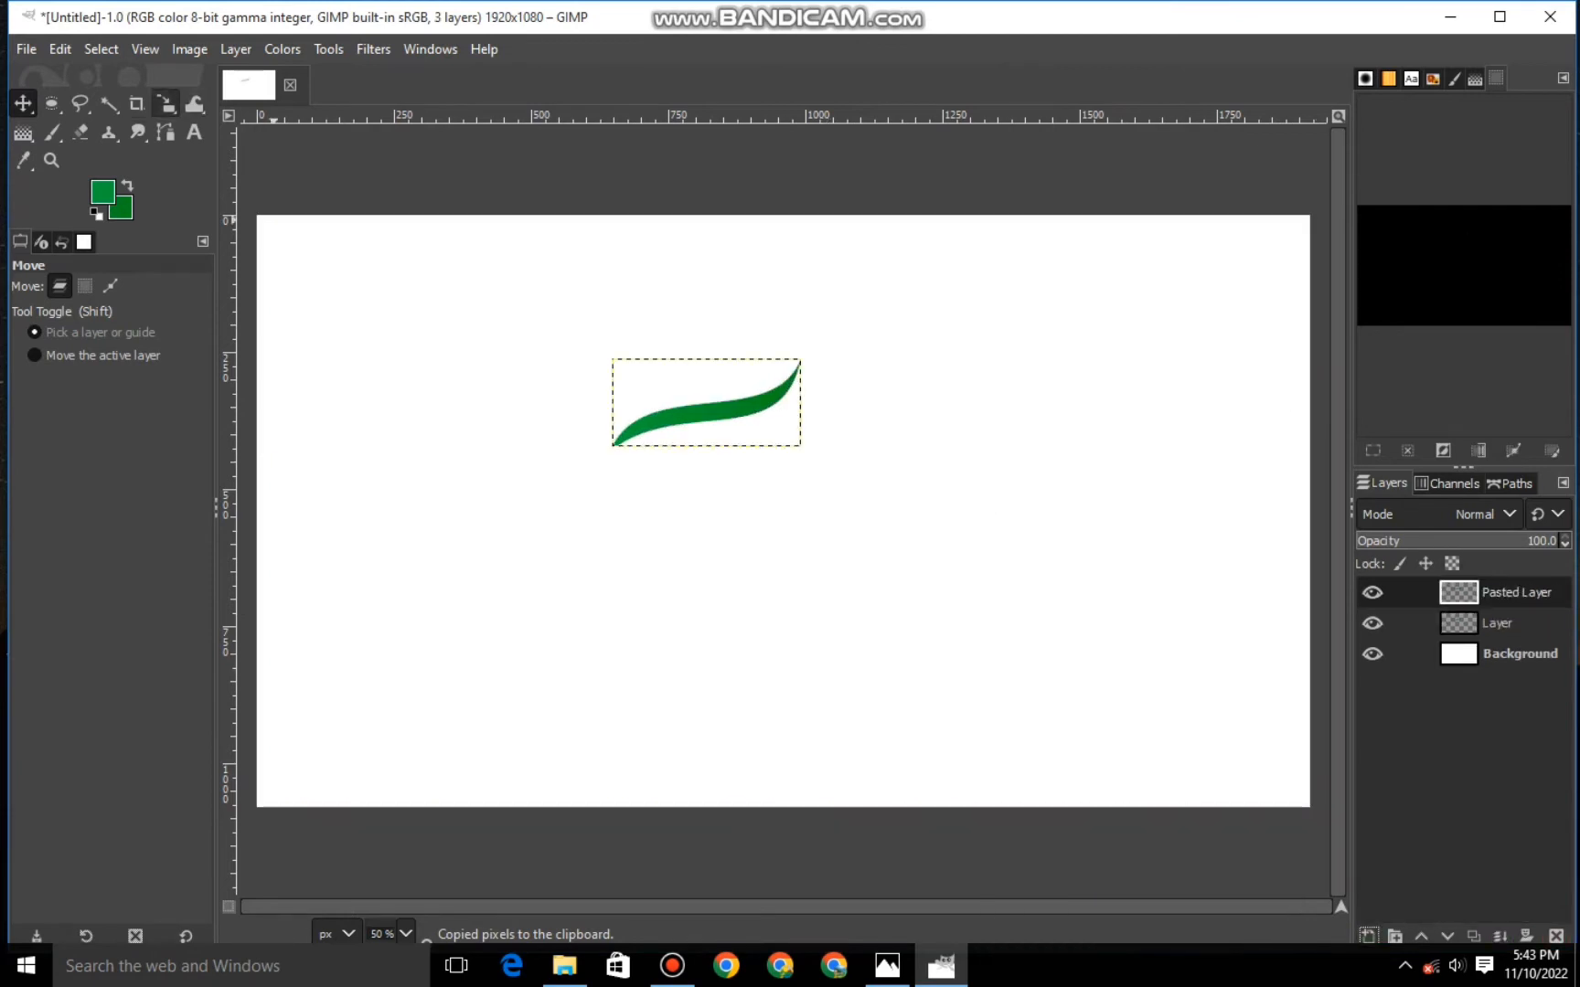
Shift the pasted shape about 20 px down with the Scale tool, keeping its size at 344 × 160 px.
click(166, 103)
click(733, 412)
drag(713, 407, 716, 422)
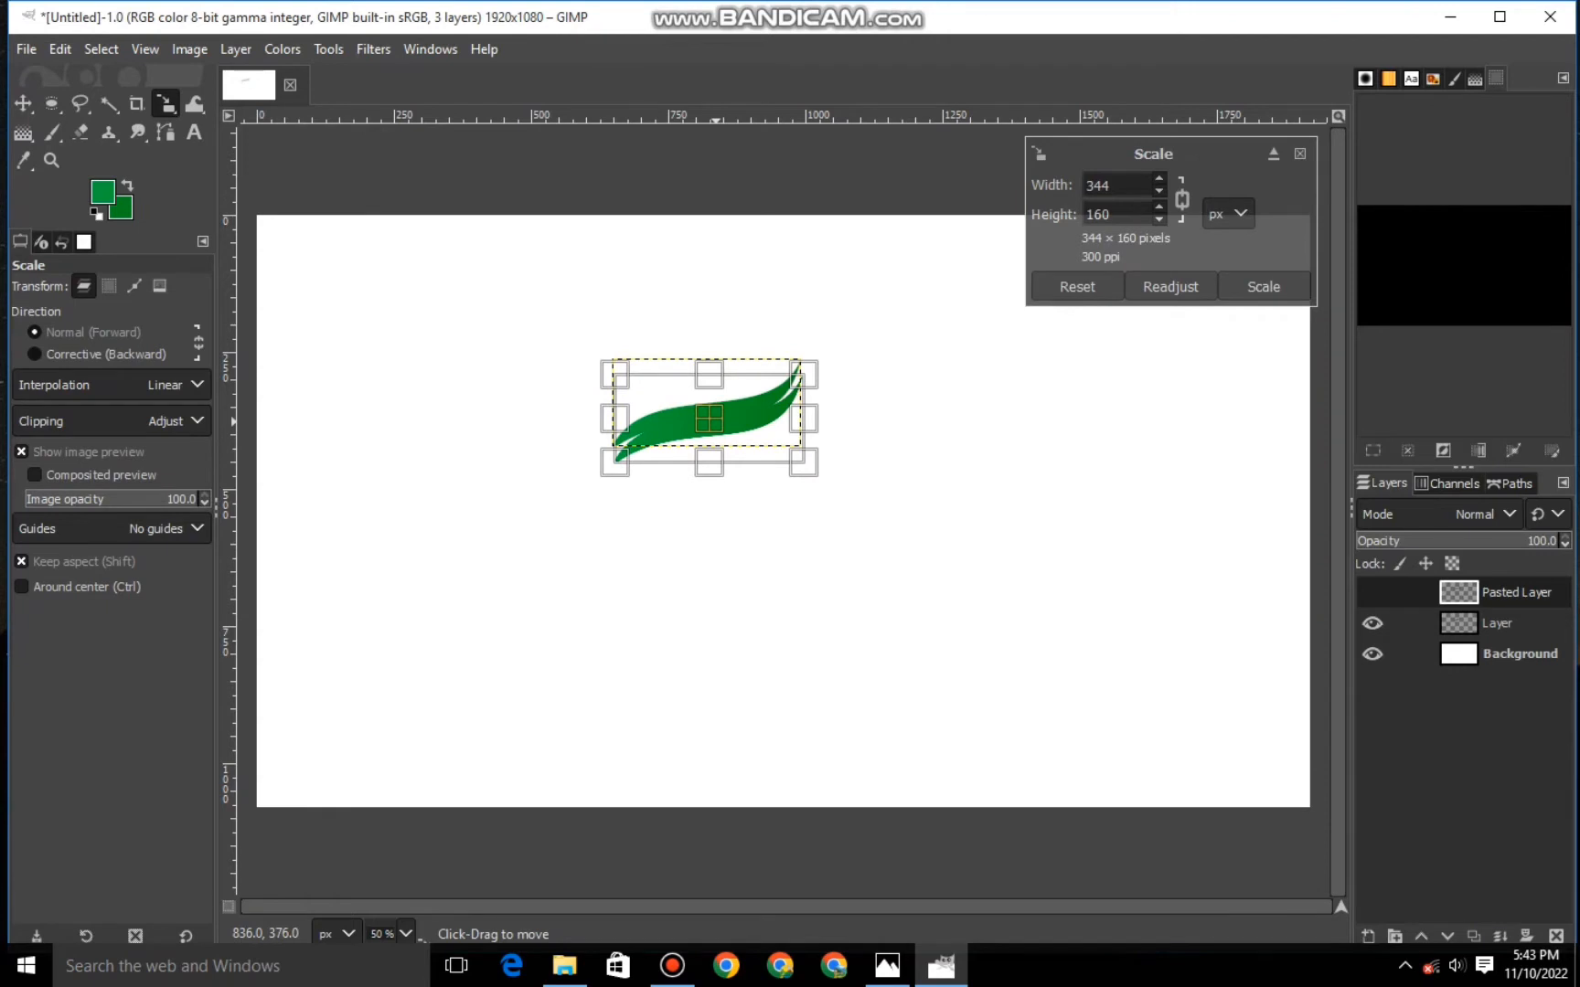
click(1253, 285)
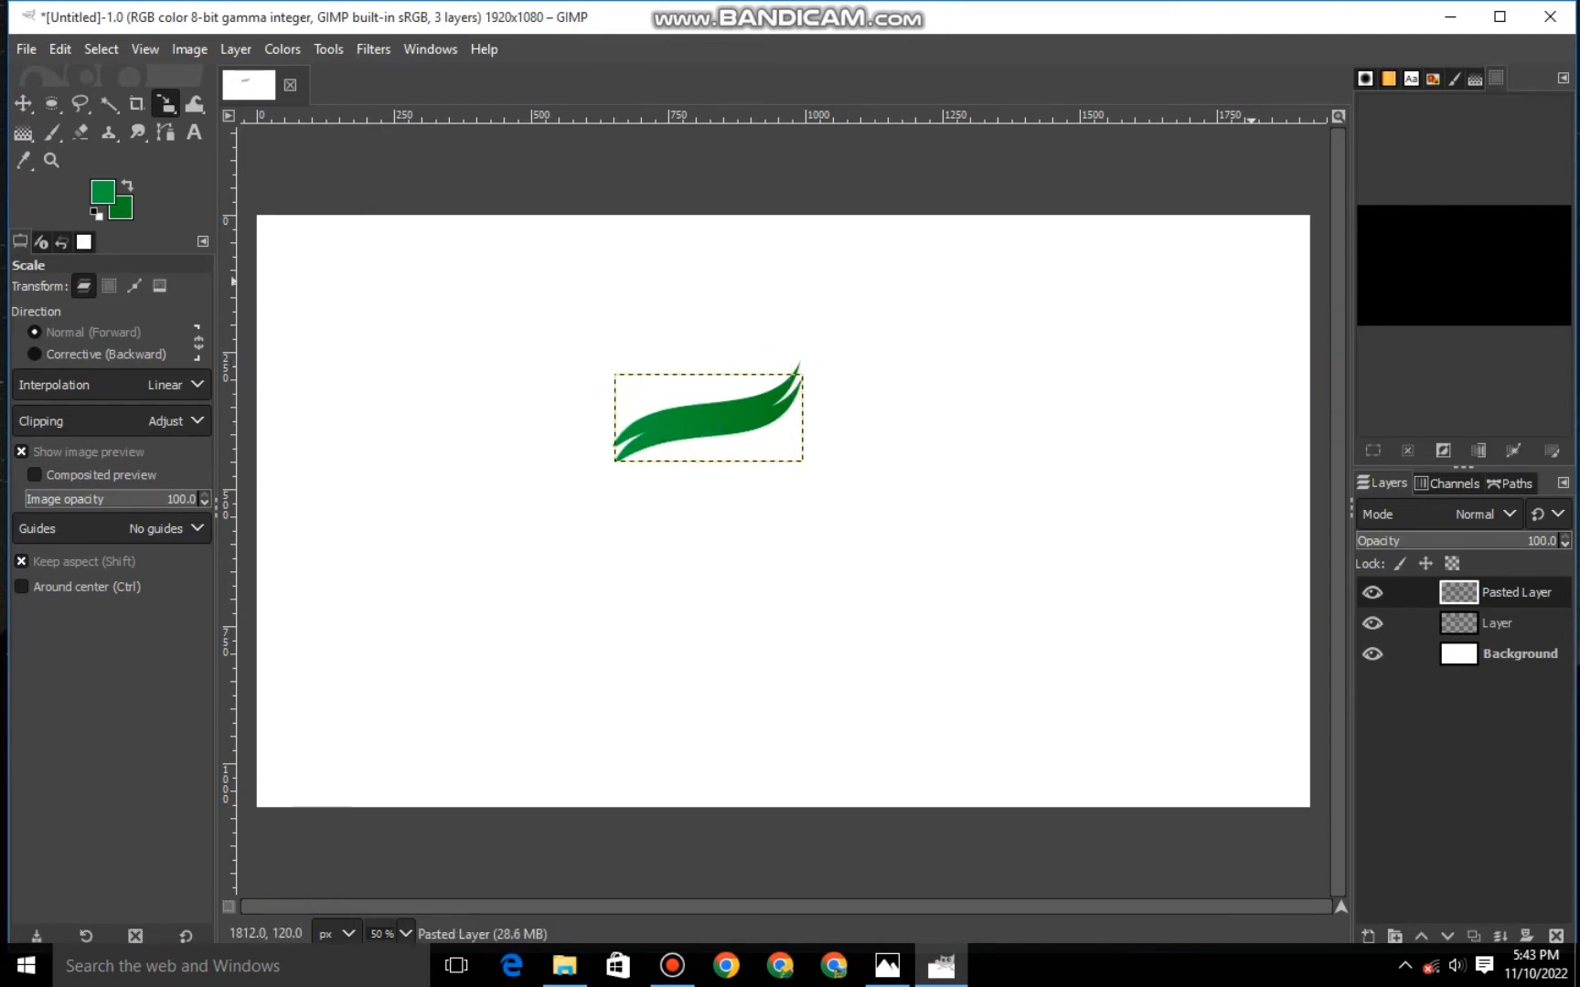
Apply a Perspective transform to the pasted shape, pulling its corners so both ends meet the tips of the original.
key(1)
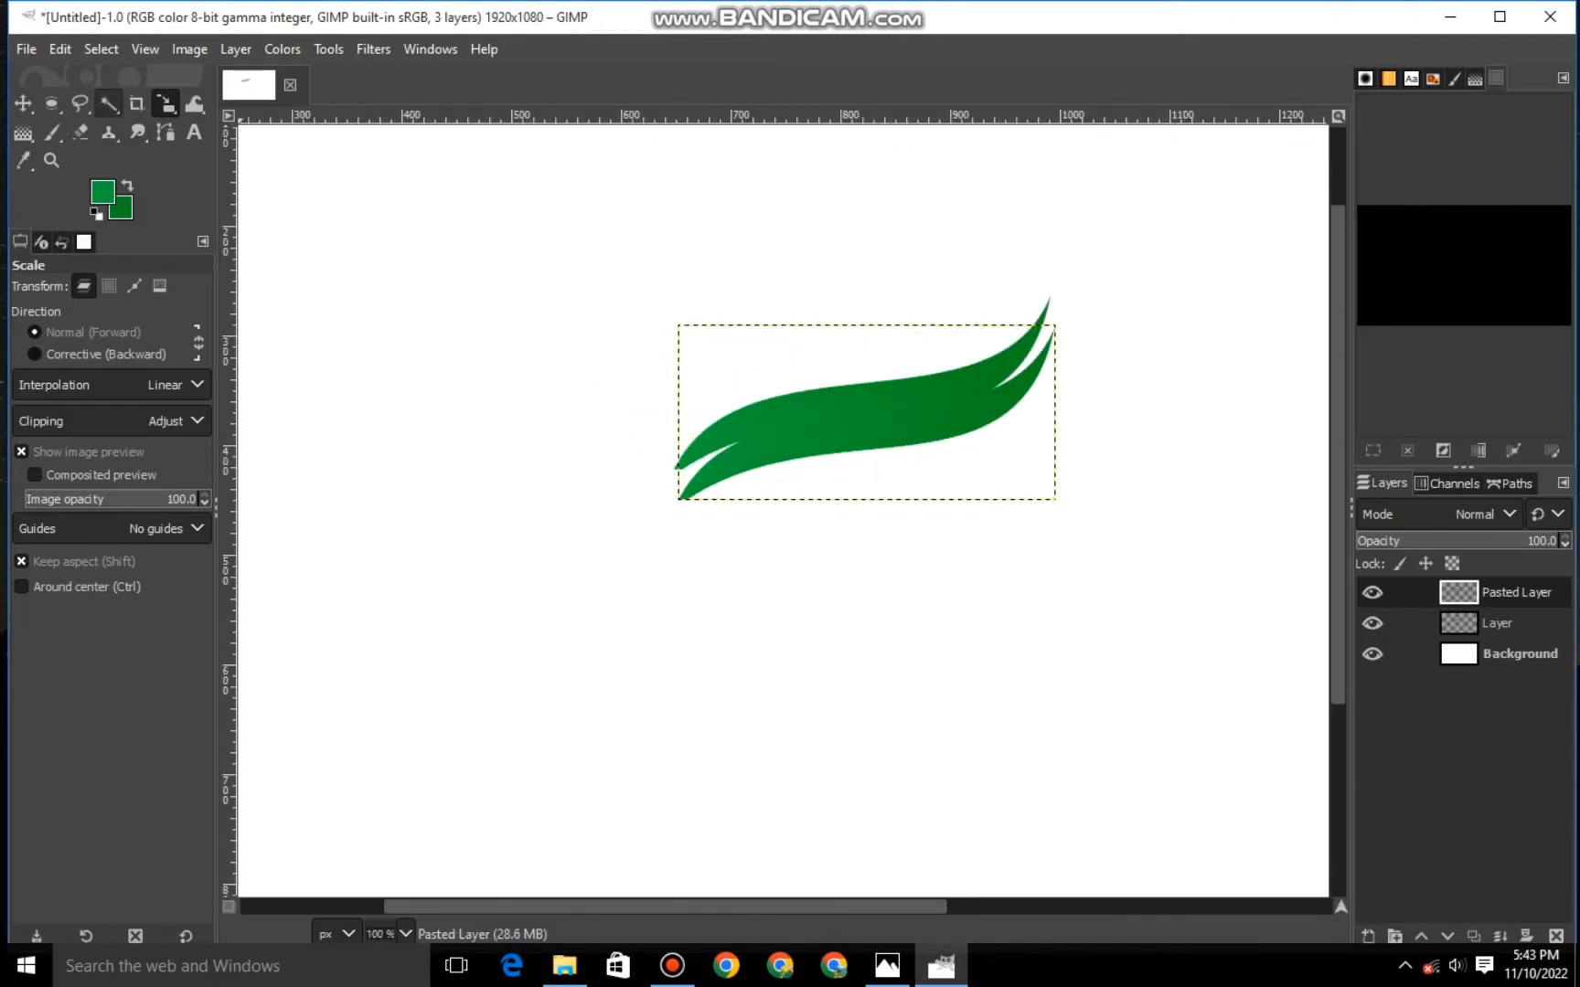
right_click(166, 103)
click(265, 243)
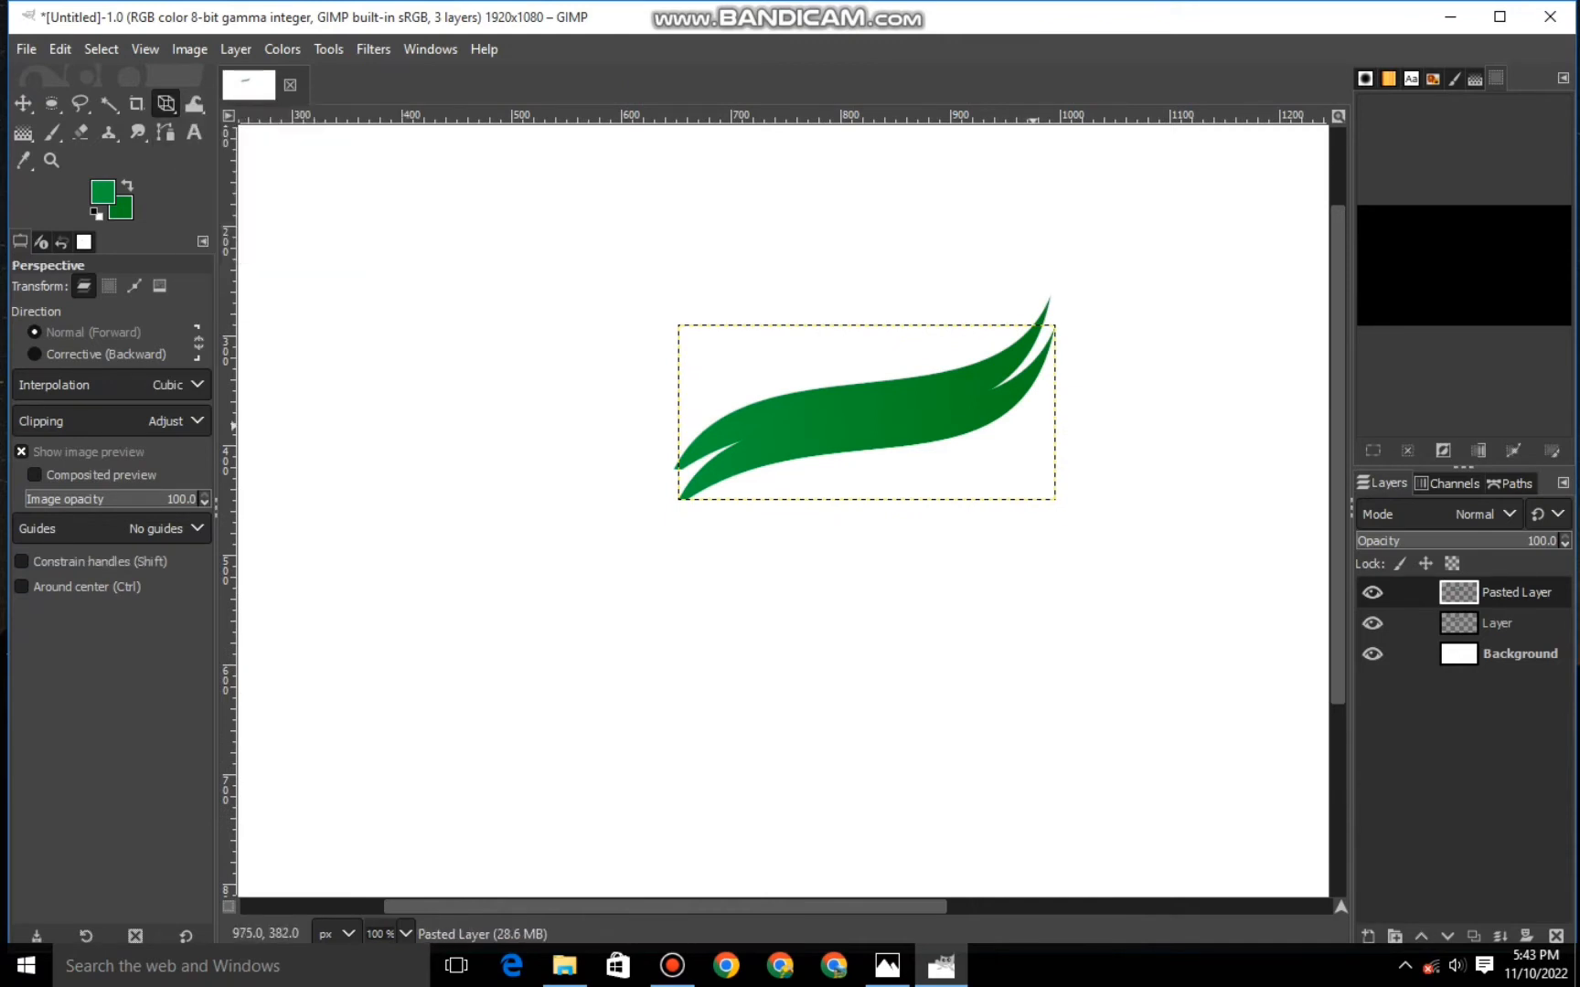
click(1049, 403)
drag(1055, 326, 1051, 304)
drag(678, 500, 676, 478)
drag(843, 402, 844, 420)
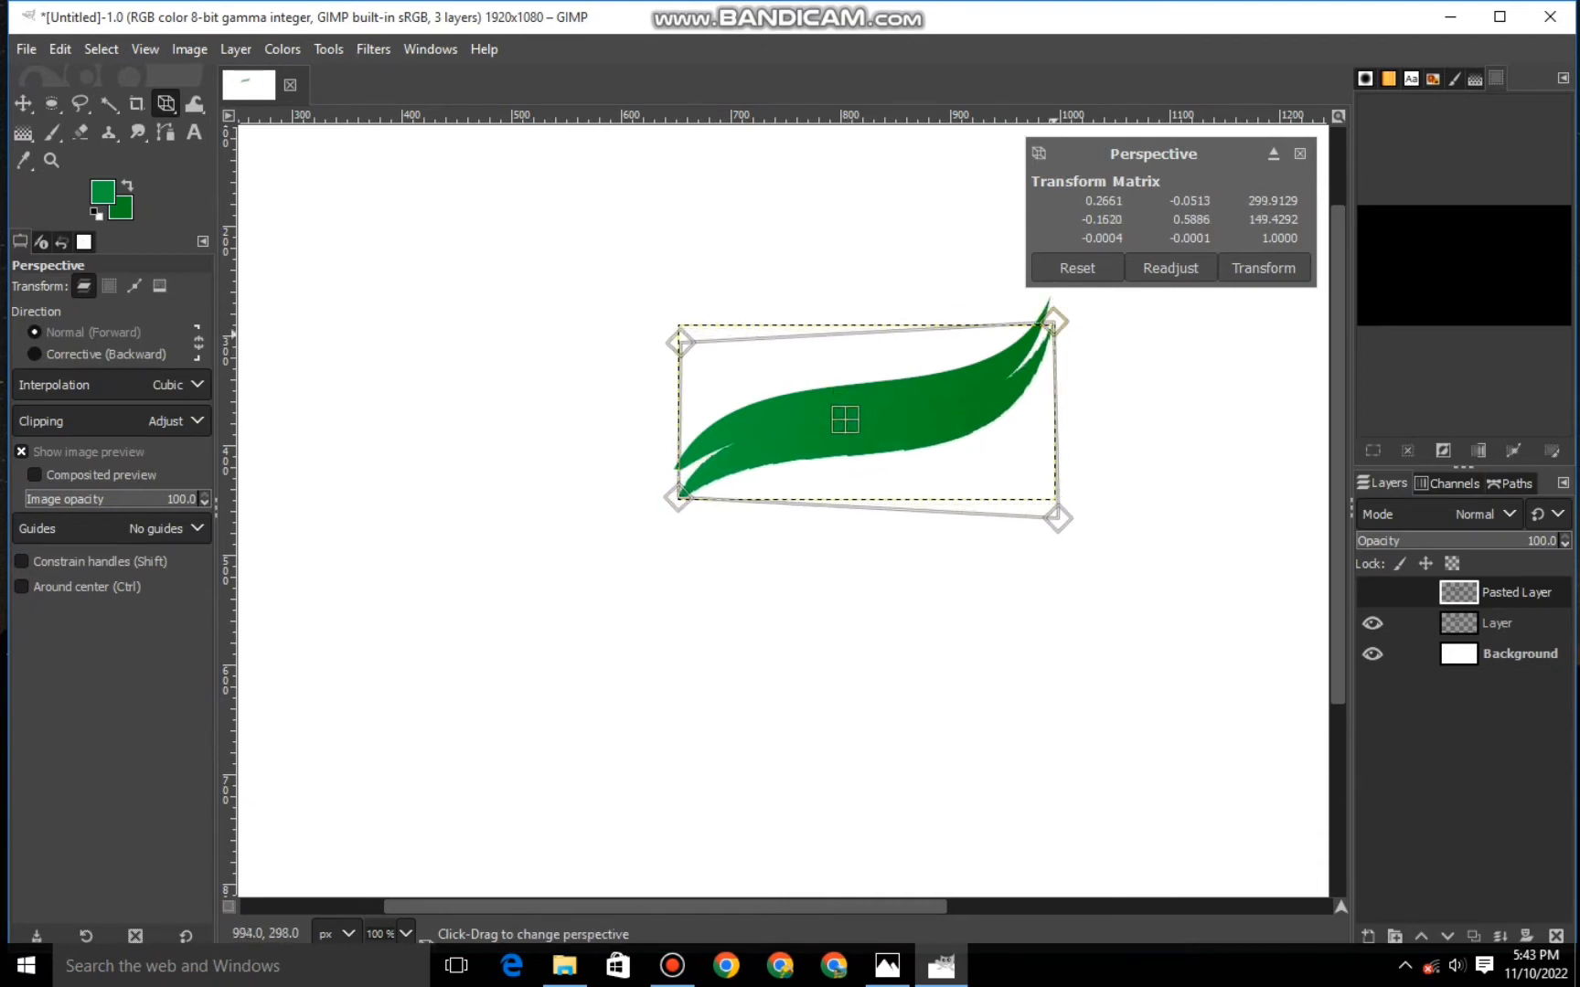
drag(1053, 322, 1050, 307)
drag(685, 495, 677, 479)
drag(1033, 346, 1030, 340)
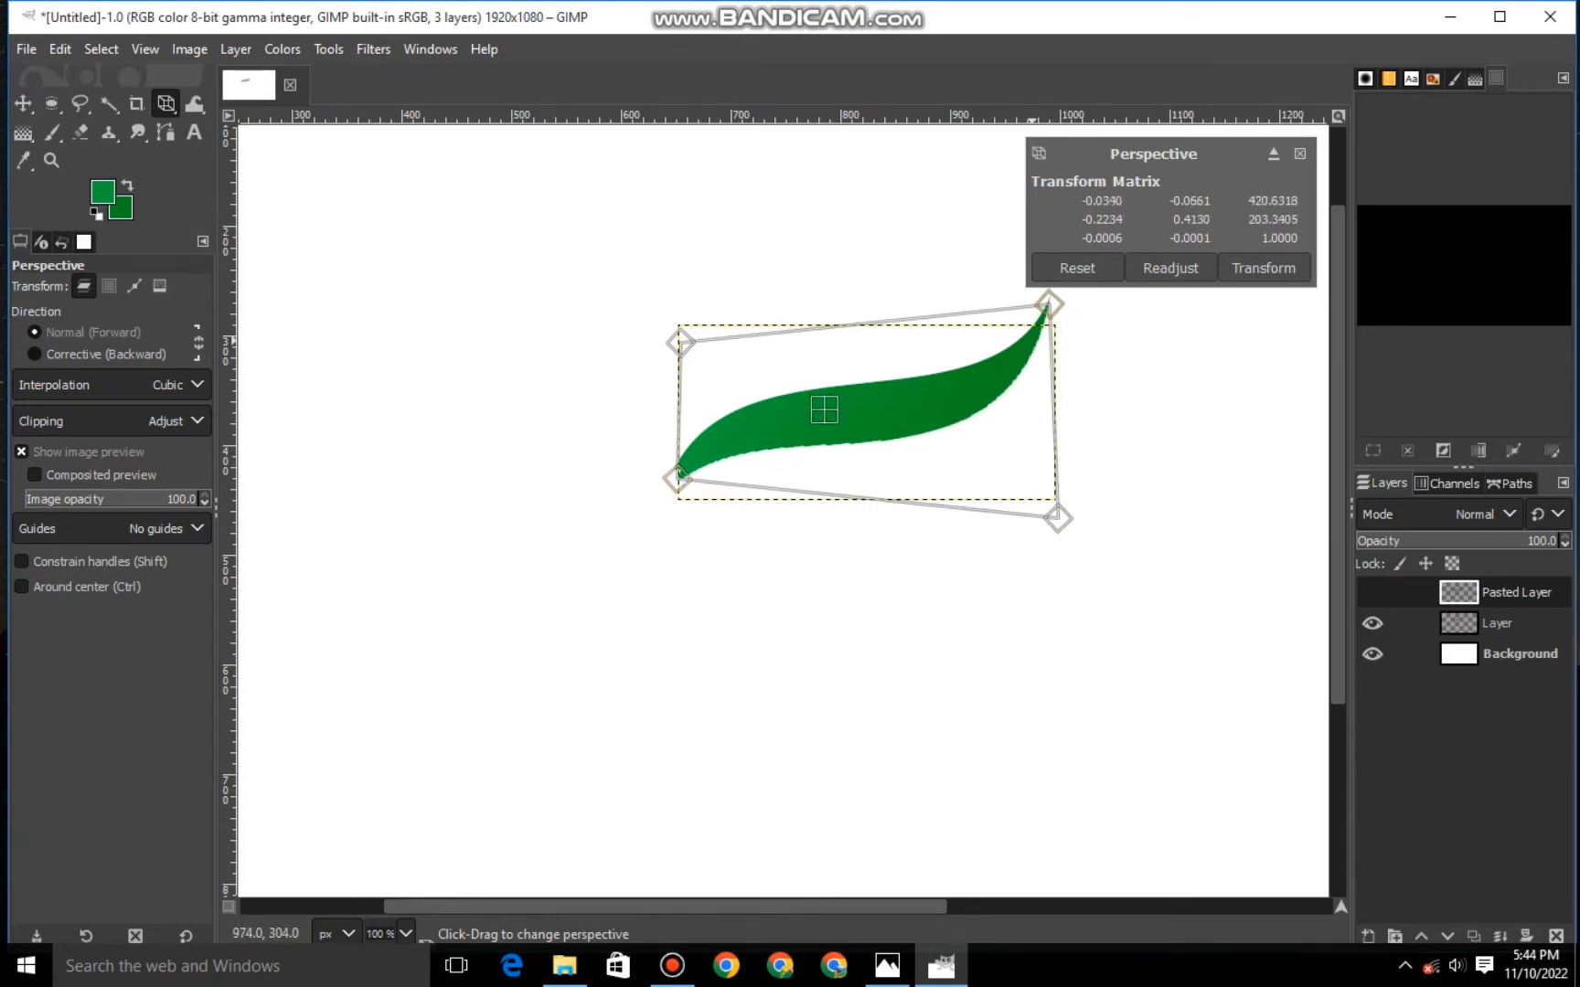
key(Return)
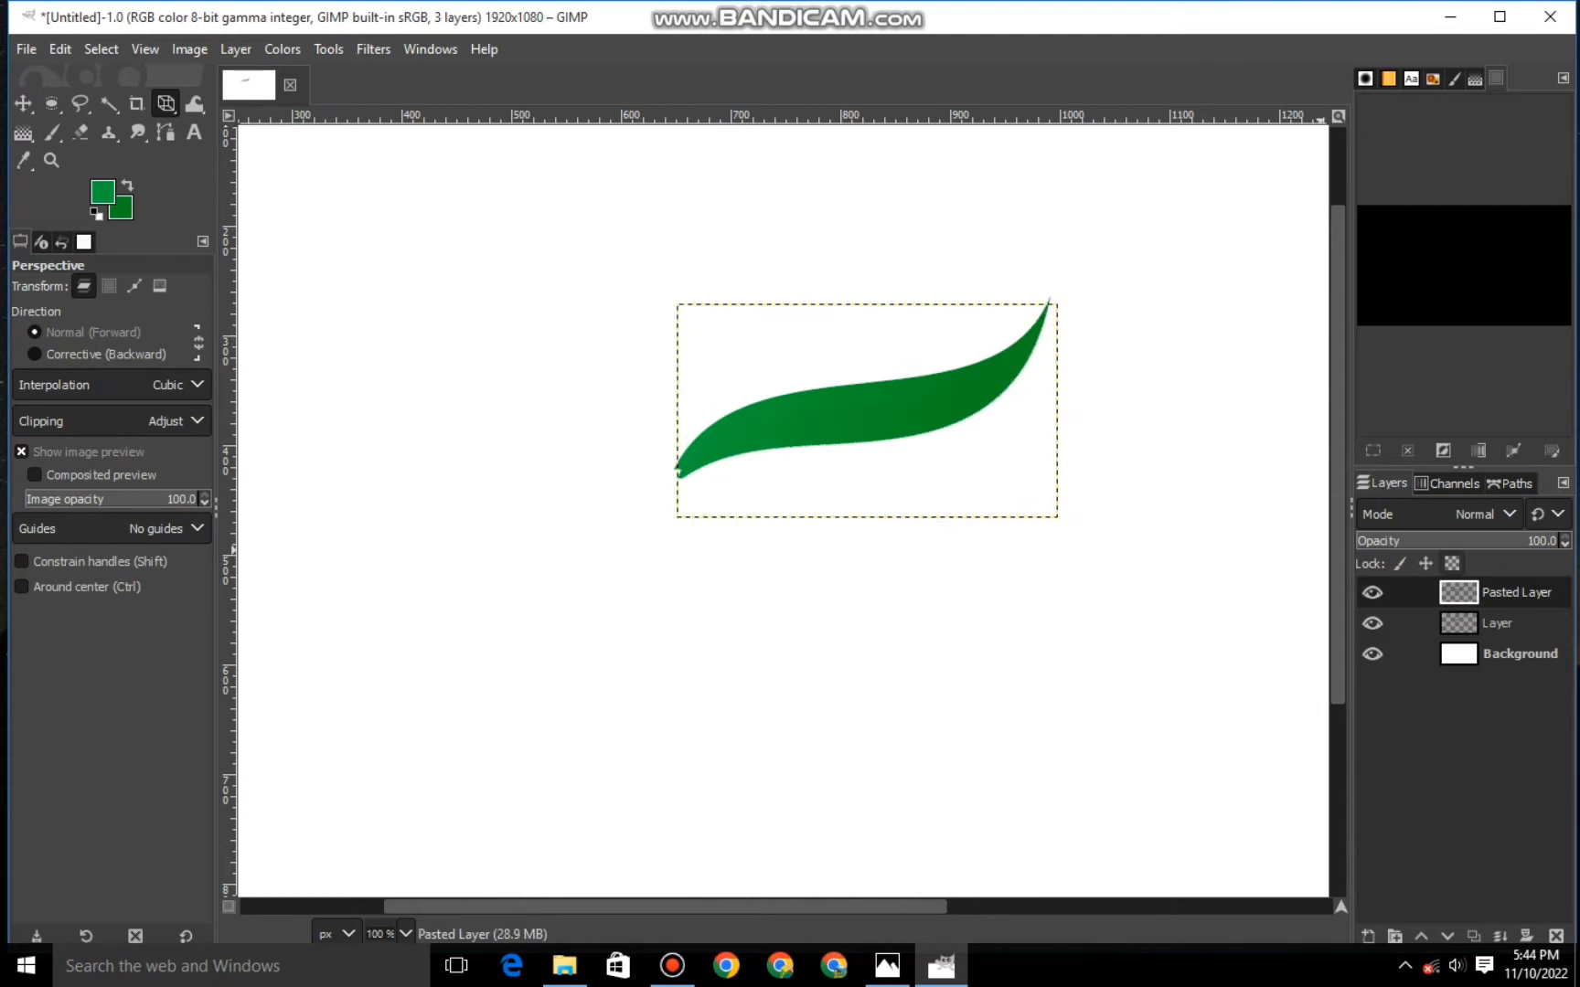
Select the green shape on the pasted layer with Fuzzy Select.
click(1372, 592)
key(u)
click(855, 430)
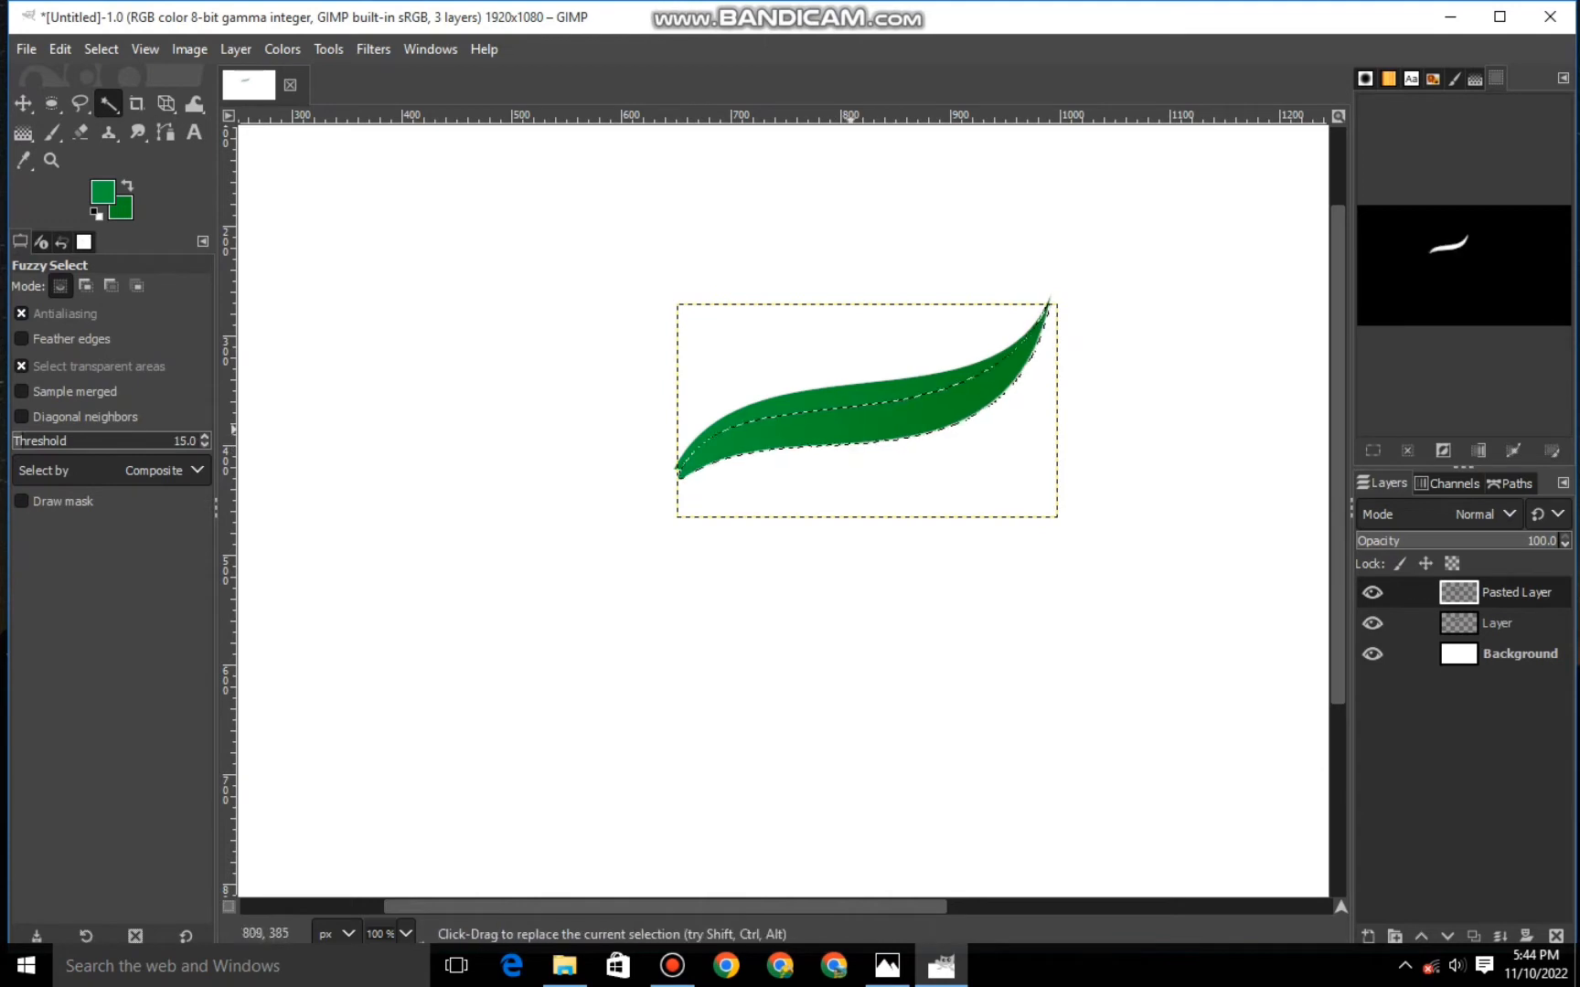
Set the foreground to orange and the background to olive yellow, and choose the FG to BG (HSV counter-clockwise) gradient.
click(102, 192)
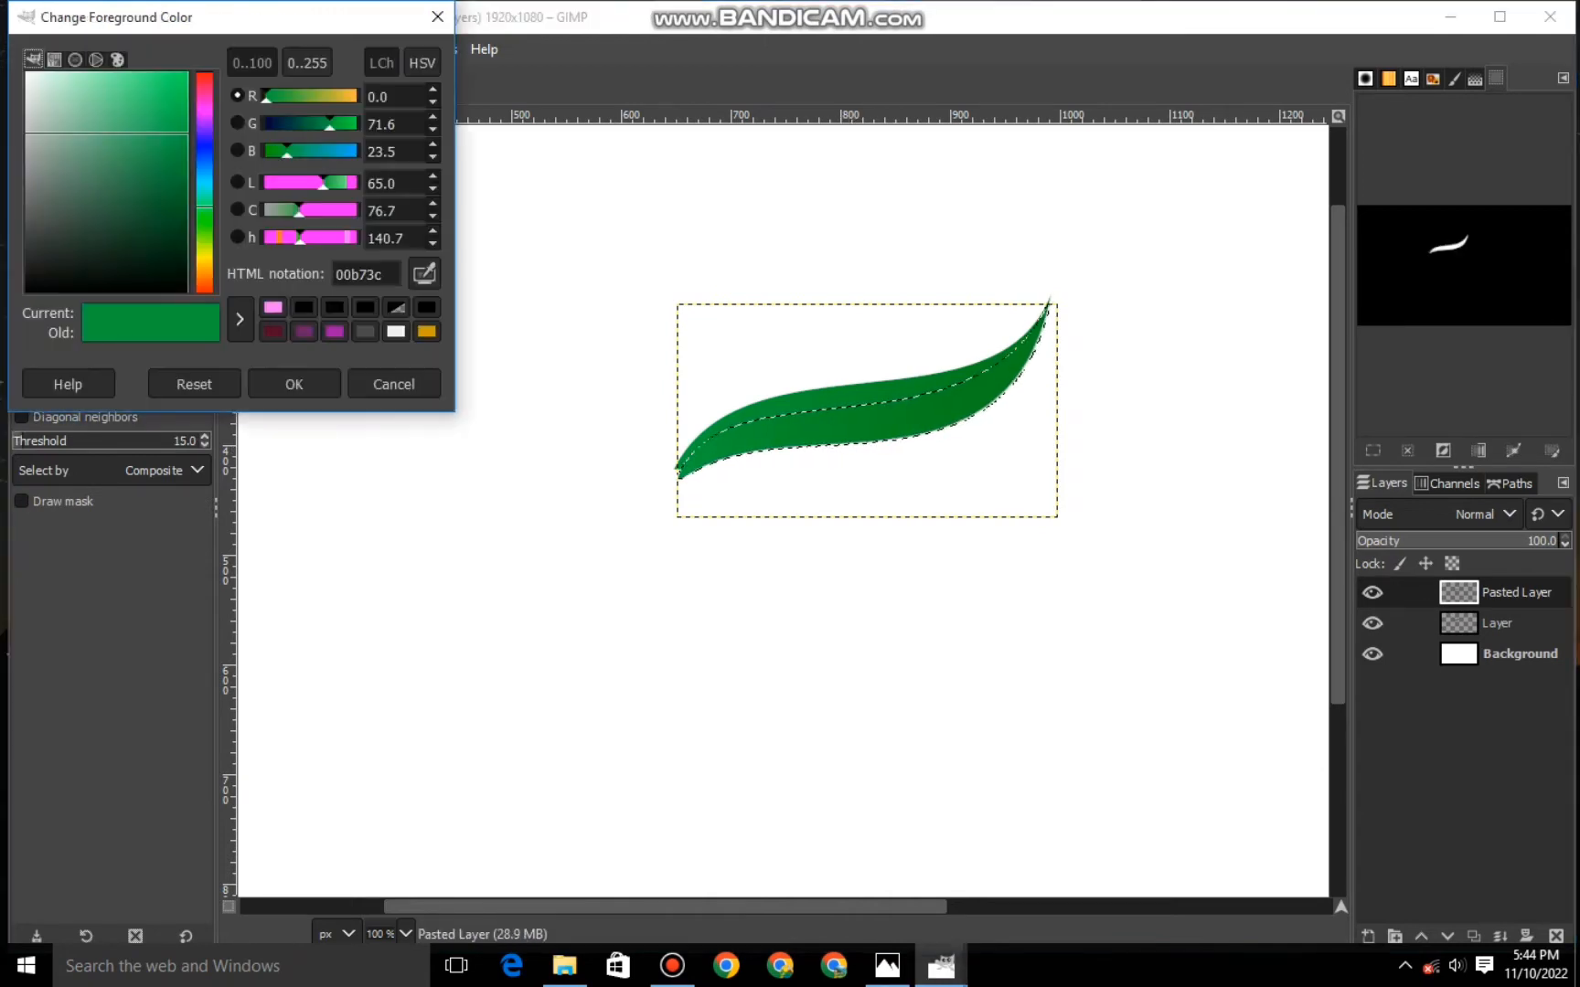
drag(205, 210, 205, 266)
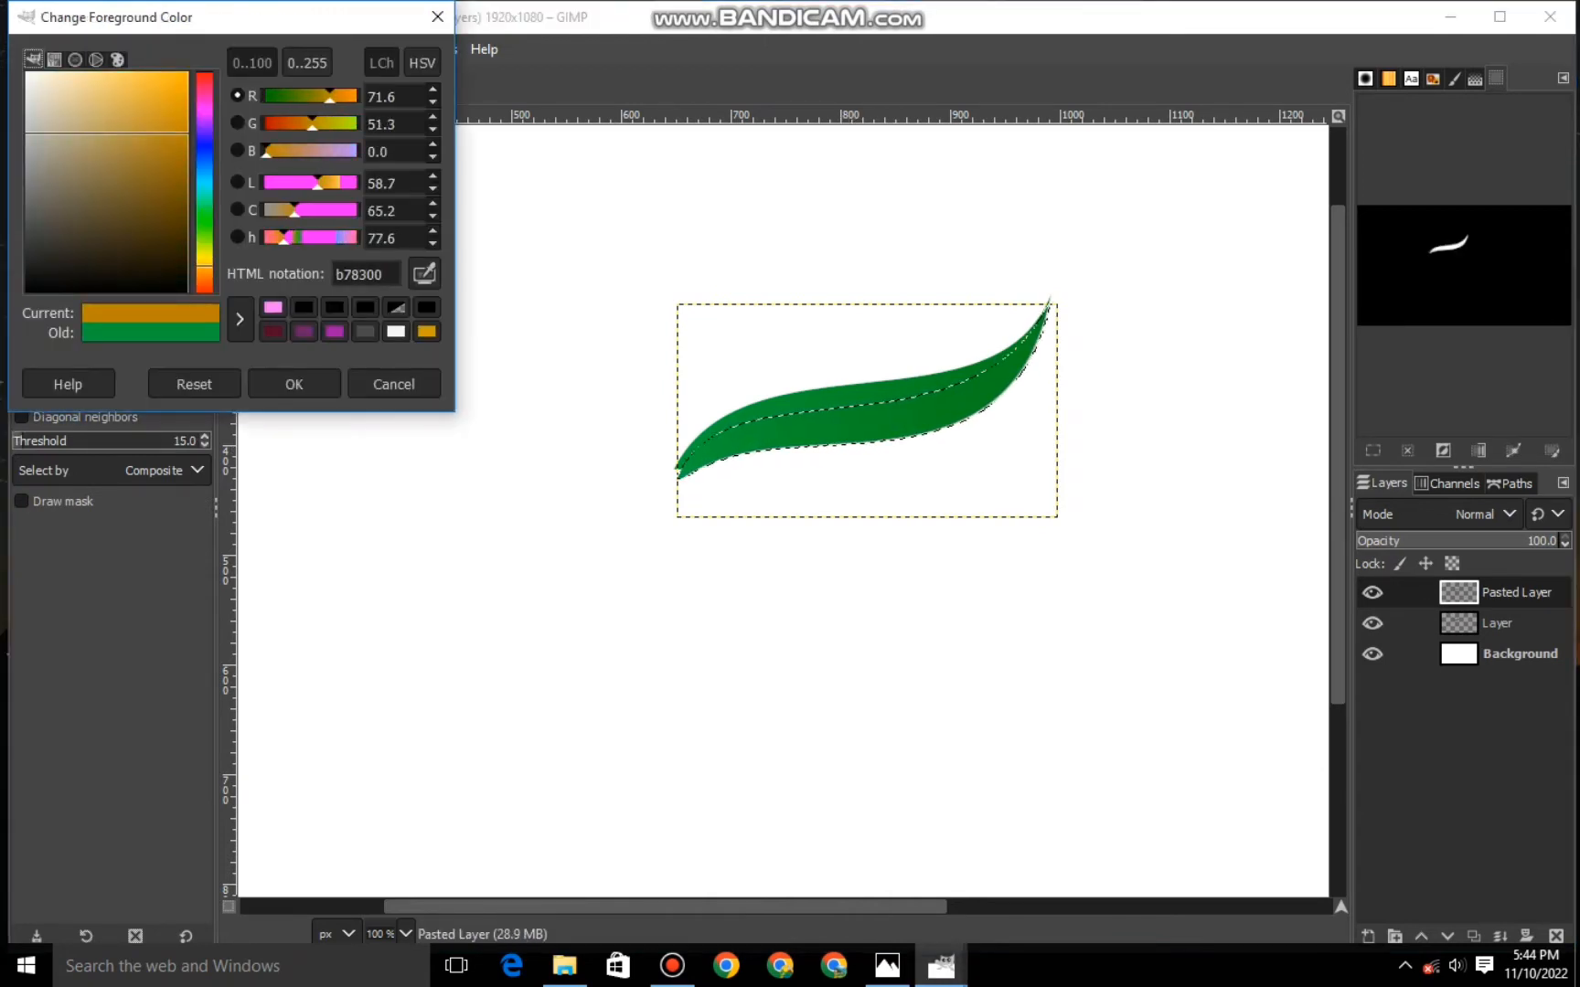
drag(182, 104, 189, 108)
click(293, 384)
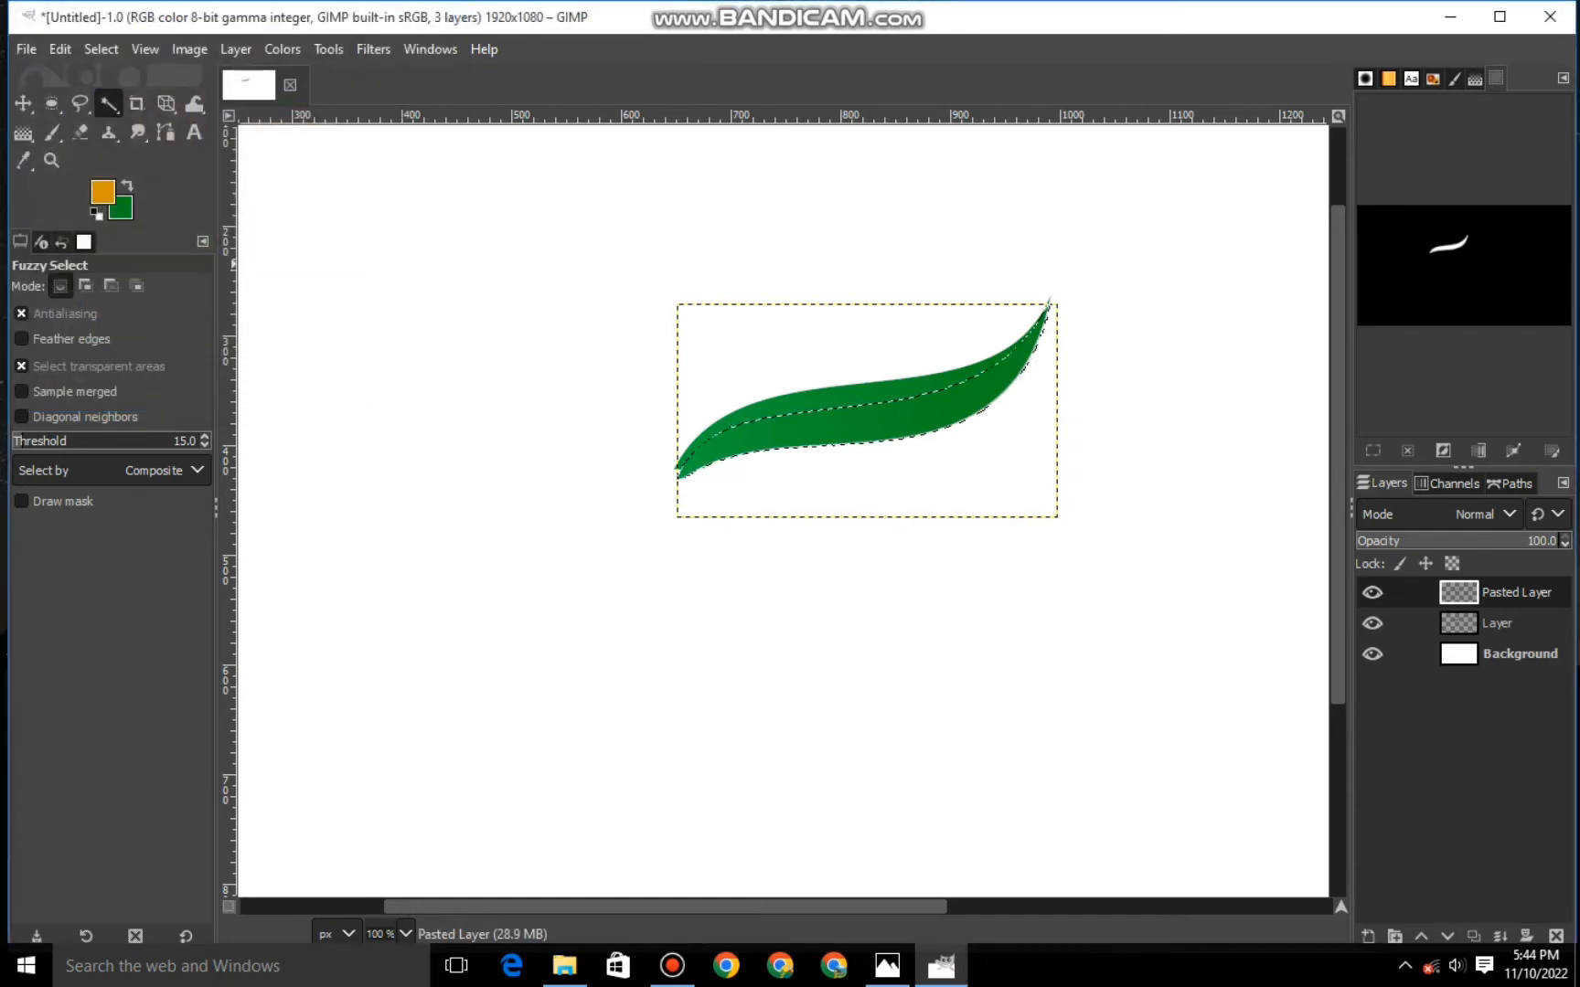
click(122, 209)
mouse_move(205, 216)
mouse_down()
mouse_move(205, 270)
mouse_move(205, 255)
mouse_up()
drag(181, 163, 189, 125)
click(293, 384)
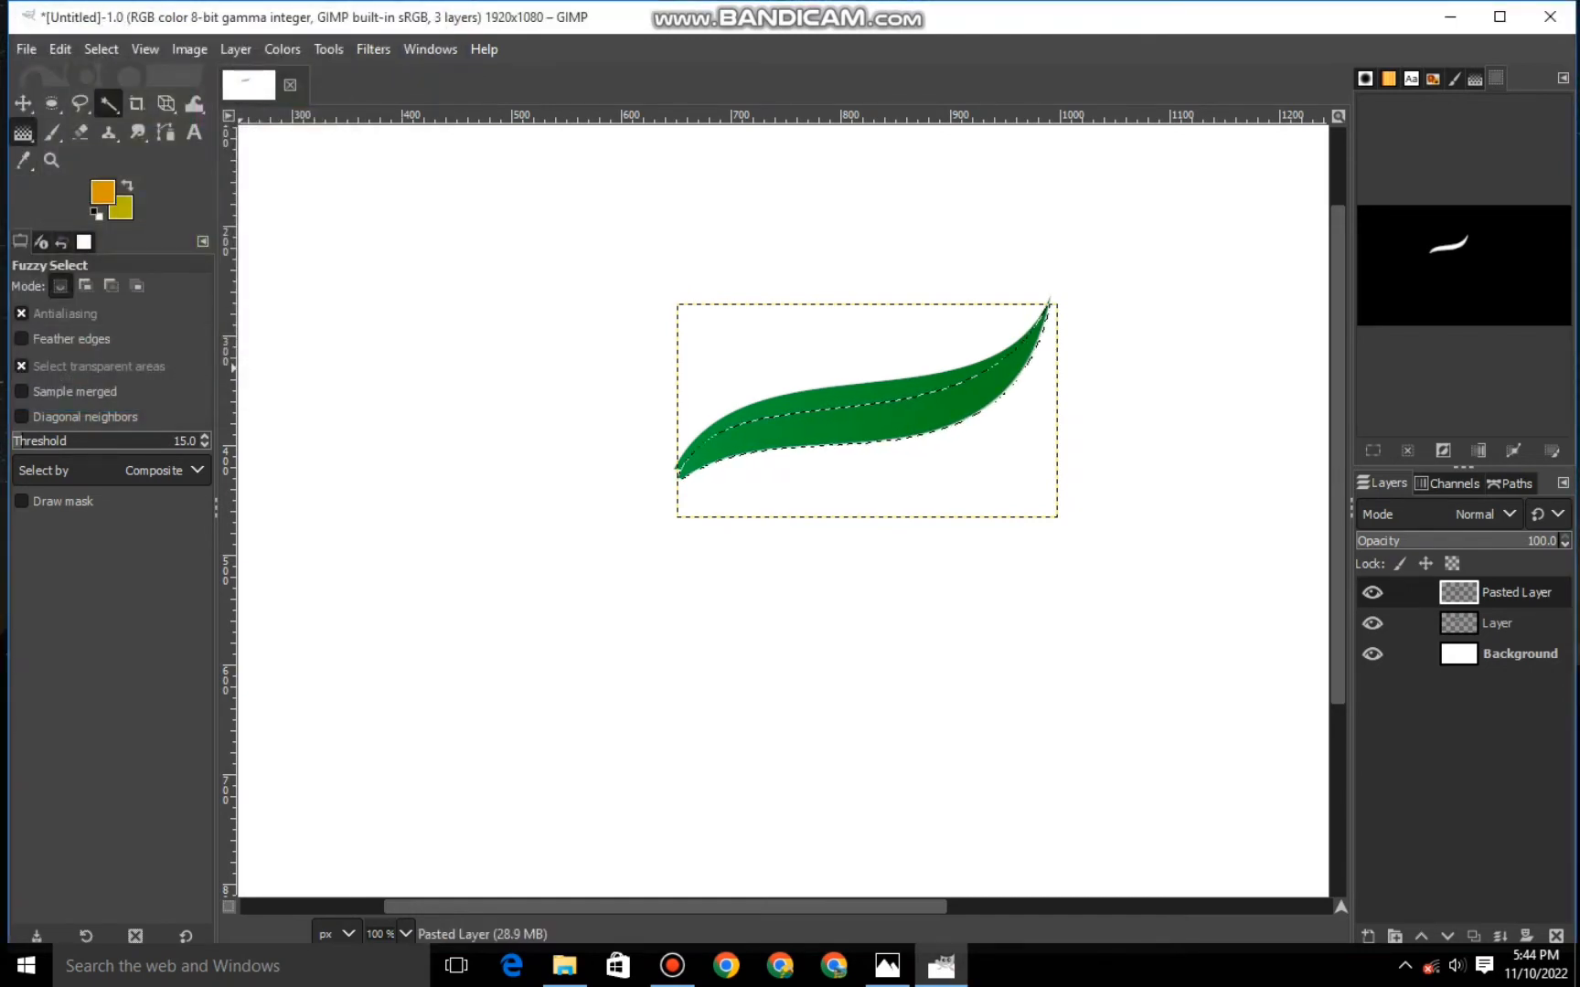
click(24, 133)
click(32, 352)
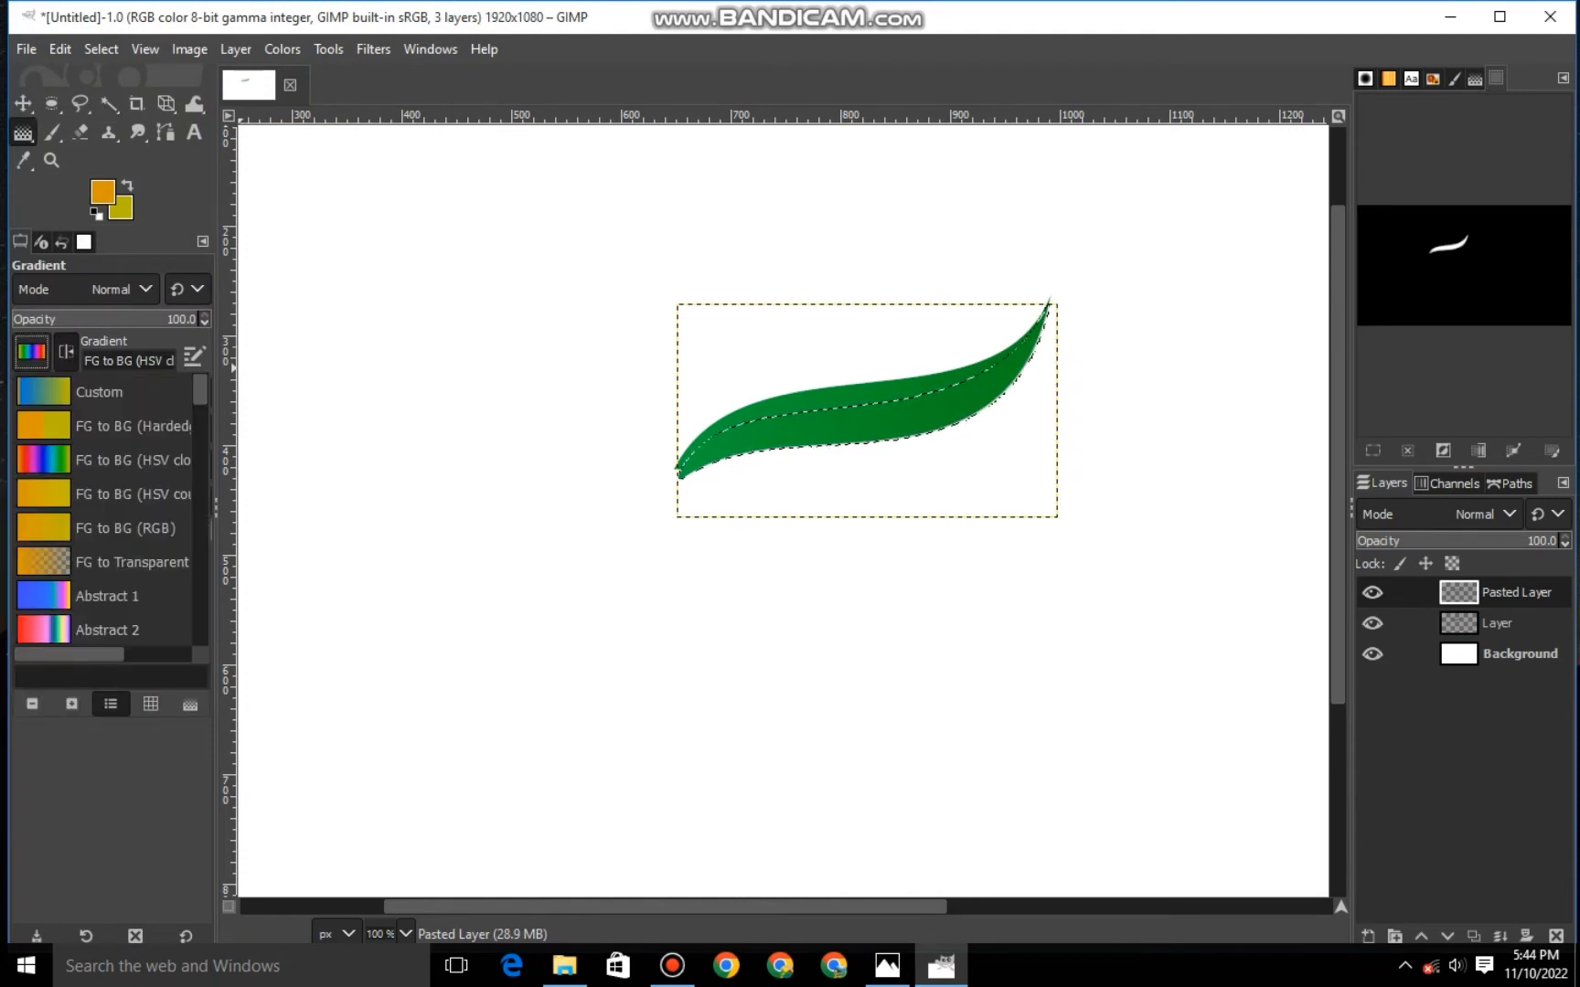
click(132, 495)
Fill the selected lower shape with a linear gradient running from orange at its middle to yellow near its upper-right tip.
drag(989, 374, 823, 443)
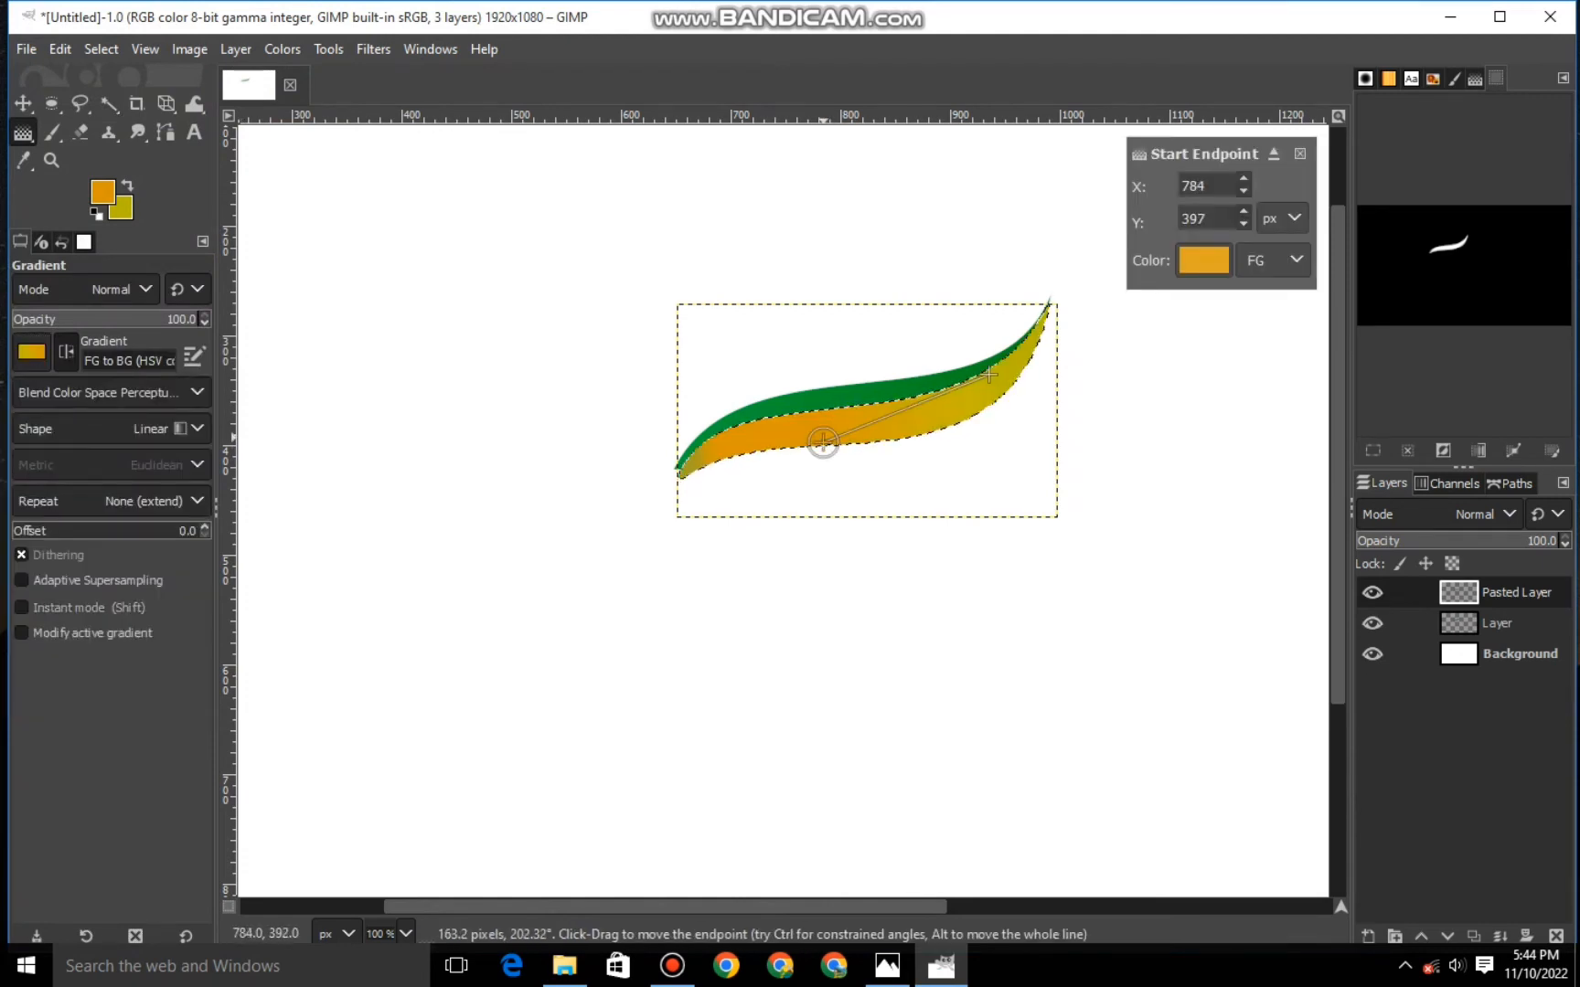
drag(989, 374, 1041, 349)
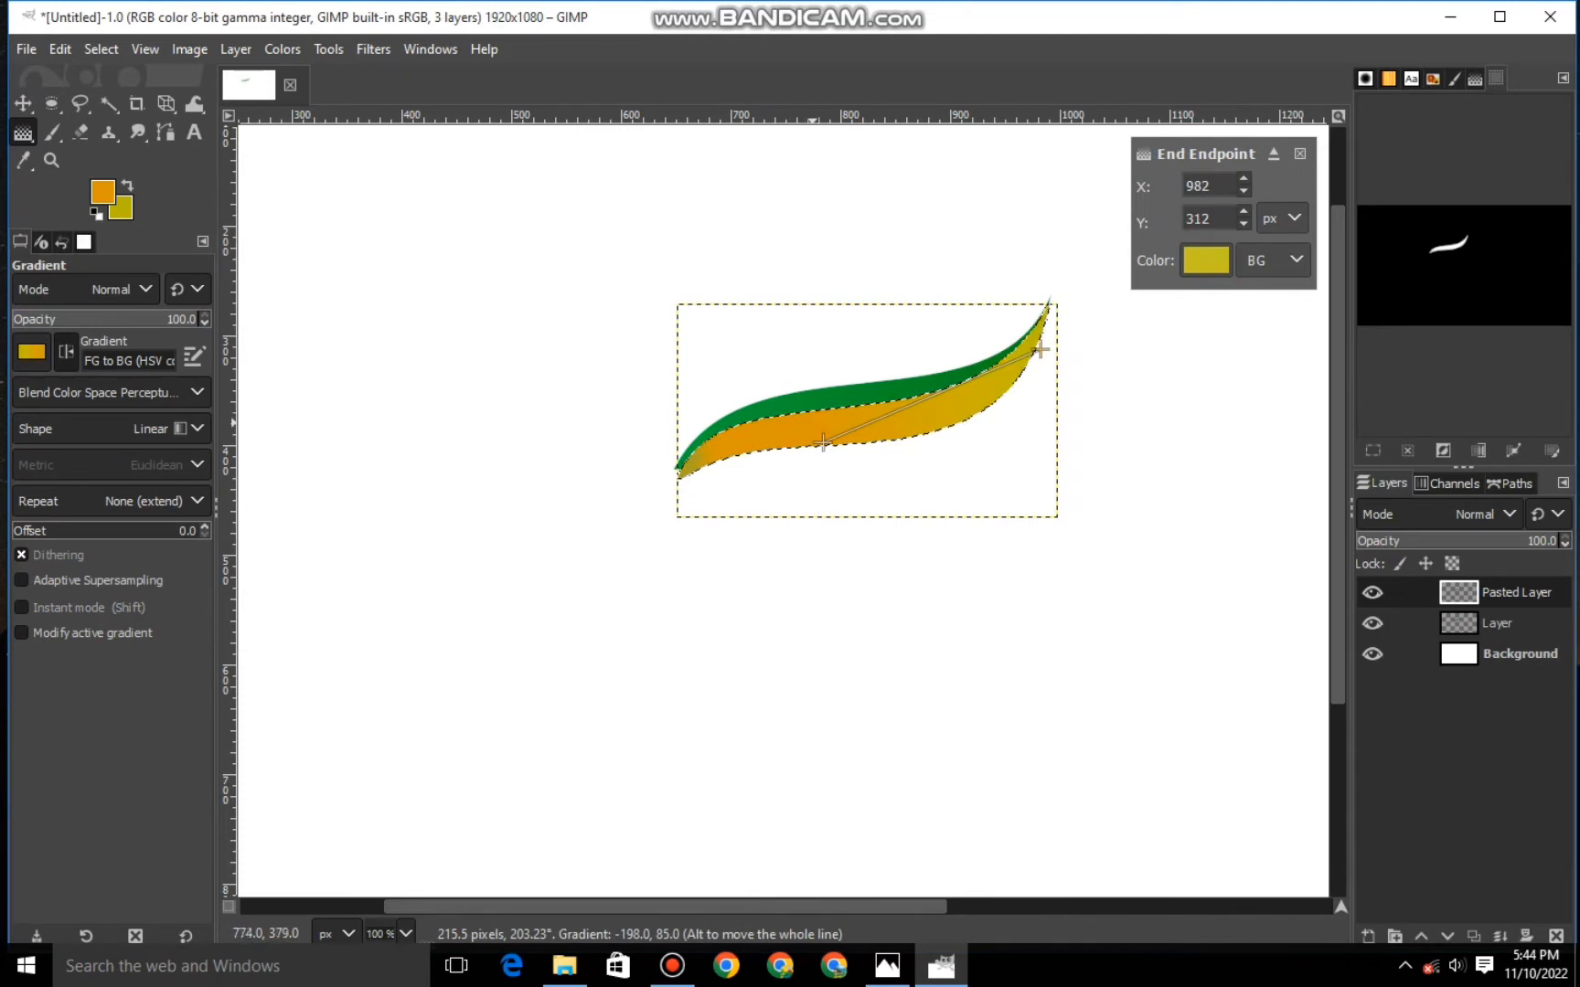
drag(823, 442, 898, 416)
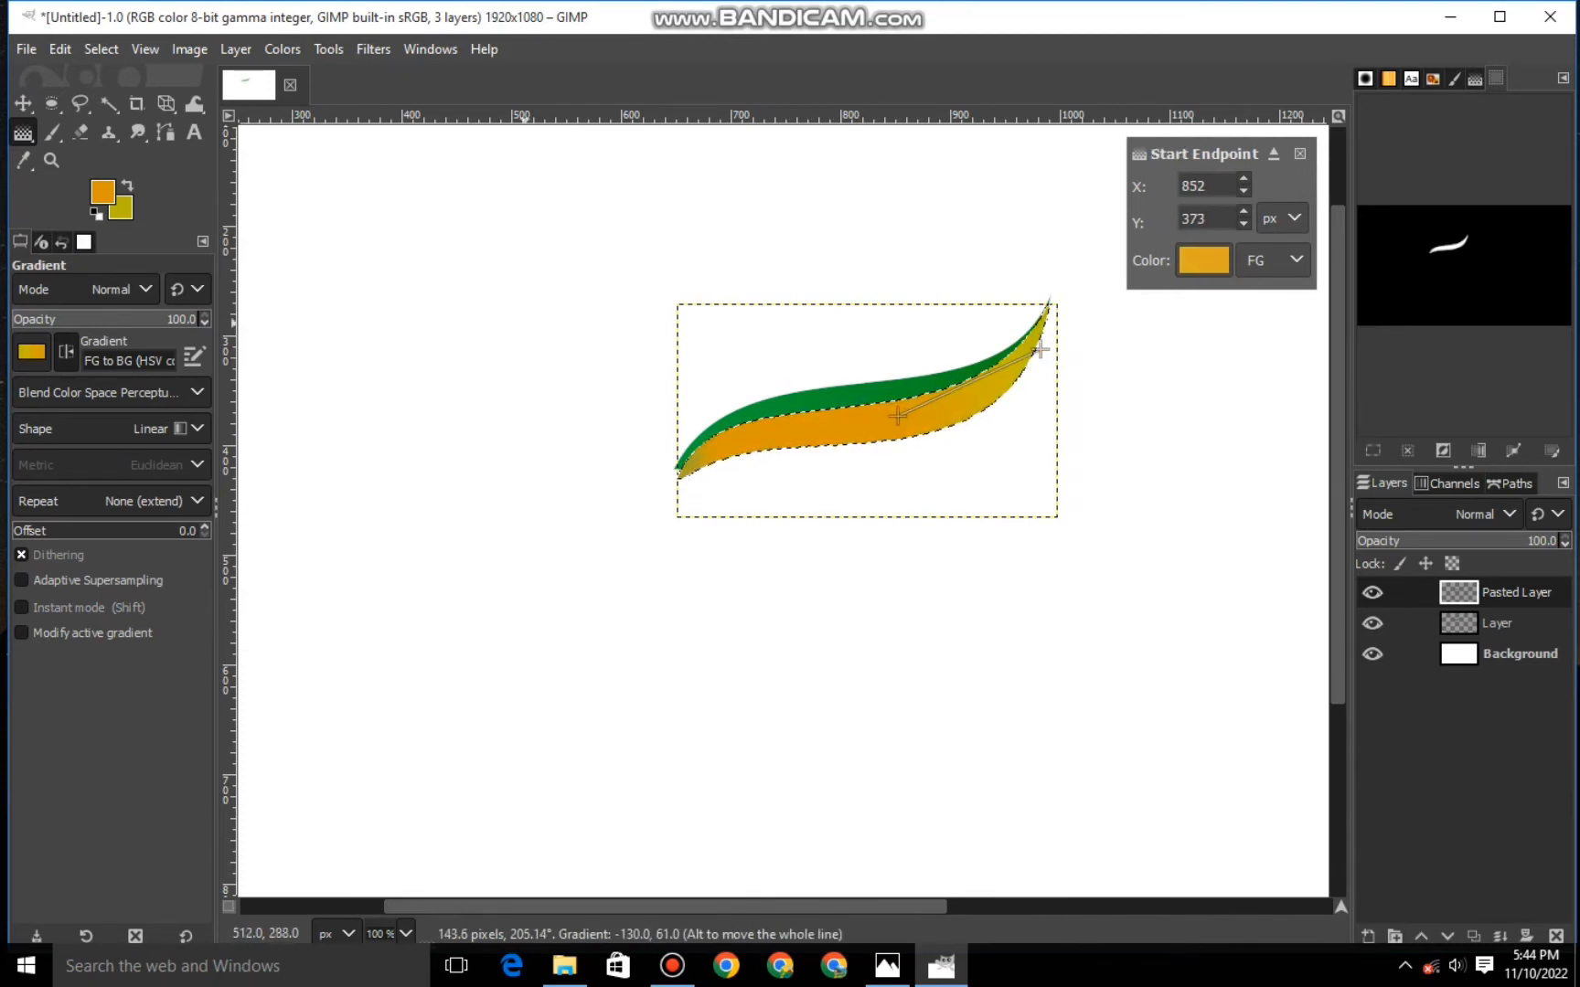
click(254, 307)
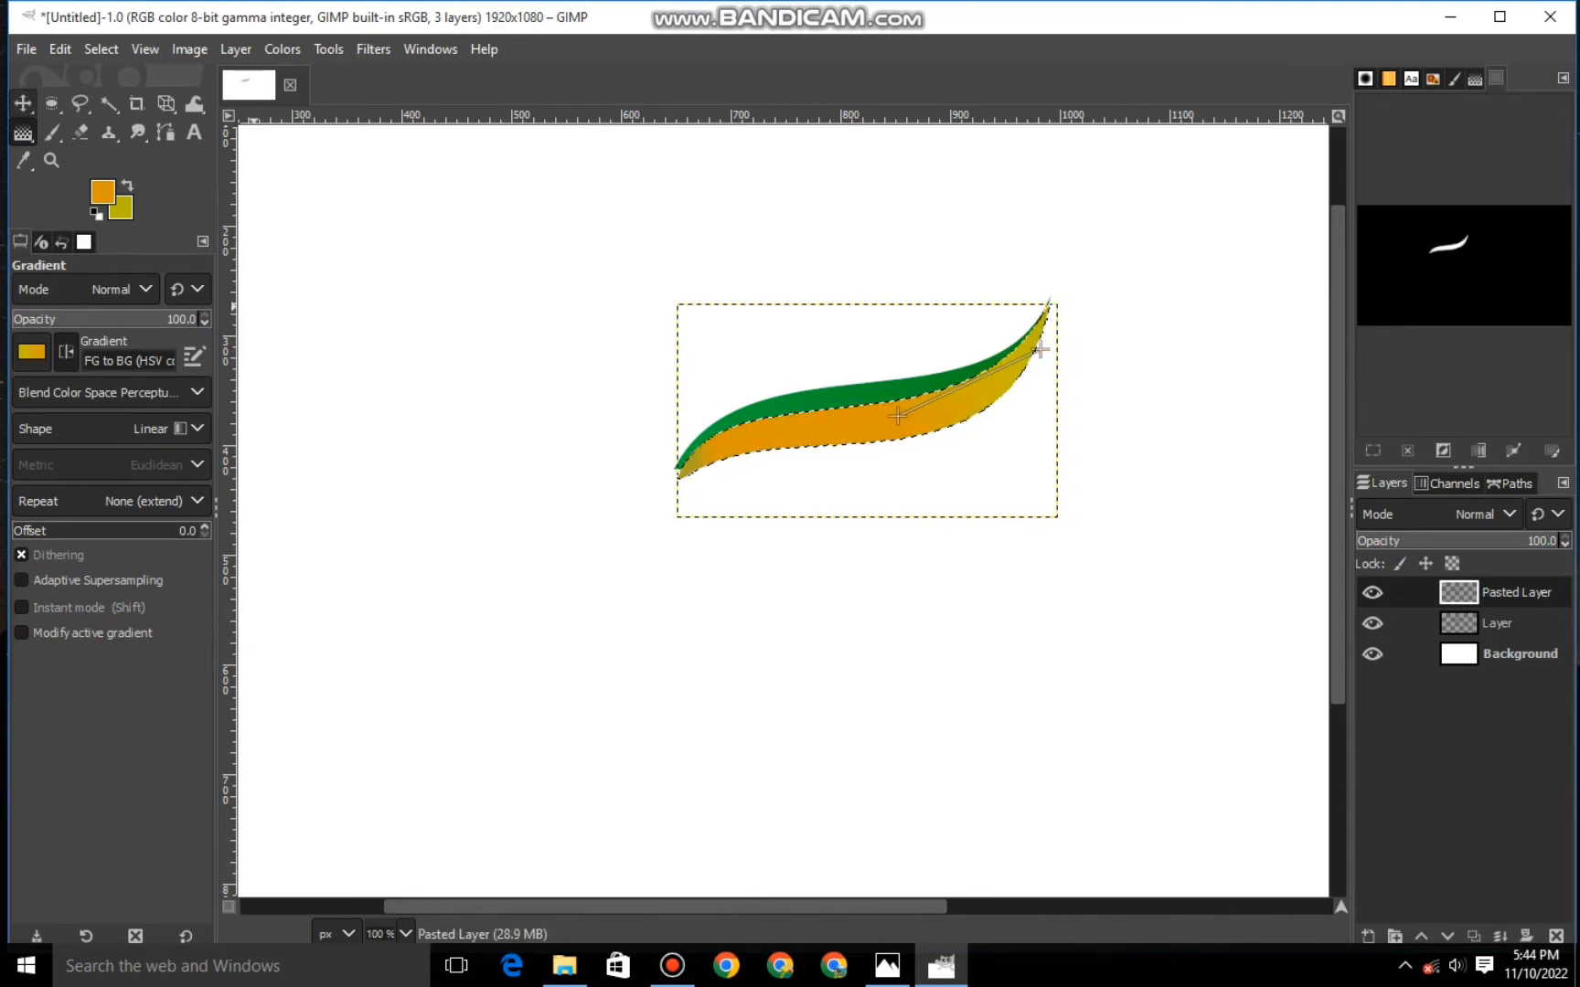
click(23, 105)
click(23, 160)
Refill the selected shape with a linear gradient from orange near its upper-right end to yellow near its lower-left end, then clear the selection.
key(g)
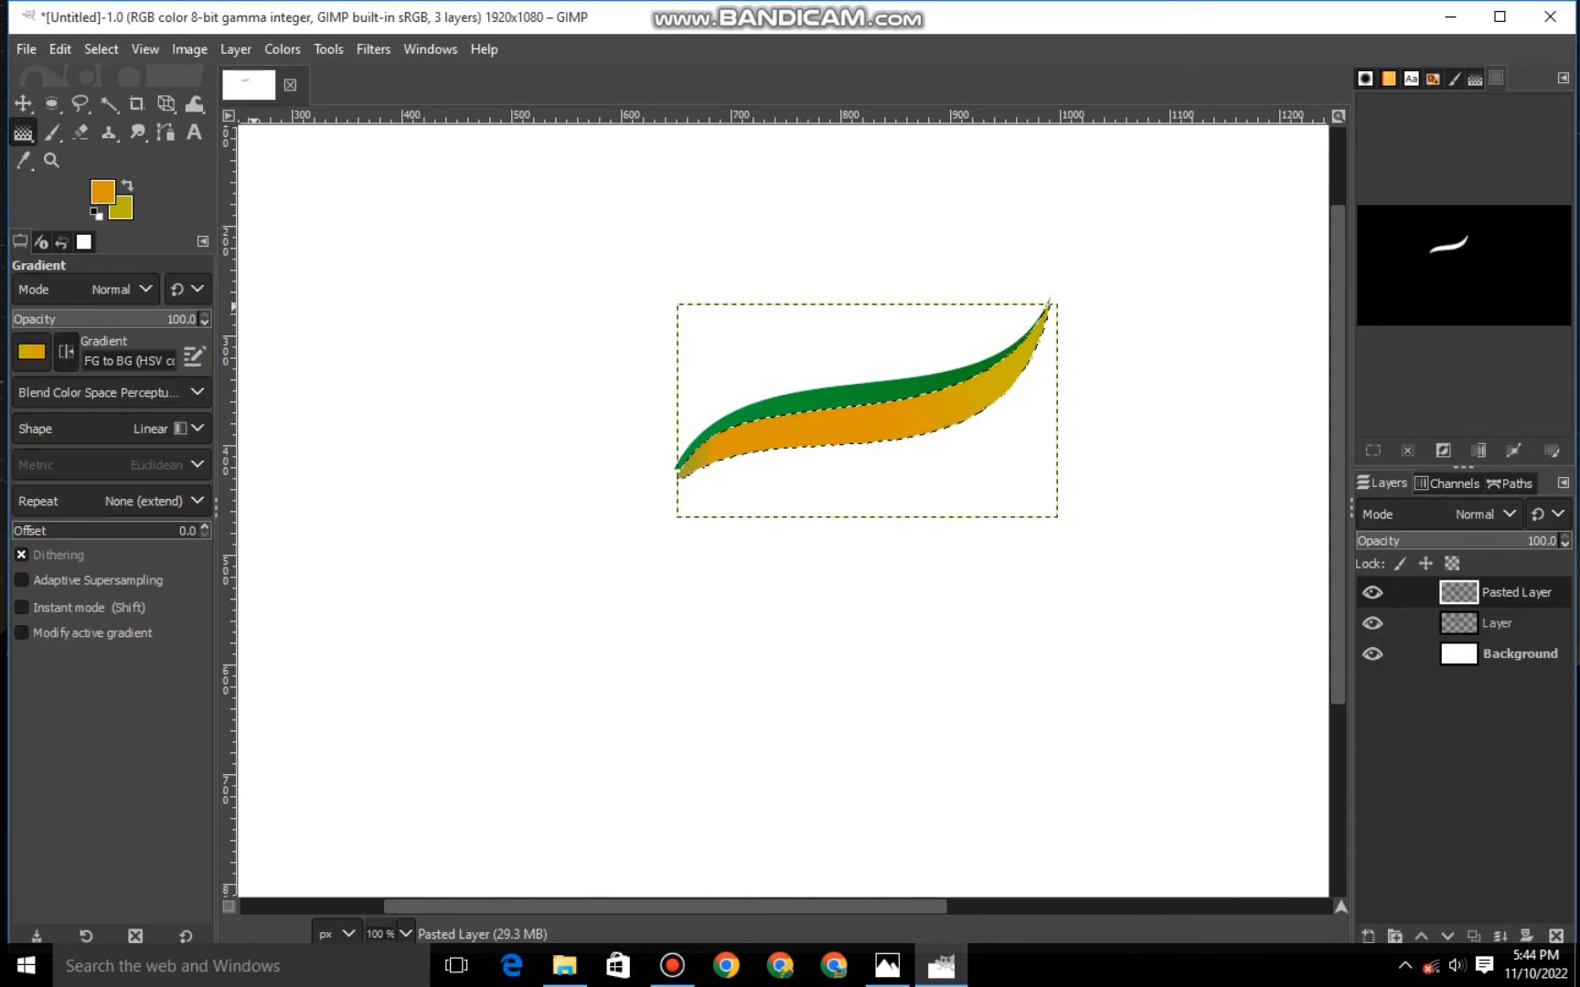
drag(969, 385, 810, 432)
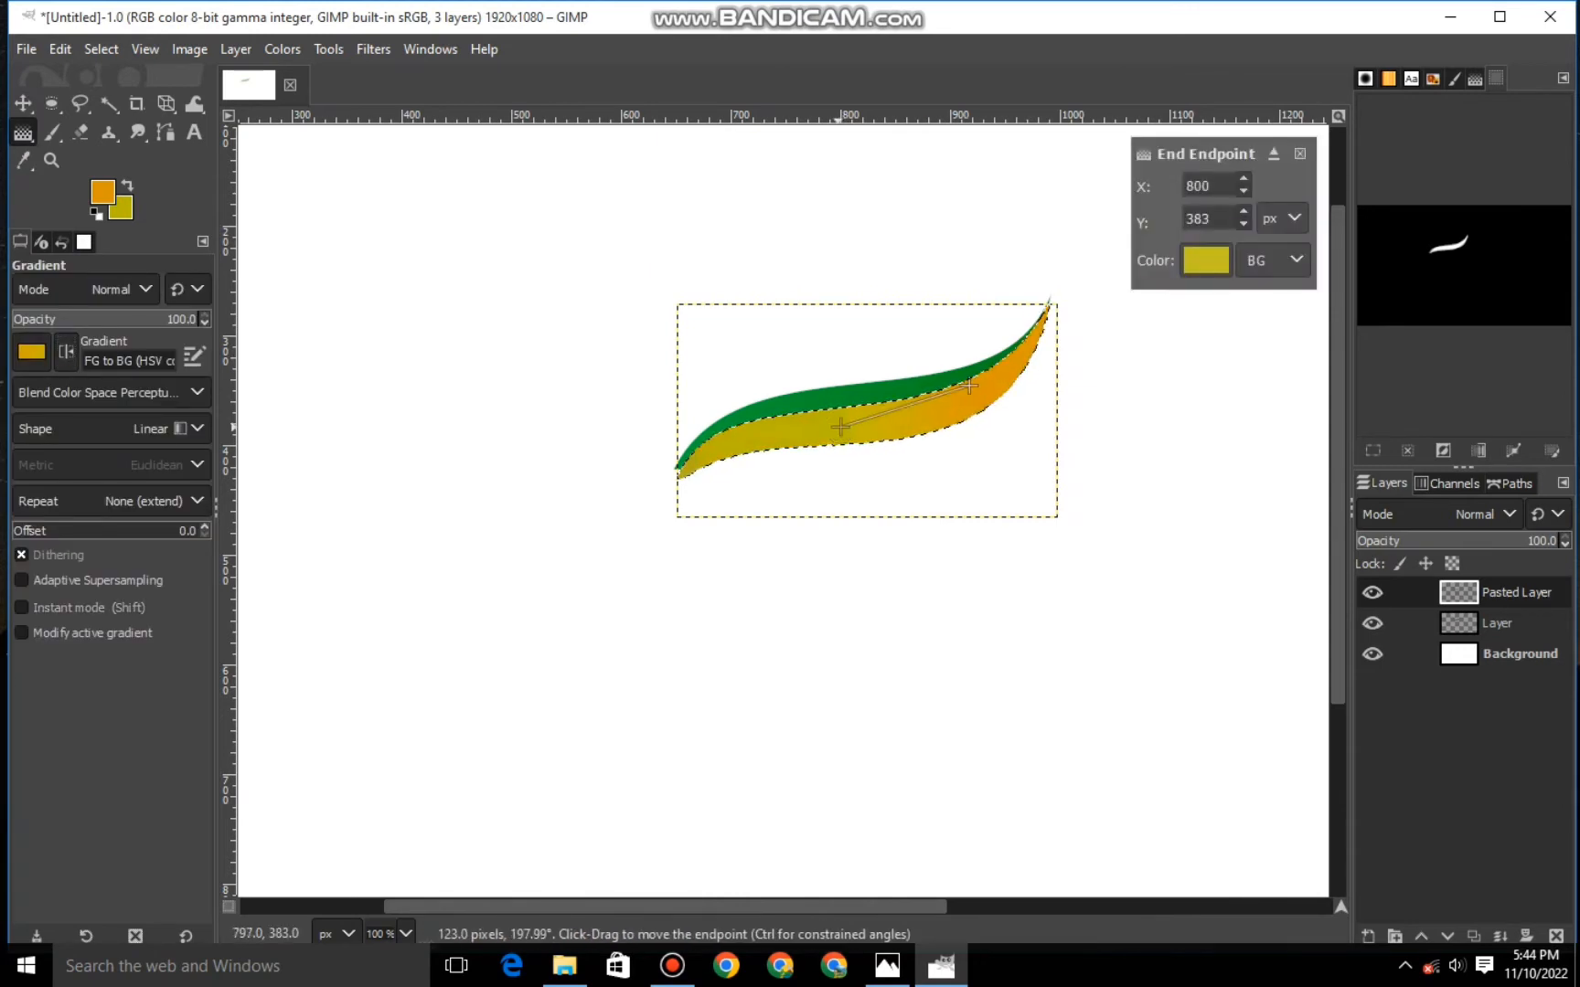
drag(969, 385, 993, 382)
drag(810, 432, 771, 445)
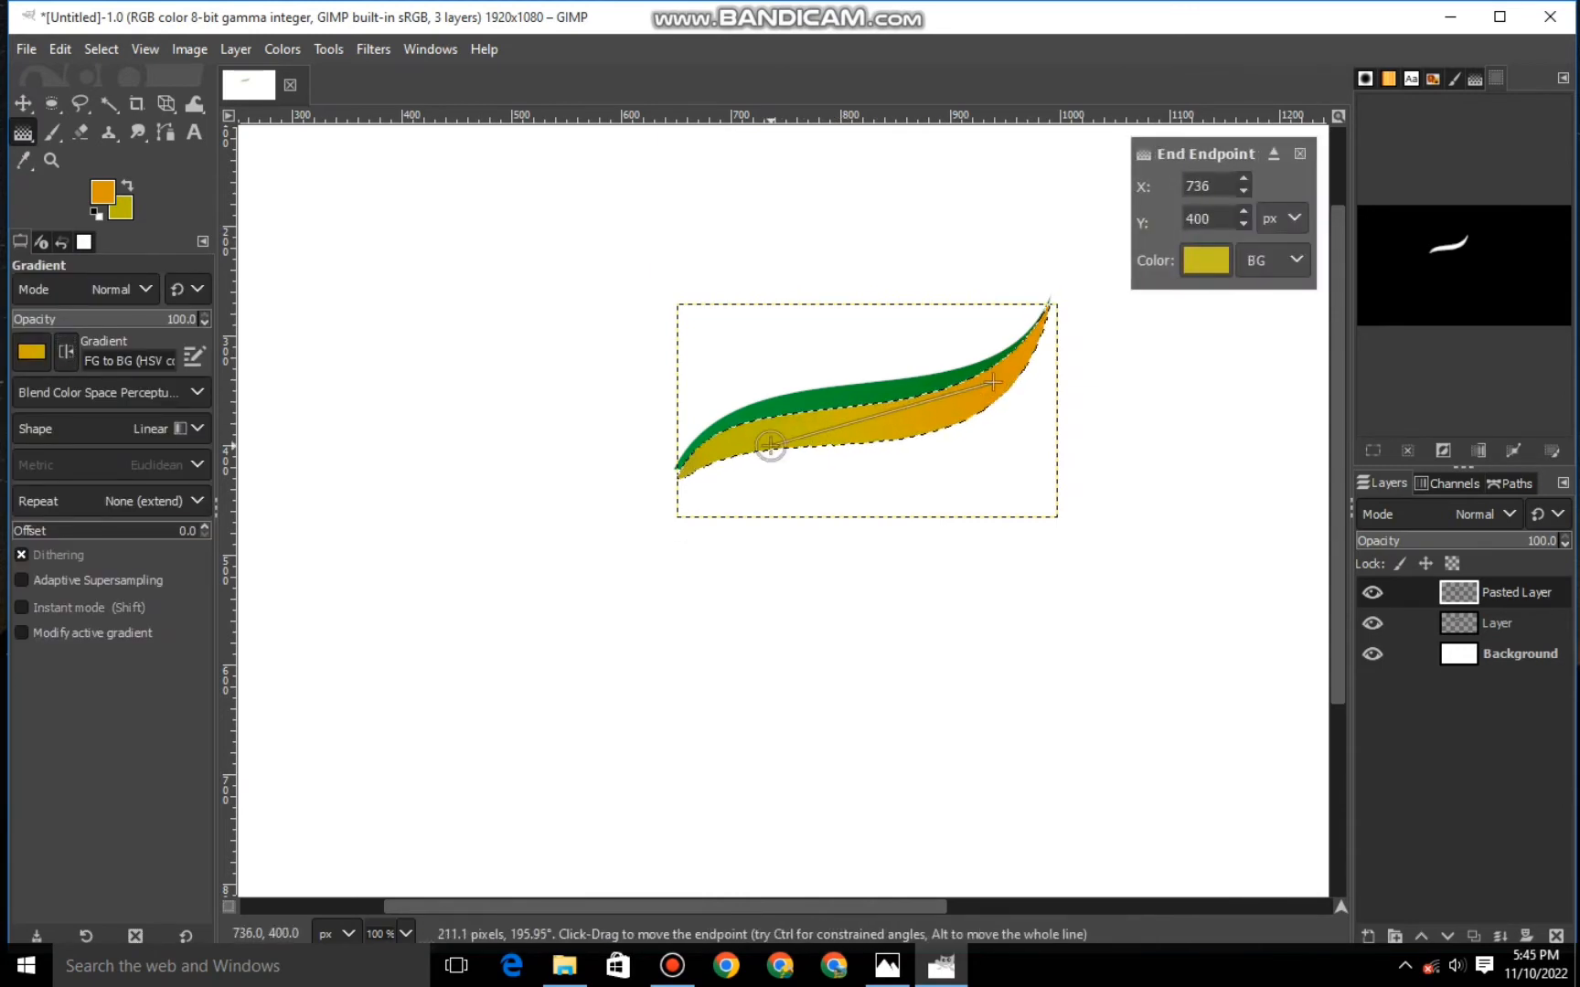
click(22, 102)
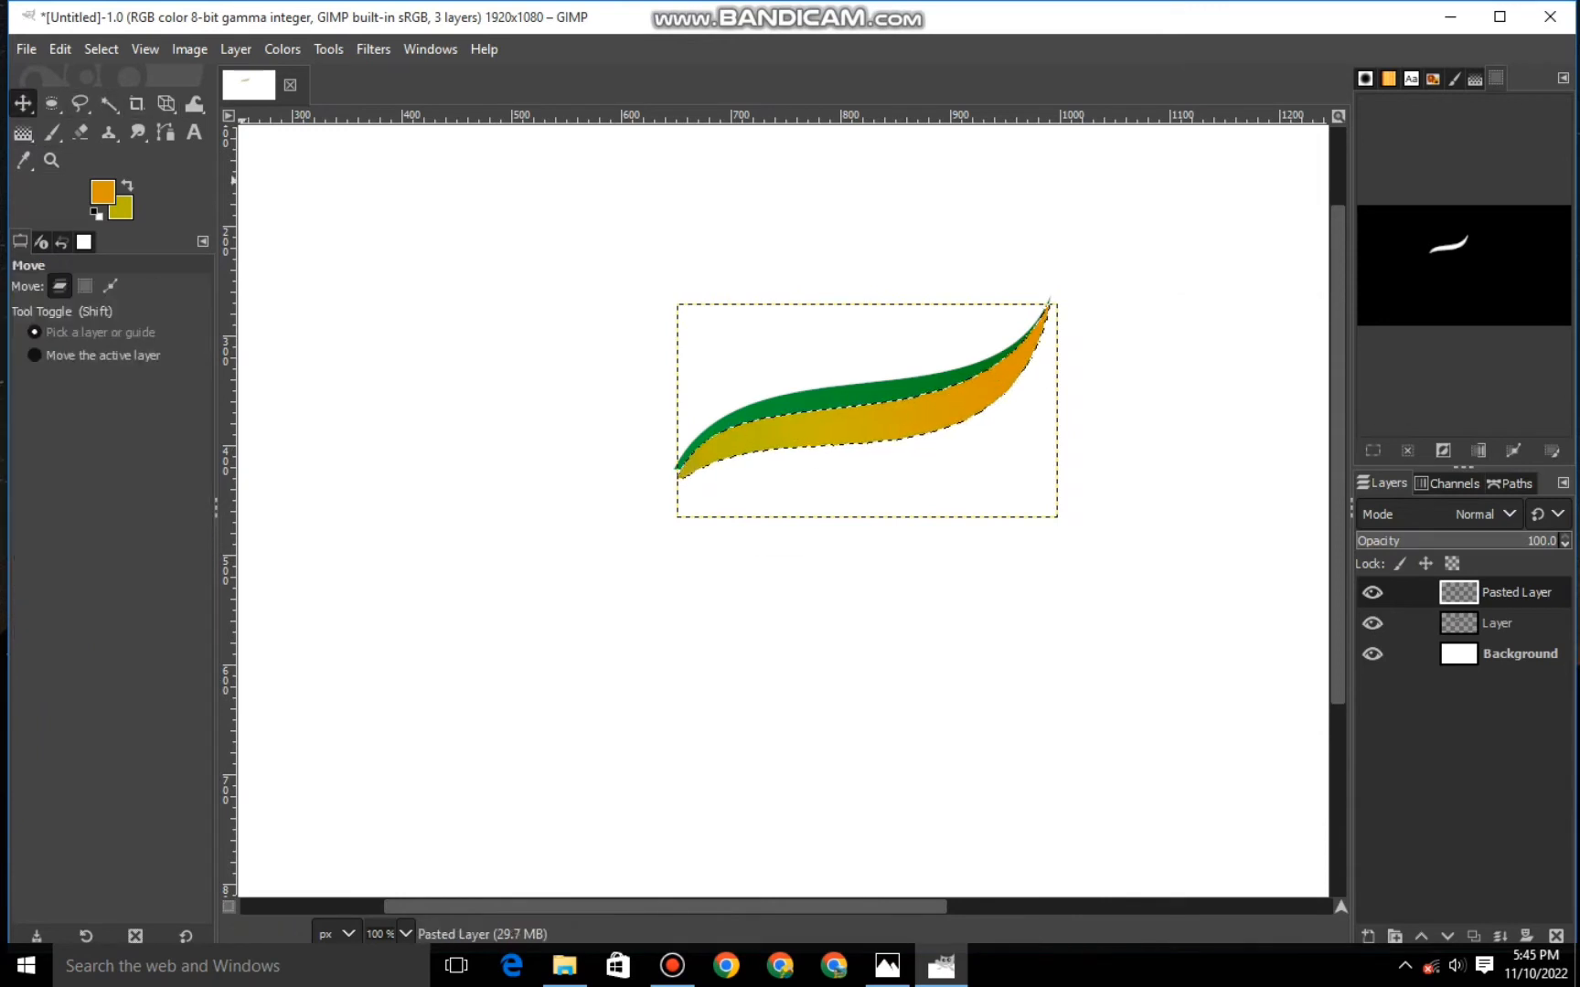
click(102, 49)
click(135, 108)
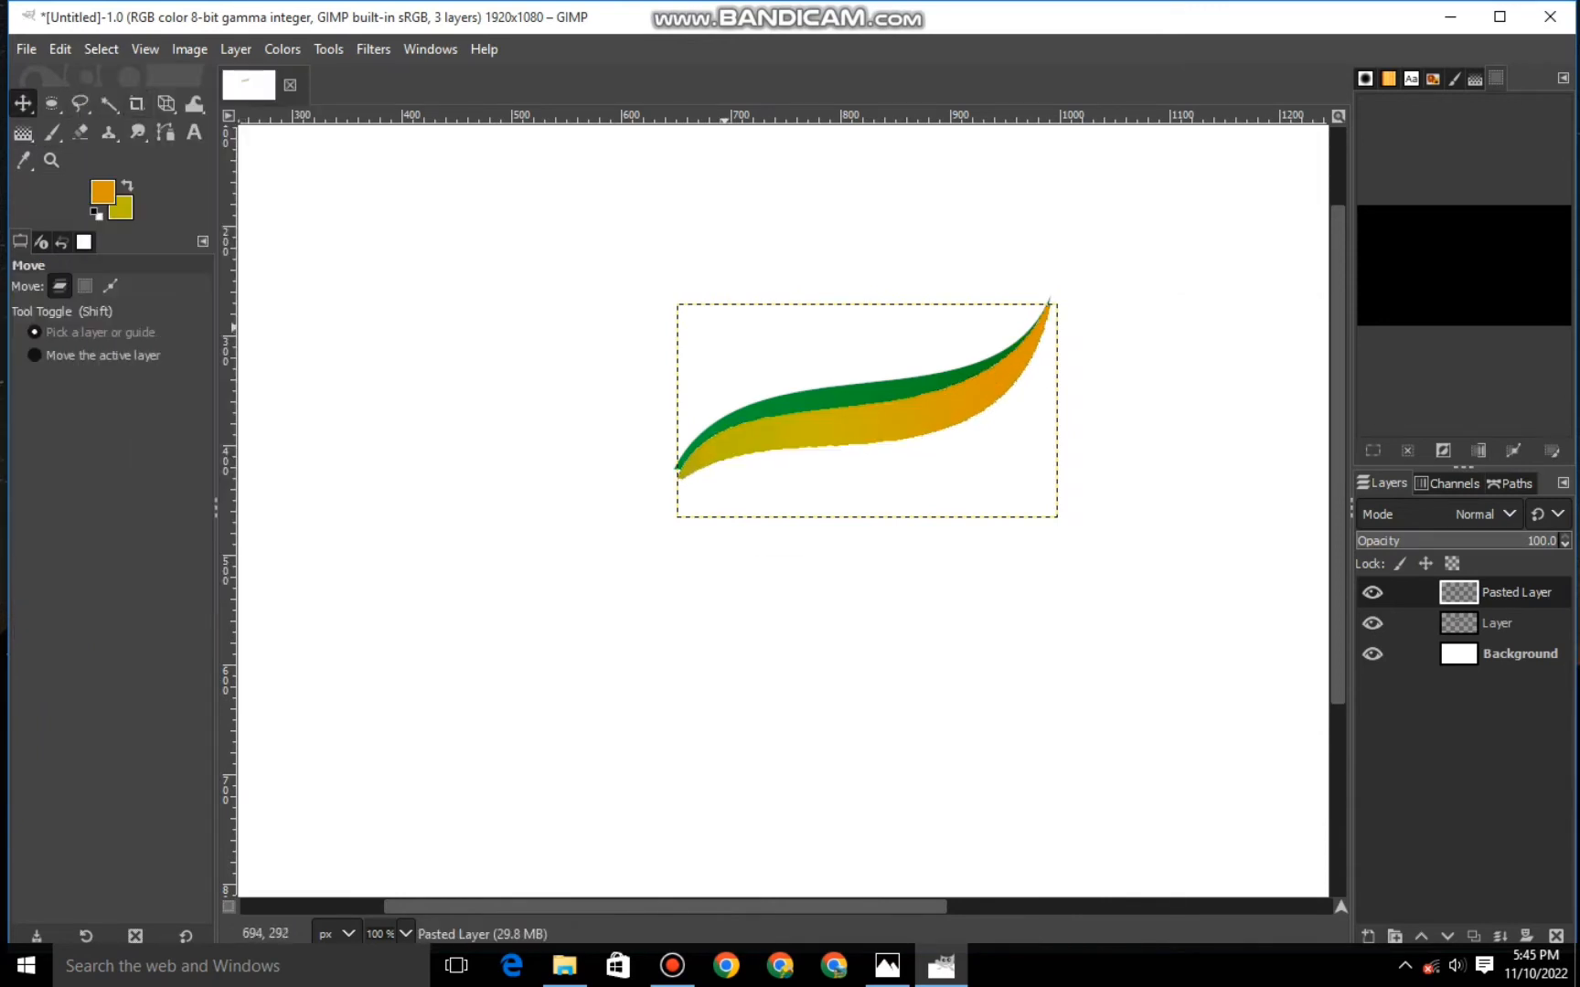
On a new layer, draw a curved path from the wave's lower-left tip, bulging to the right and ending below and slightly left of it.
key(minus)
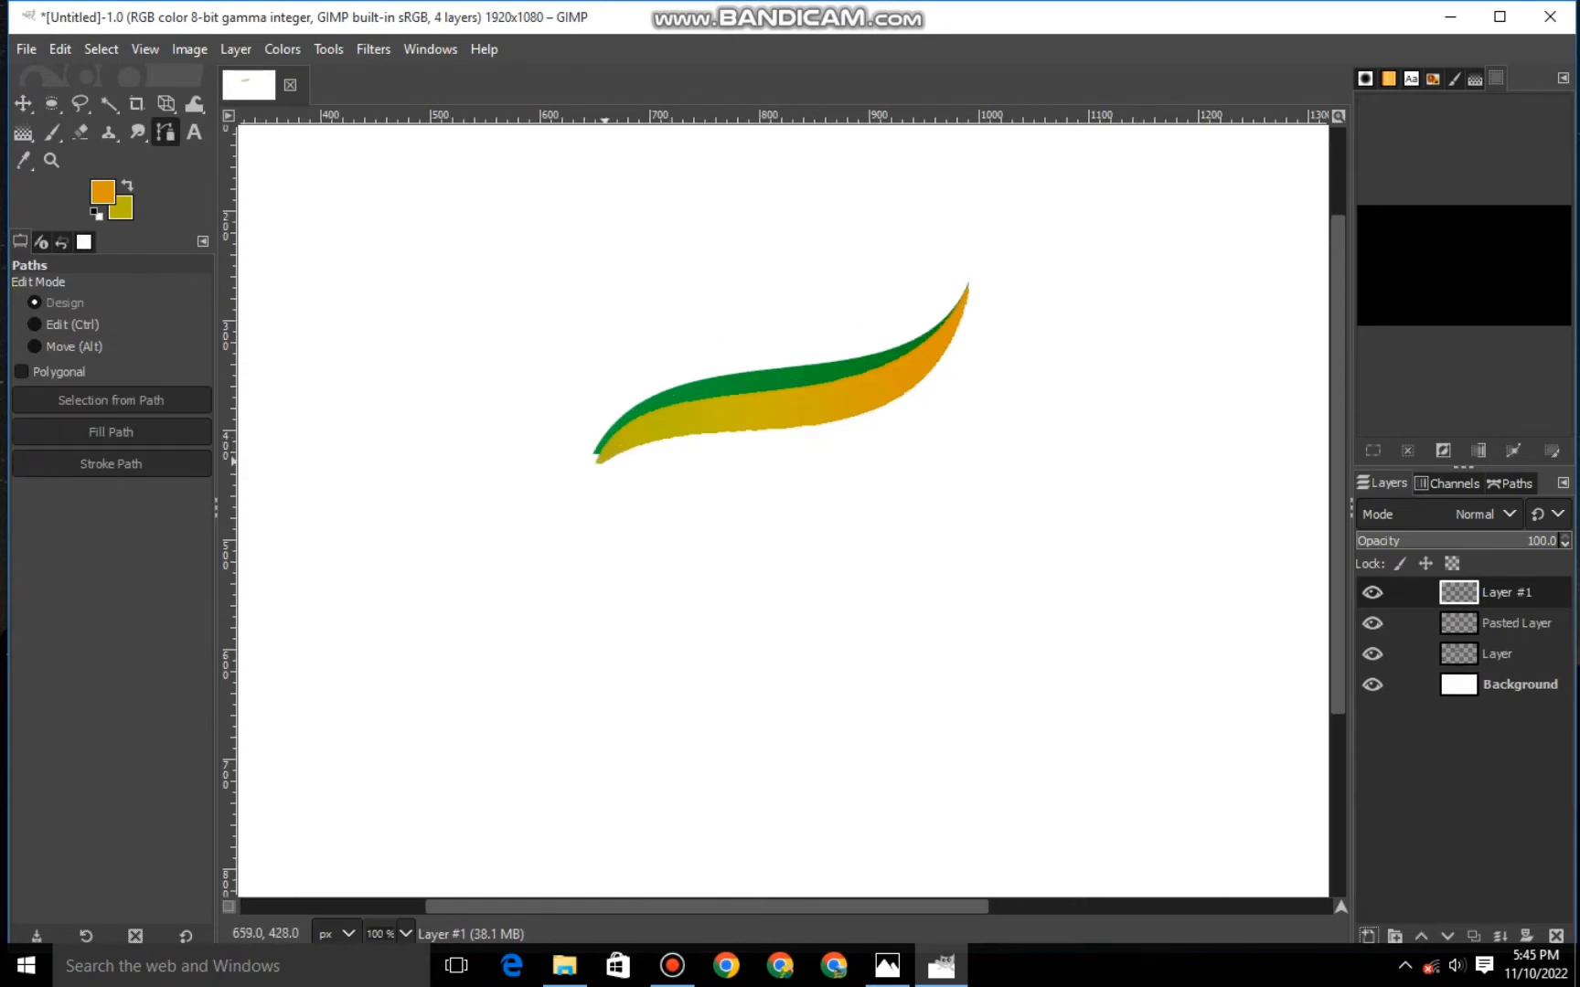
click(599, 456)
click(593, 674)
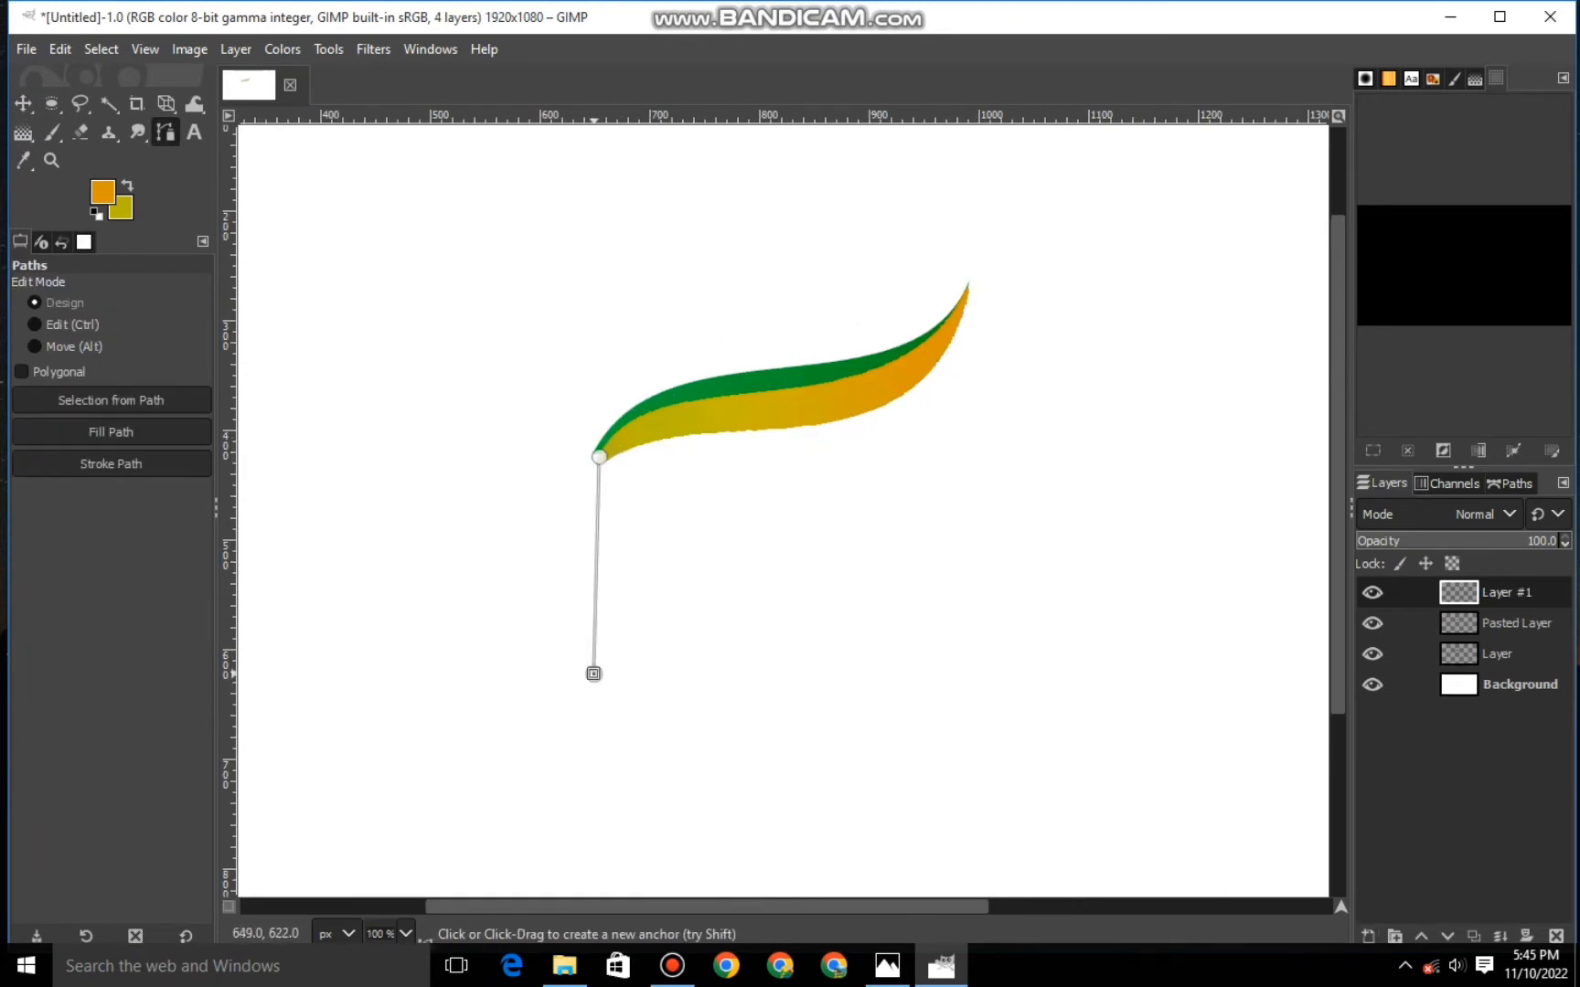
drag(596, 559, 711, 549)
drag(757, 444, 771, 475)
drag(739, 663, 716, 538)
click(720, 722)
key(BackSpace)
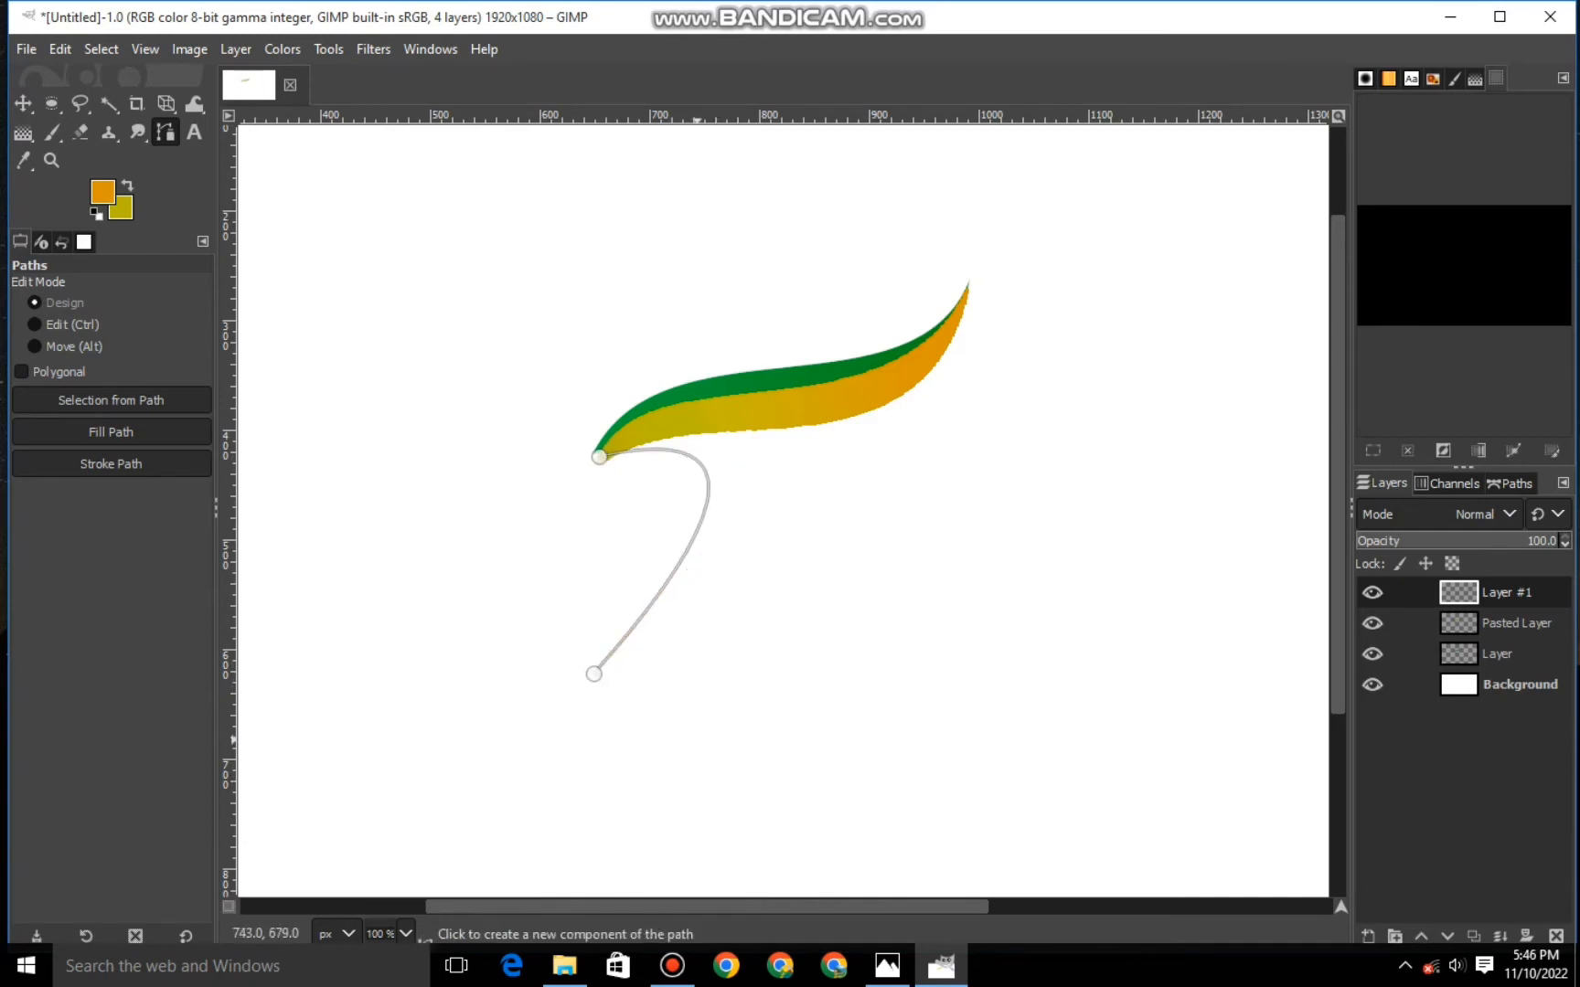
drag(593, 674, 556, 666)
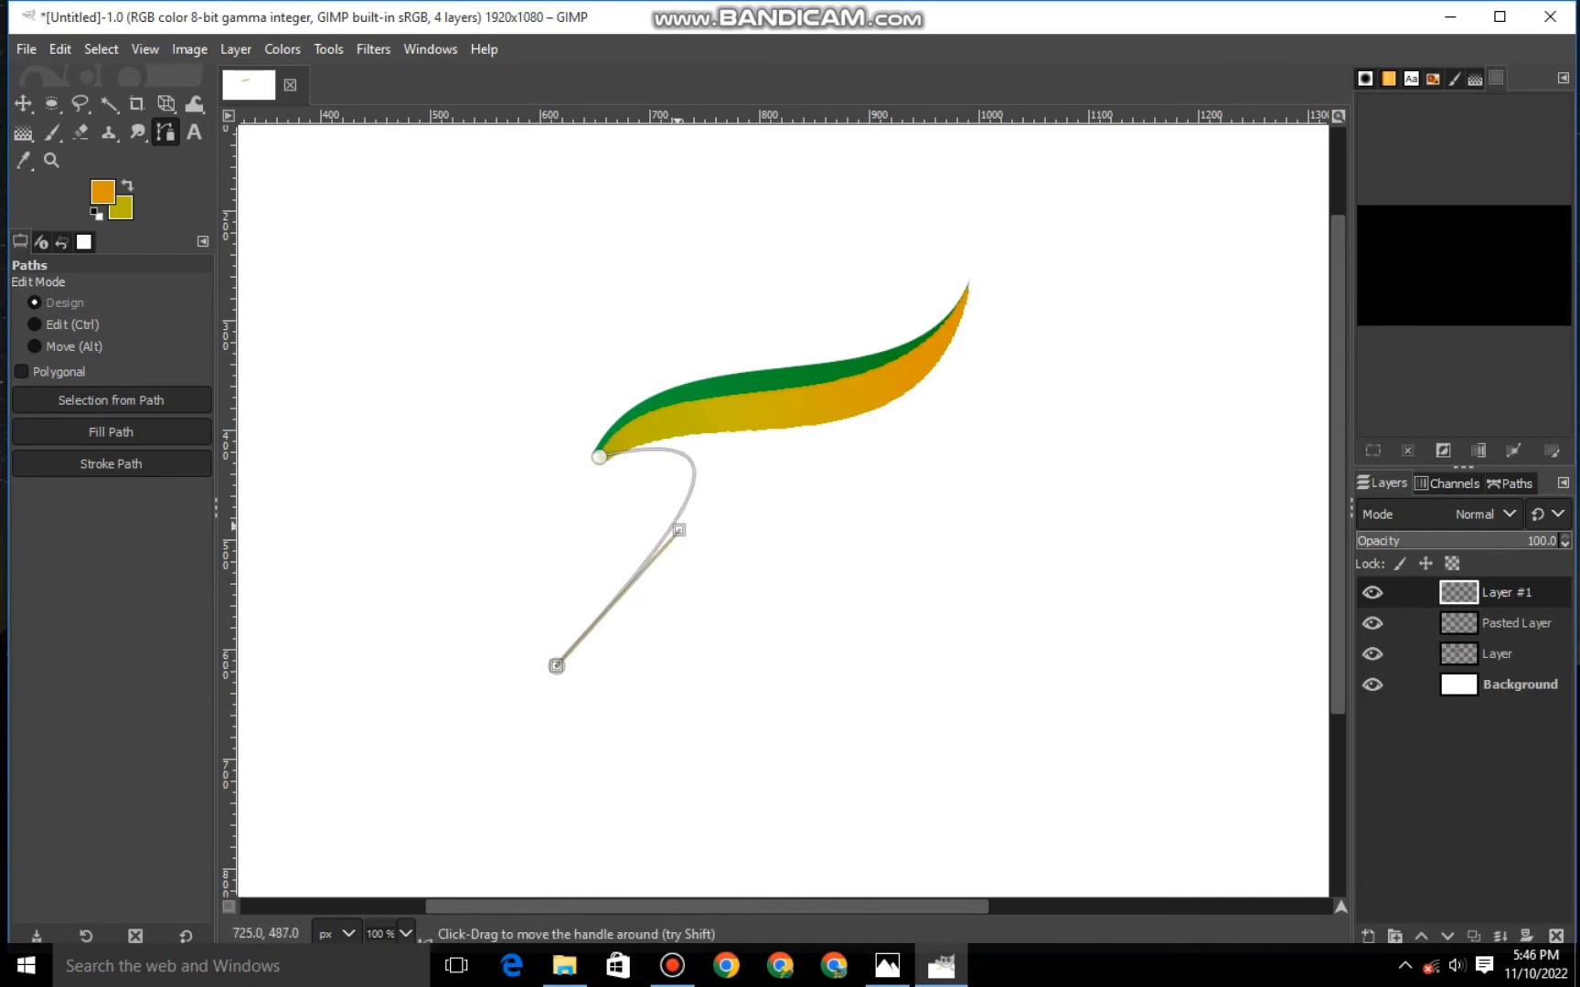
drag(679, 529, 725, 532)
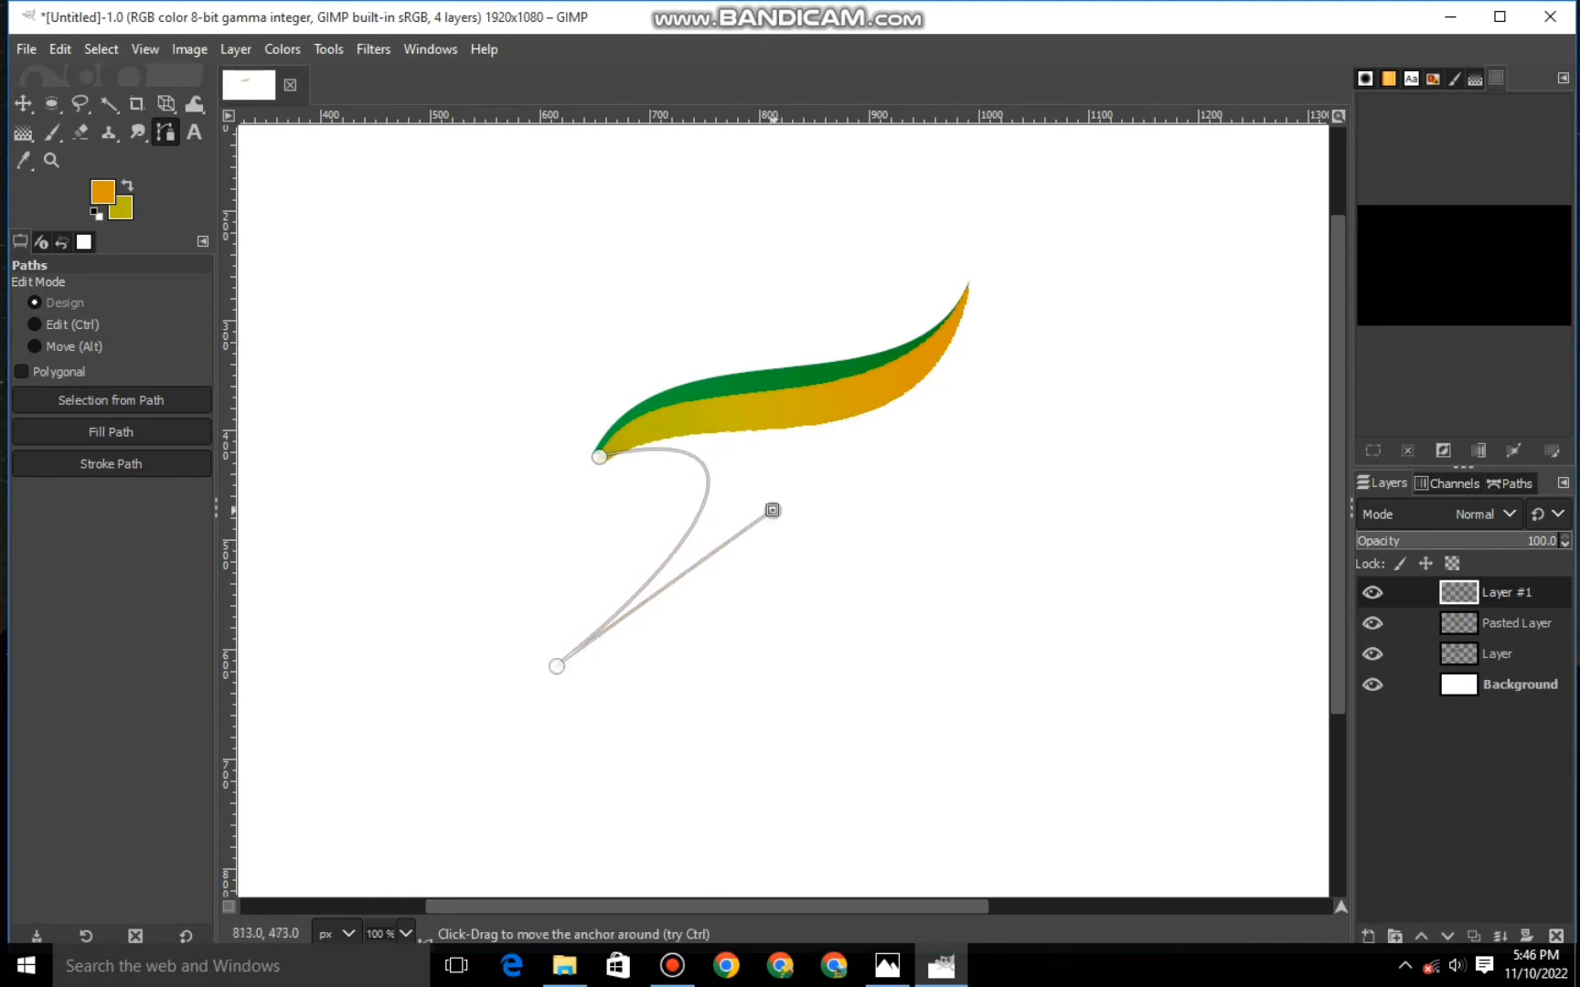
click(598, 457)
drag(766, 462, 722, 594)
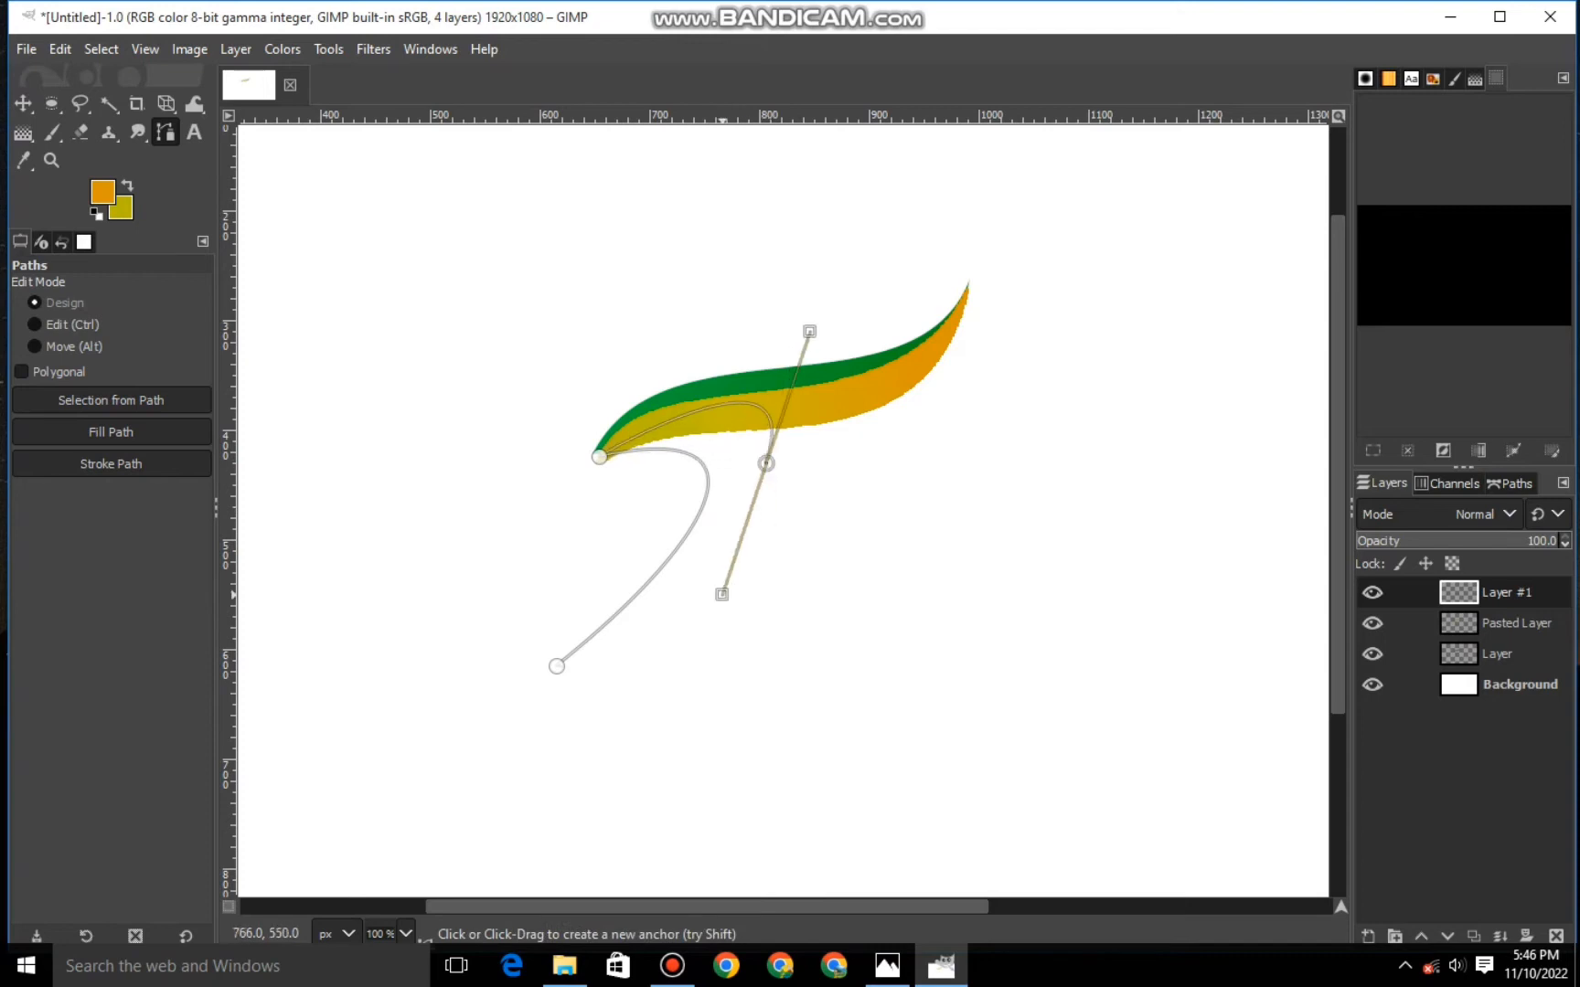
drag(767, 463, 744, 493)
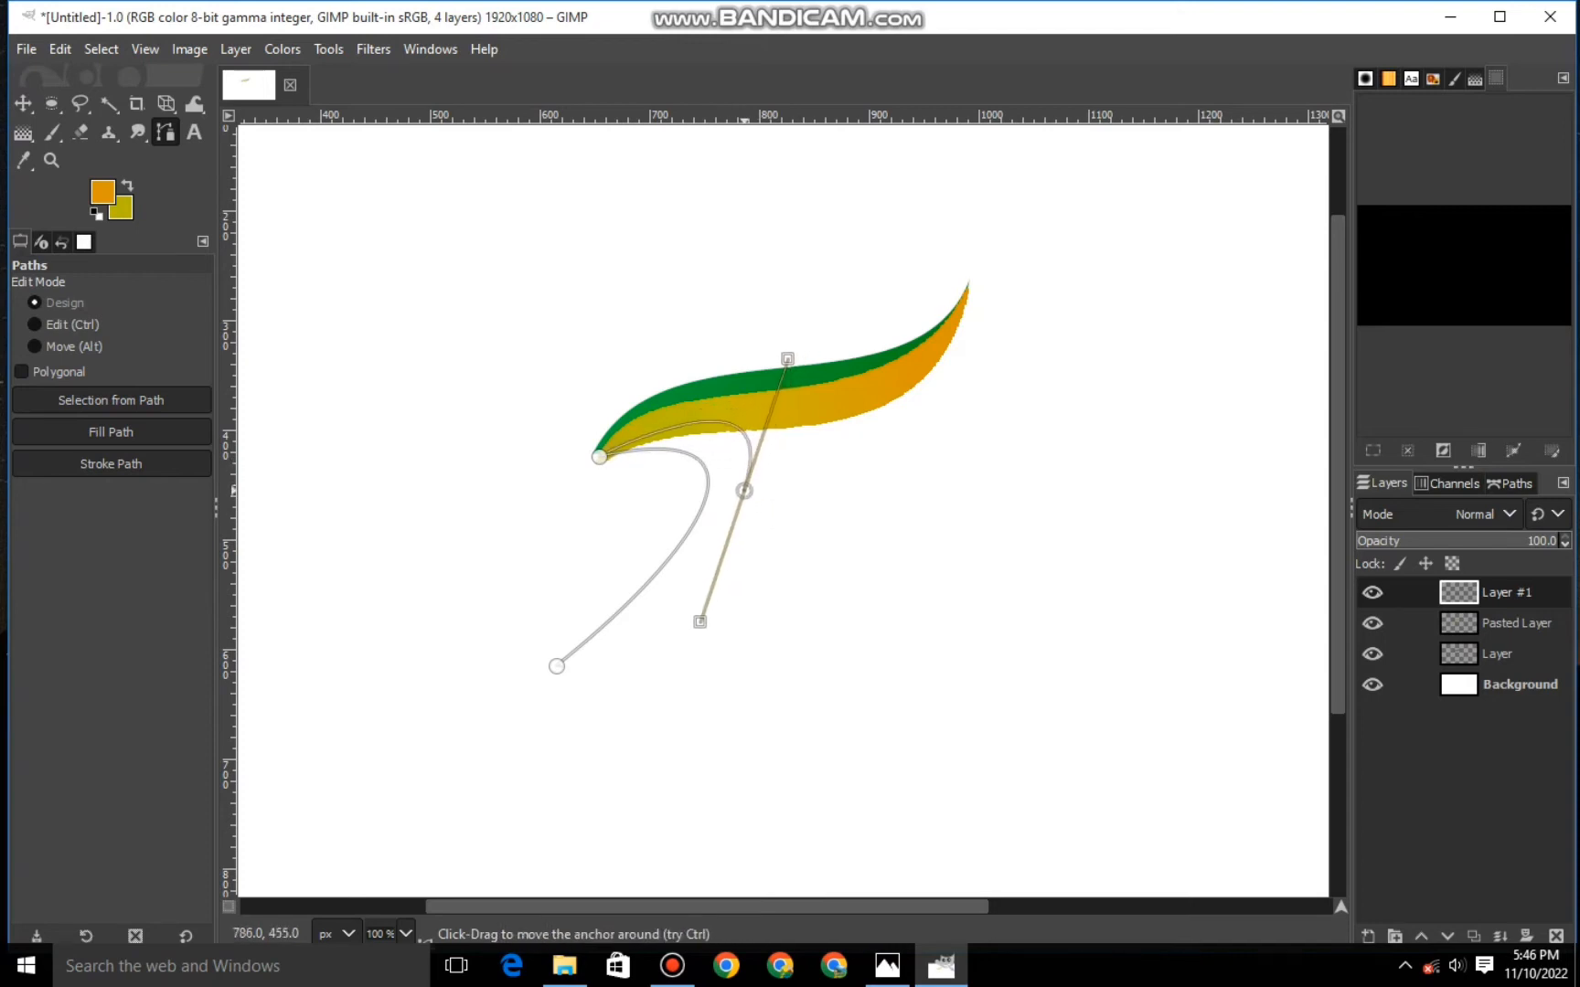
click(668, 615)
key(ctrl+z)
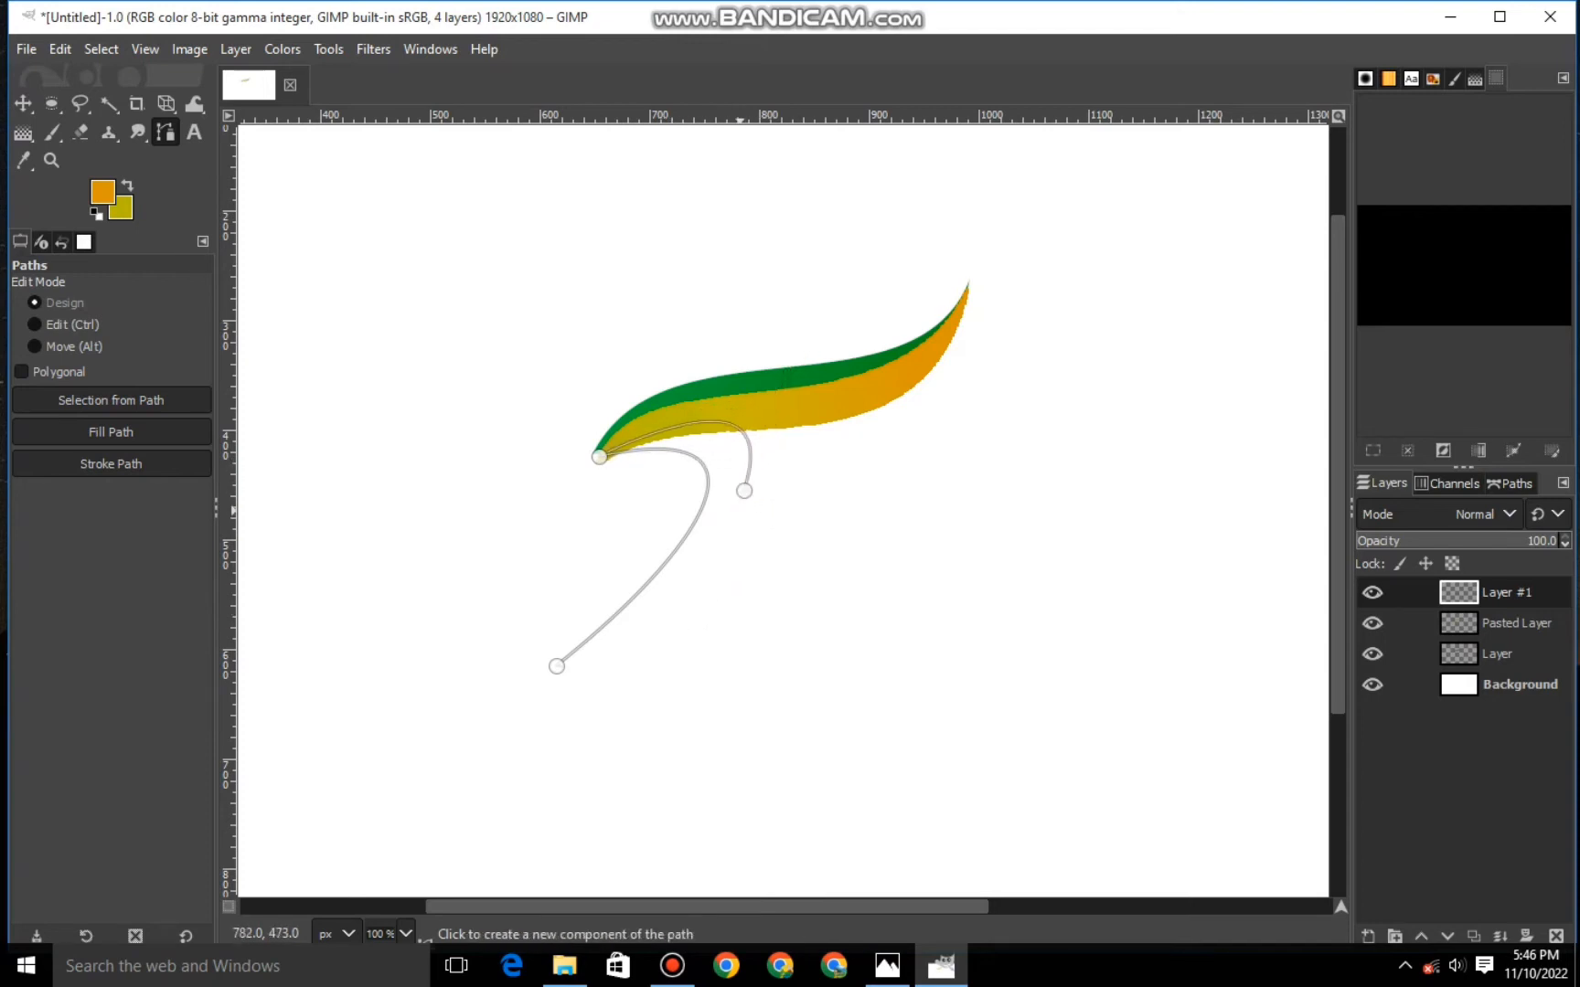
key(ctrl+z)
key(ctrl+z)
Draw a second, wider curve from the wave's lower-left tip to the lower end of the first curve, bulging outside it.
click(595, 674)
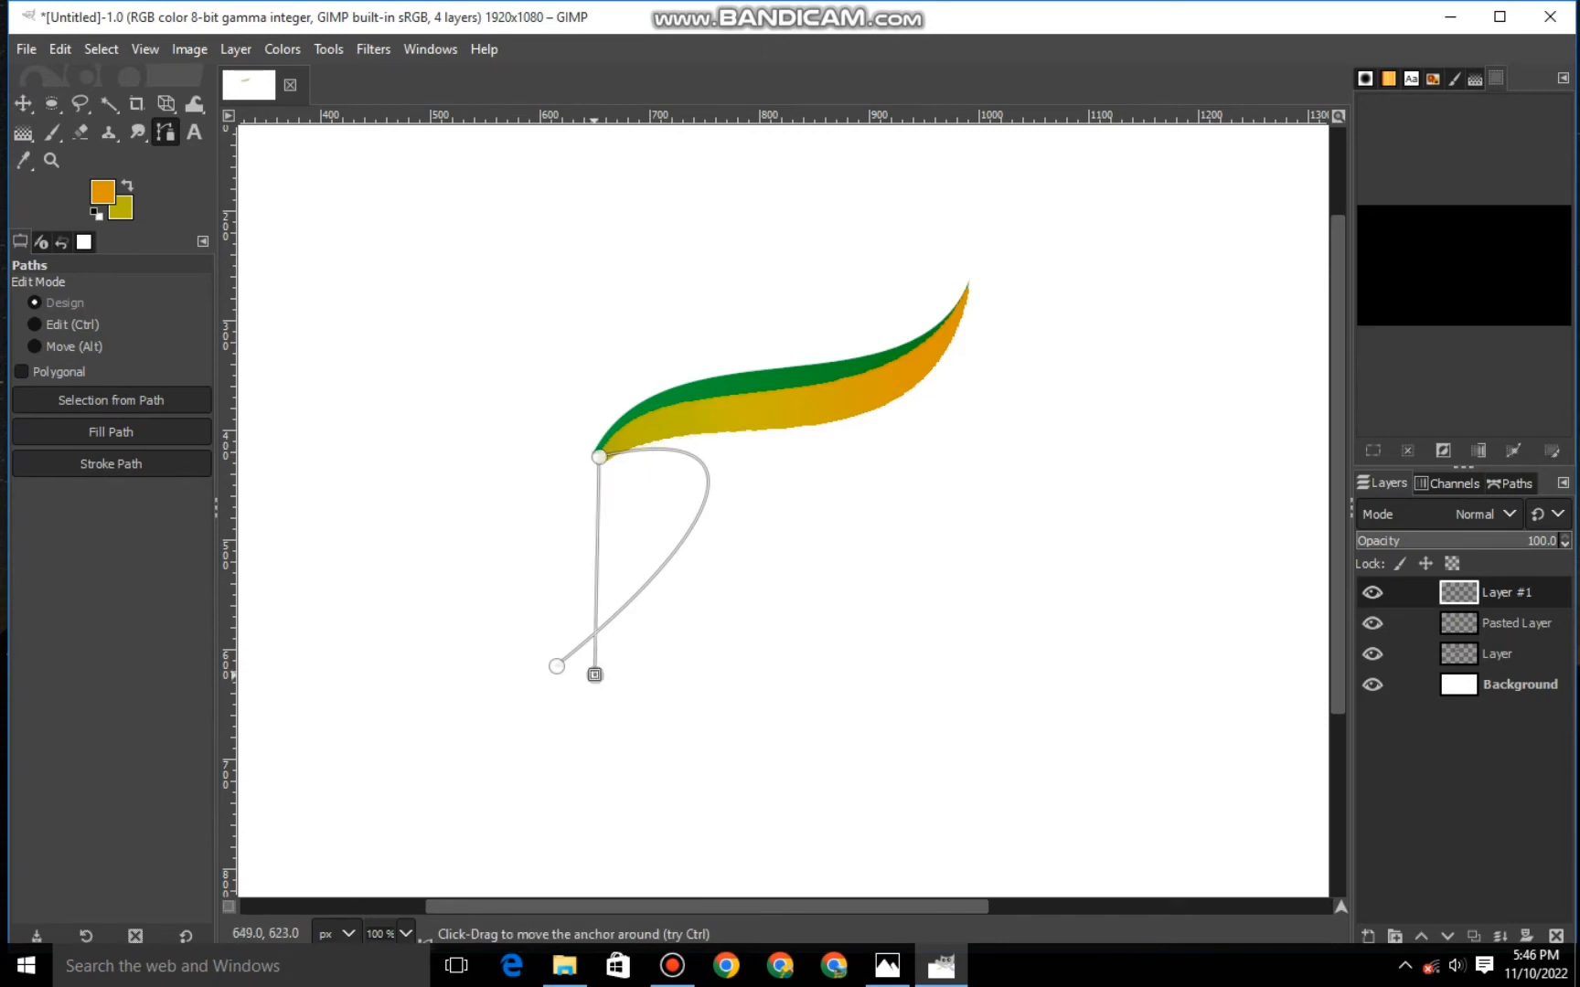
drag(595, 674, 558, 666)
drag(579, 562, 772, 485)
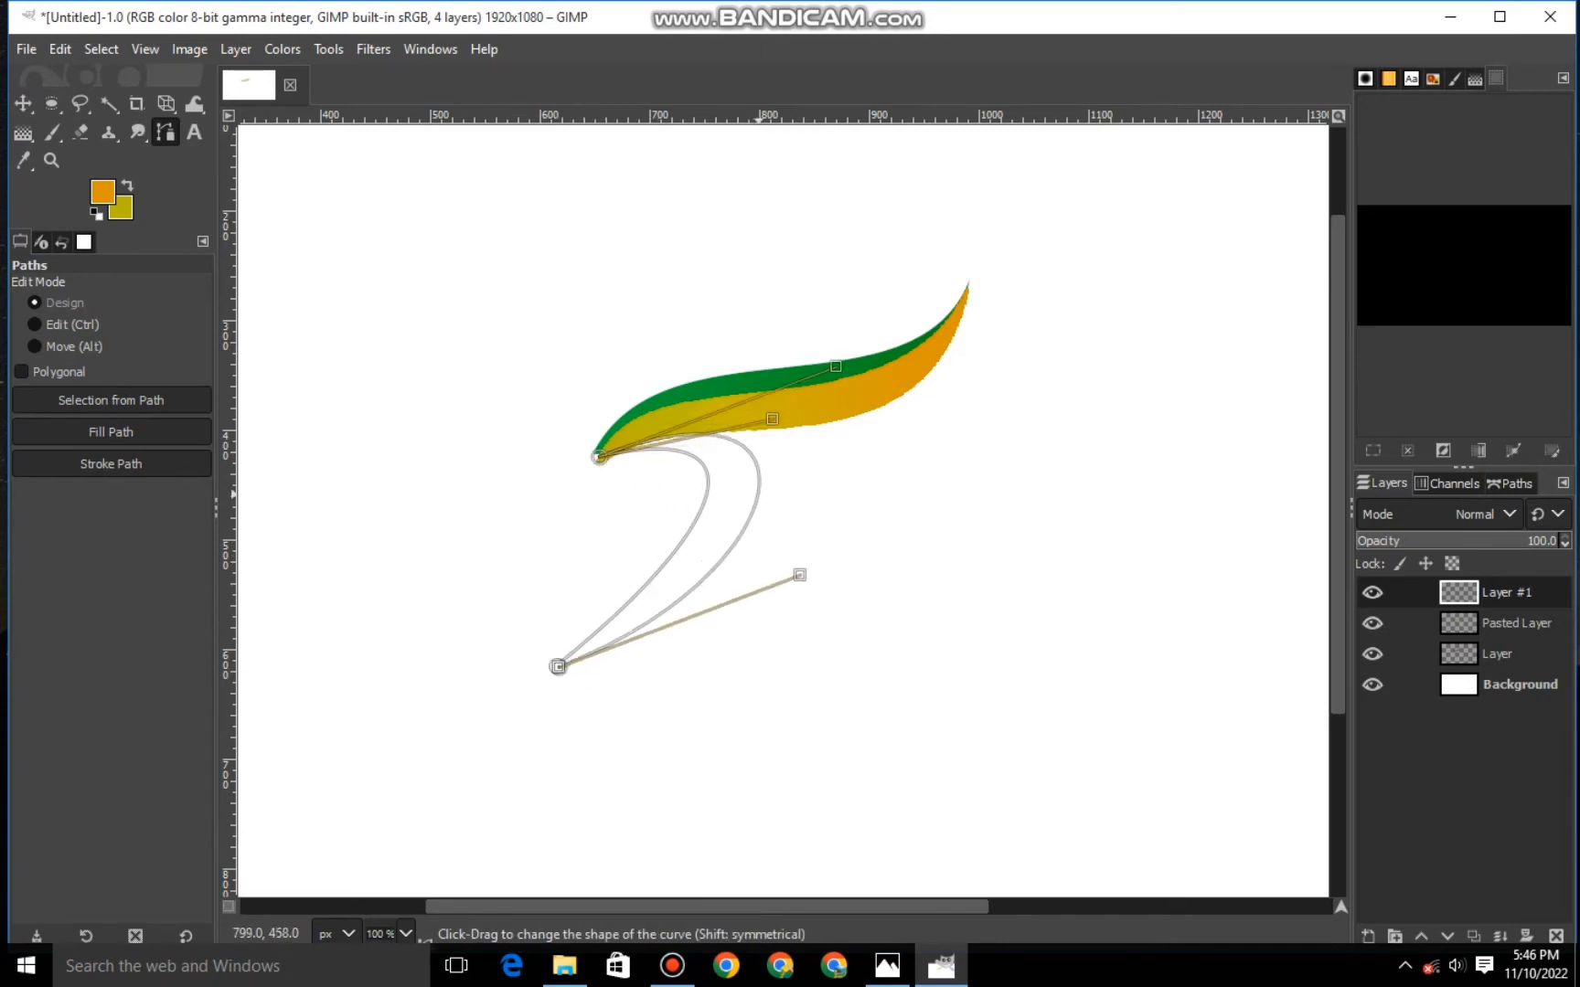
drag(800, 576, 753, 534)
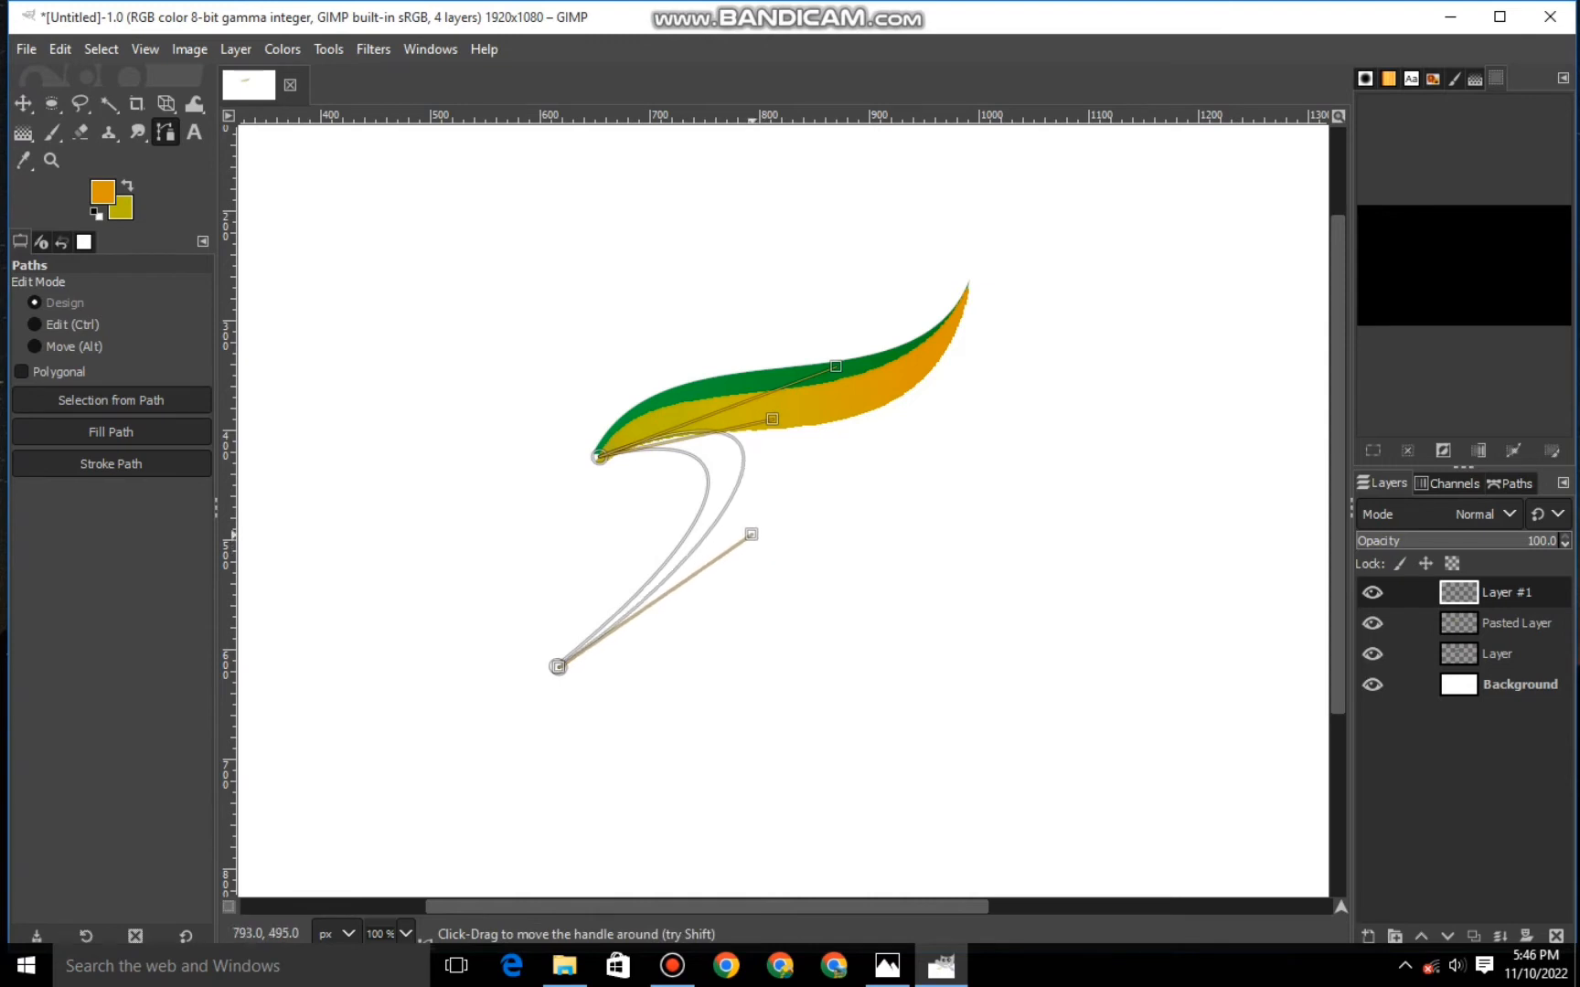
drag(836, 367, 841, 384)
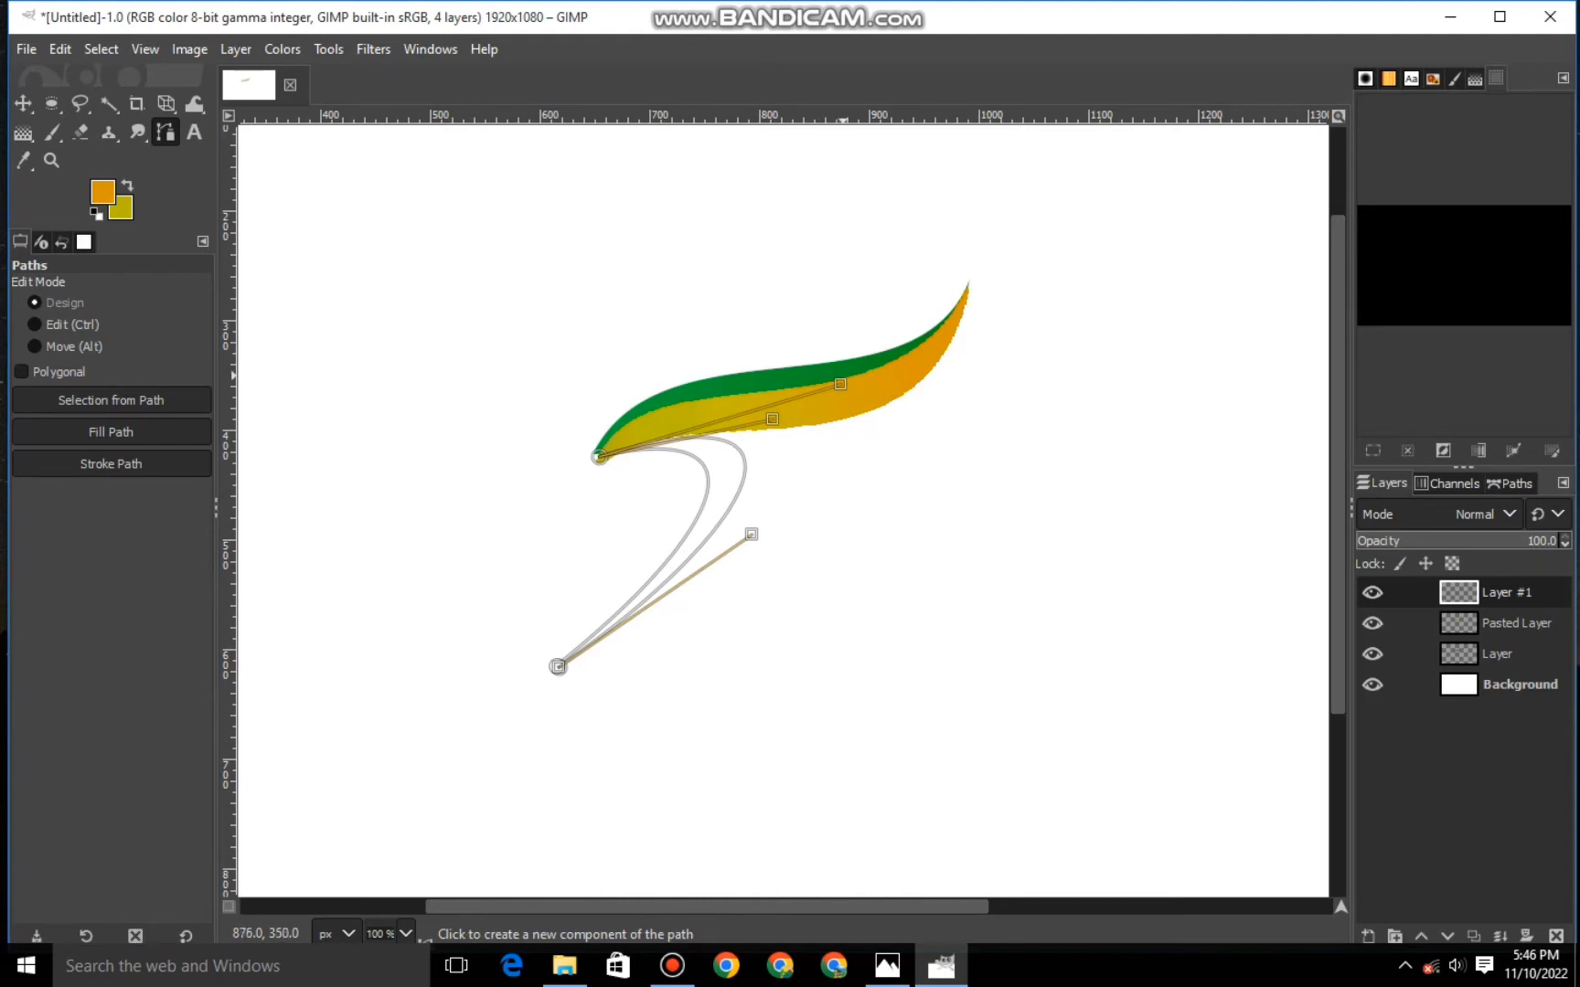
mouse_move(840, 384)
mouse_down()
mouse_move(866, 367)
mouse_move(869, 386)
mouse_up()
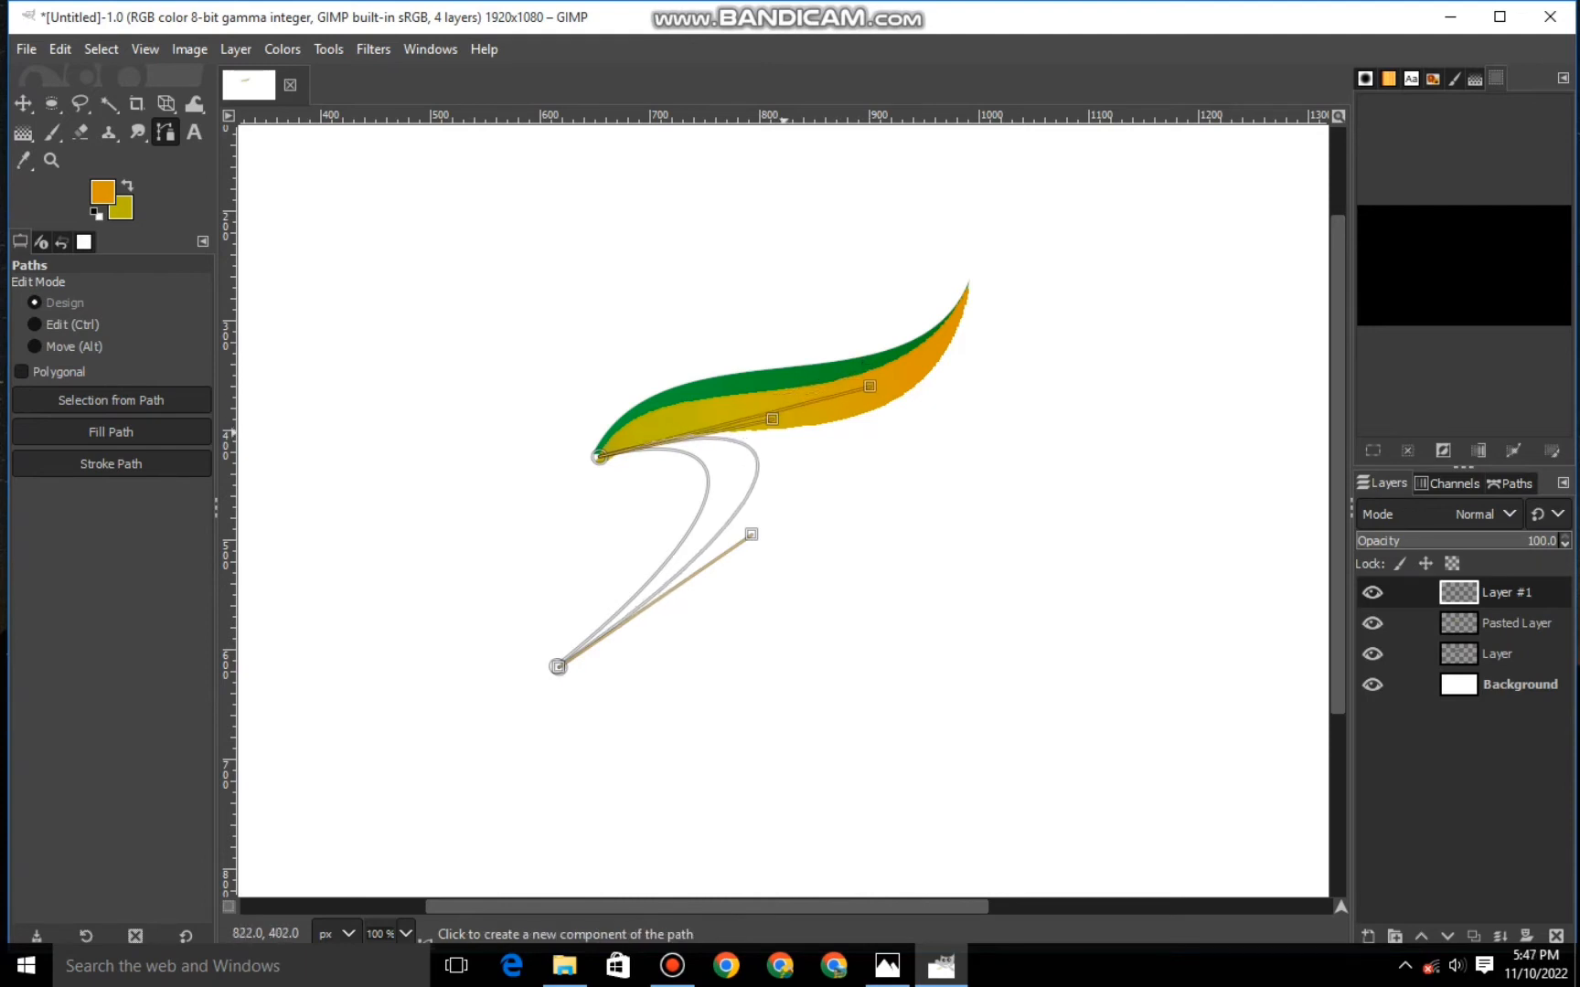
Adjust the handles of both curves to shape a slim tapered crescent below the wave, and convert the path to a selection.
drag(772, 419, 755, 429)
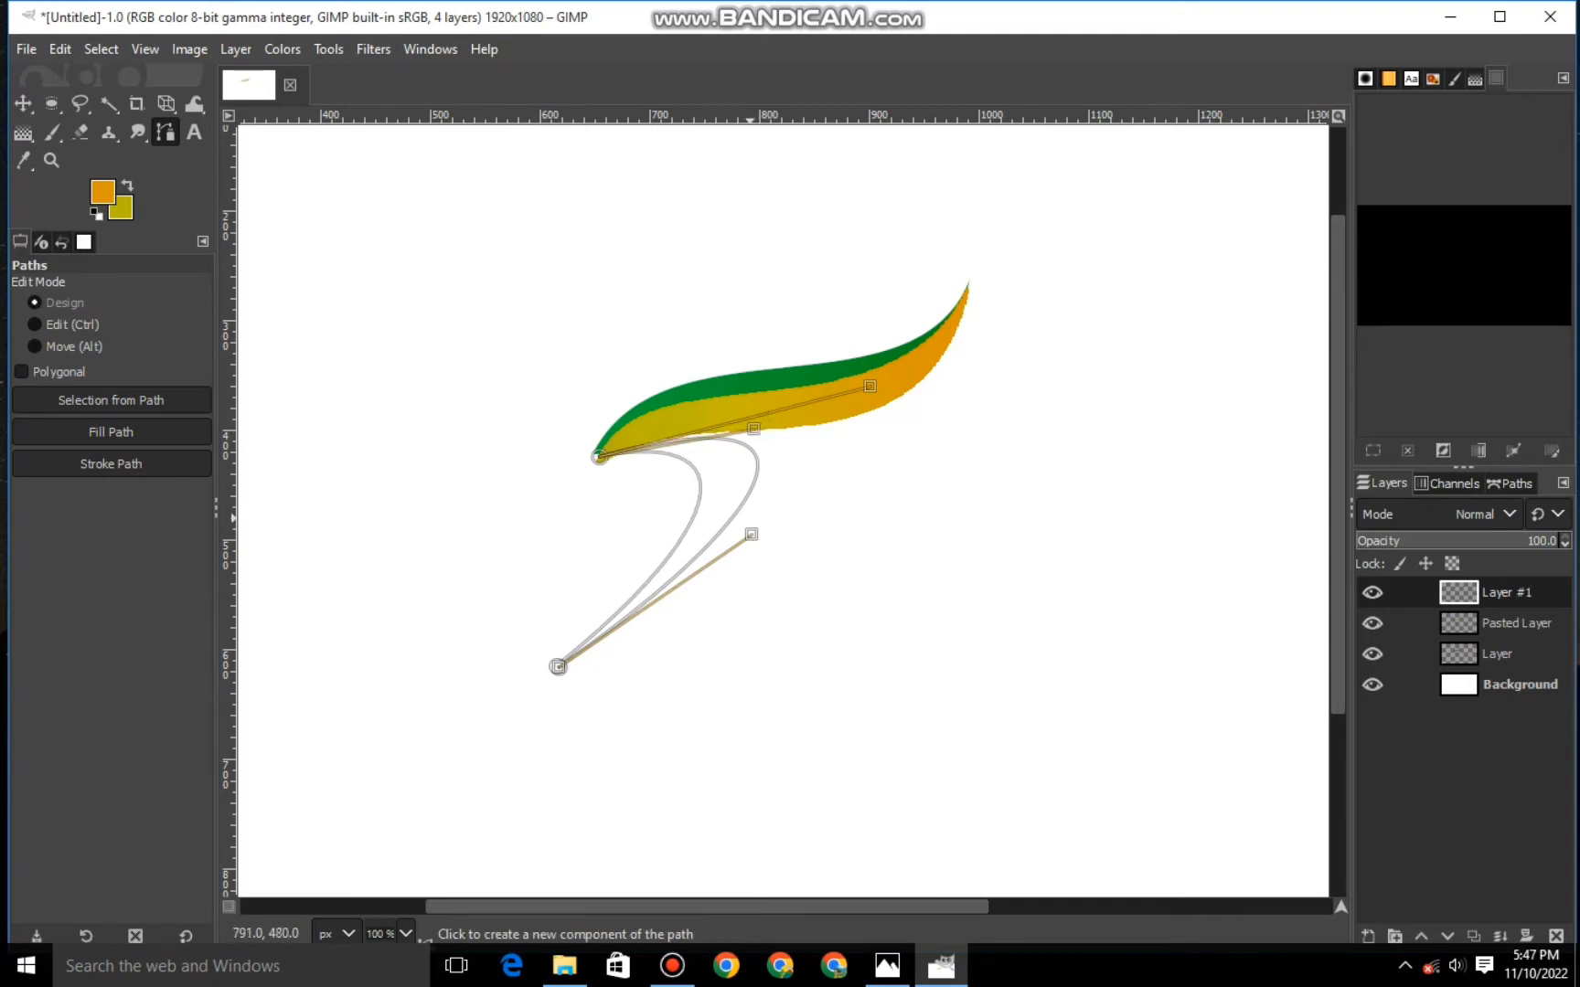
drag(751, 535, 732, 541)
click(711, 663)
key(ctrl+z)
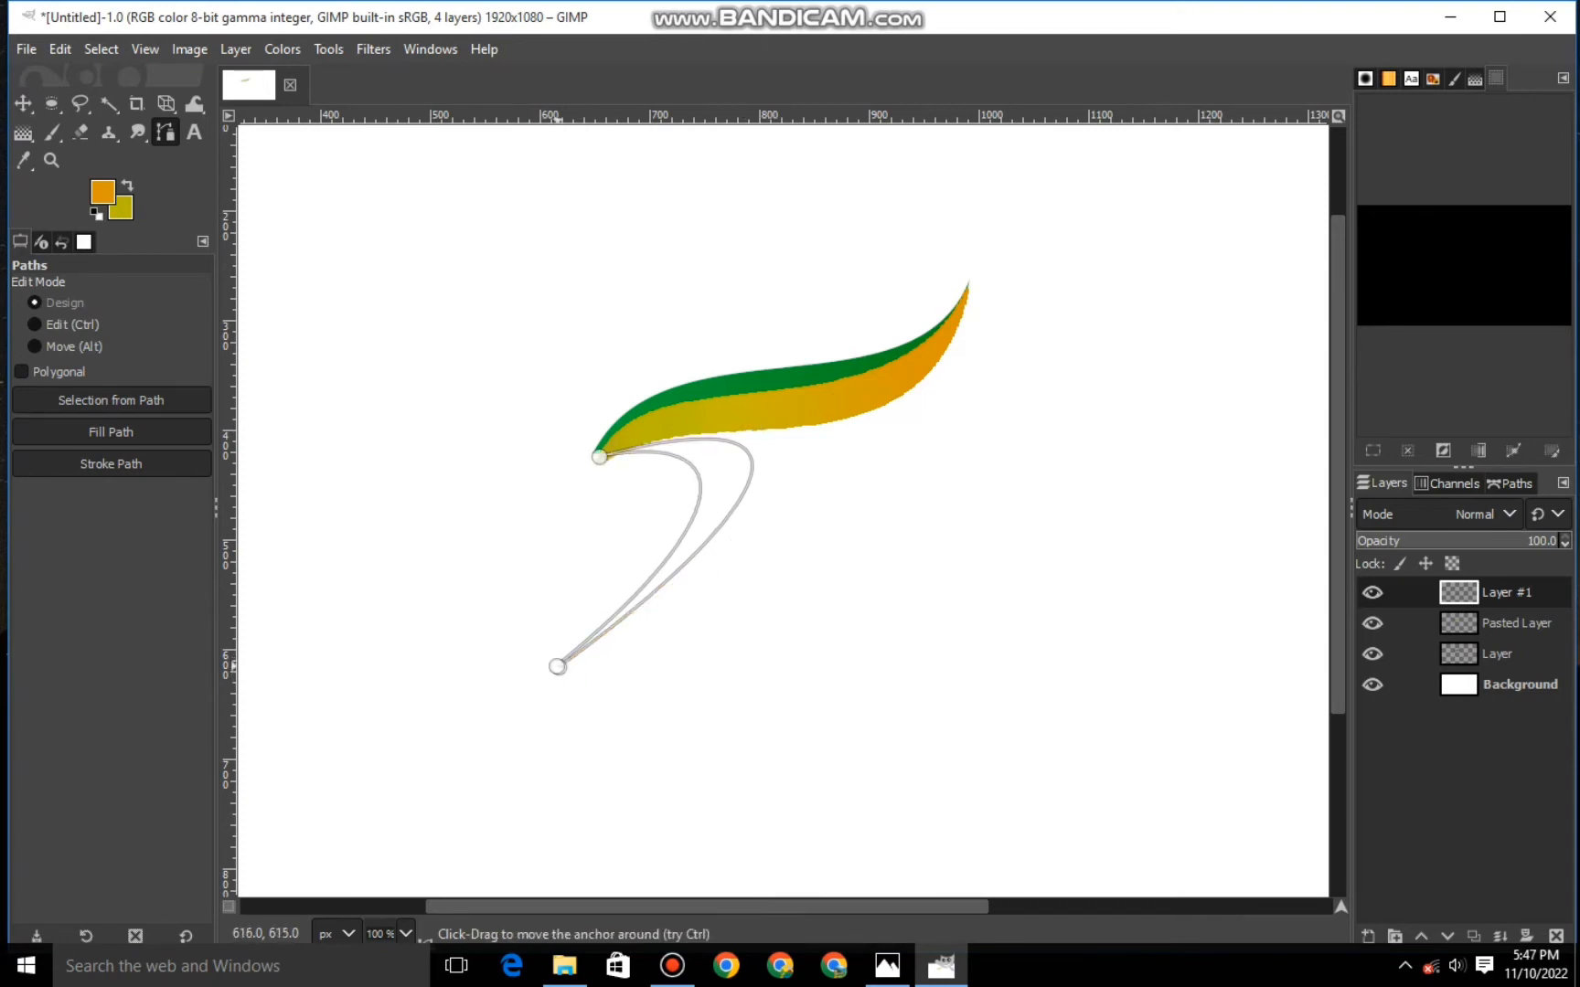
drag(599, 456, 851, 413)
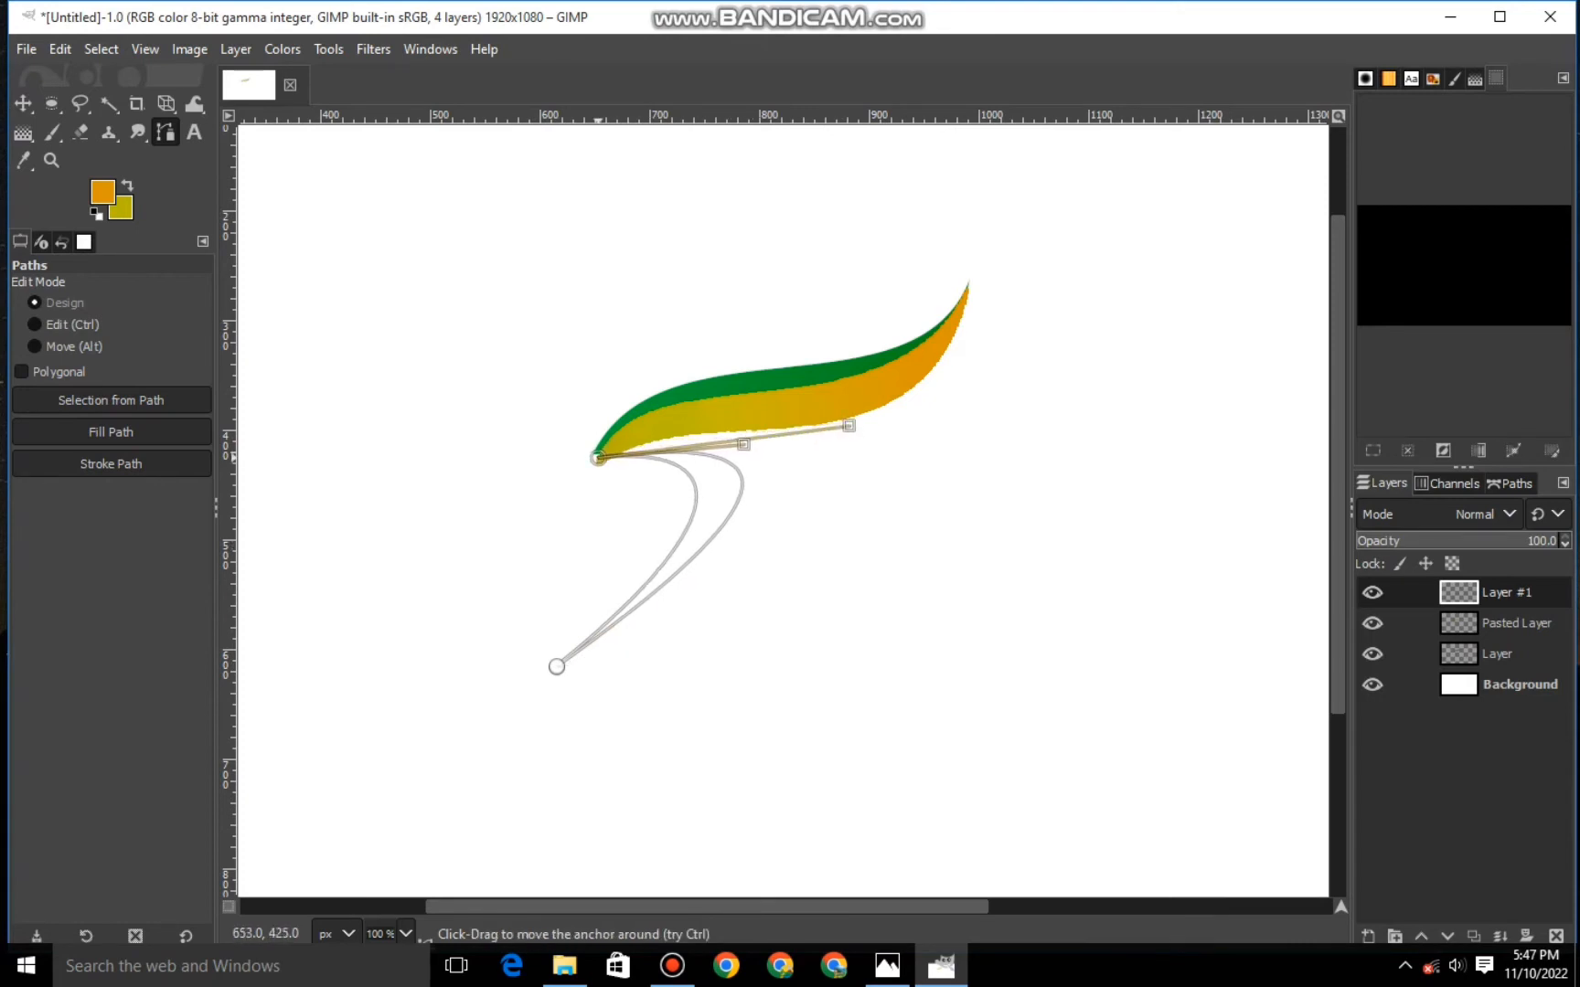
key(shift+v)
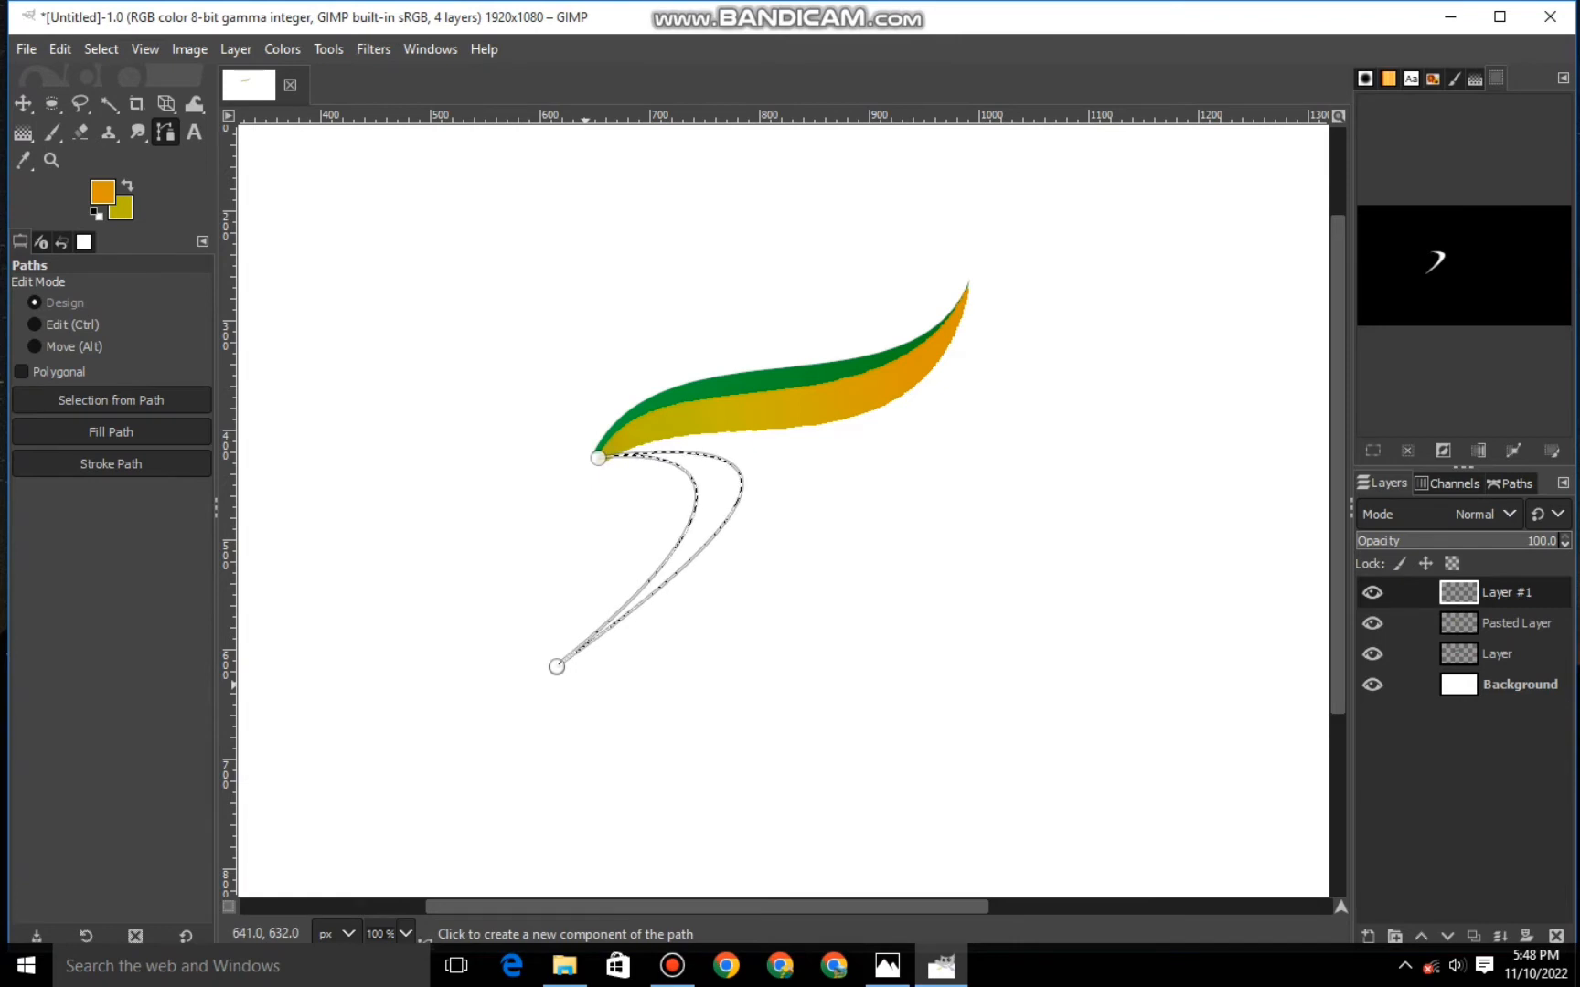
Set the foreground color to bright green 00c70c and the background color to a darker green.
click(103, 192)
click(205, 218)
click(188, 120)
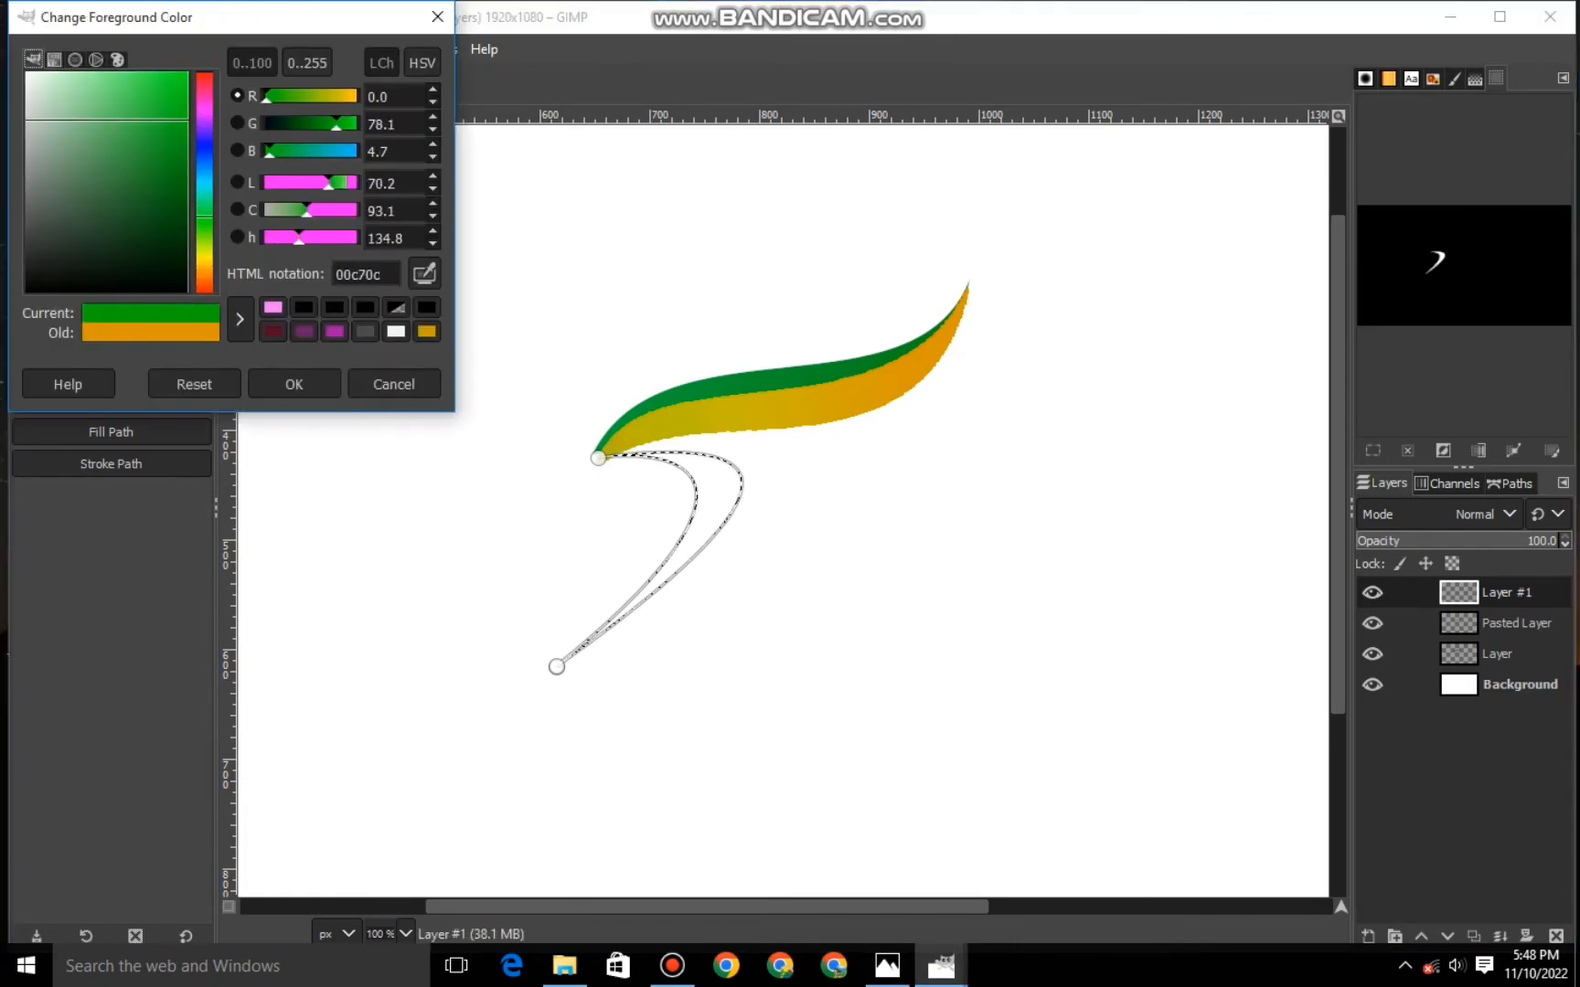
click(293, 384)
click(118, 206)
drag(205, 228, 205, 218)
click(187, 179)
click(293, 384)
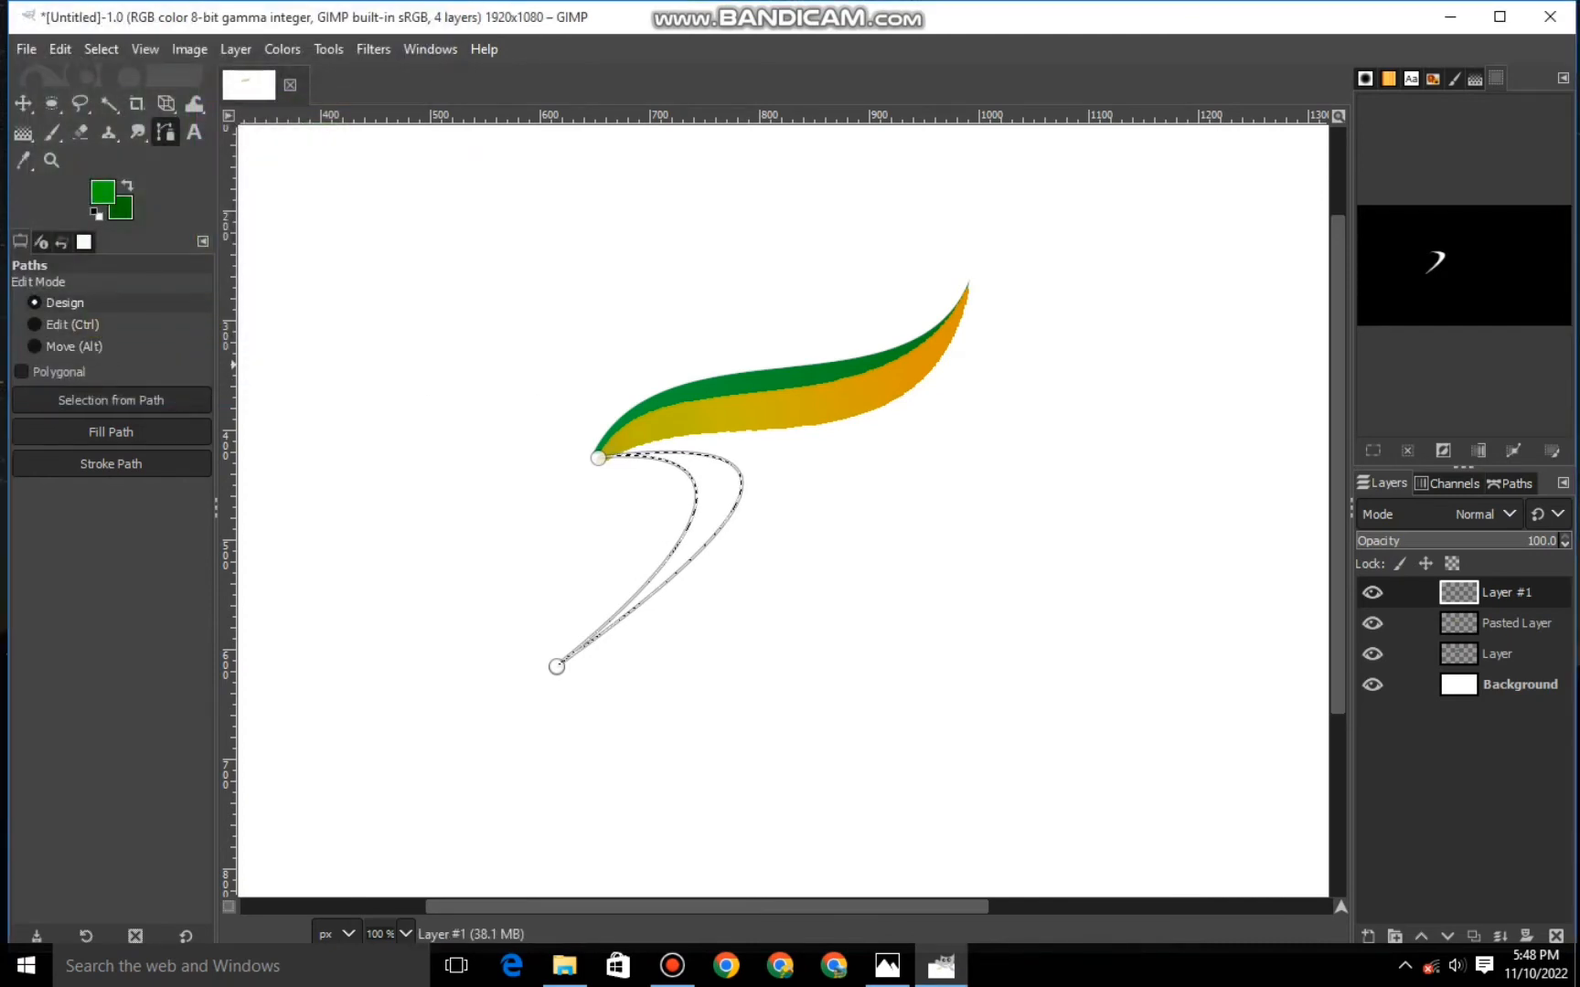
Fill the crescent selection with a linear FG to BG (RGB) gradient from its upper bulge towards the lower tip, and clear the selection.
click(23, 133)
click(31, 352)
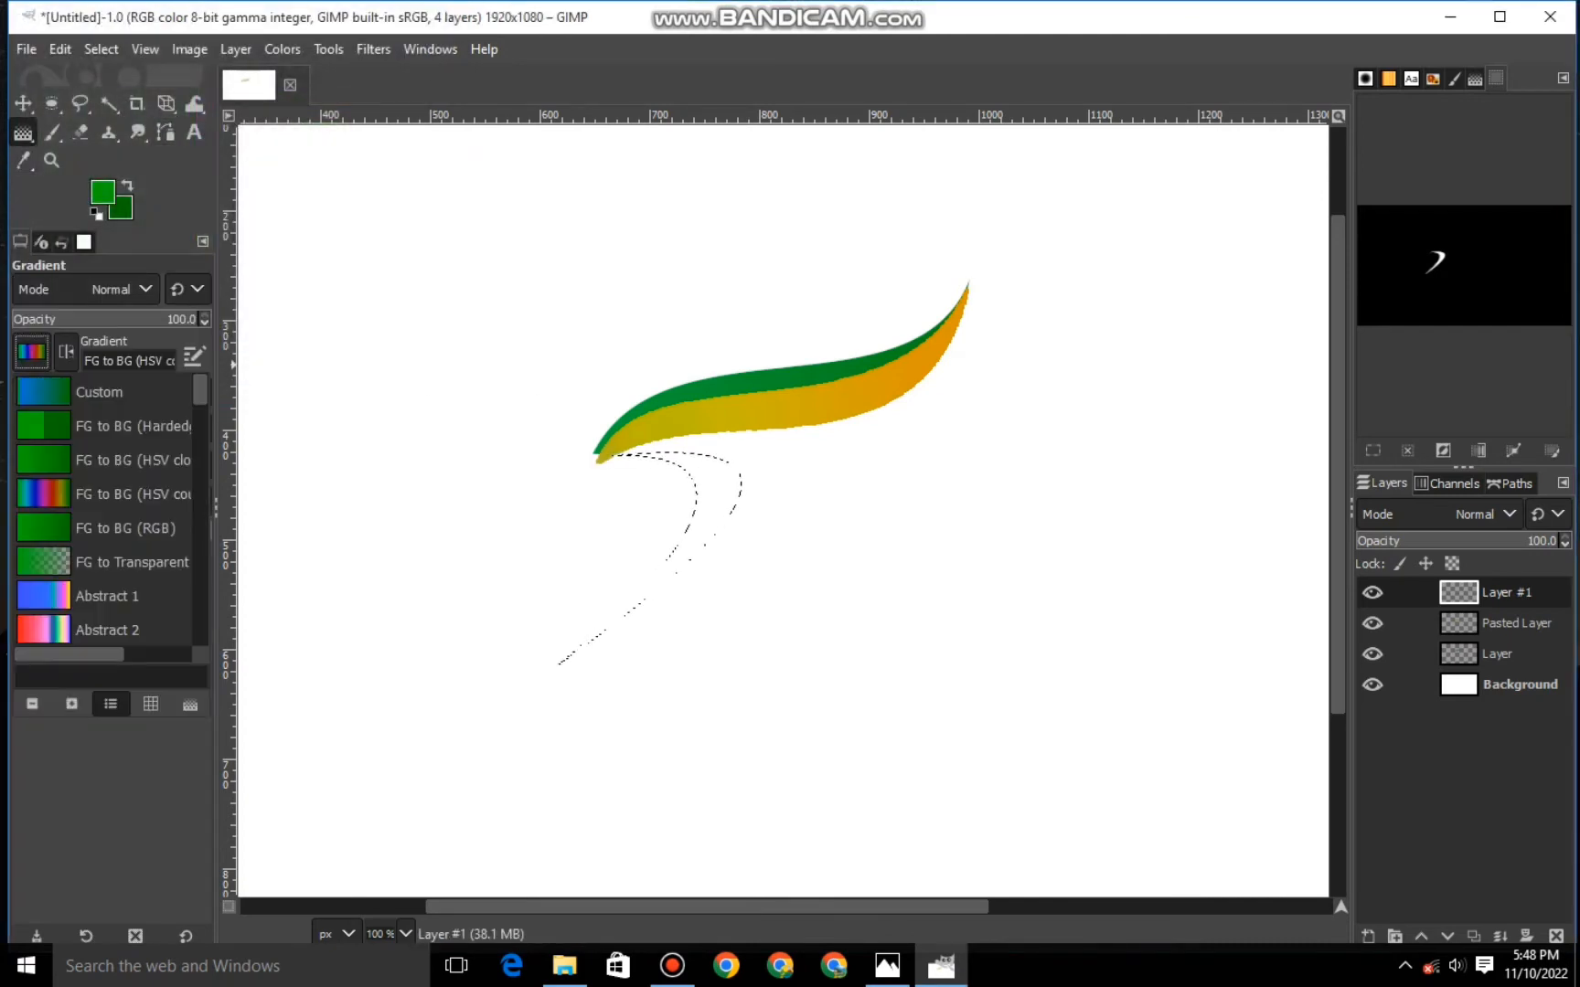
click(133, 460)
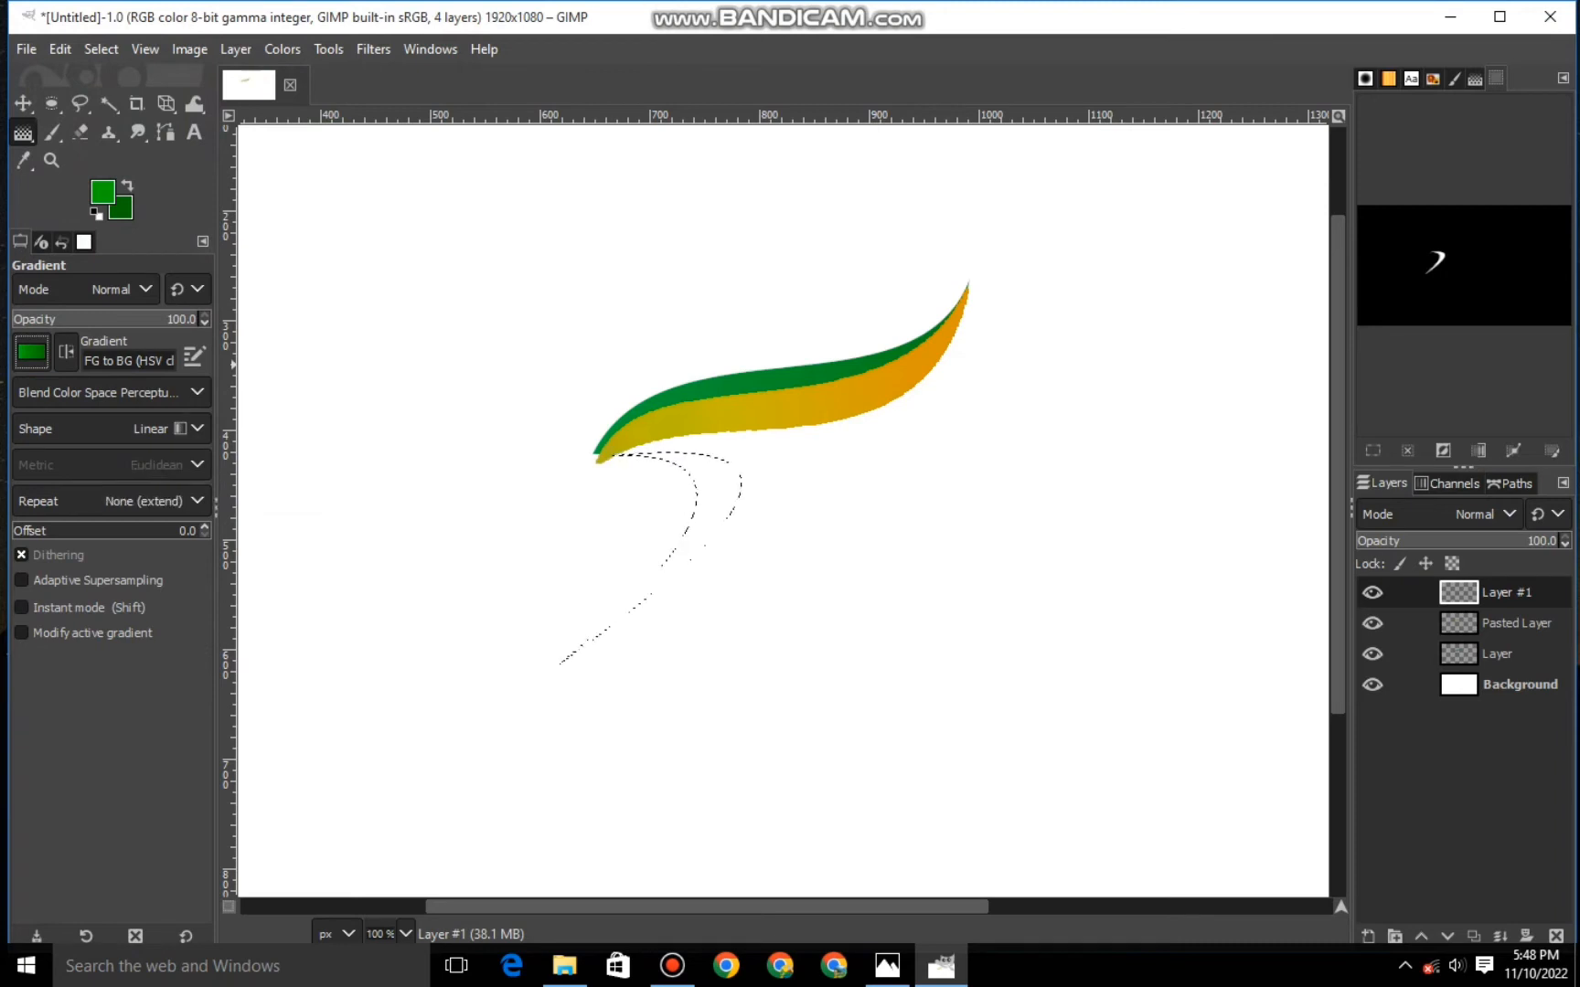
click(31, 352)
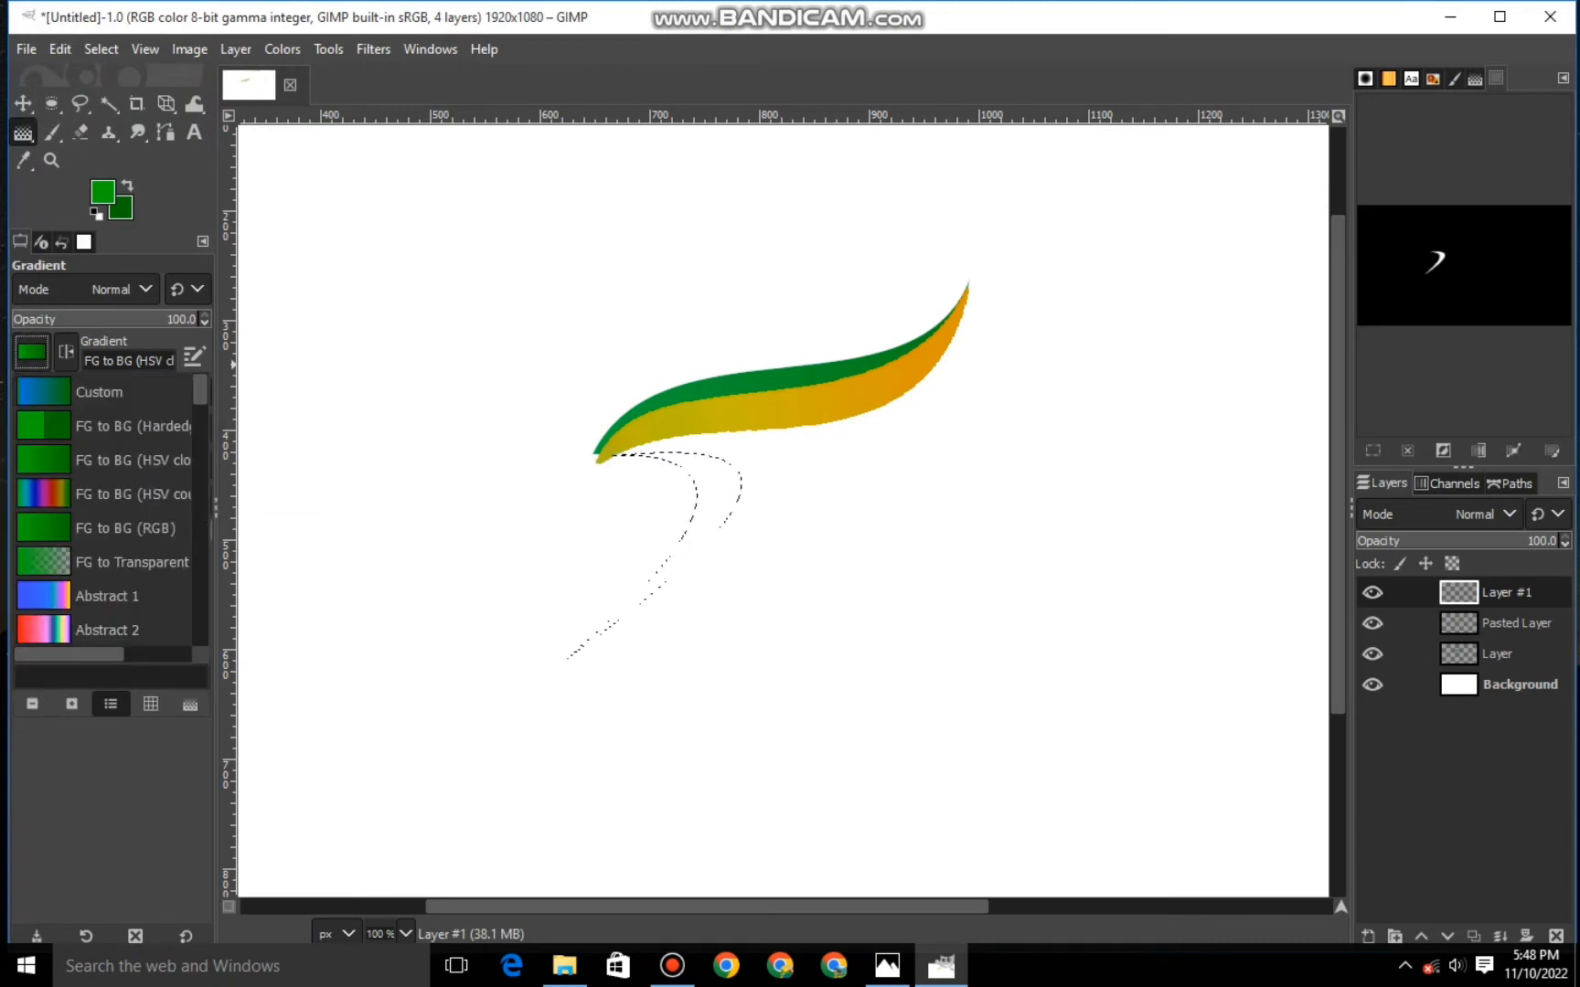
click(126, 528)
drag(722, 480, 680, 556)
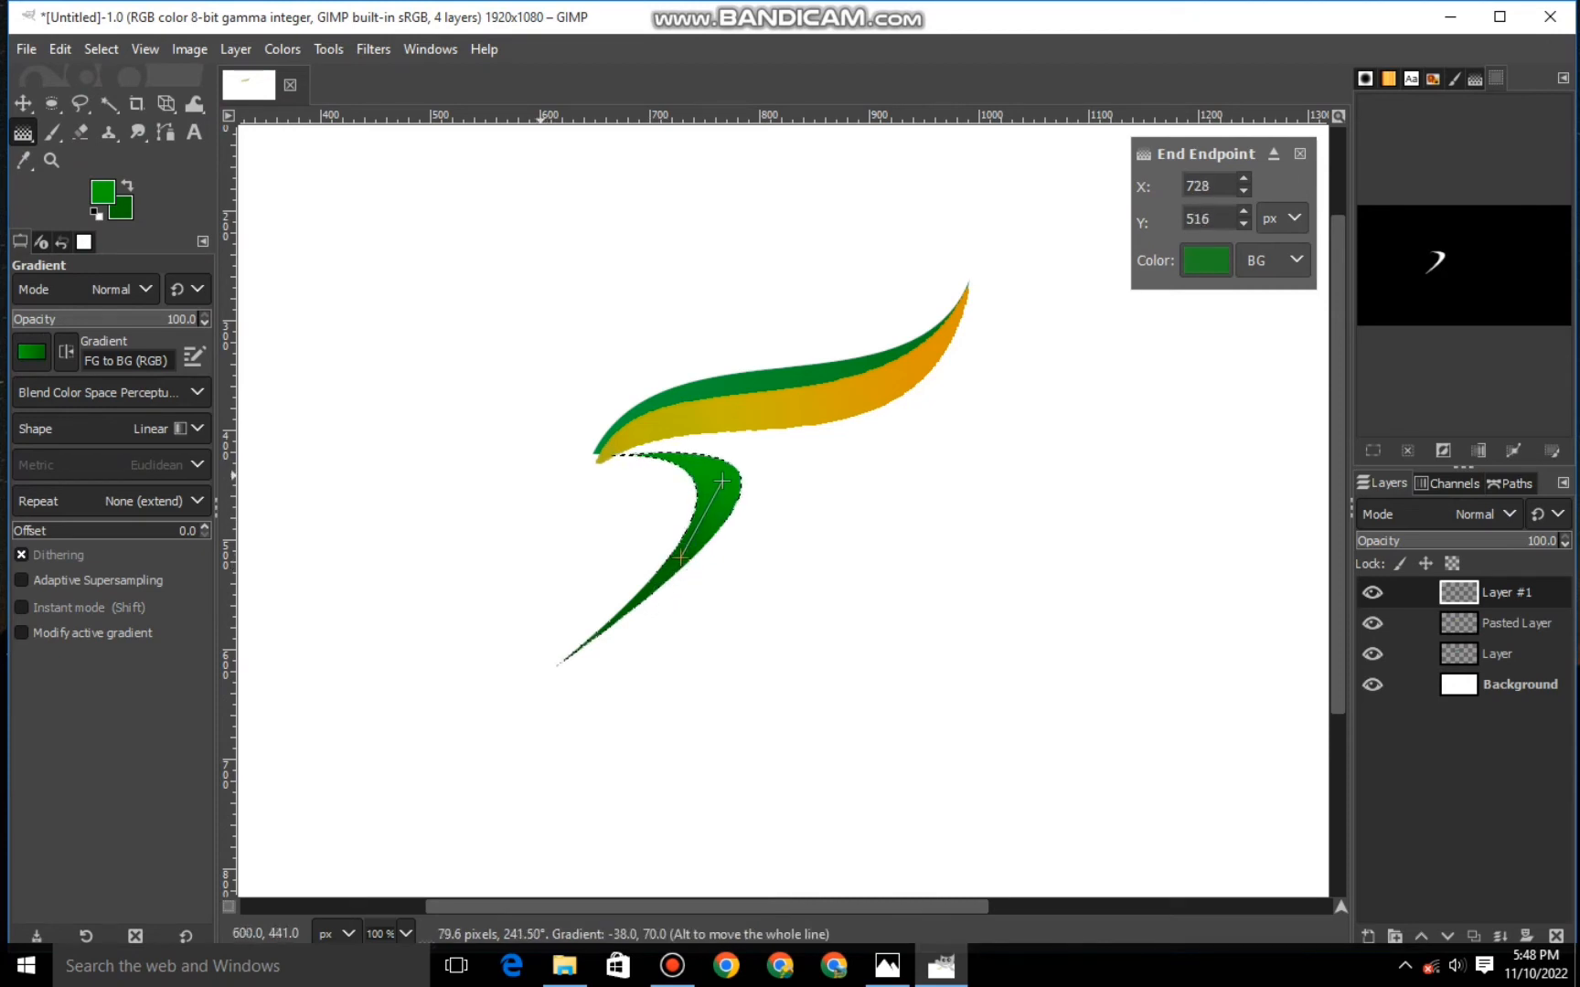
key(Return)
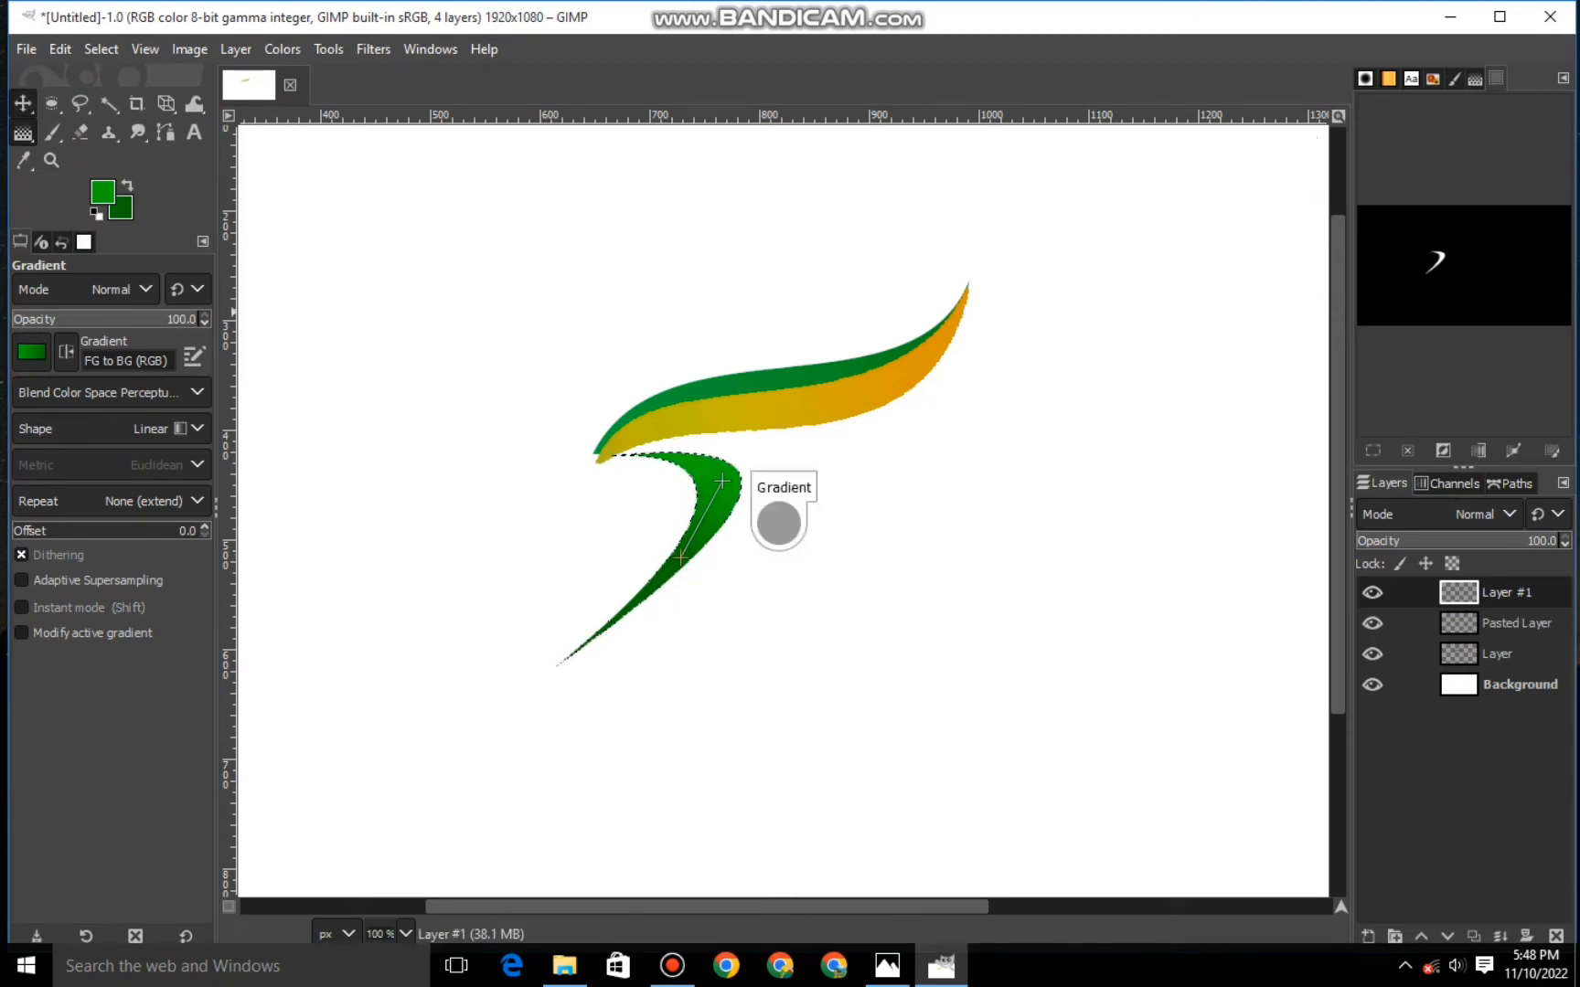
click(23, 104)
click(101, 48)
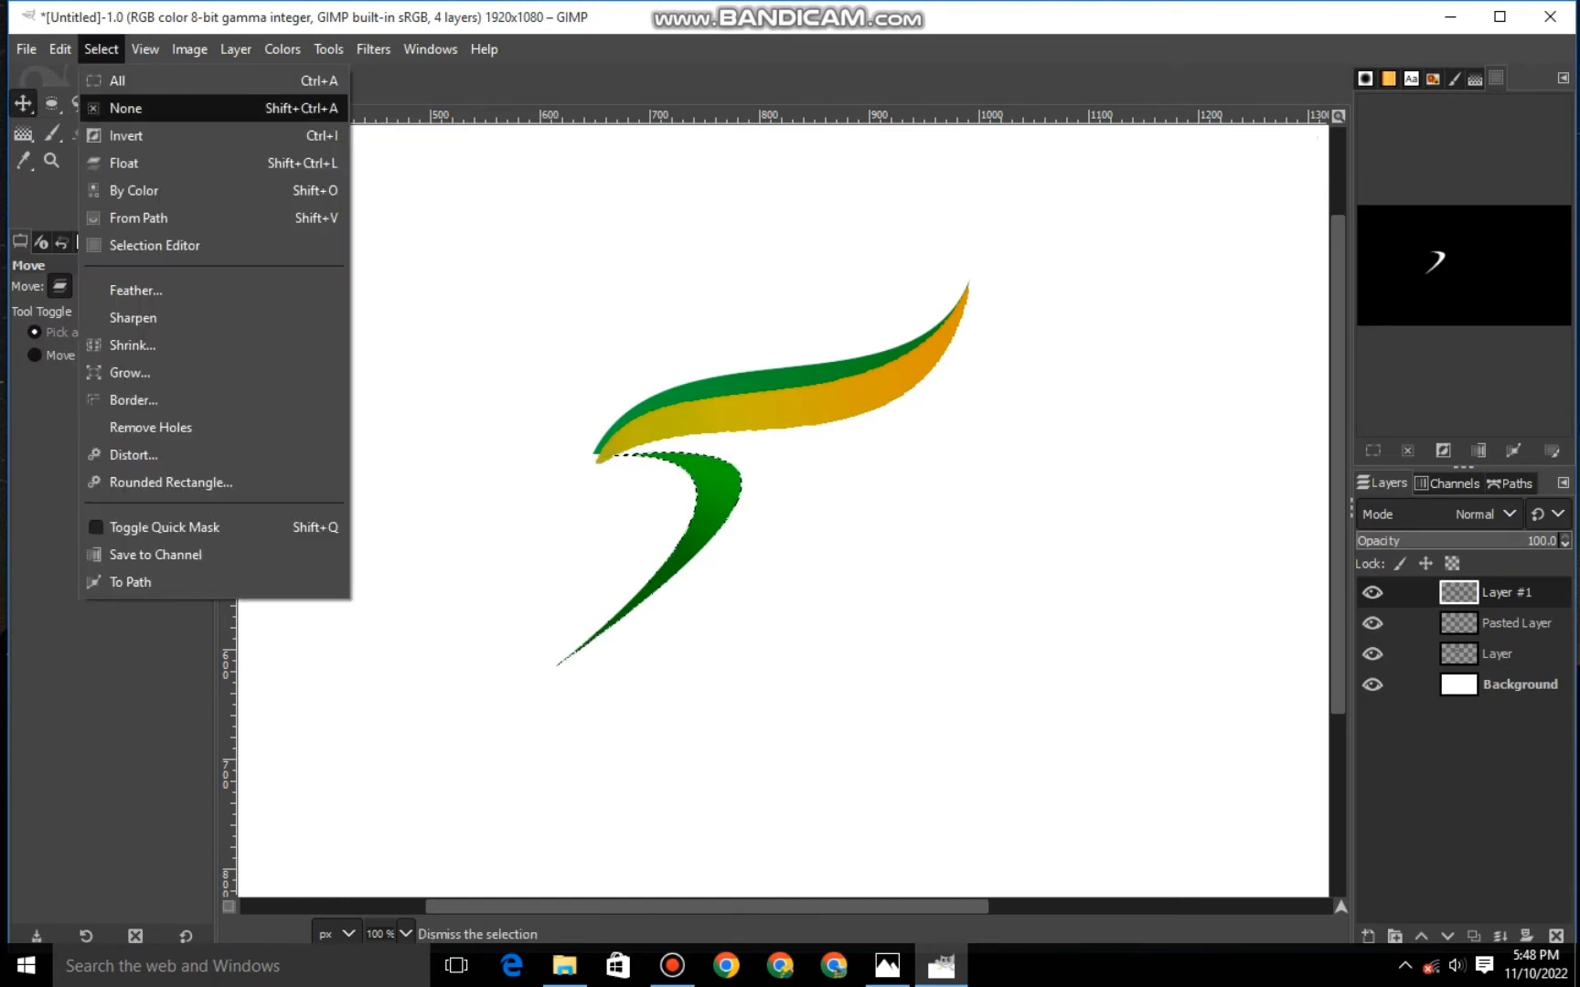
click(109, 106)
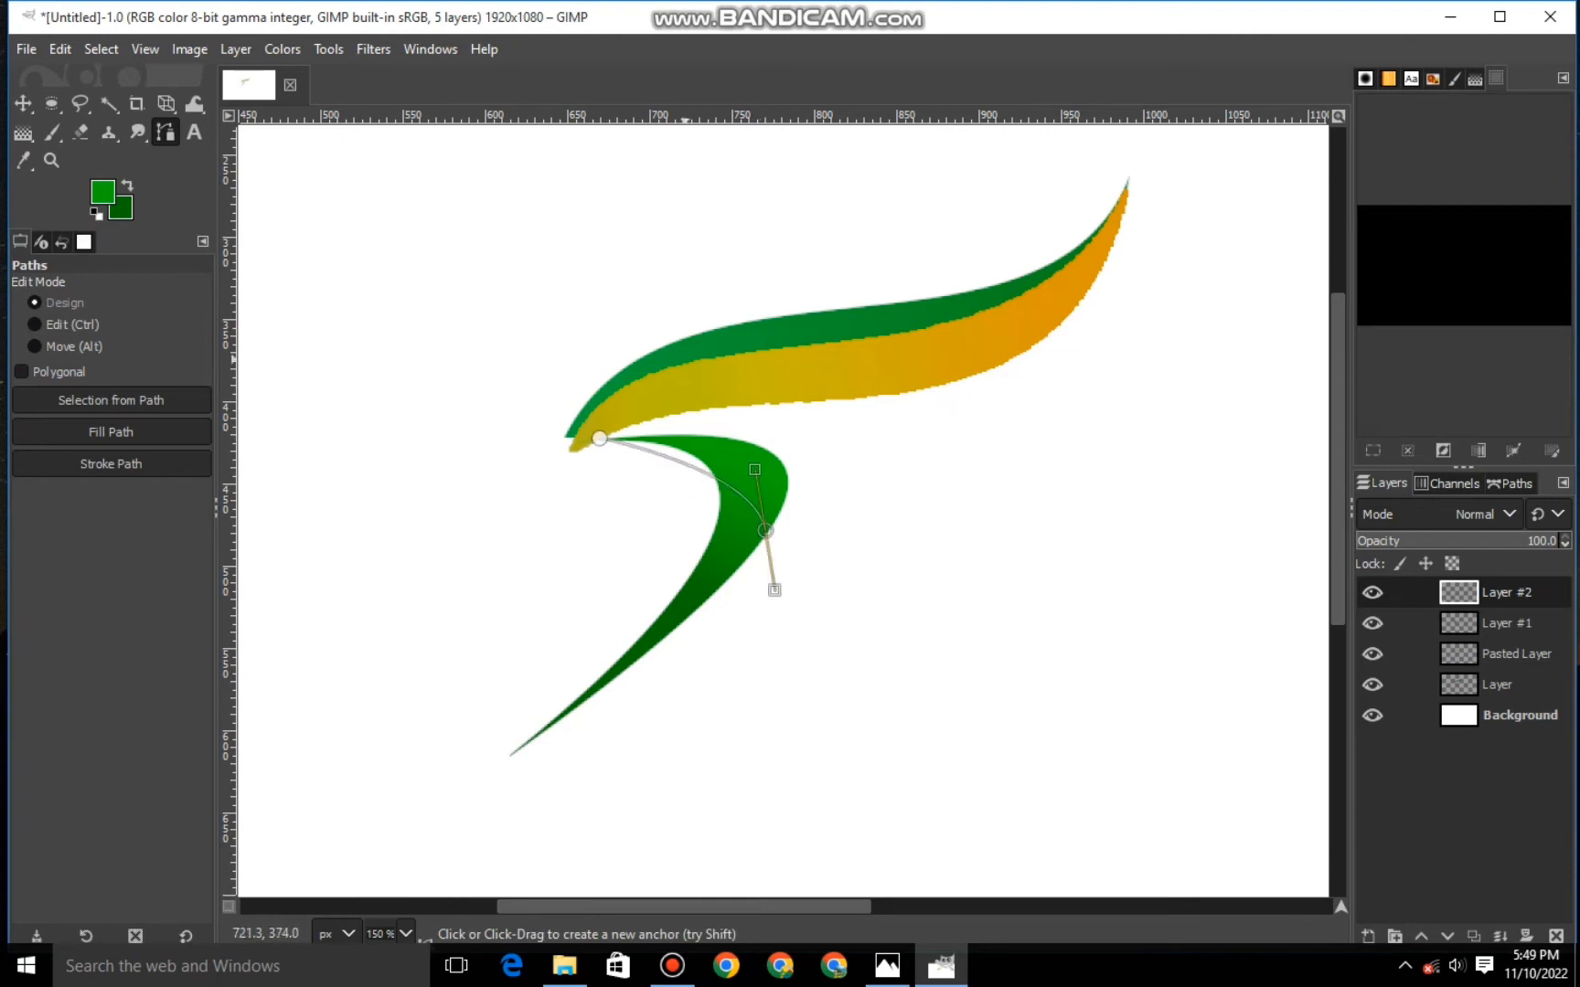
Undo the last curve and redraw it from the wave's lower-left tip through the green crescent to its right outer edge.
key(ctrl+z)
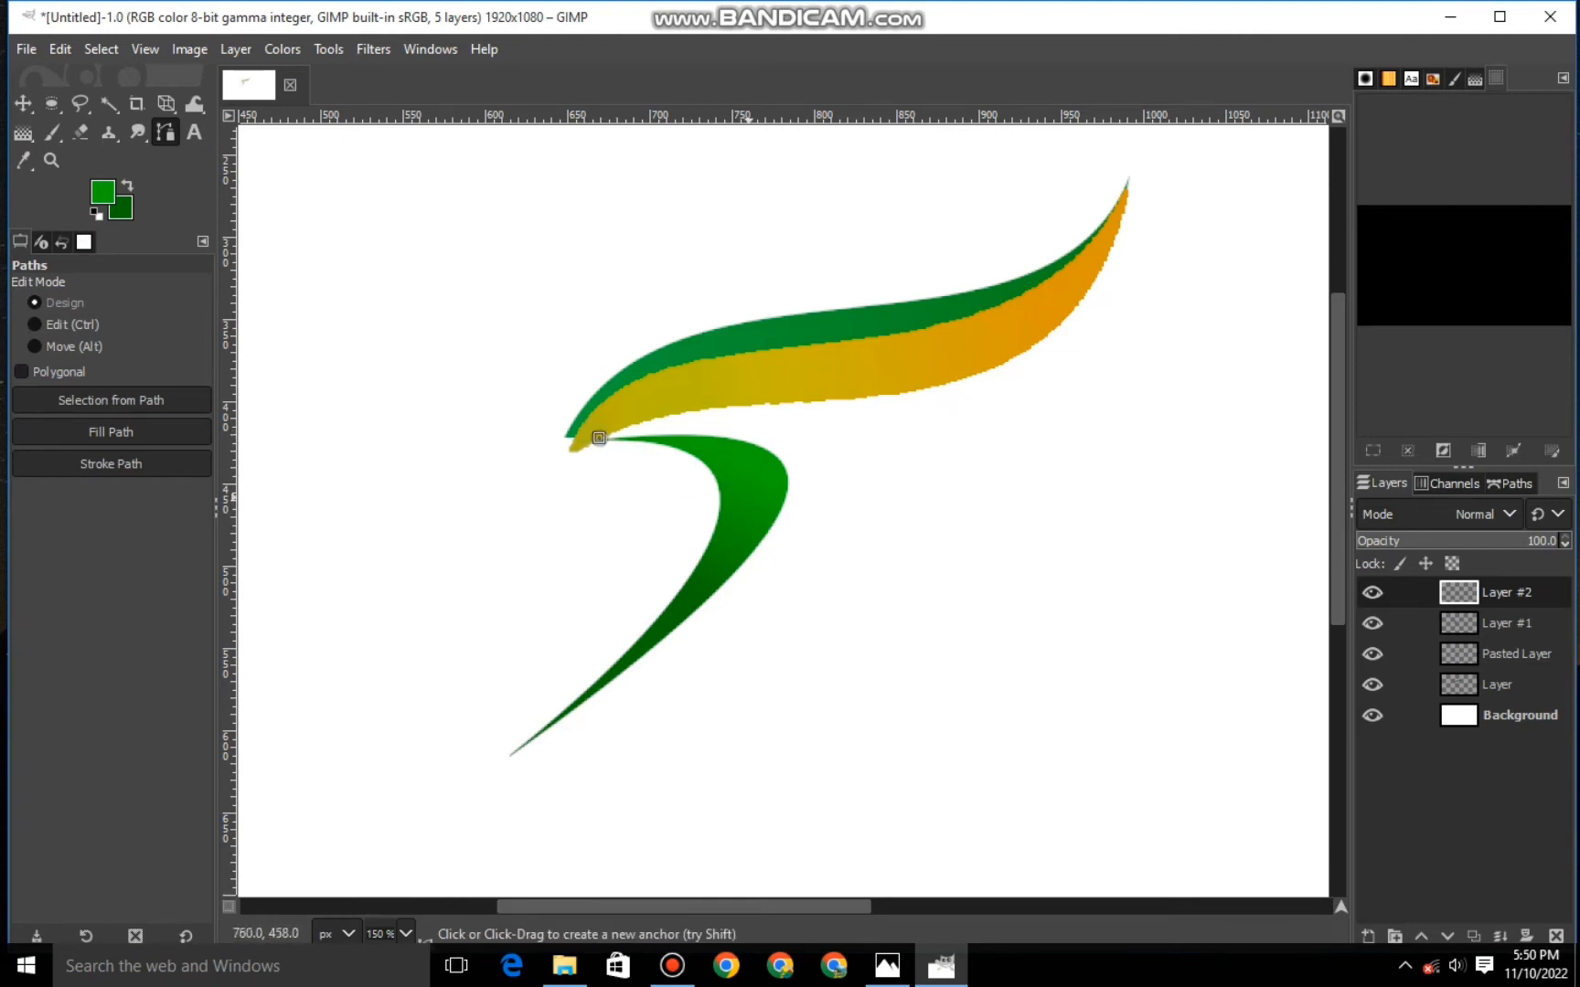
click(761, 532)
drag(704, 461, 708, 430)
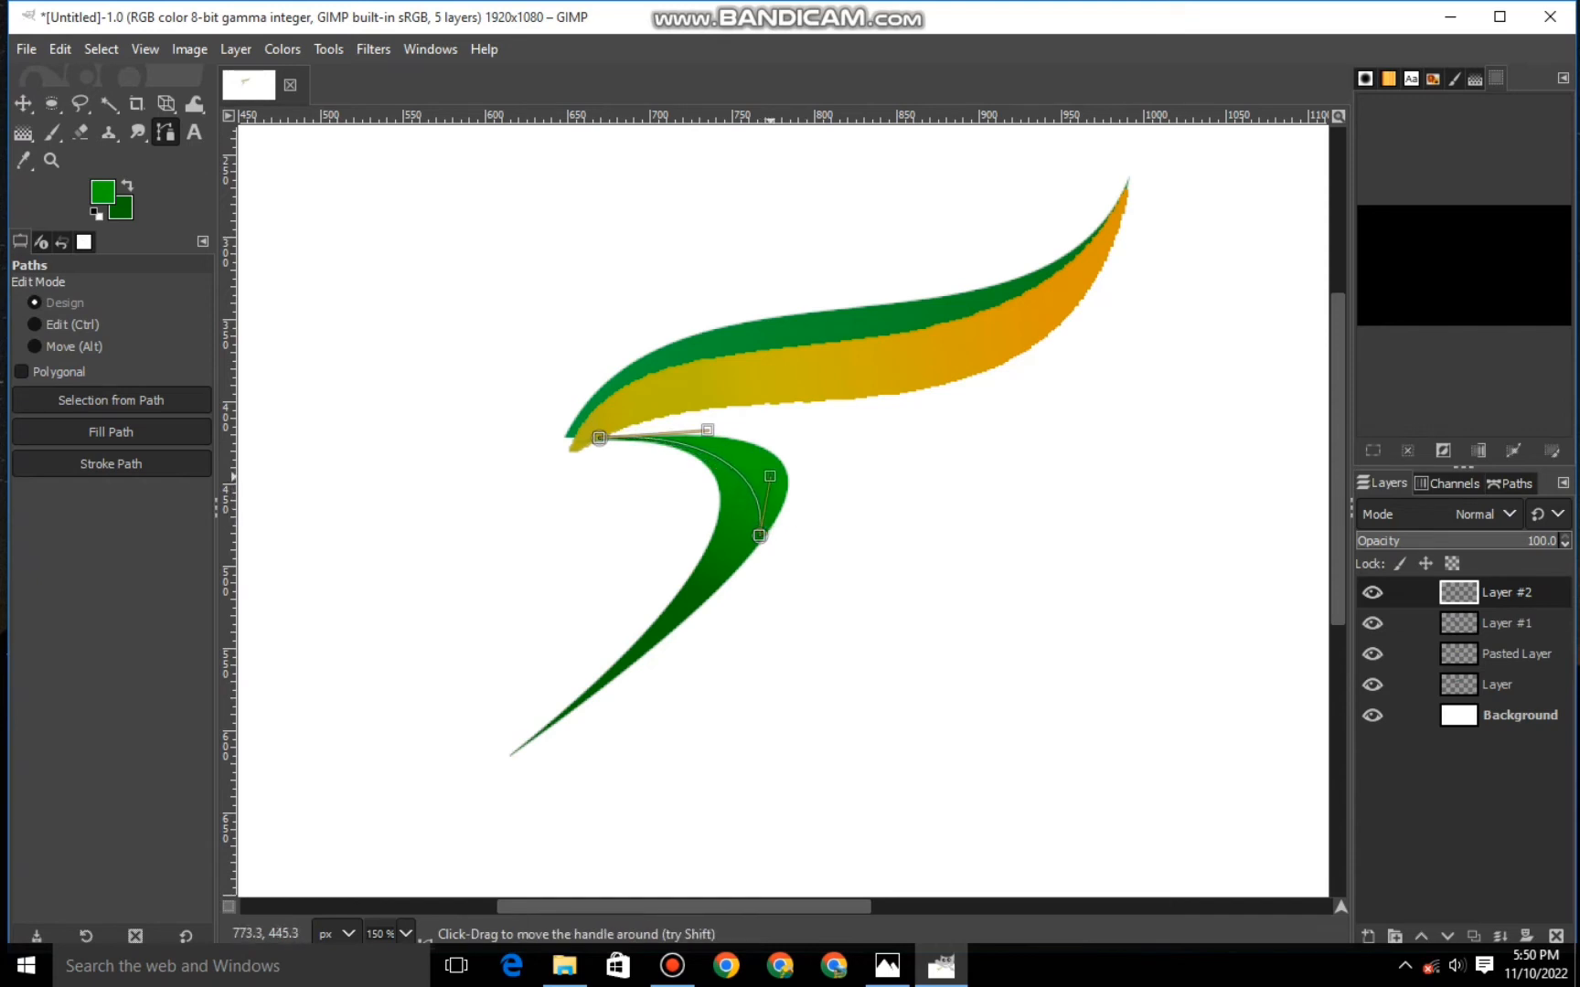
Add a second curve between the same ends, bulging along the crescent's upper outer edge, refine its anchors, and convert the path to a selection.
drag(770, 476, 699, 403)
drag(864, 463, 846, 445)
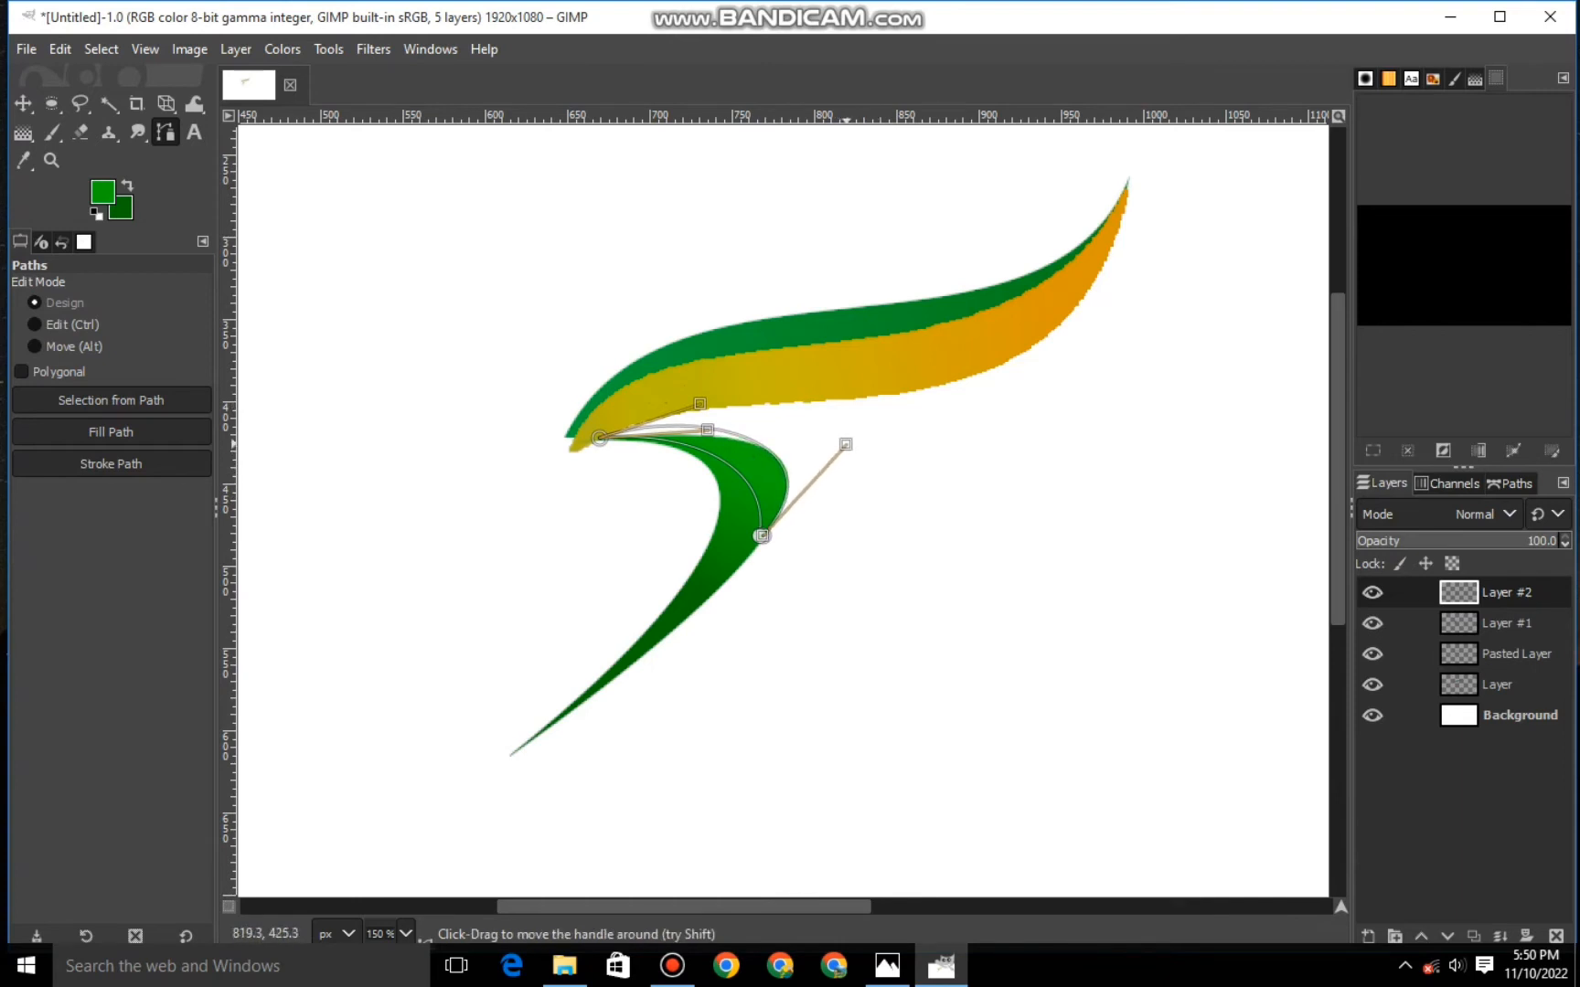
drag(599, 437, 588, 440)
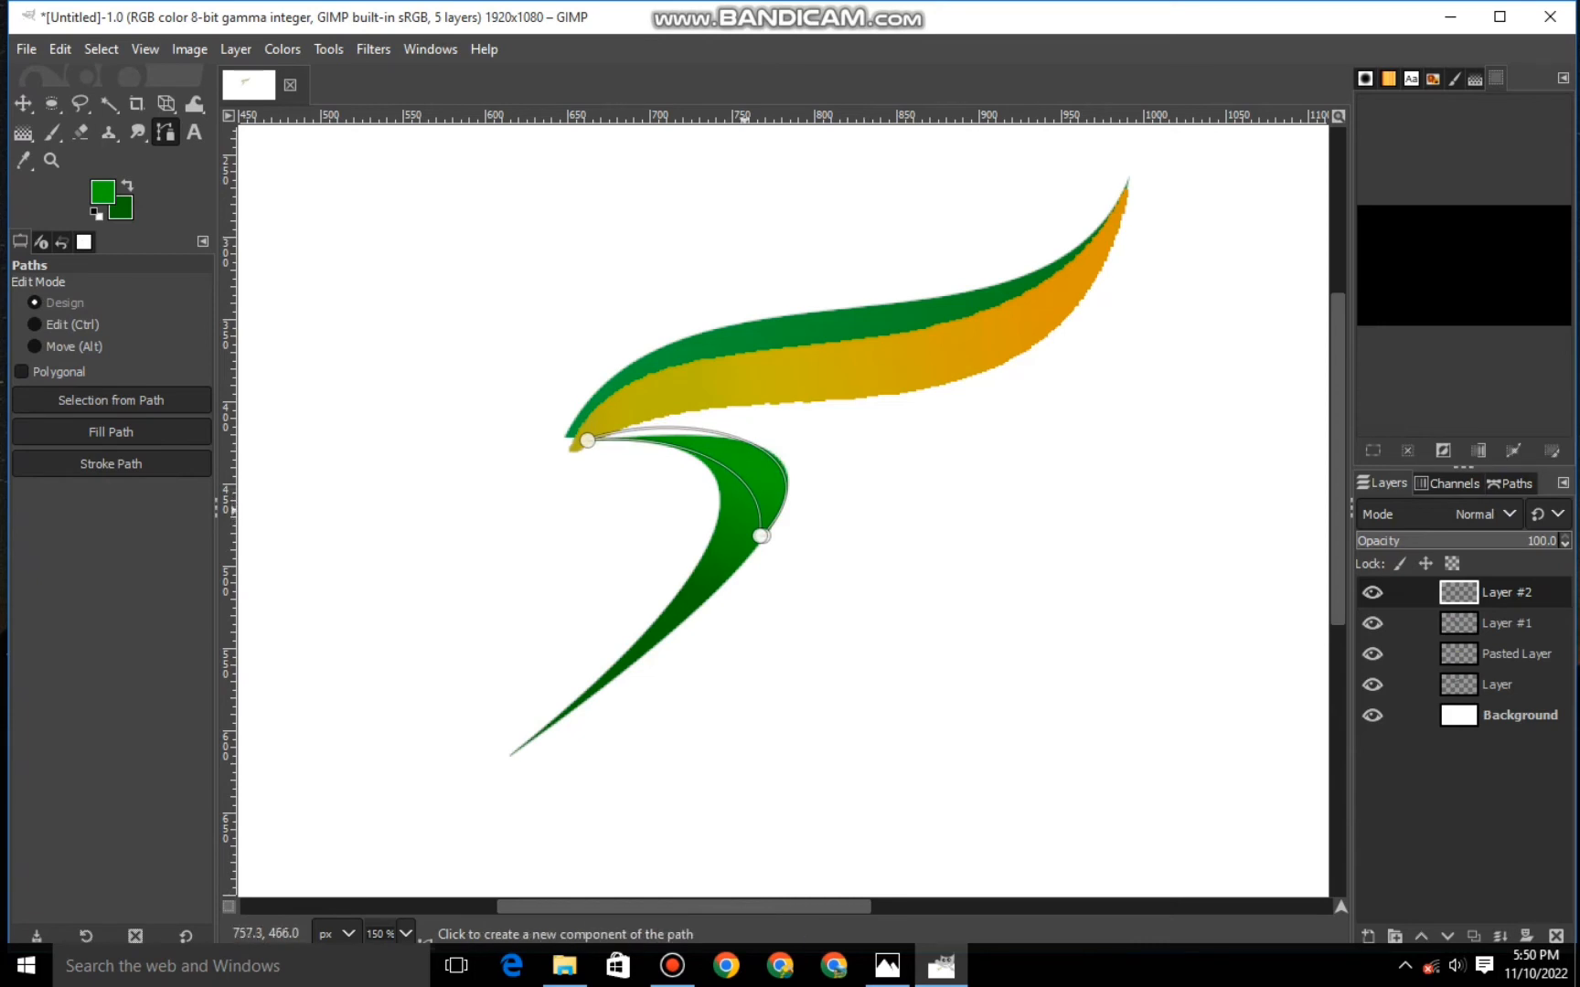
click(768, 498)
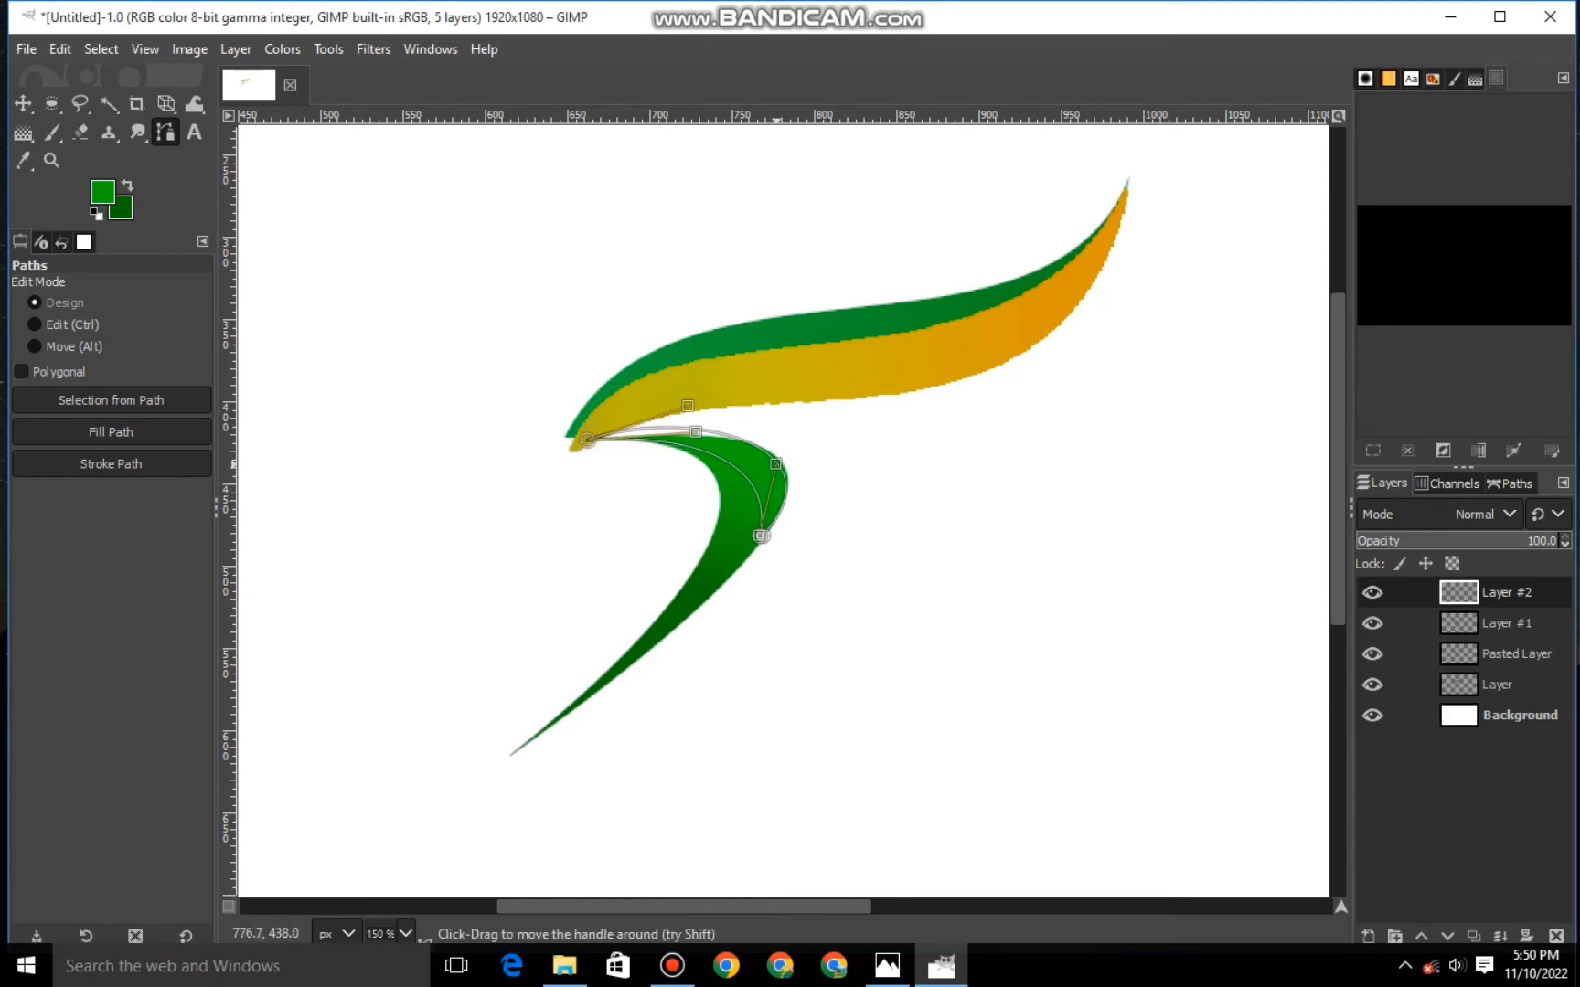
drag(759, 468, 895, 540)
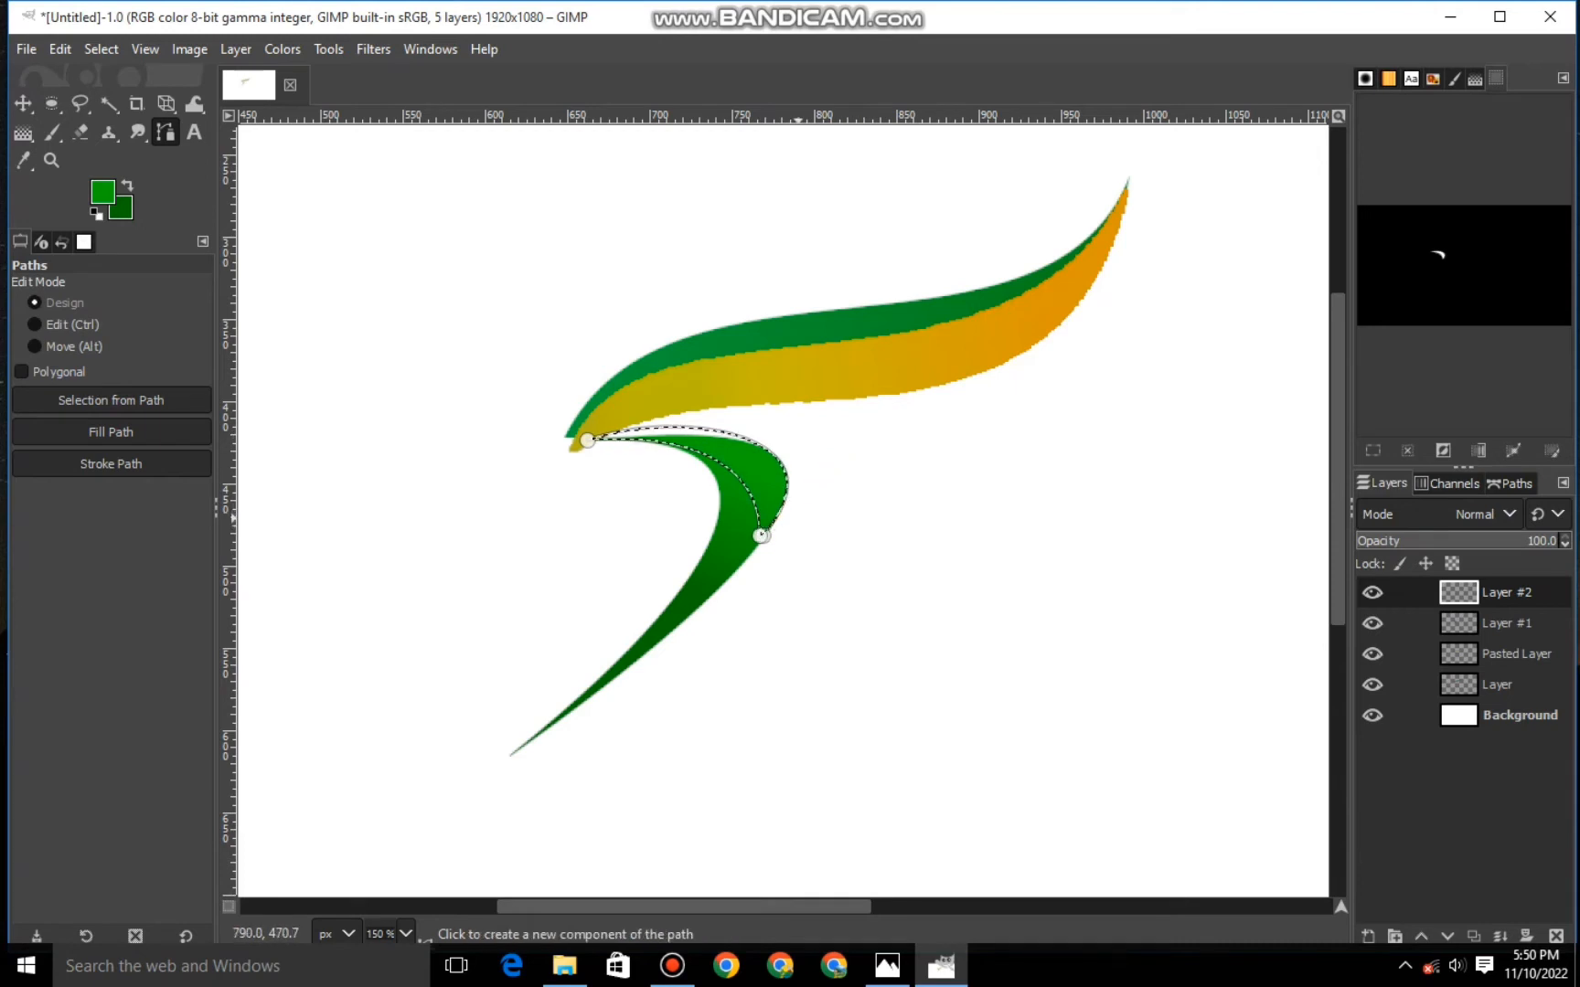
Set the foreground color to light pink and the background color to bright magenta.
click(102, 192)
click(203, 92)
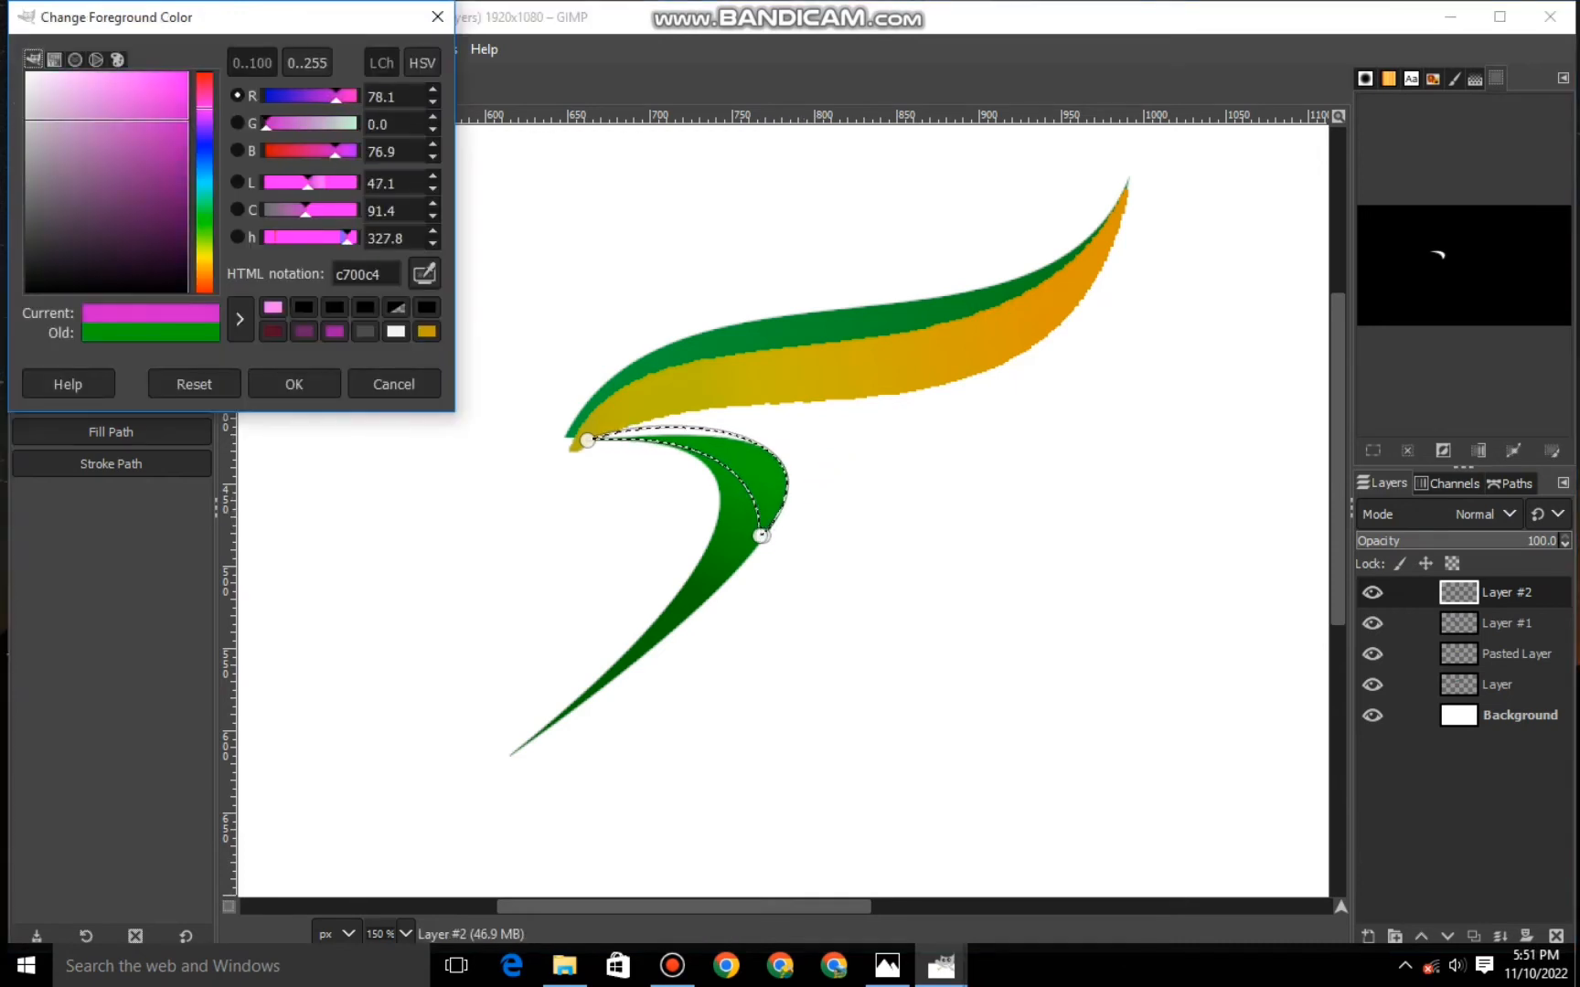
drag(137, 137, 163, 92)
drag(345, 151, 334, 151)
drag(163, 93, 139, 109)
click(293, 384)
click(127, 185)
click(121, 210)
click(203, 111)
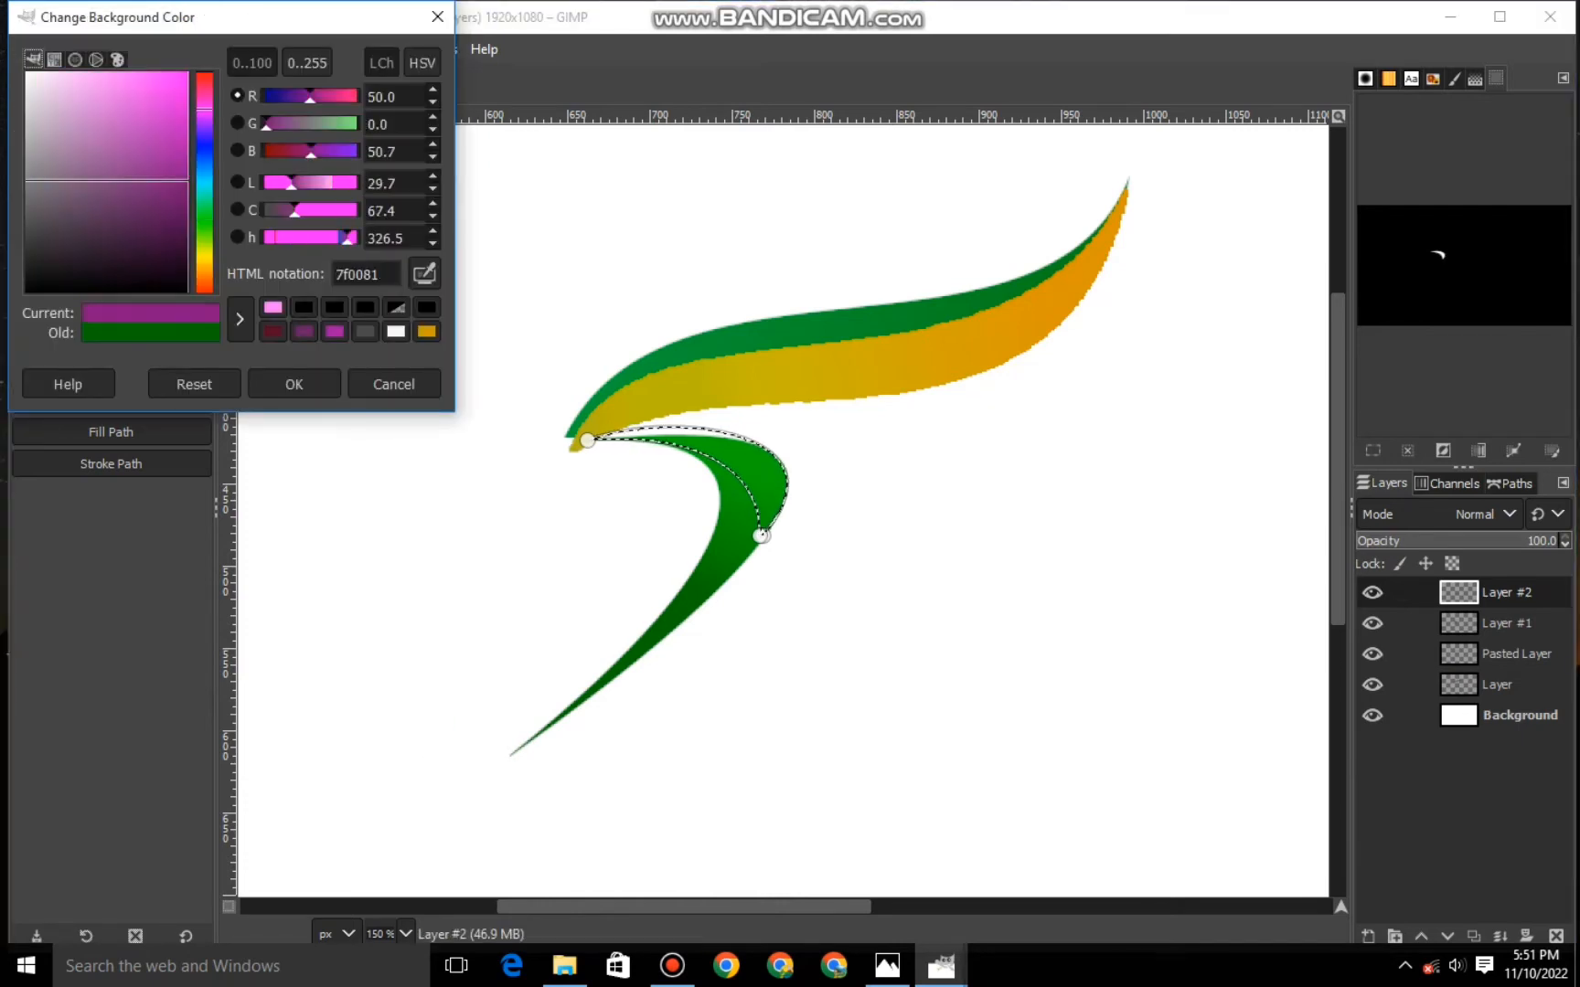
click(188, 85)
click(294, 384)
Fill the selected upper part of the crescent with the pink-to-magenta gradient from upper left to lower right, and clear the selection.
key(g)
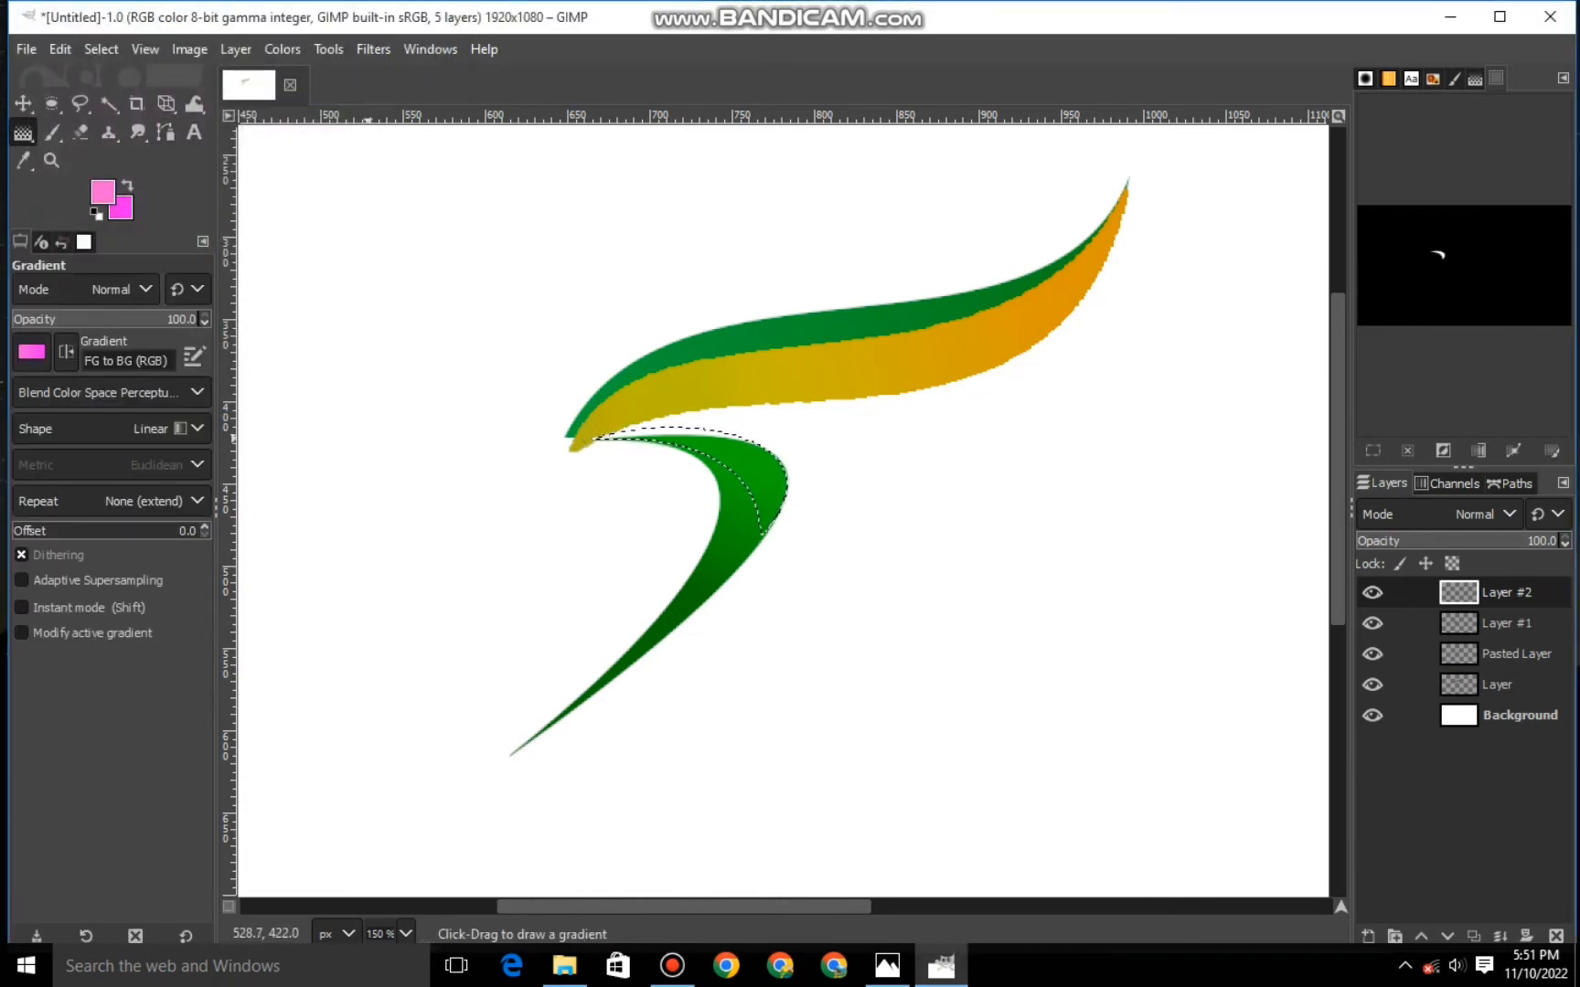
drag(677, 428, 800, 496)
click(673, 429)
key(m)
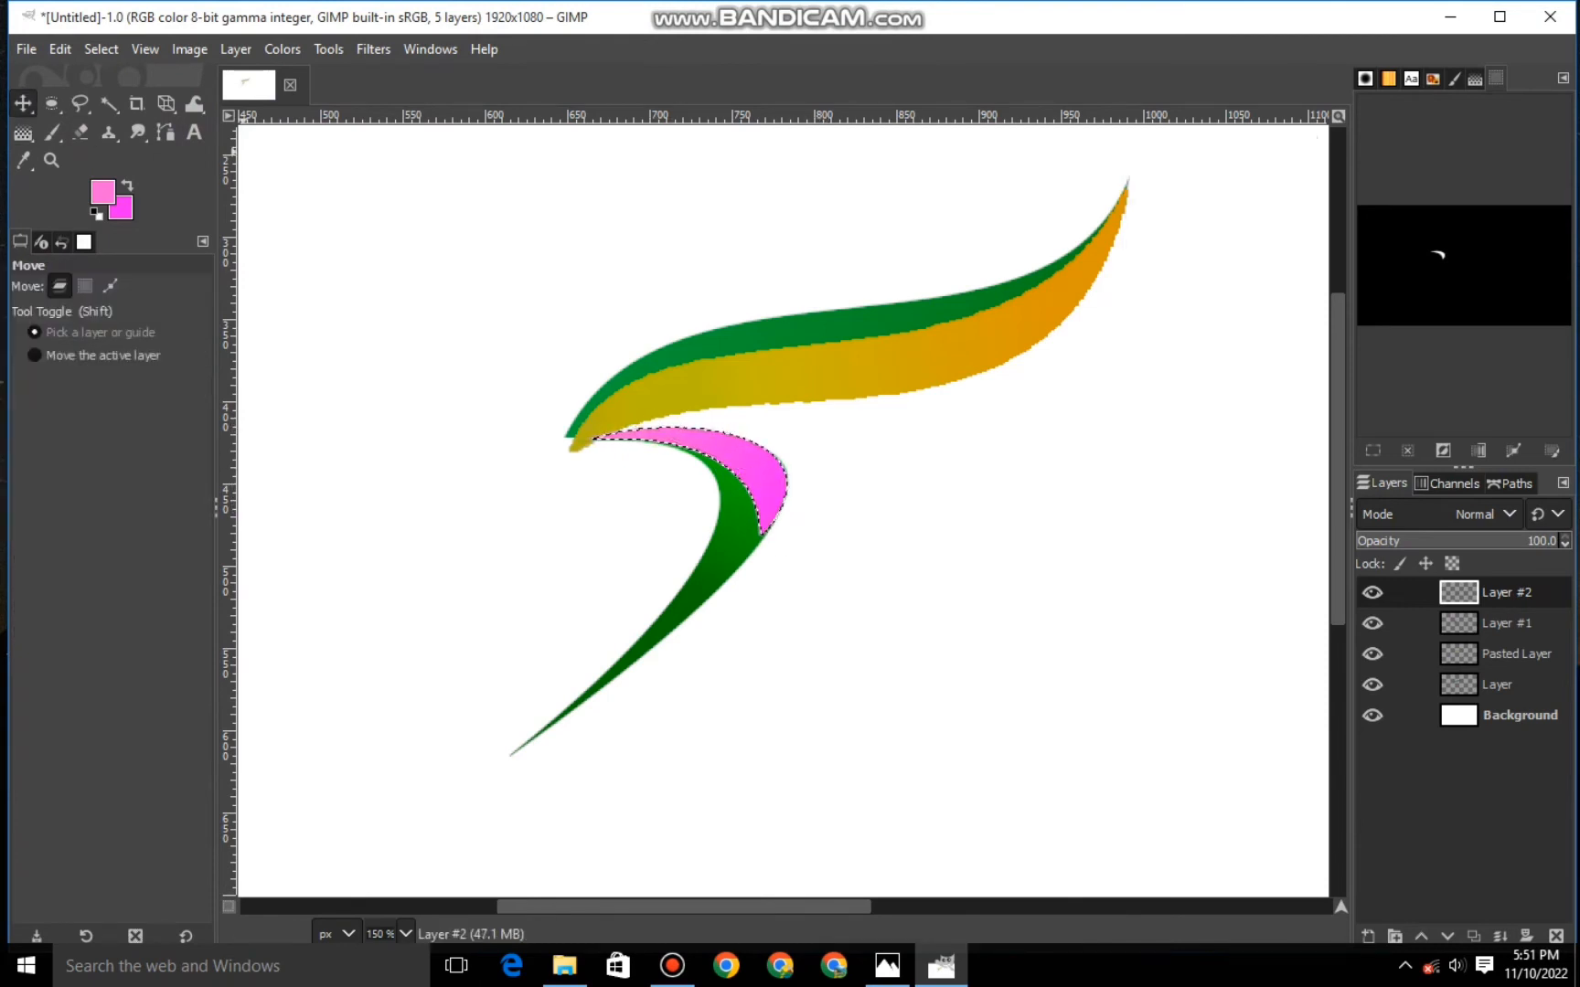
click(101, 48)
click(124, 106)
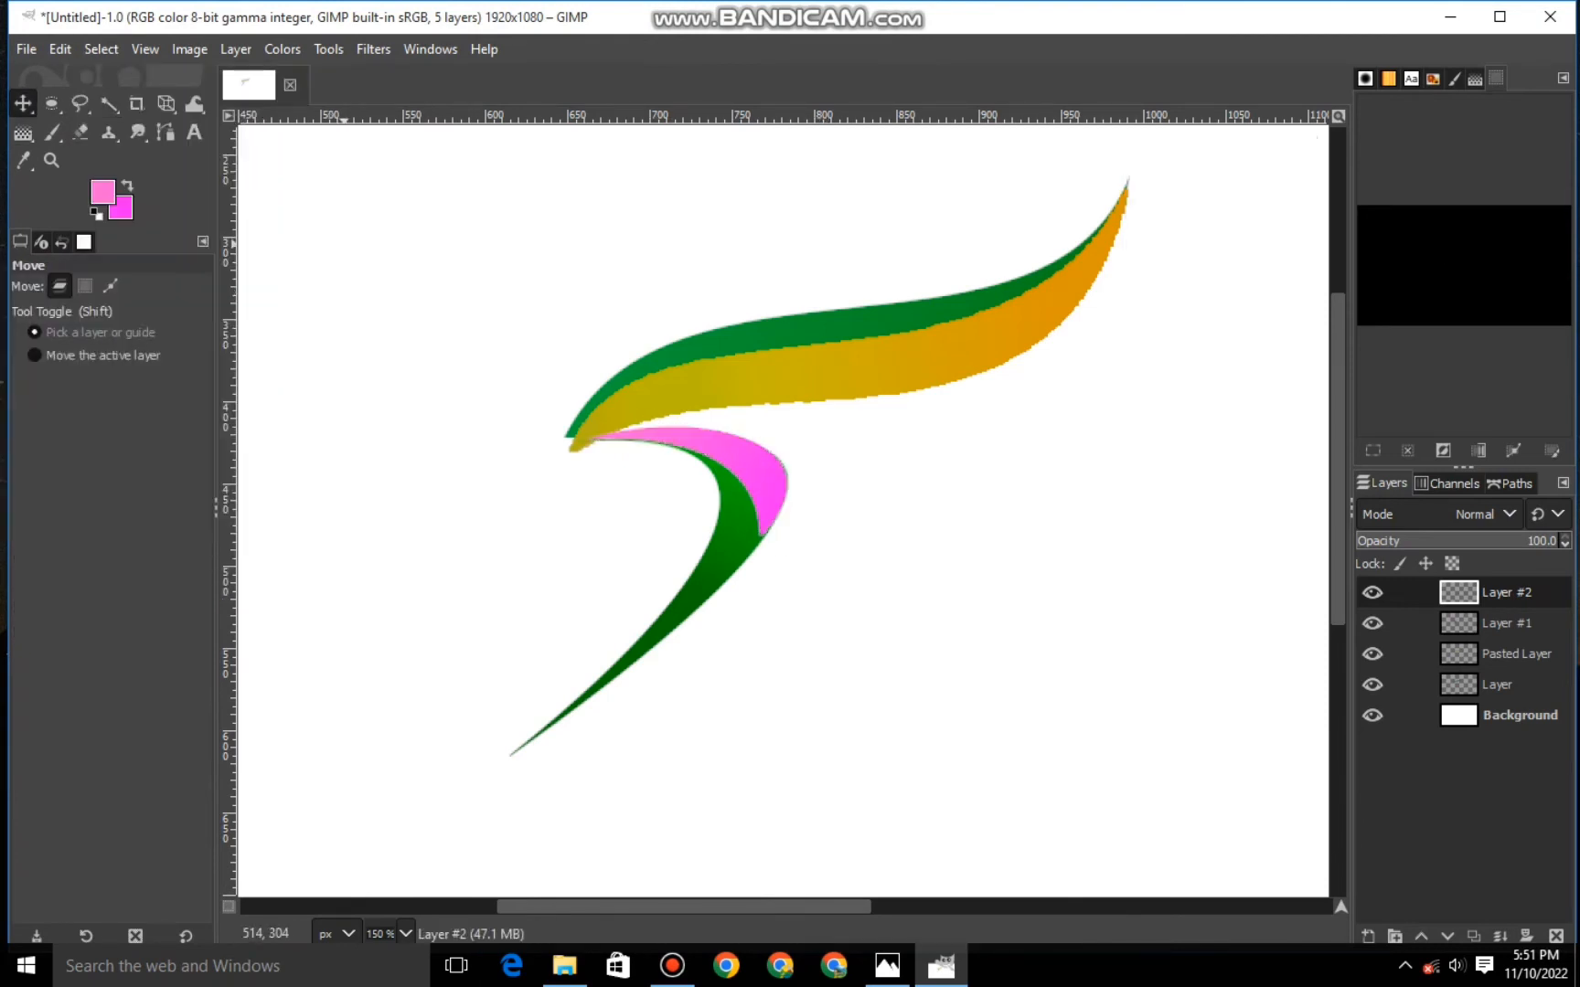
Draw a curved path just outside the crescent, starting below the wave, bulging right, and ending beside the crescent's lower outer edge.
scroll(968, 762, down, 2)
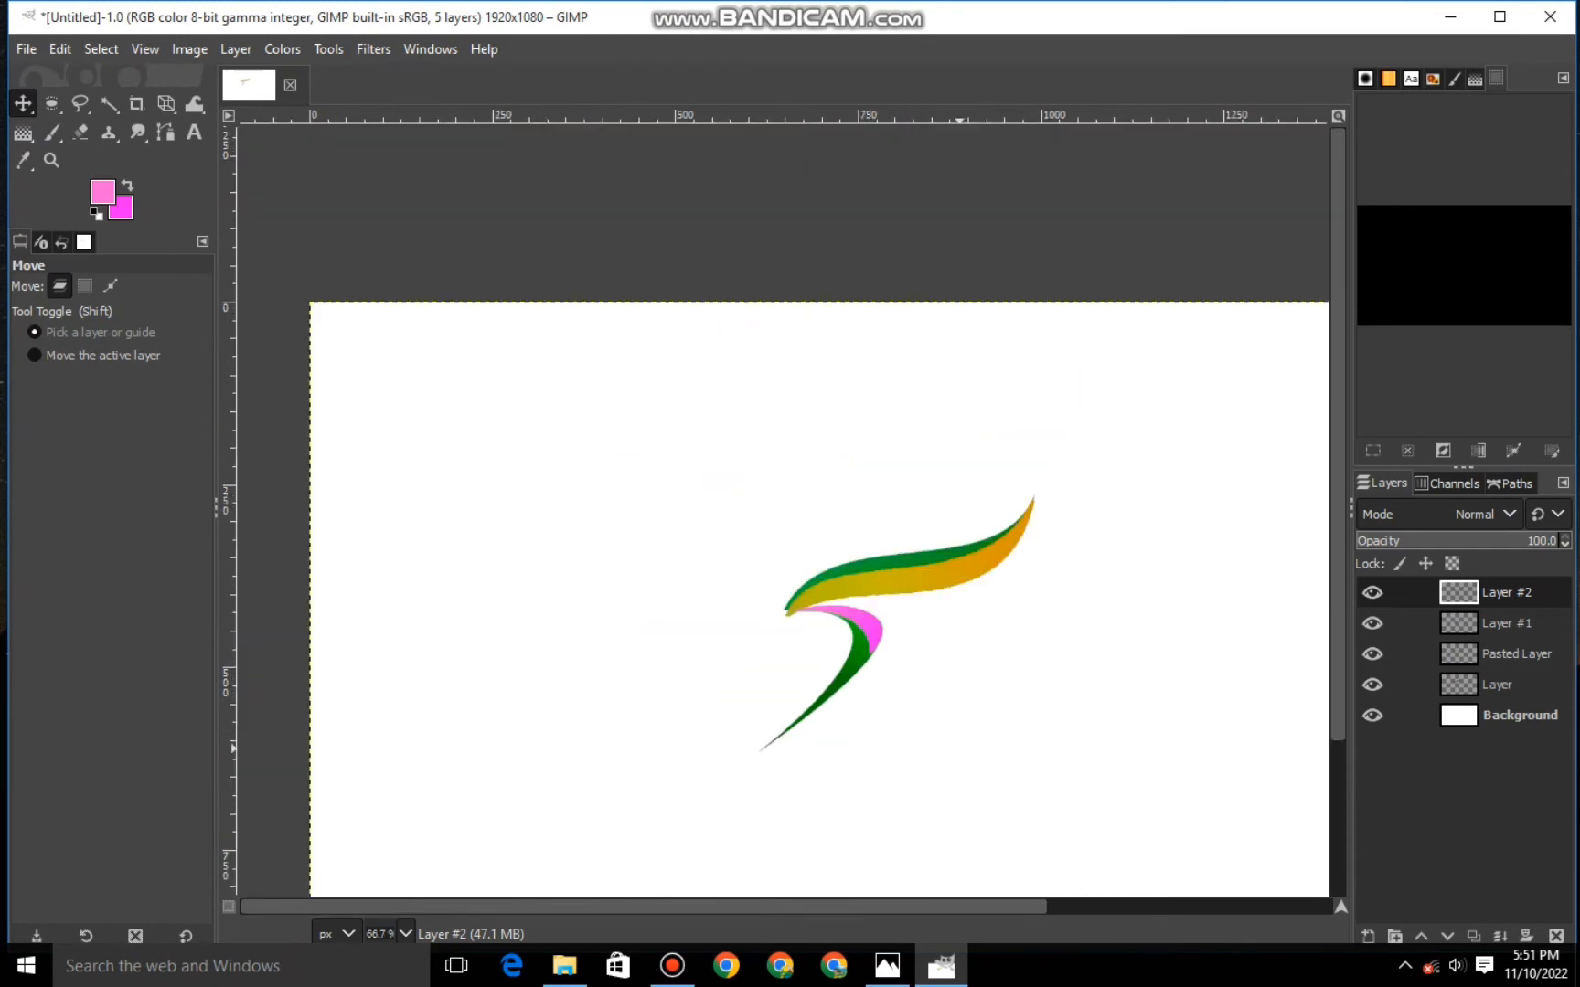
scroll(969, 762, up, 1)
key(b)
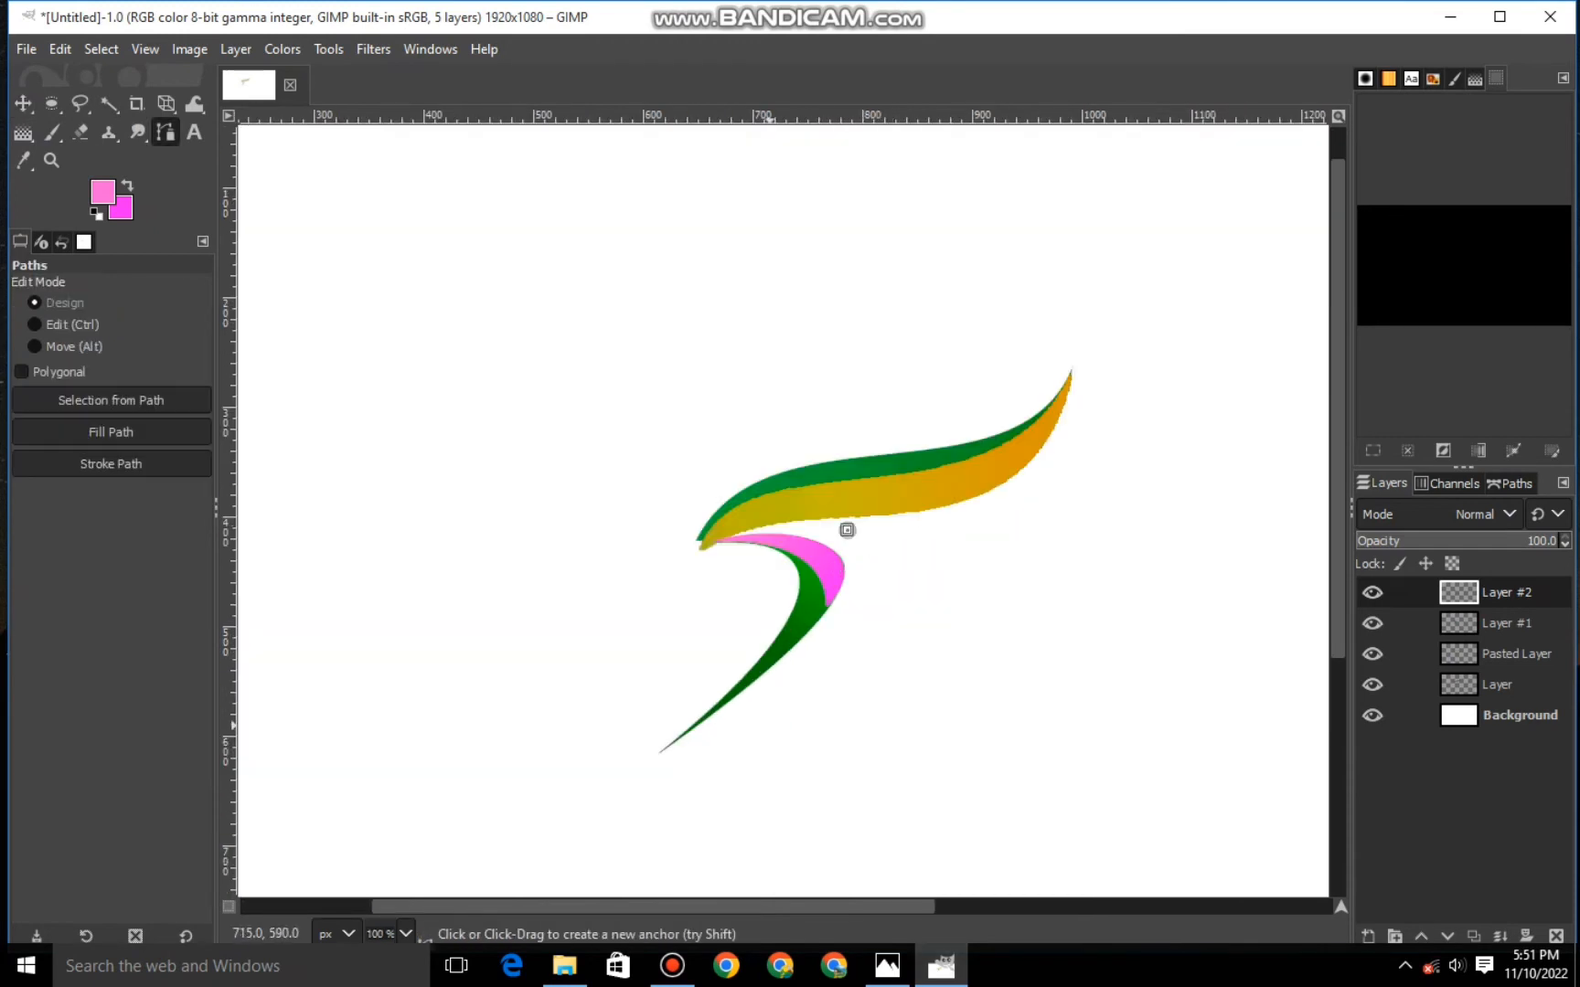
drag(848, 531, 765, 725)
drag(815, 609, 852, 614)
mouse_move(909, 546)
mouse_down()
mouse_move(891, 564)
mouse_move(902, 574)
mouse_up()
key(ctrl+z)
click(849, 530)
click(765, 726)
mouse_move(797, 729)
mouse_down()
mouse_move(837, 626)
mouse_move(822, 647)
mouse_up()
click(864, 679)
key(ctrl+z)
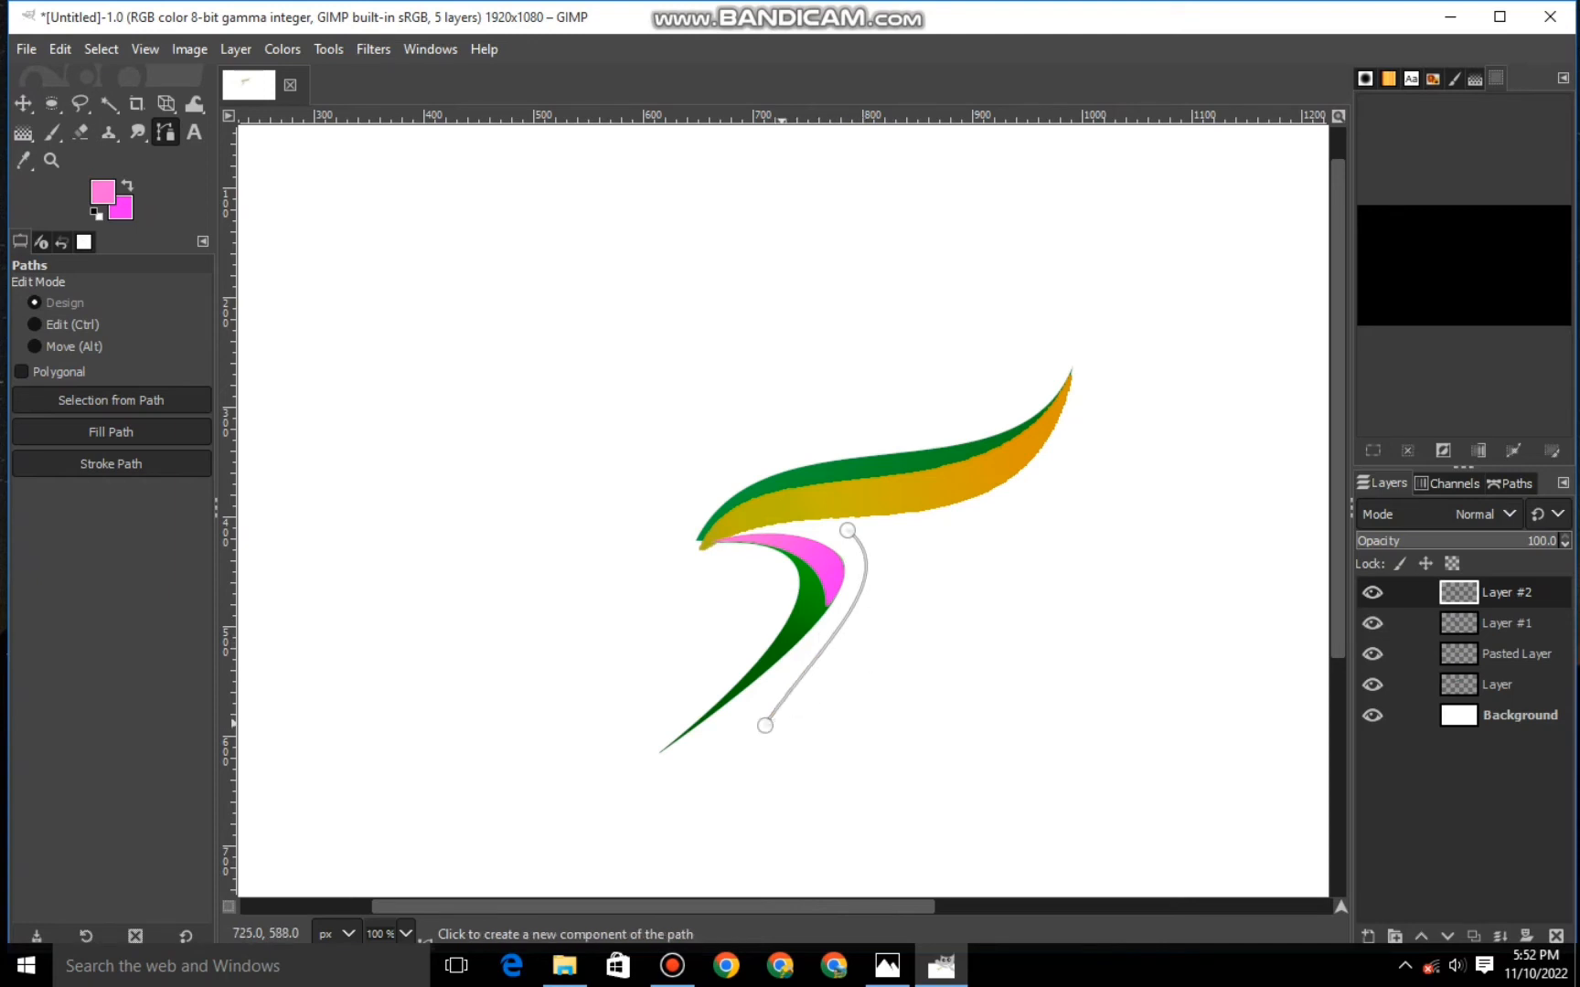
drag(765, 726, 740, 708)
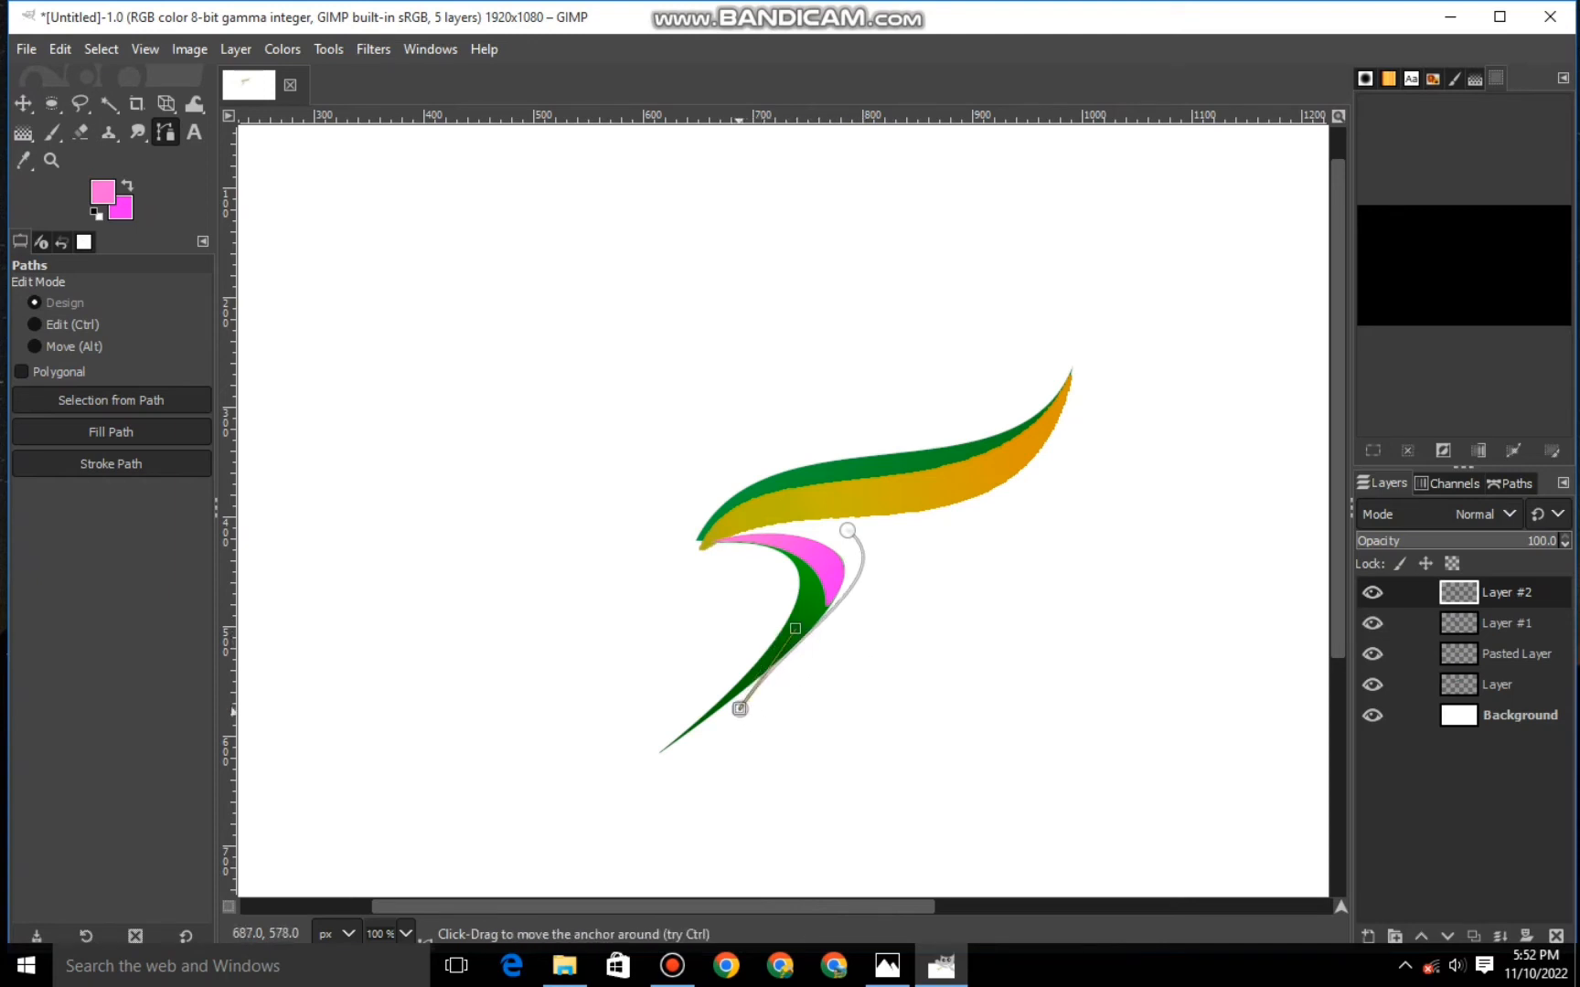
drag(795, 629, 814, 636)
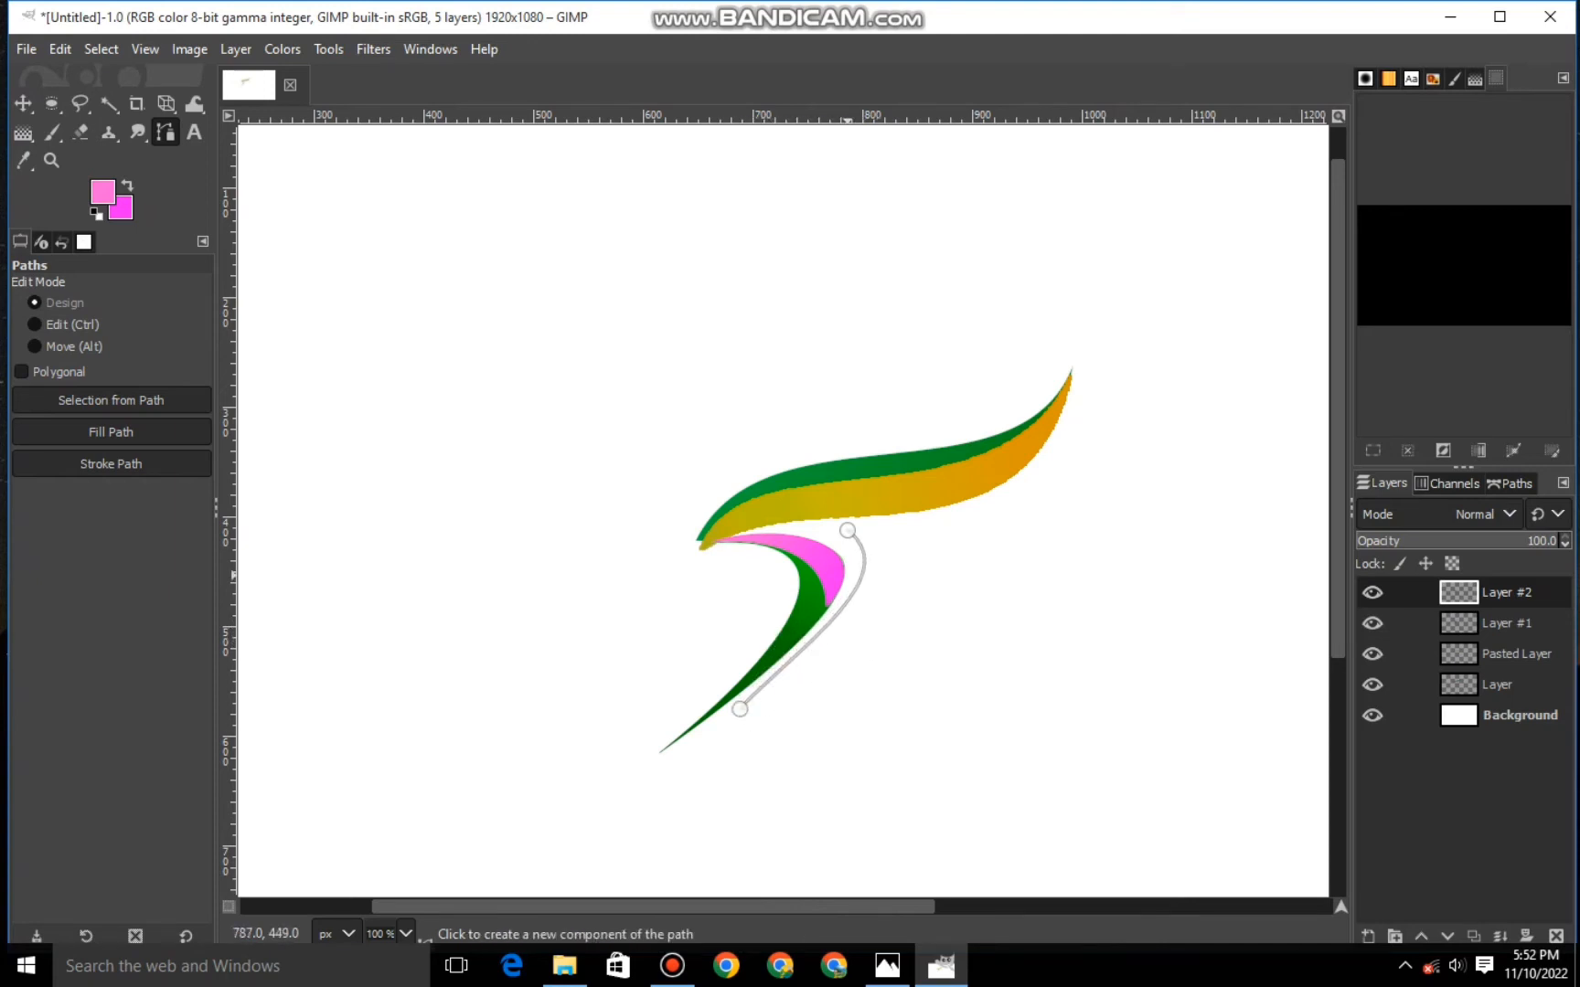
Extend the path from its upper end rightwards beneath the wave and back to its lower end, bulging the return curve outward.
click(848, 530)
drag(904, 575, 948, 520)
drag(816, 717, 742, 712)
click(814, 647)
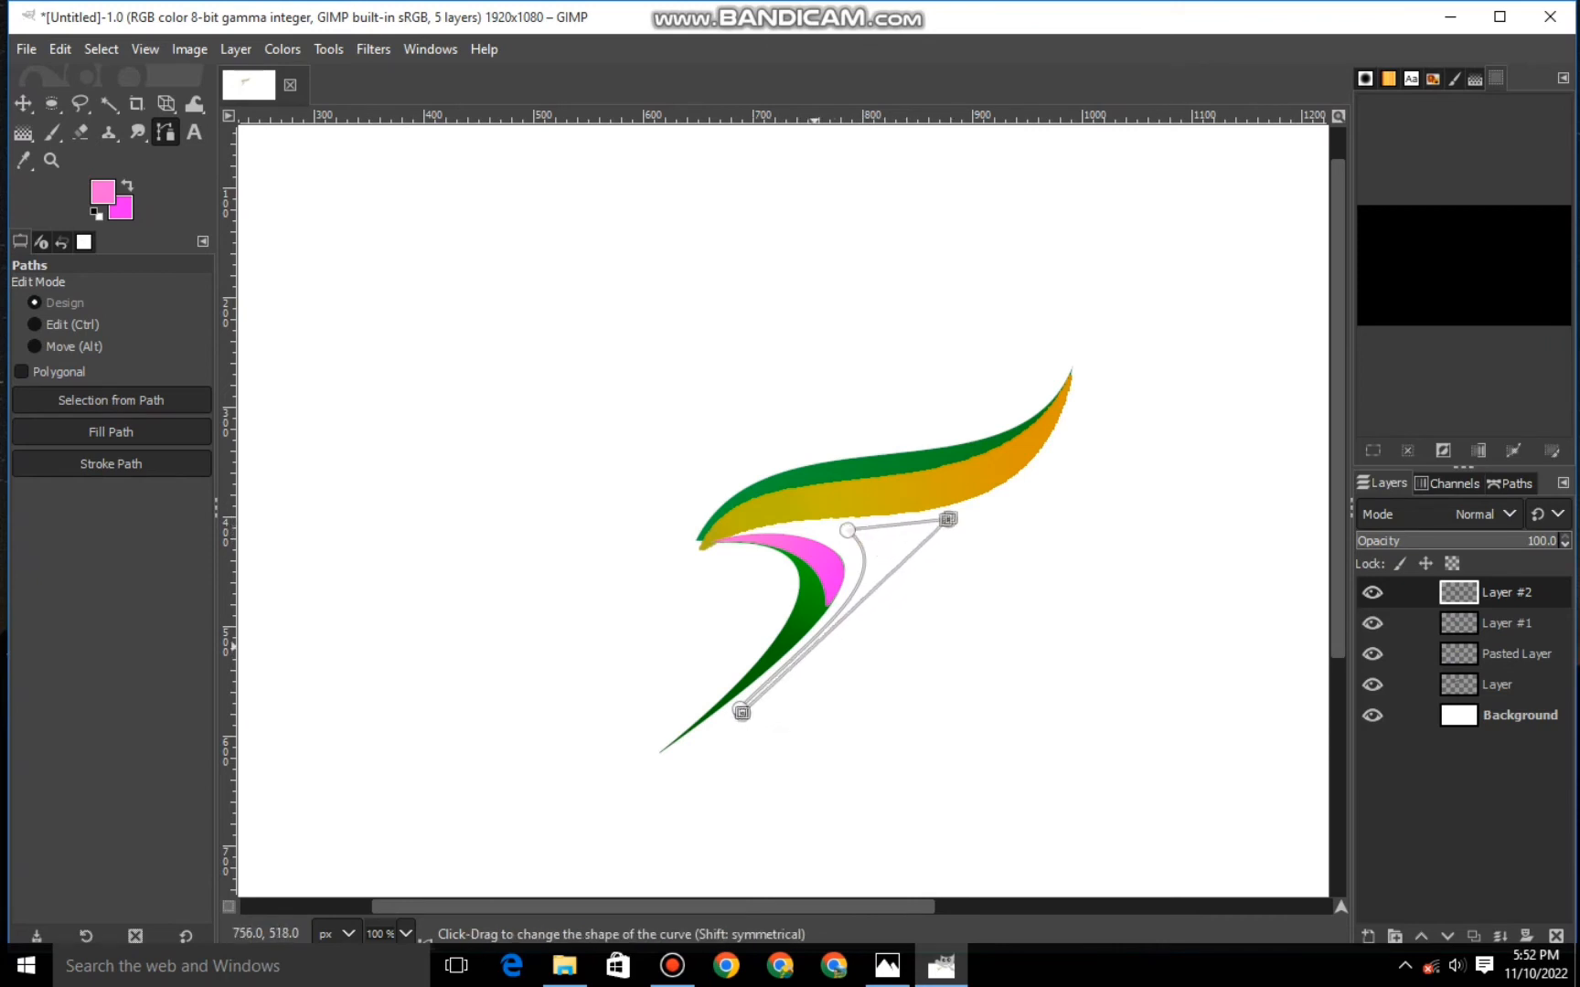
drag(814, 646, 868, 625)
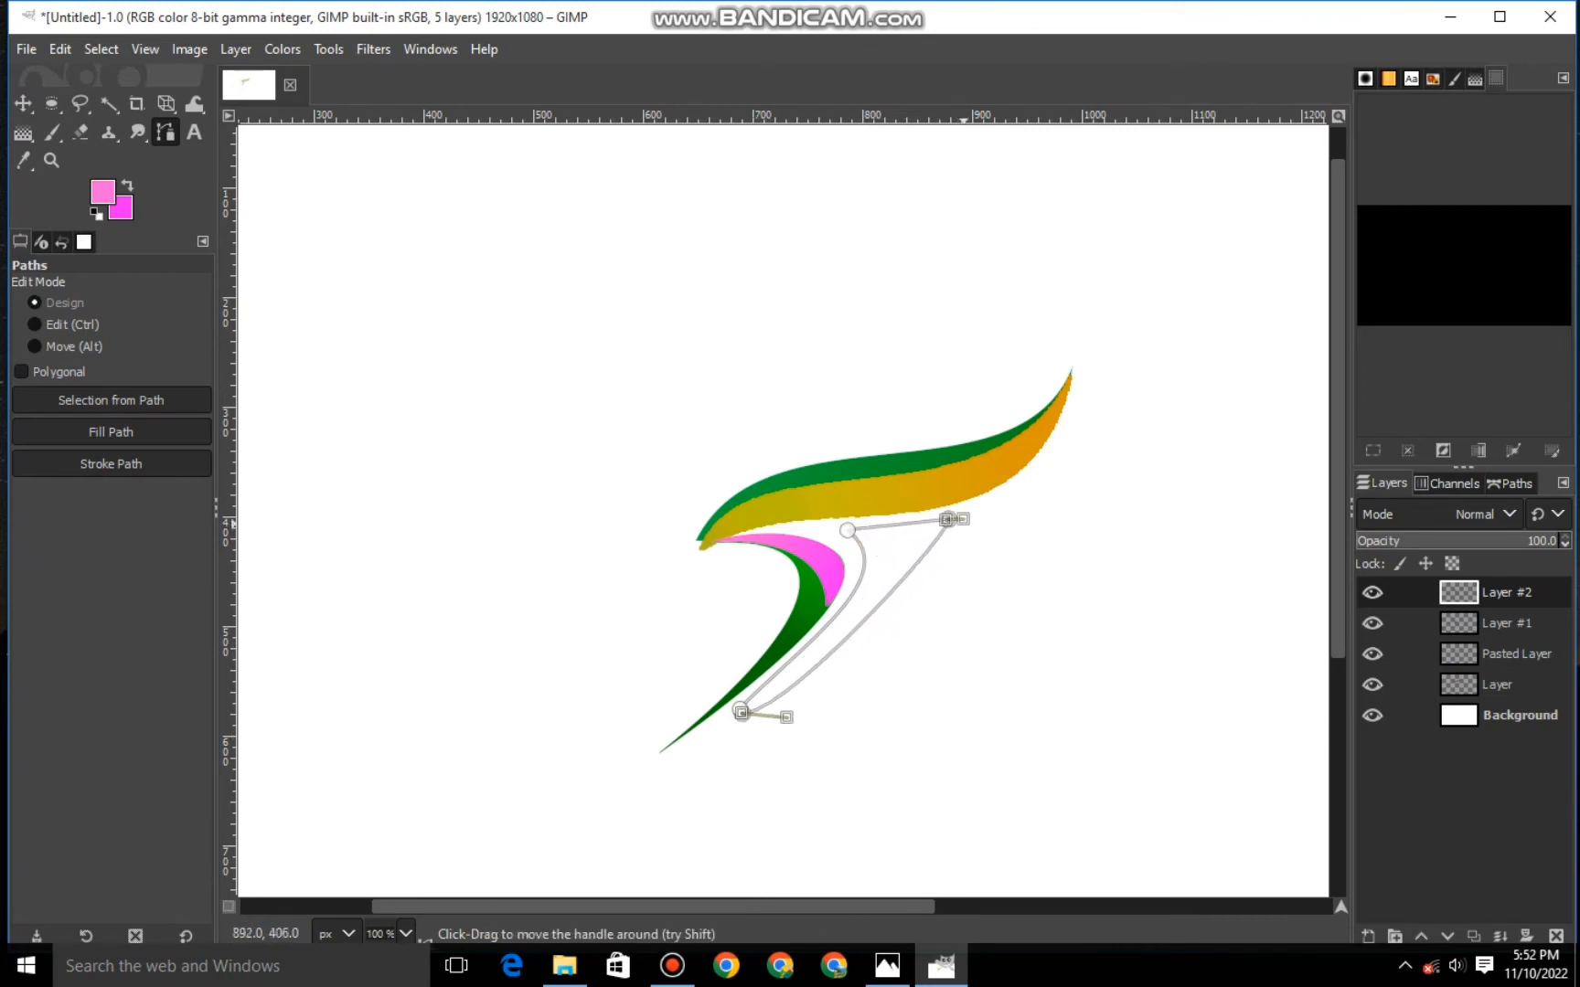
drag(962, 519, 927, 602)
drag(786, 717, 824, 650)
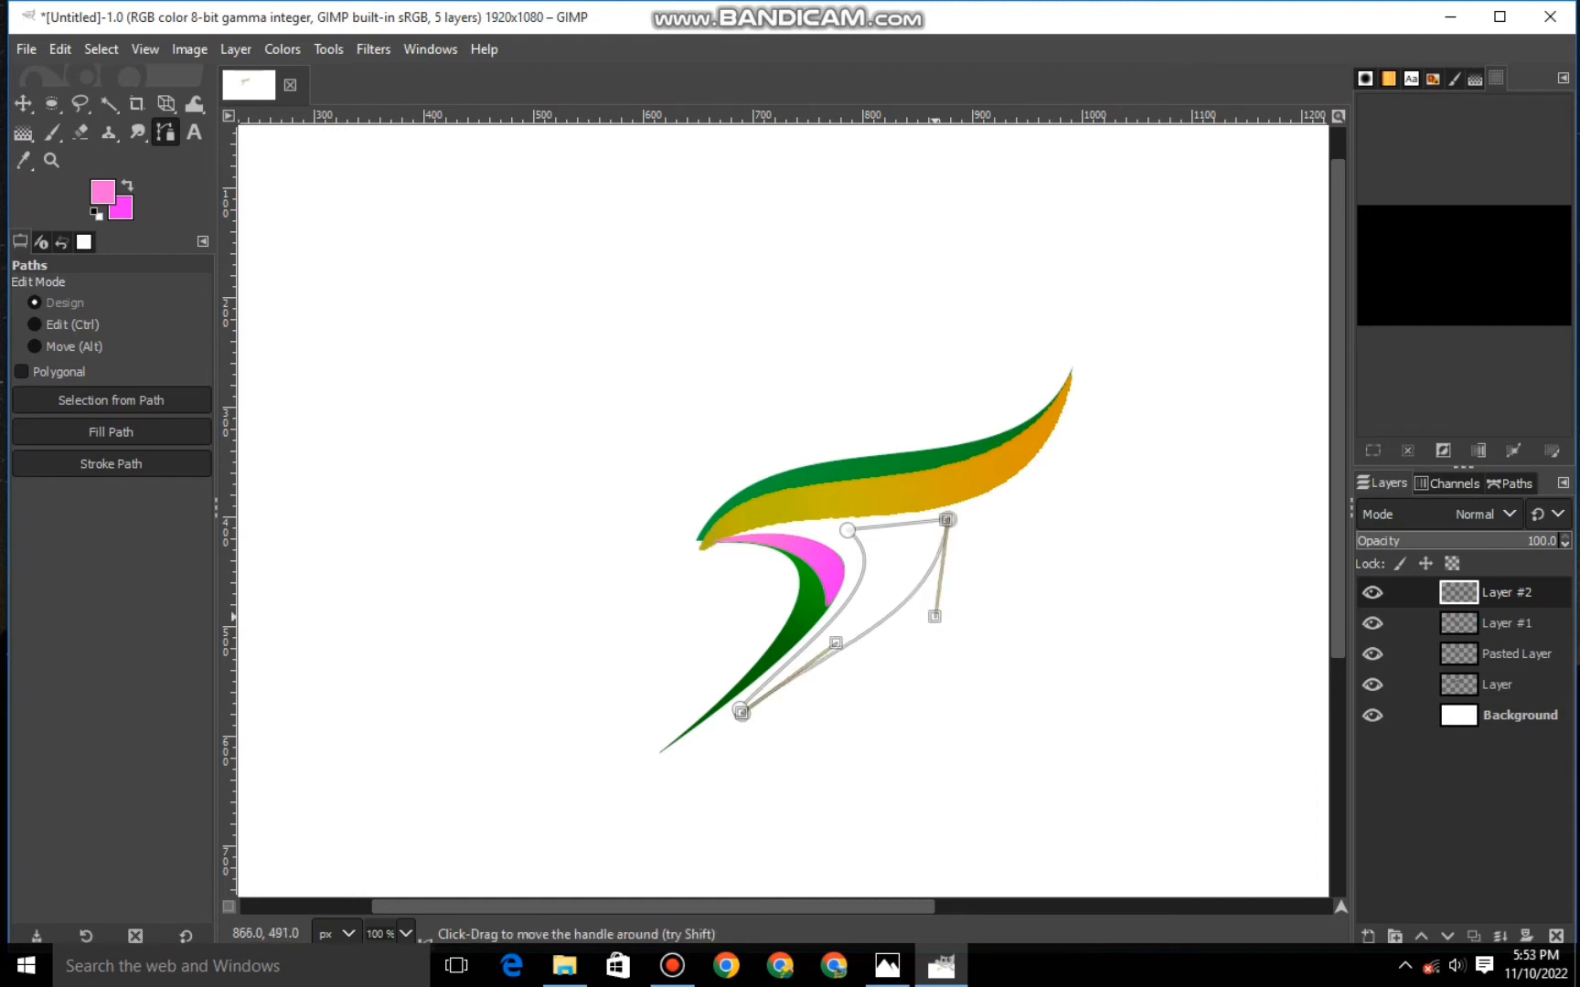
Adjust the new path's anchors and handles into a tapered fin with a concave upper edge, and convert it to a selection.
drag(927, 601, 909, 642)
drag(901, 527, 940, 521)
mouse_move(898, 640)
mouse_down()
mouse_move(942, 674)
mouse_move(893, 655)
mouse_up()
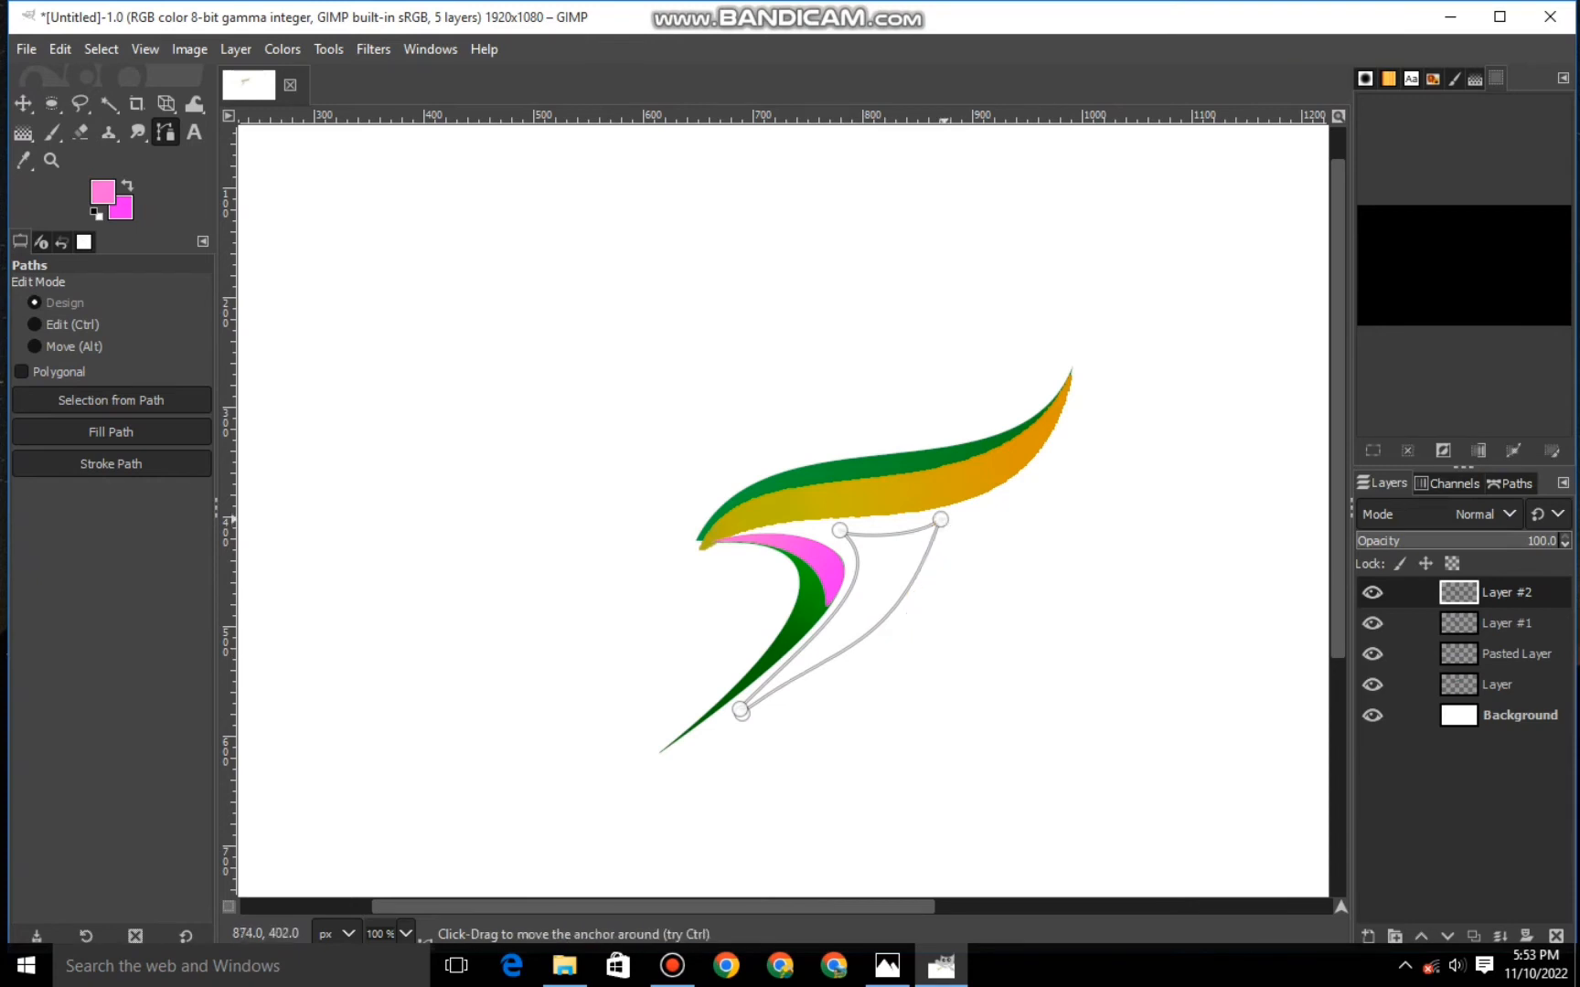
drag(940, 520, 921, 525)
drag(874, 661, 900, 639)
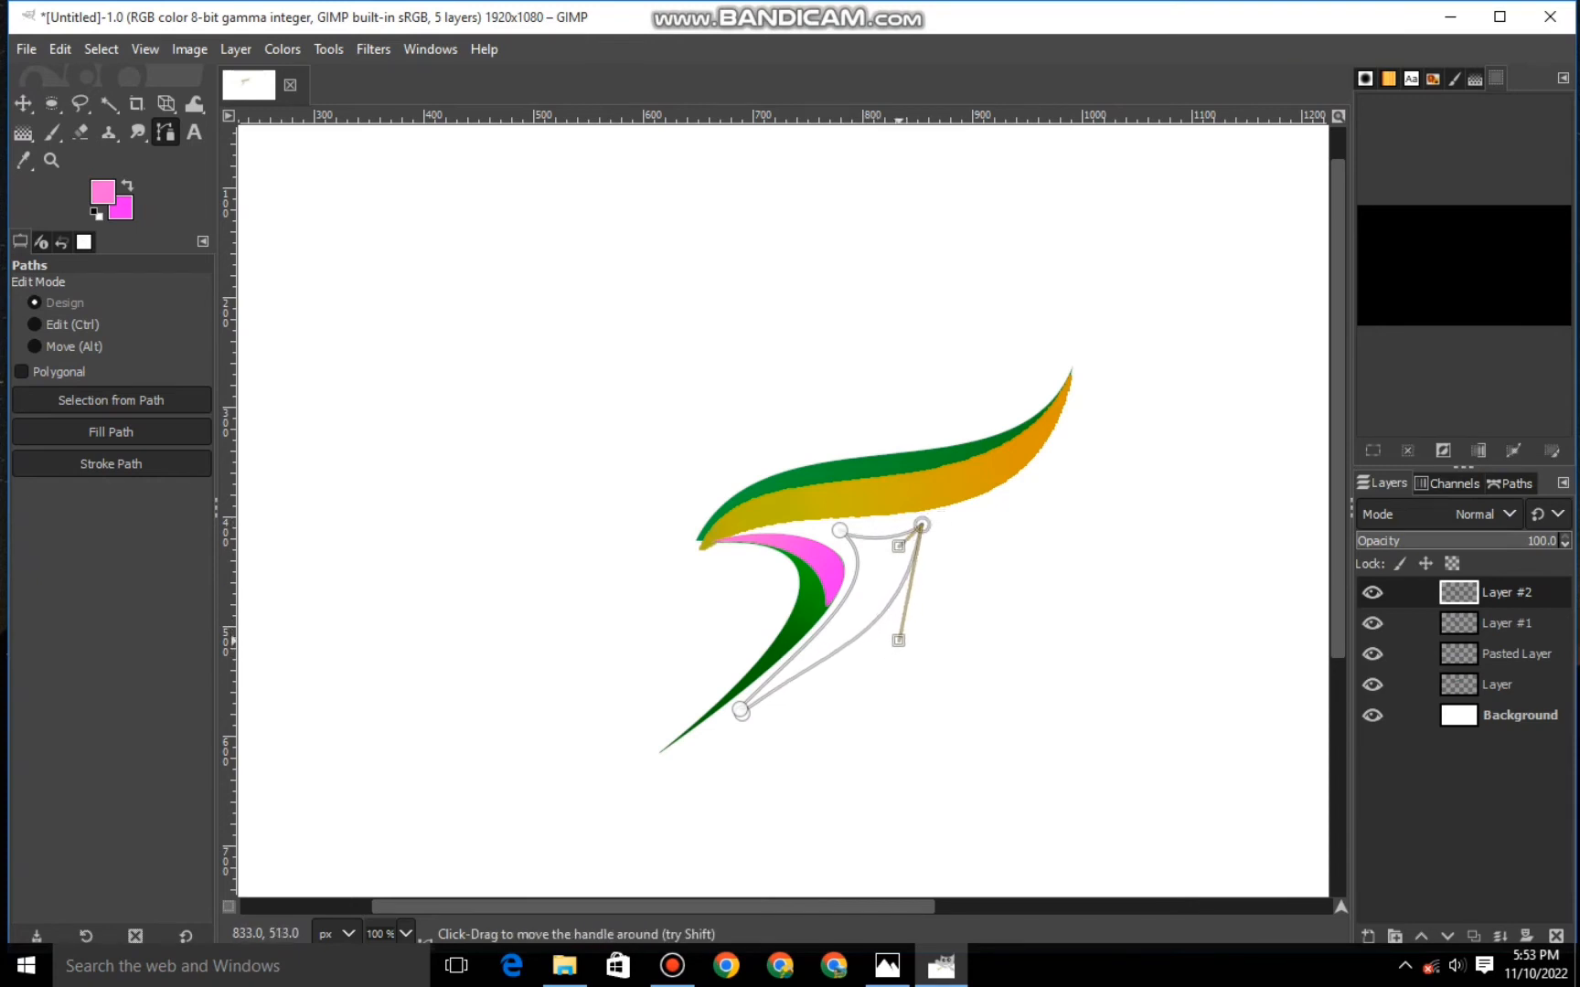
click(970, 636)
key(ctrl+z)
mouse_move(843, 535)
mouse_down()
mouse_move(892, 589)
mouse_move(848, 526)
mouse_up()
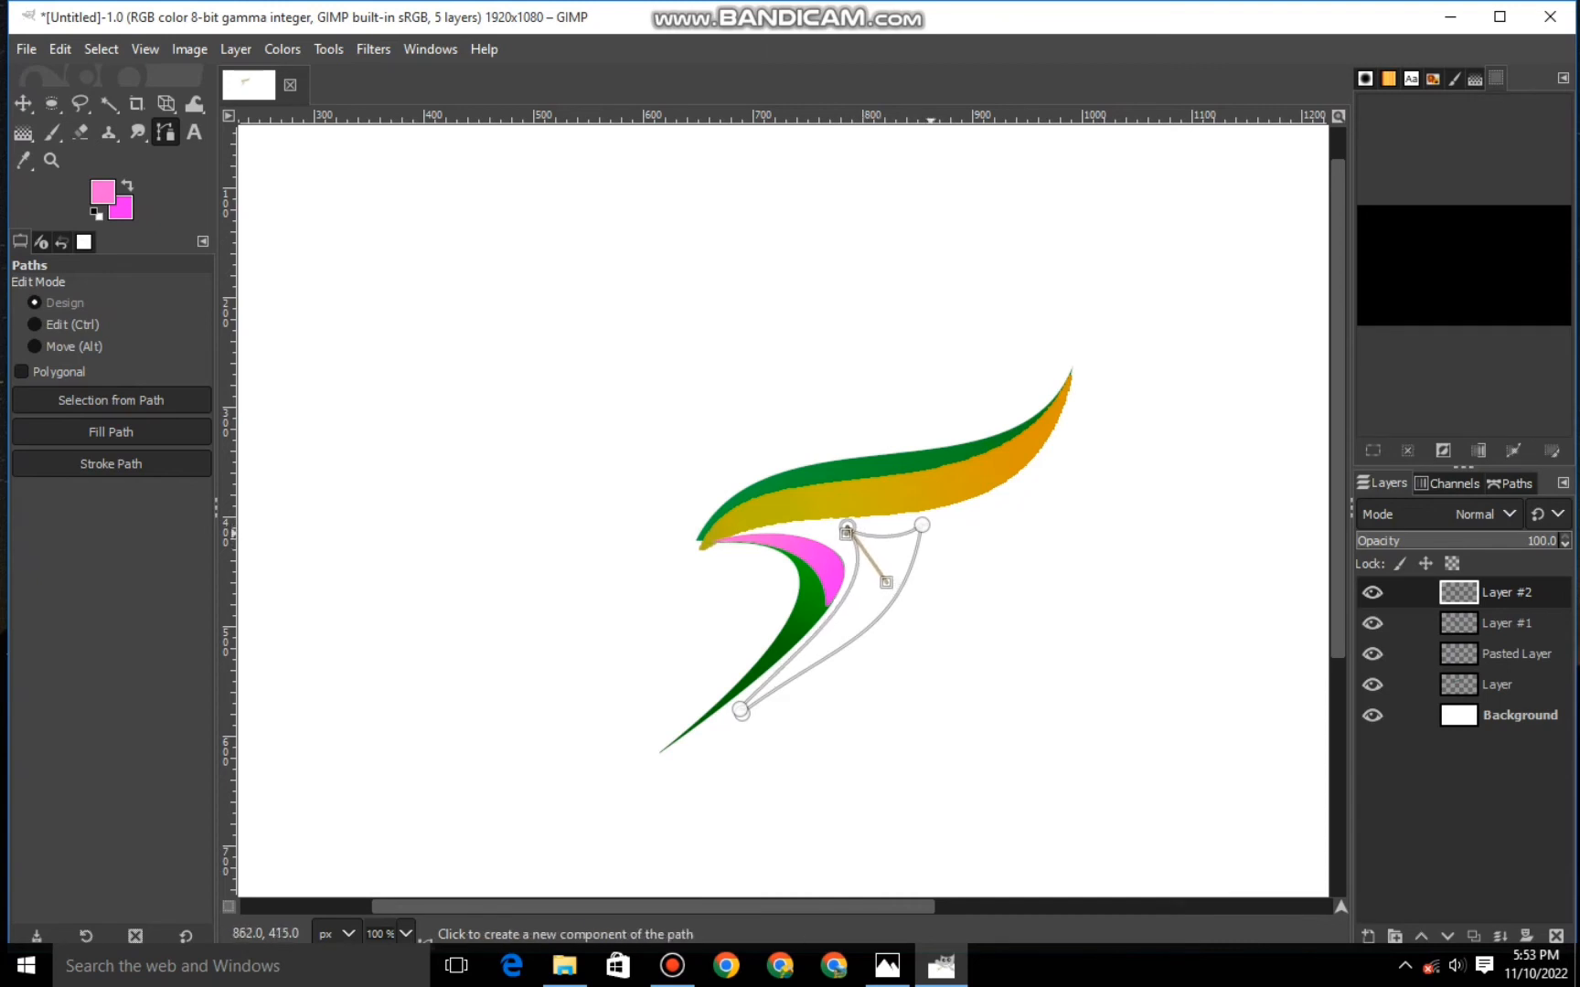
click(924, 522)
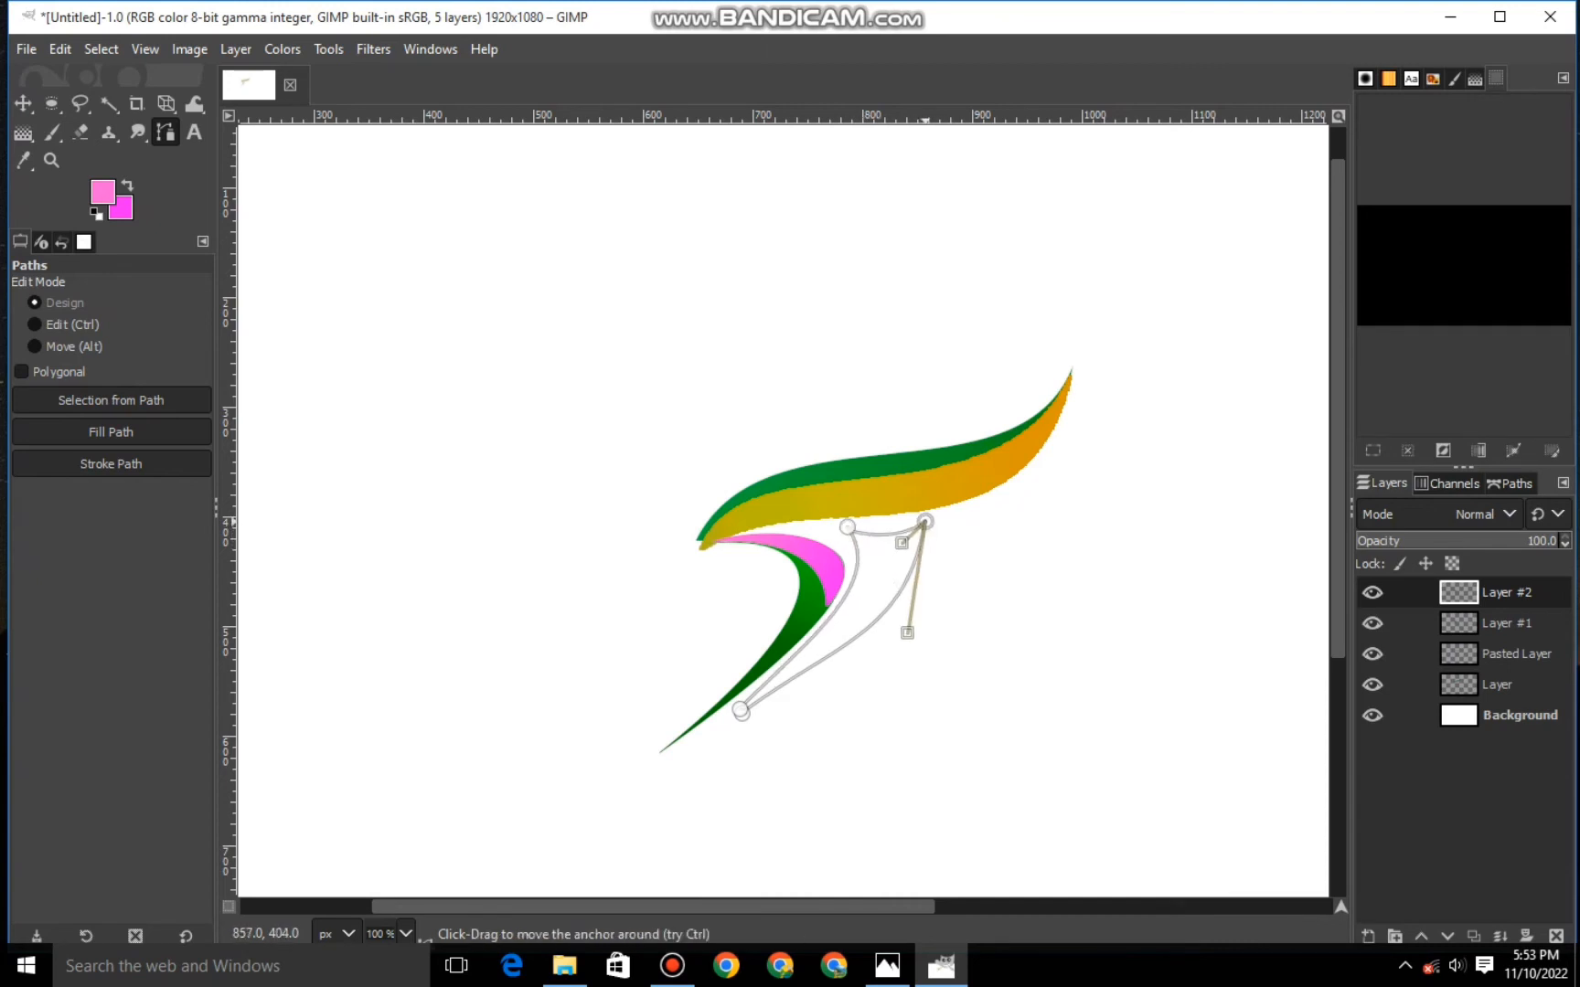
click(741, 711)
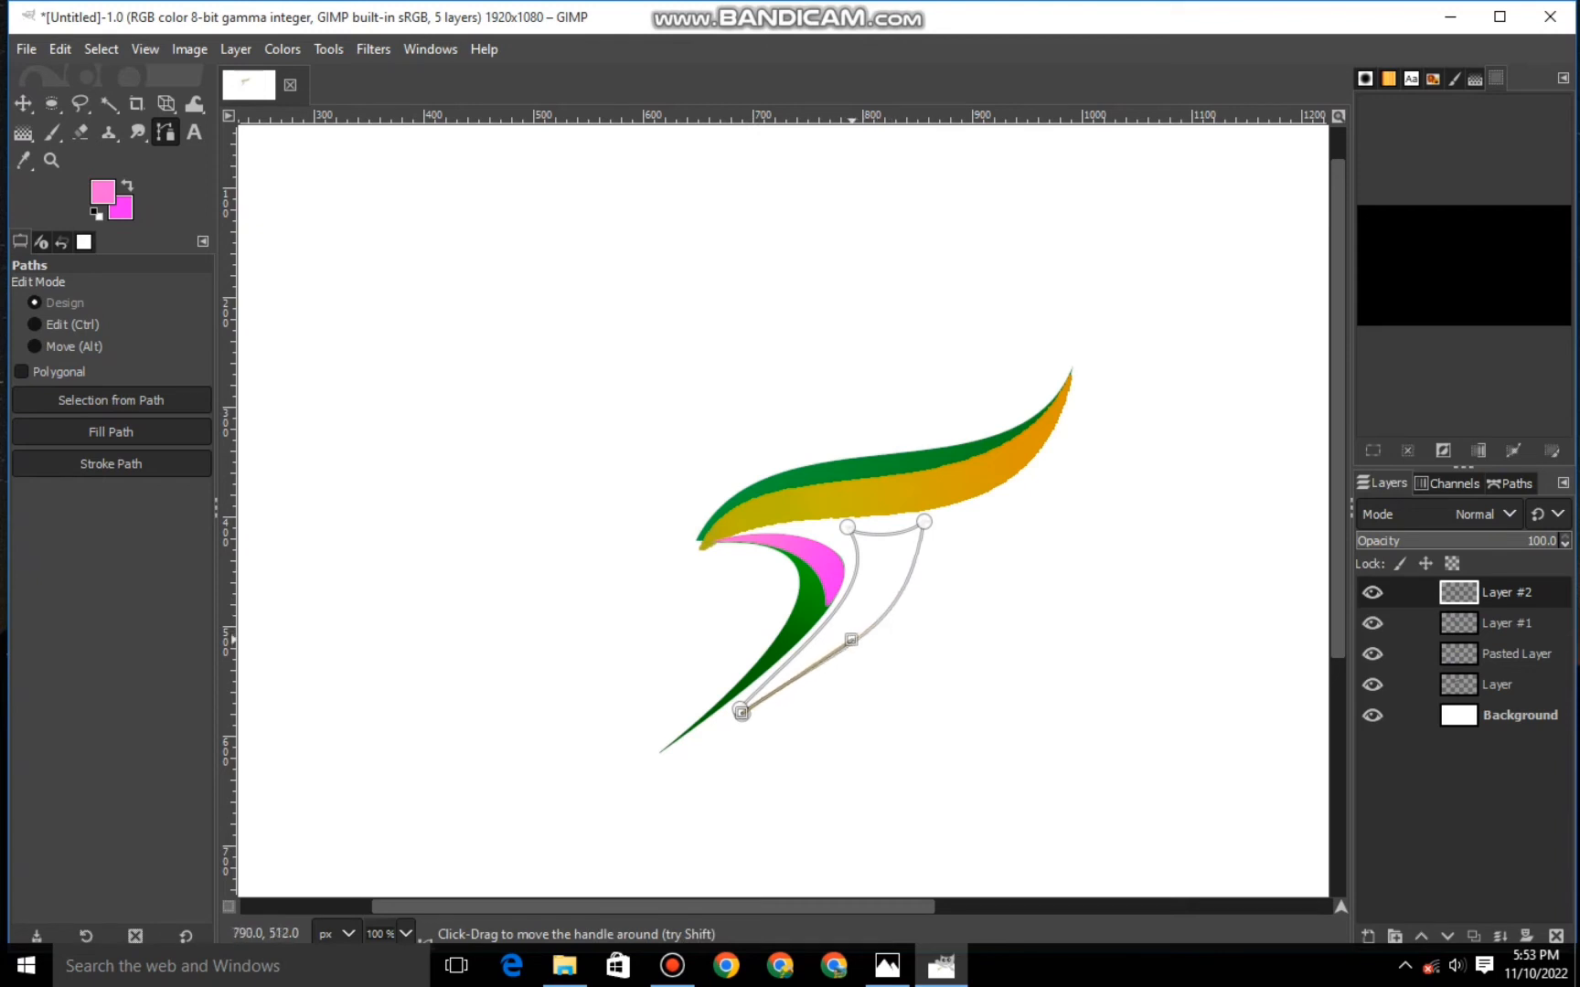
key(ctrl+z)
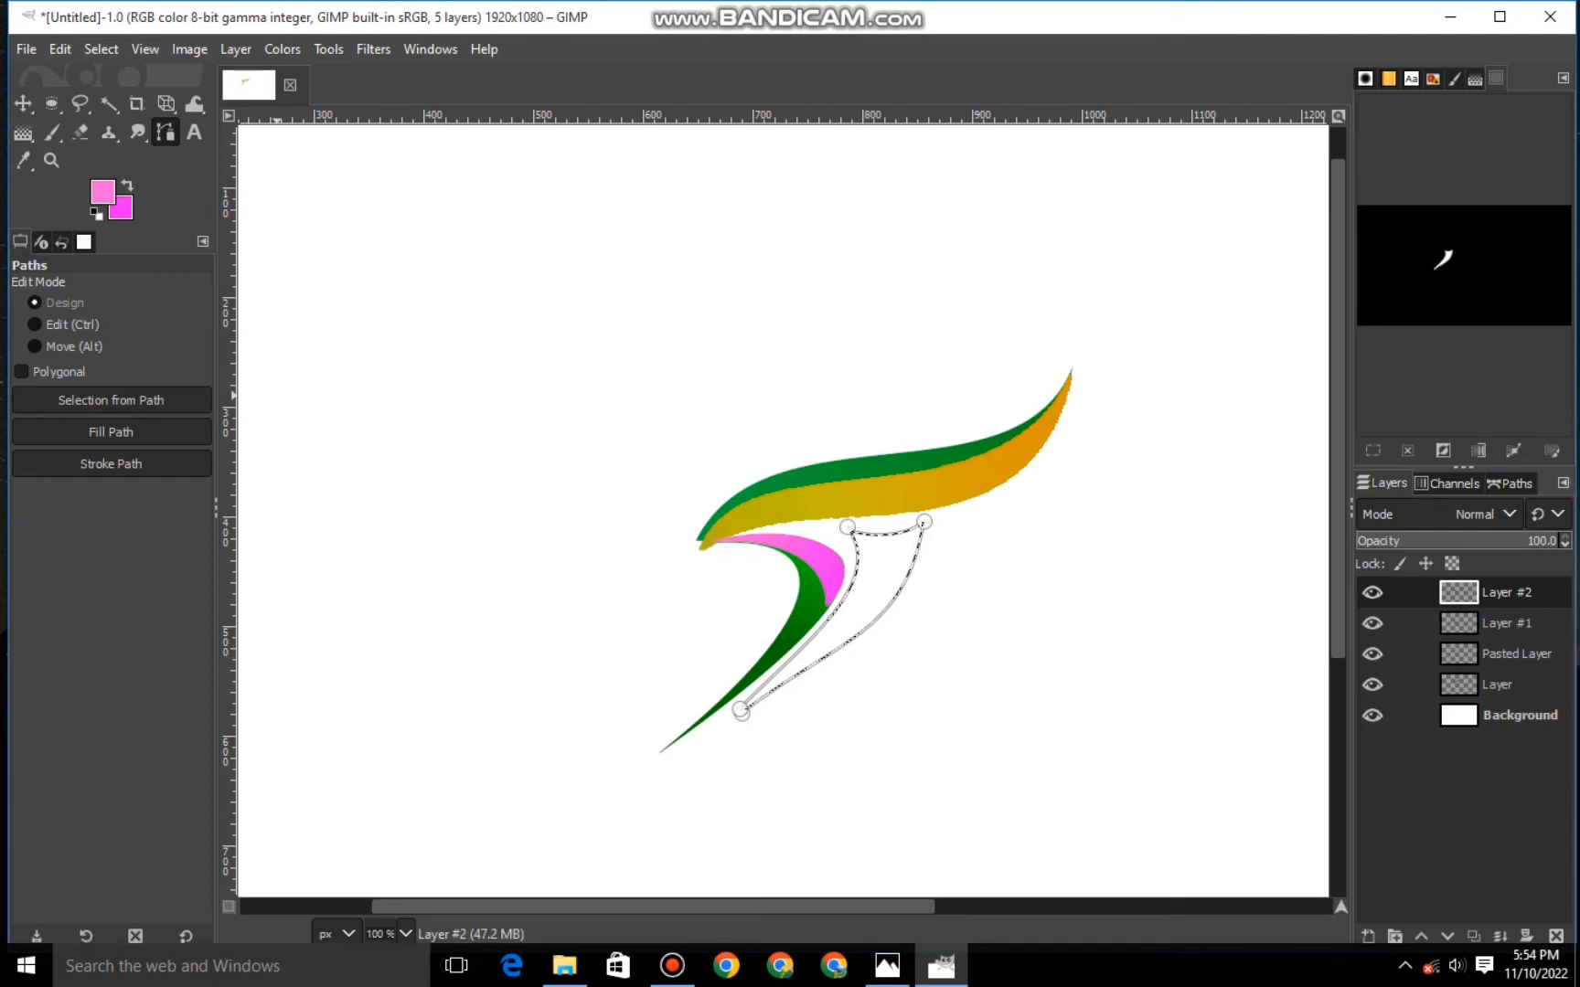
Set the foreground color to medium green and the background color to a darker green.
click(102, 192)
click(204, 197)
mouse_move(204, 197)
mouse_down()
mouse_move(204, 215)
mouse_move(187, 168)
mouse_up()
click(189, 99)
click(293, 384)
click(127, 214)
click(203, 225)
click(293, 384)
Fill the fin-shaped selection with the green gradient from its upper edge down towards its lower tip, and clear the selection.
click(22, 133)
drag(894, 547, 832, 672)
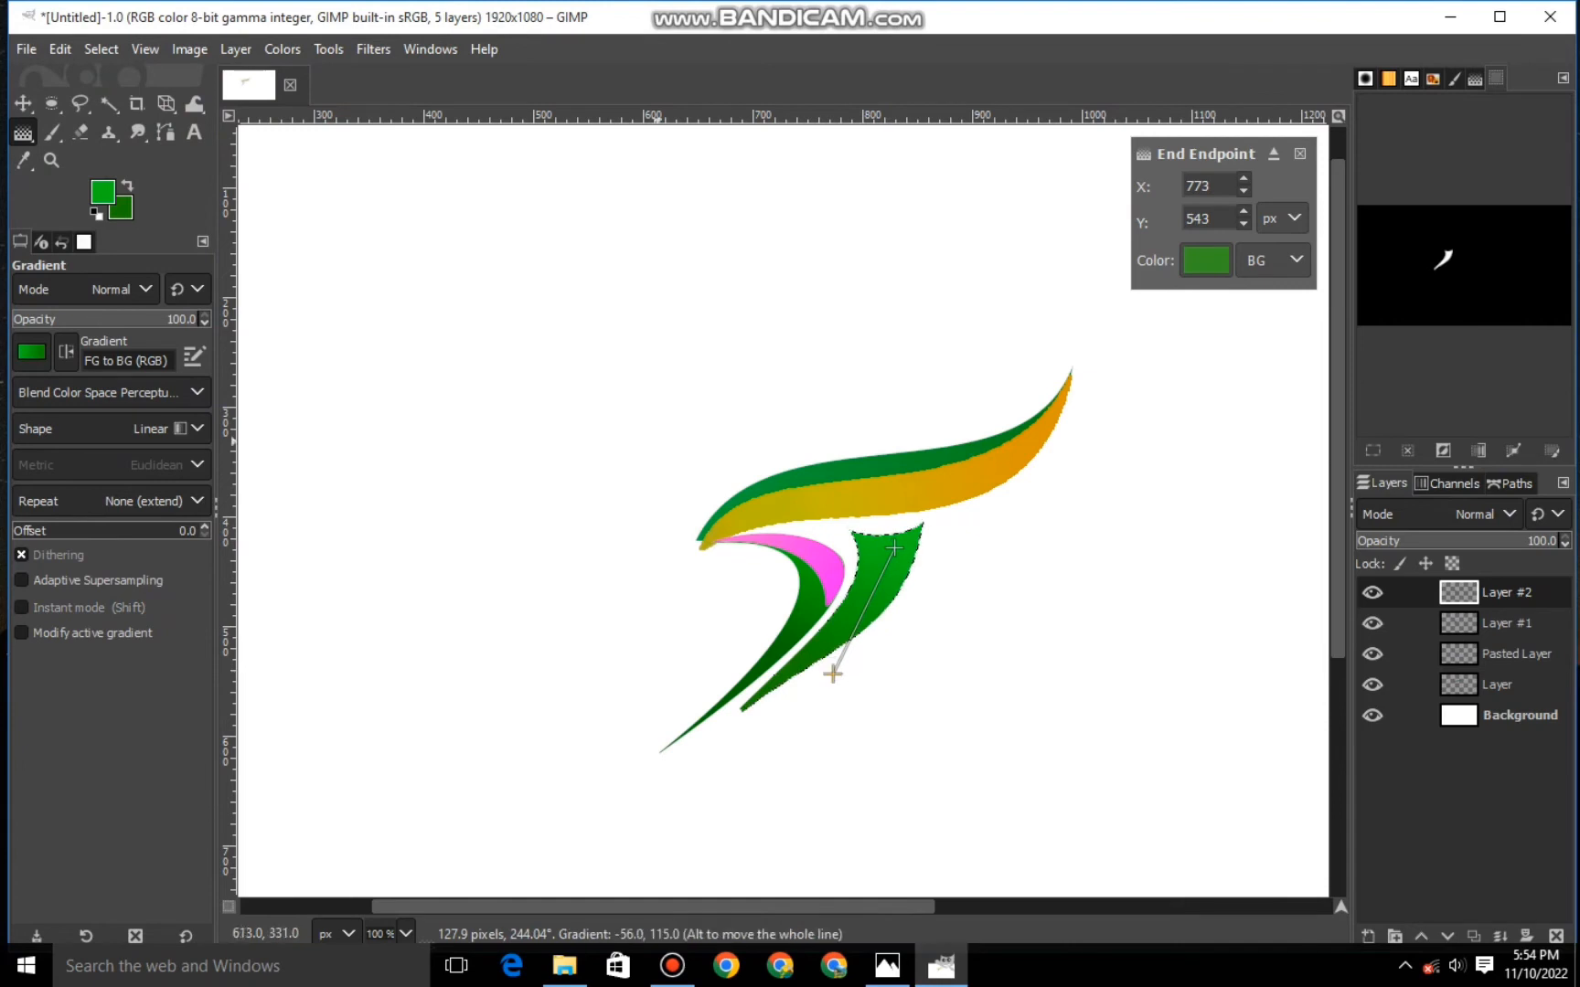
key(m)
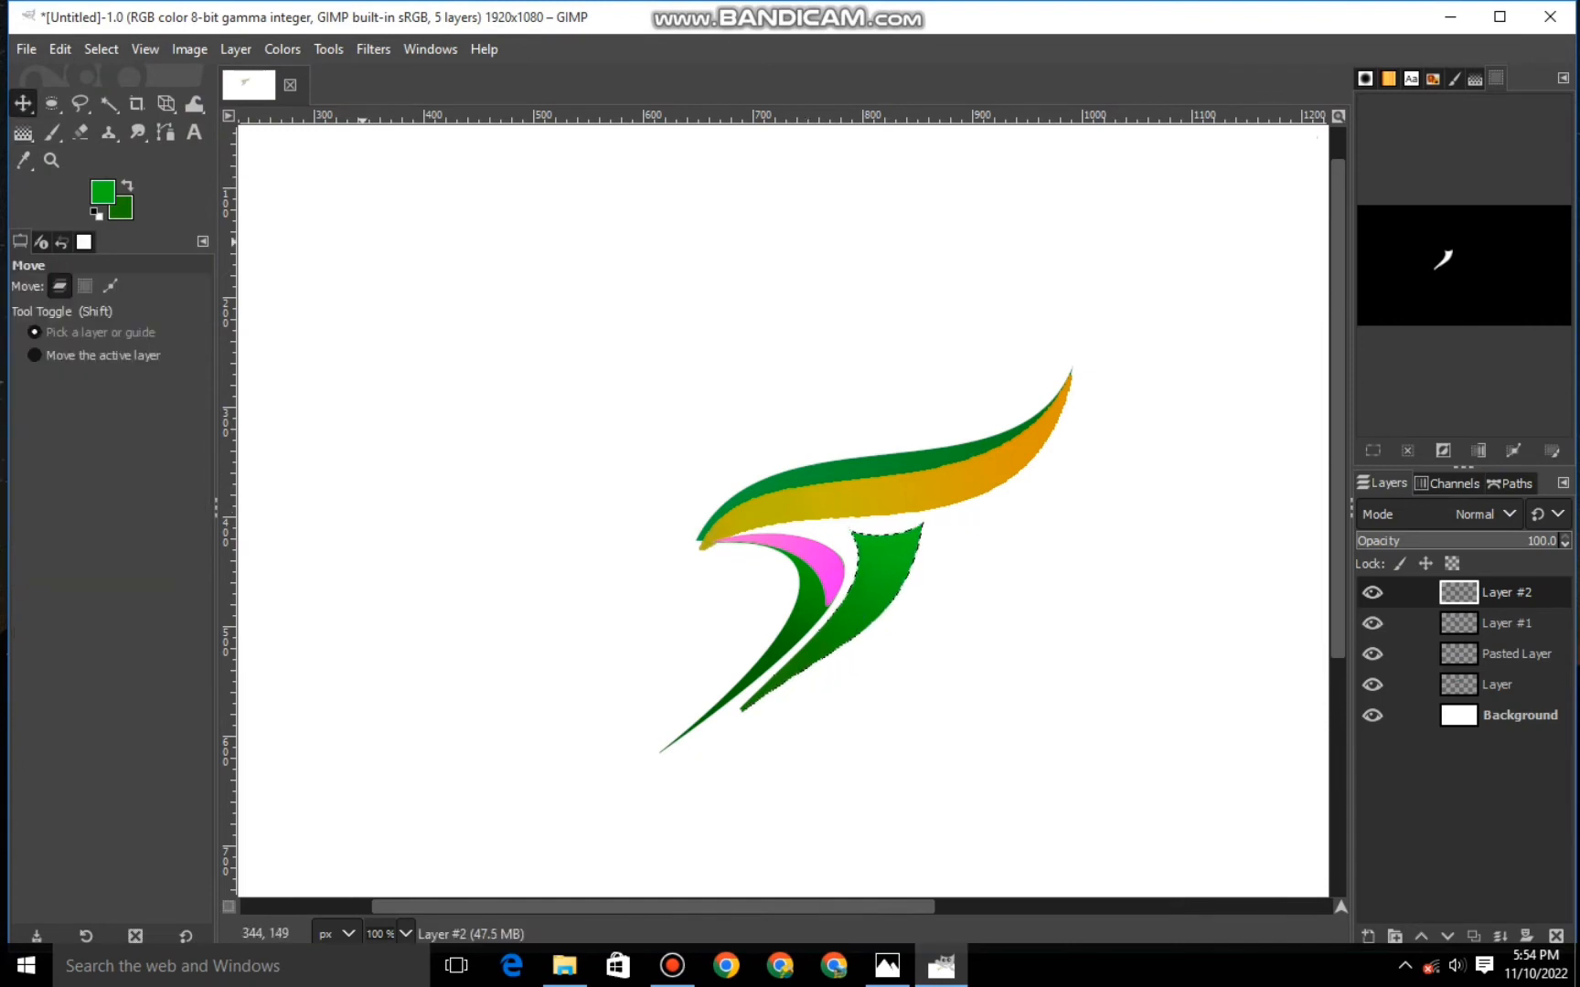
click(101, 49)
click(128, 107)
Add a new transparent layer above the existing layers.
click(1368, 936)
click(1403, 906)
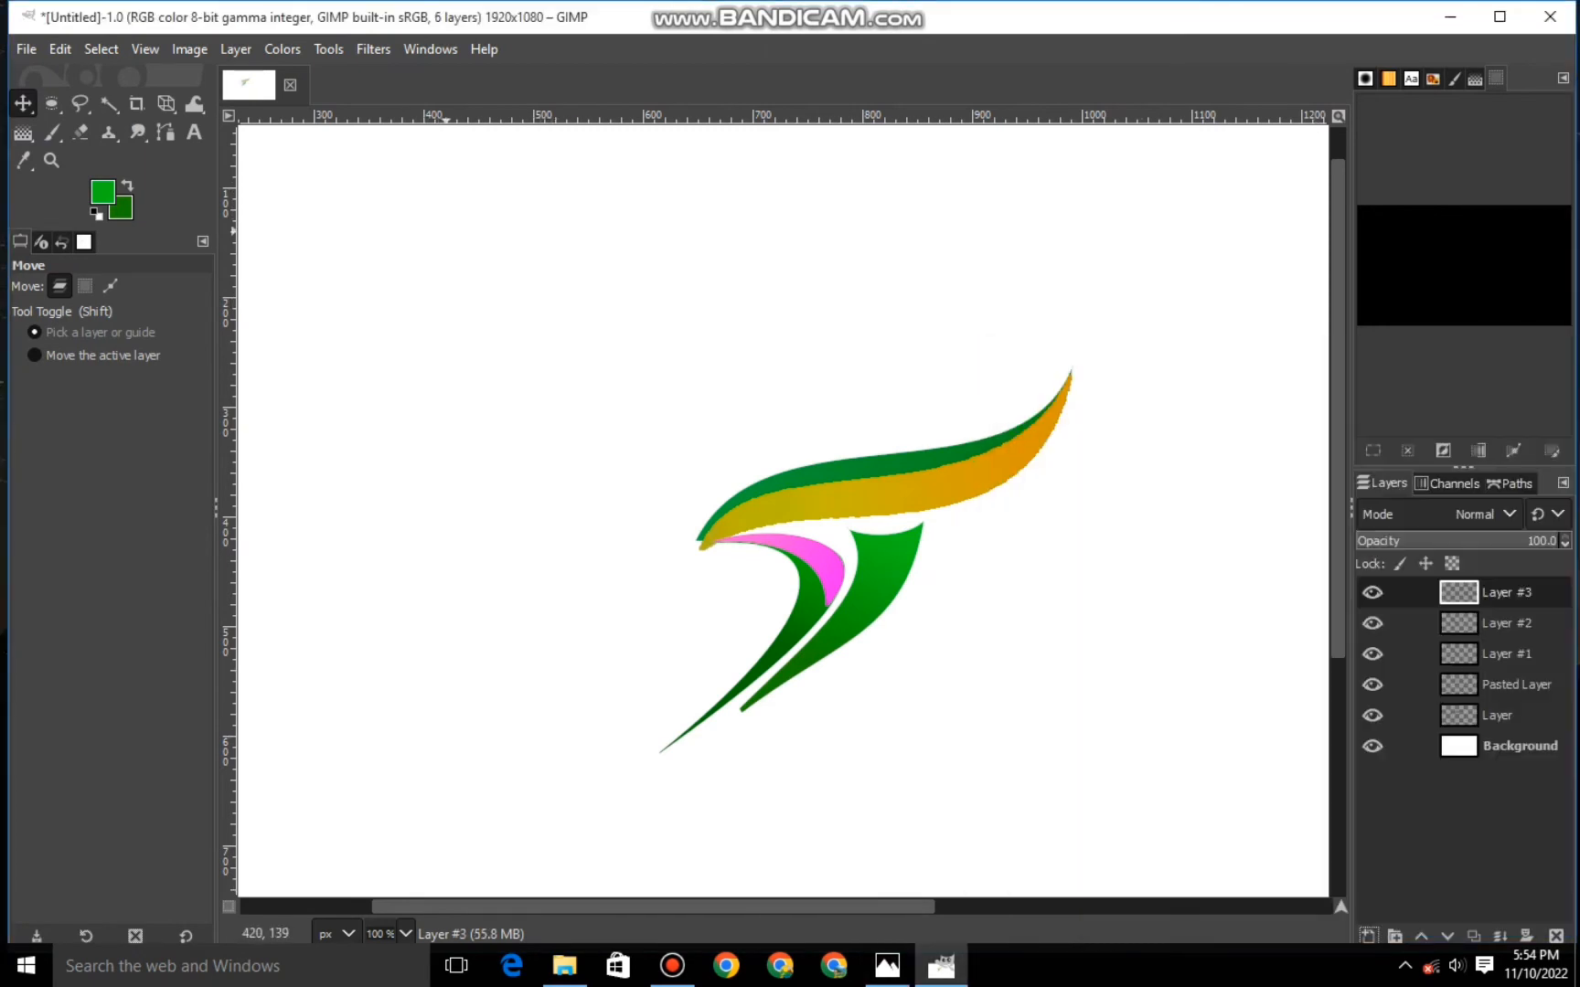
Draw a closed curved path with the Paths tool over the outer part of the green fin, from its upper edge to its outer side.
click(166, 131)
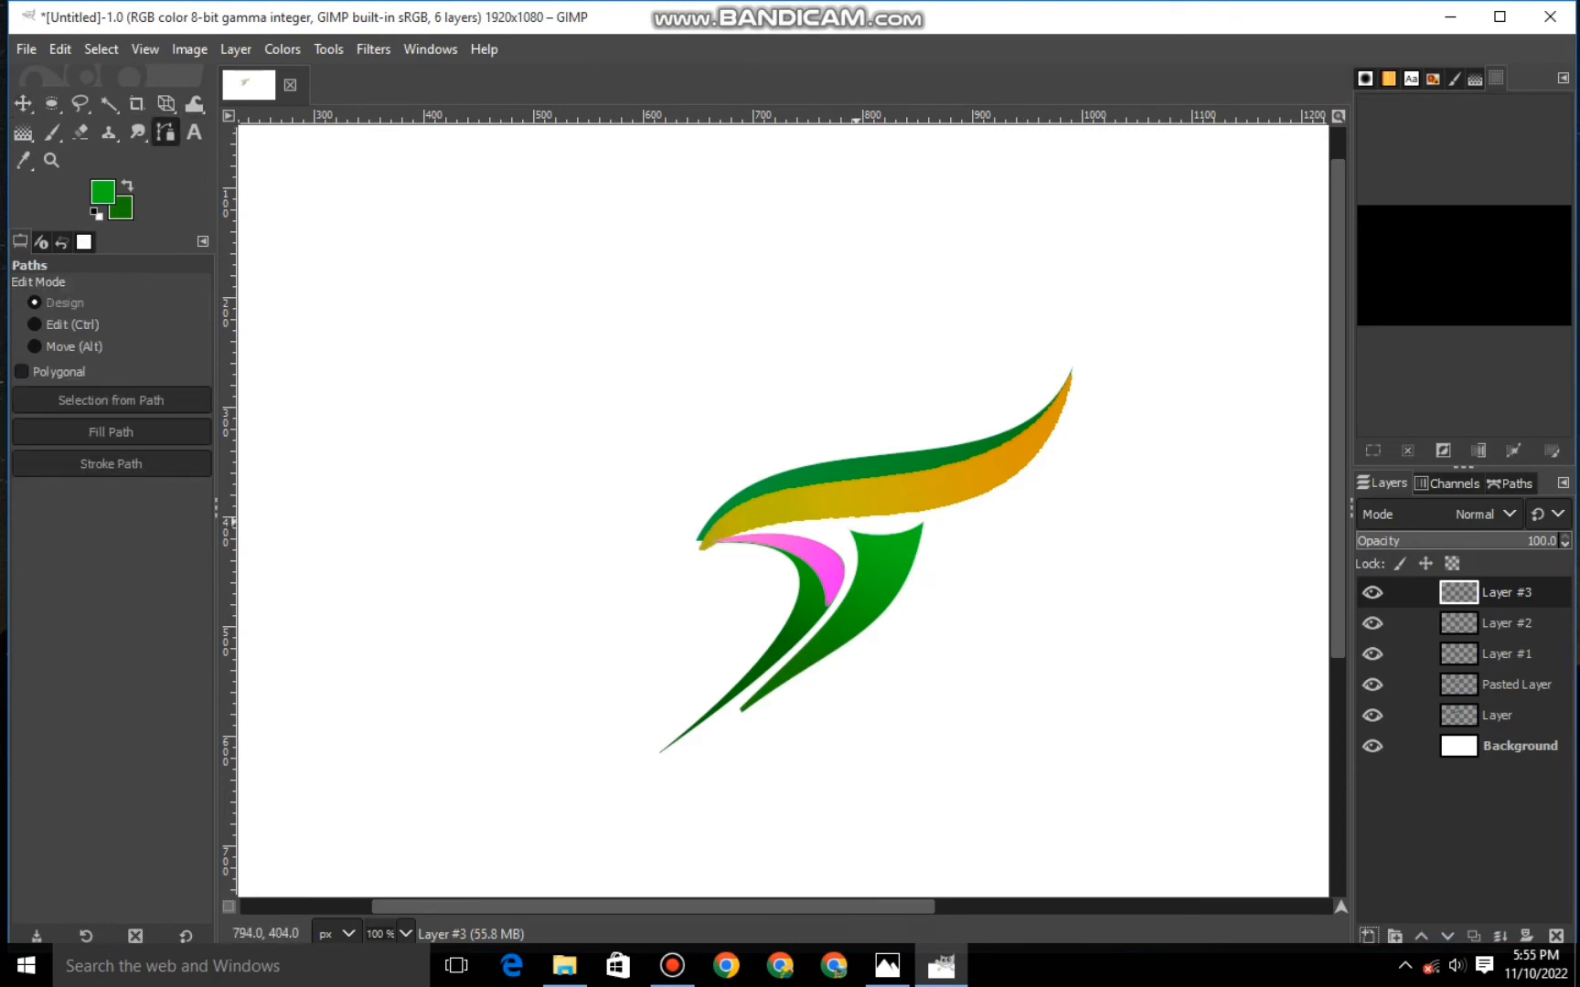
click(850, 531)
click(874, 621)
drag(874, 621, 884, 578)
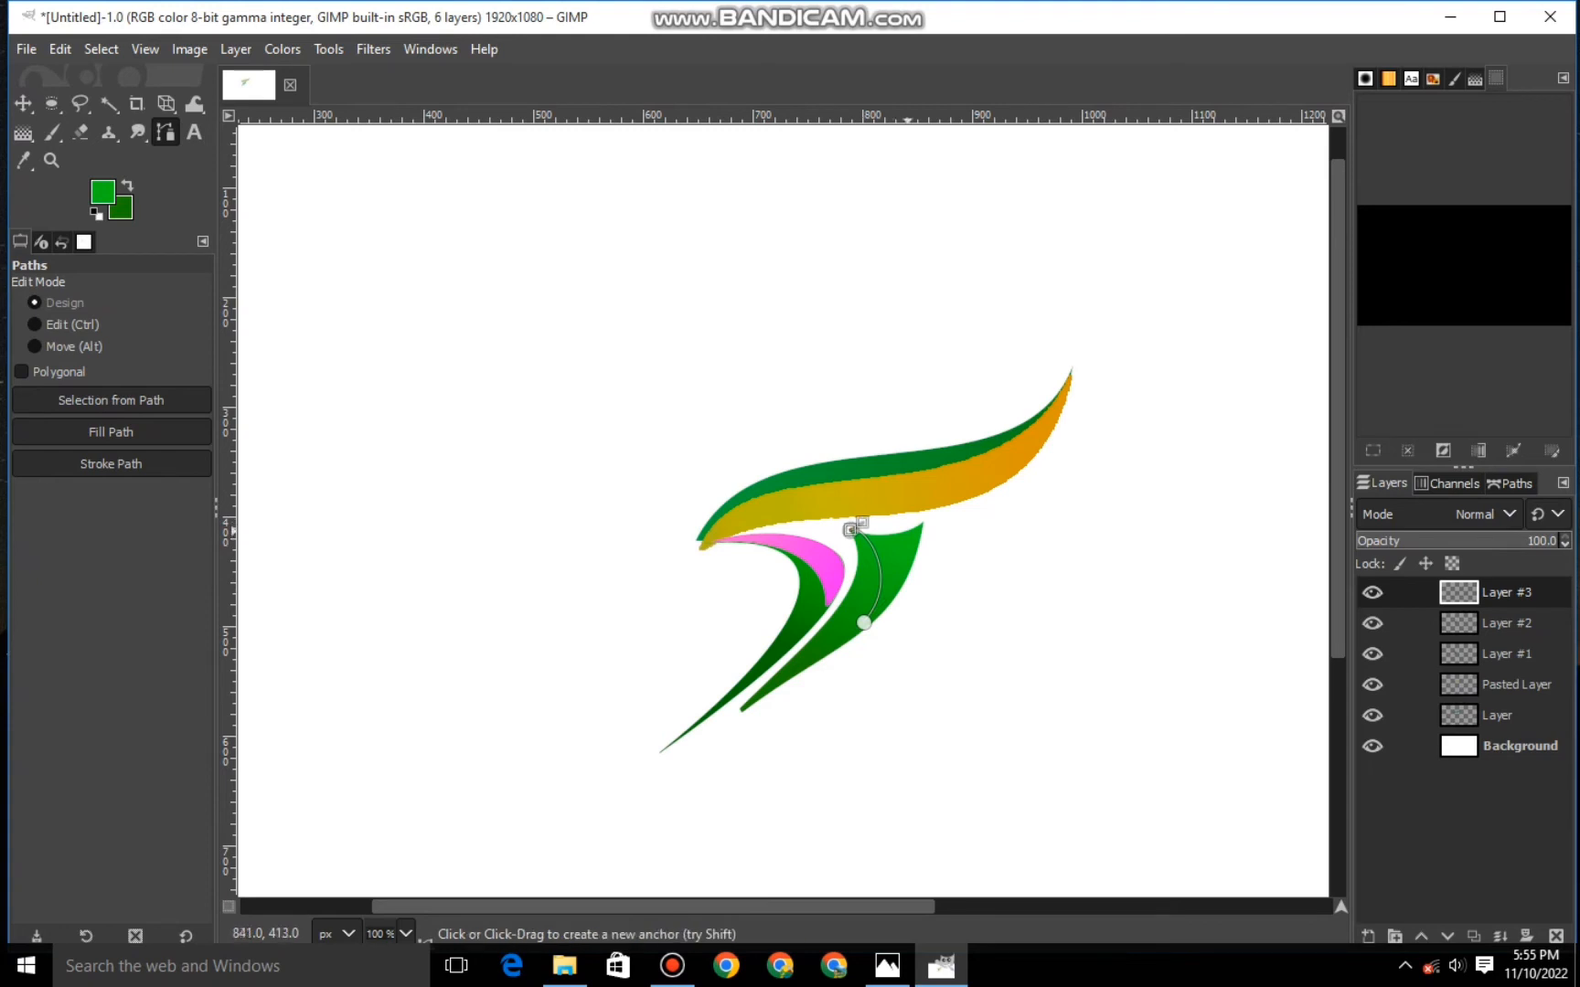
click(922, 529)
click(922, 530)
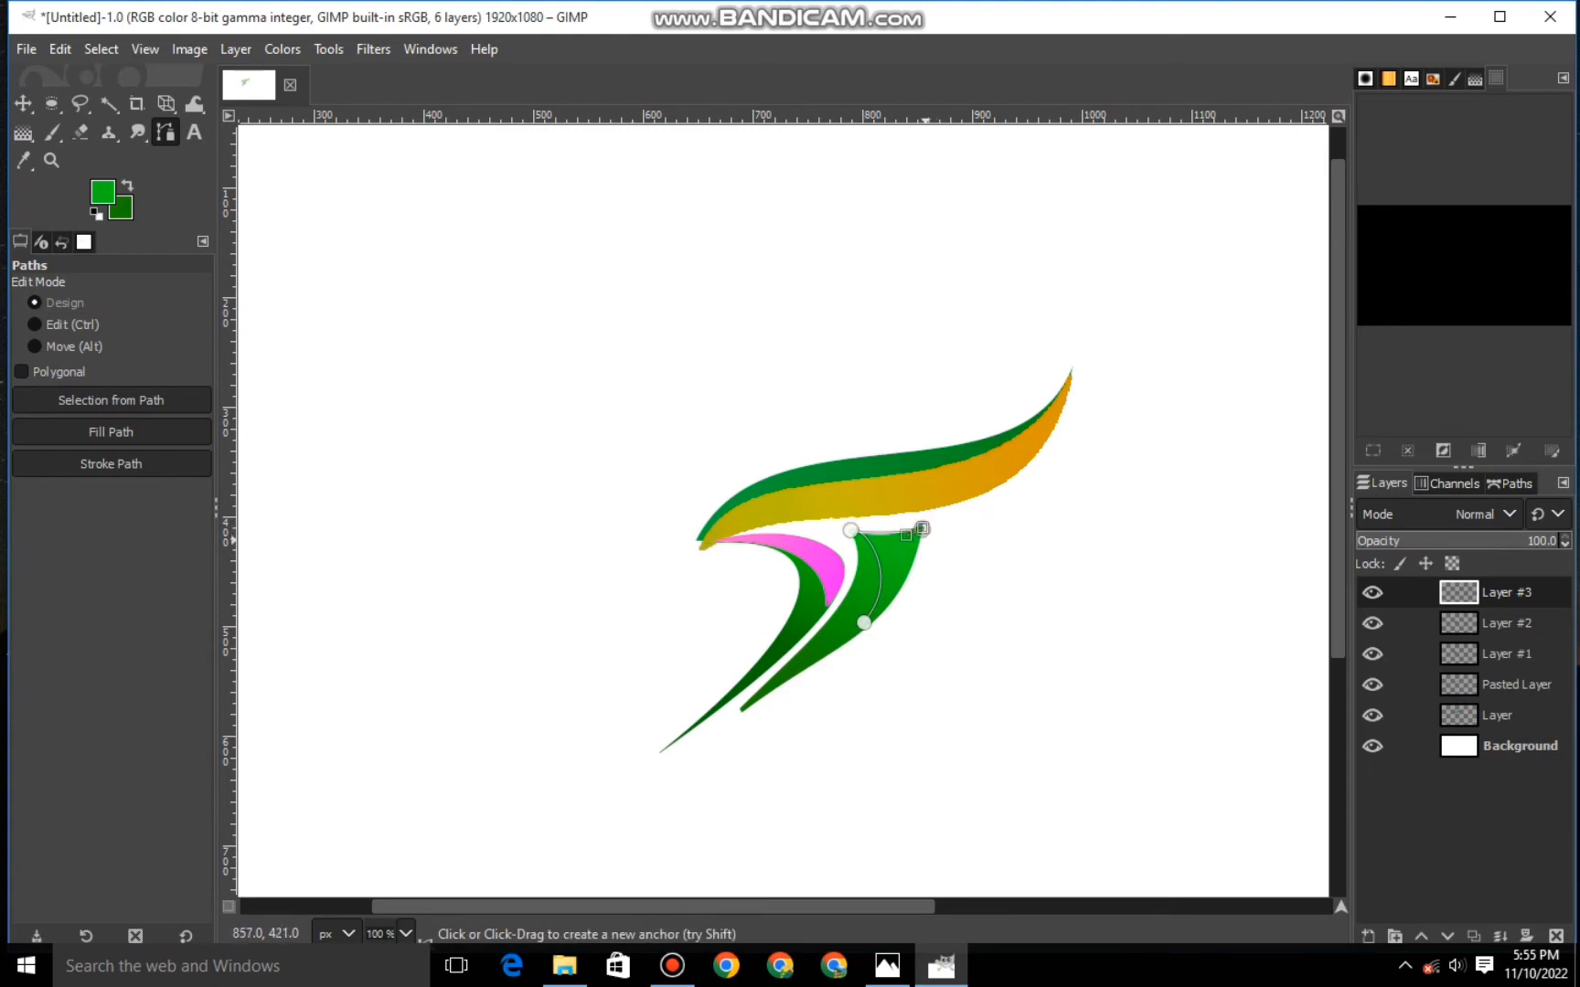
ctrl+click(865, 624)
drag(893, 577, 903, 585)
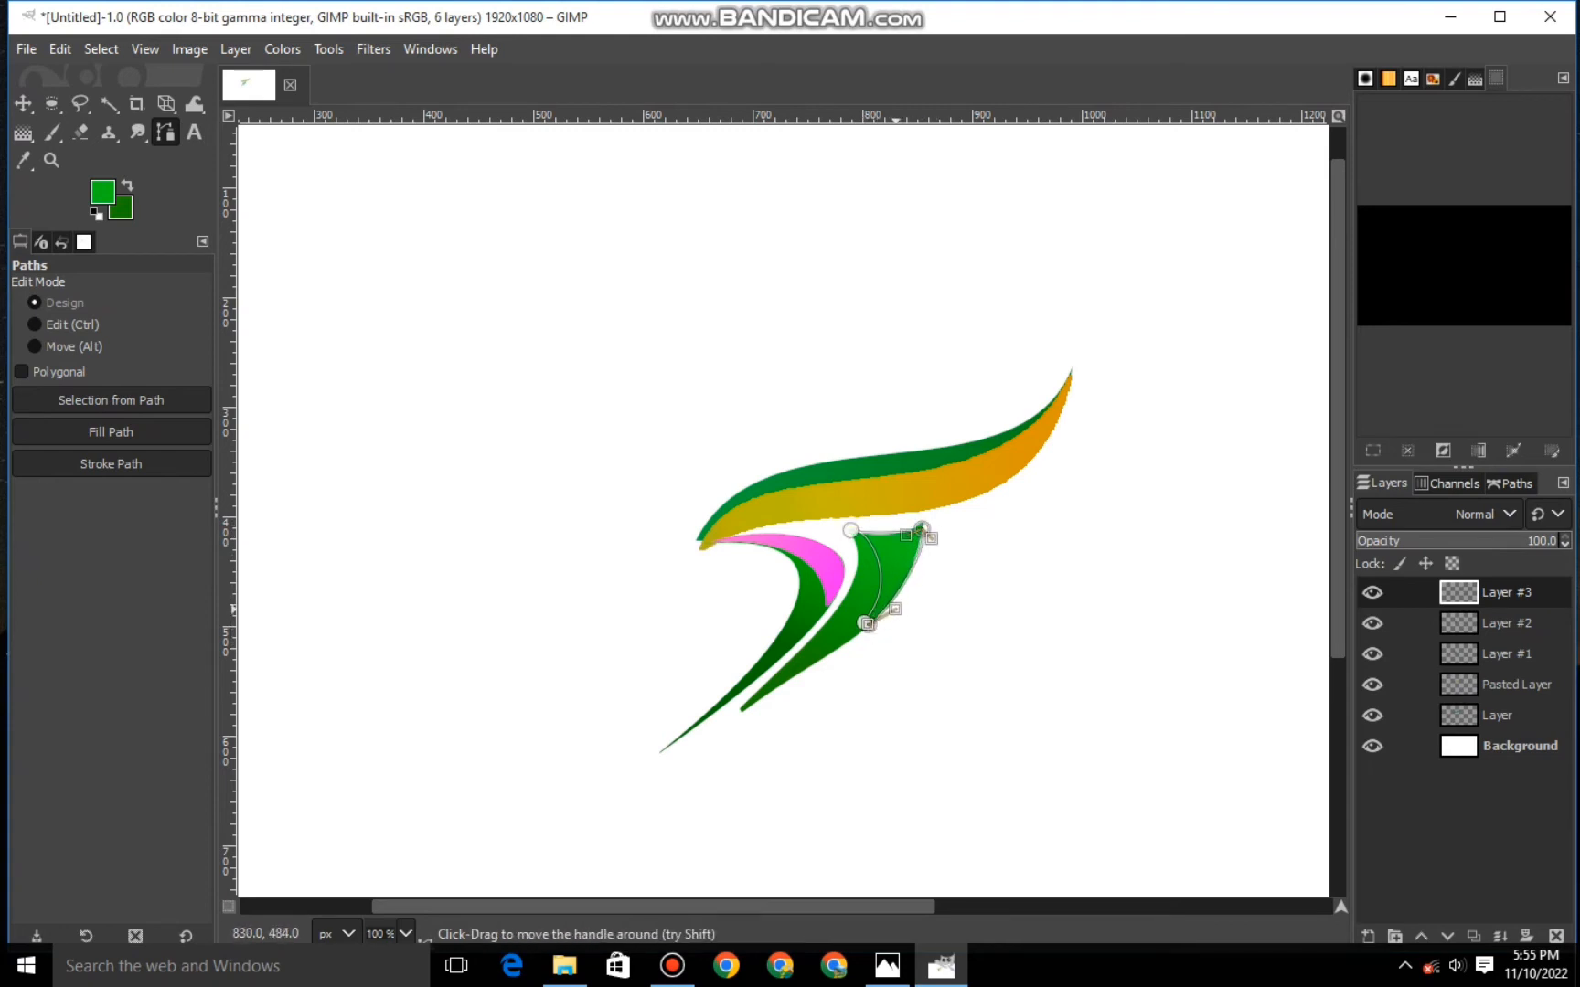
Refine the path's anchors and handles to follow the fin's upper and outer edges with a curved inner side, and convert it to a selection.
scroll(869, 559, up, 2)
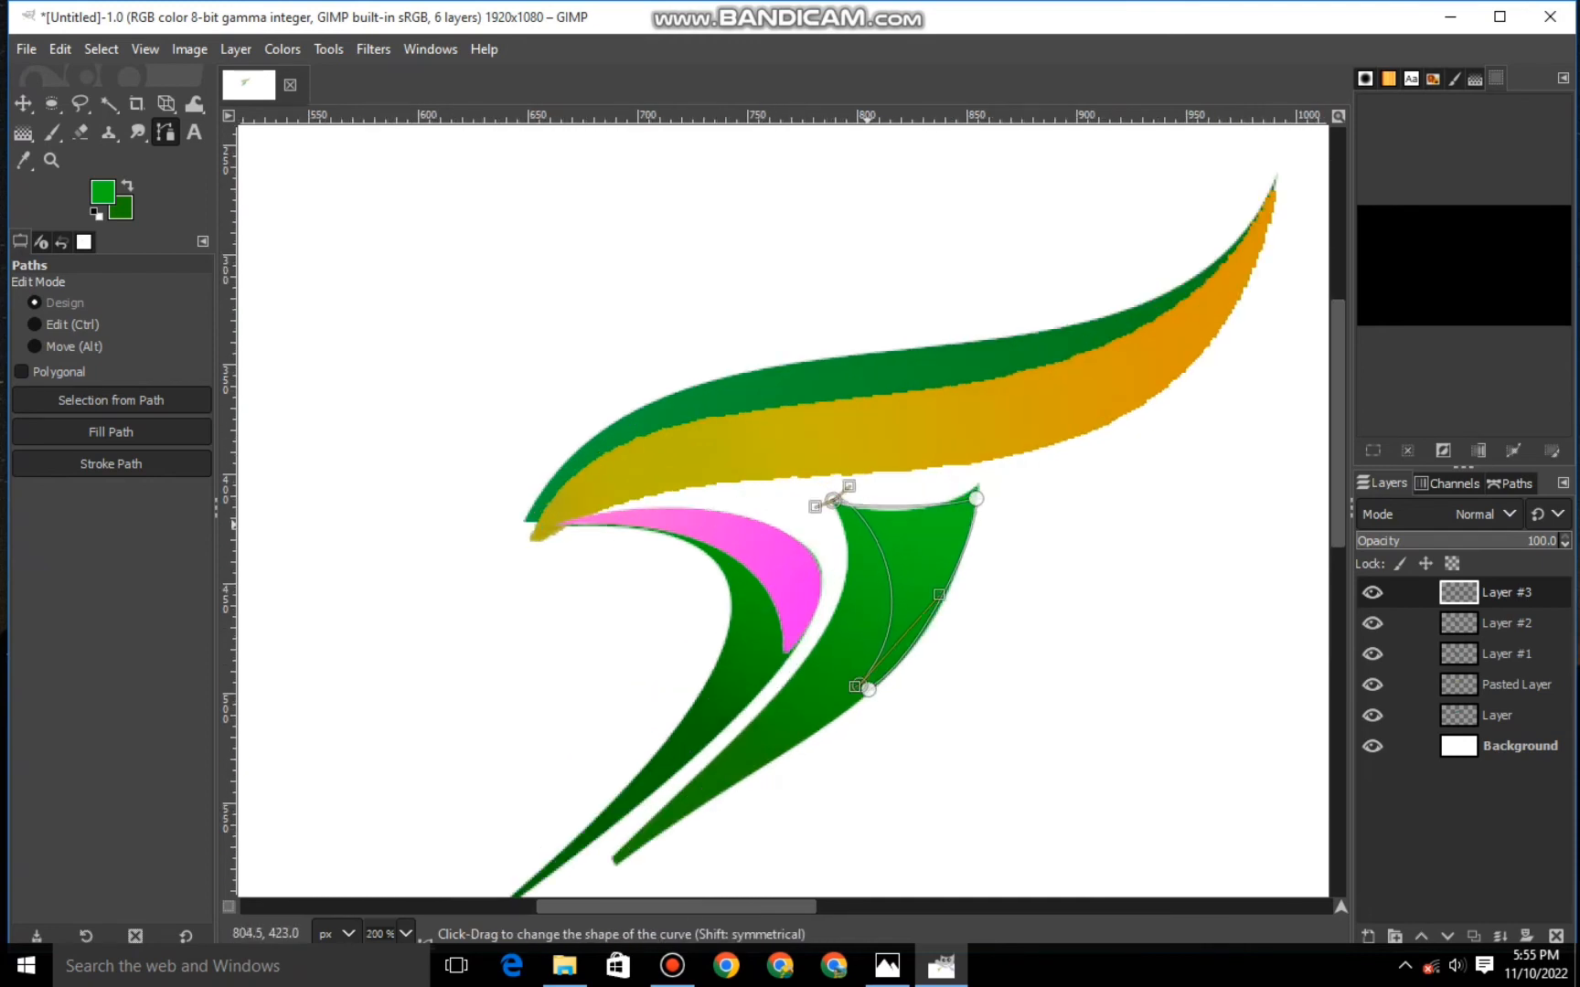
drag(957, 579, 949, 581)
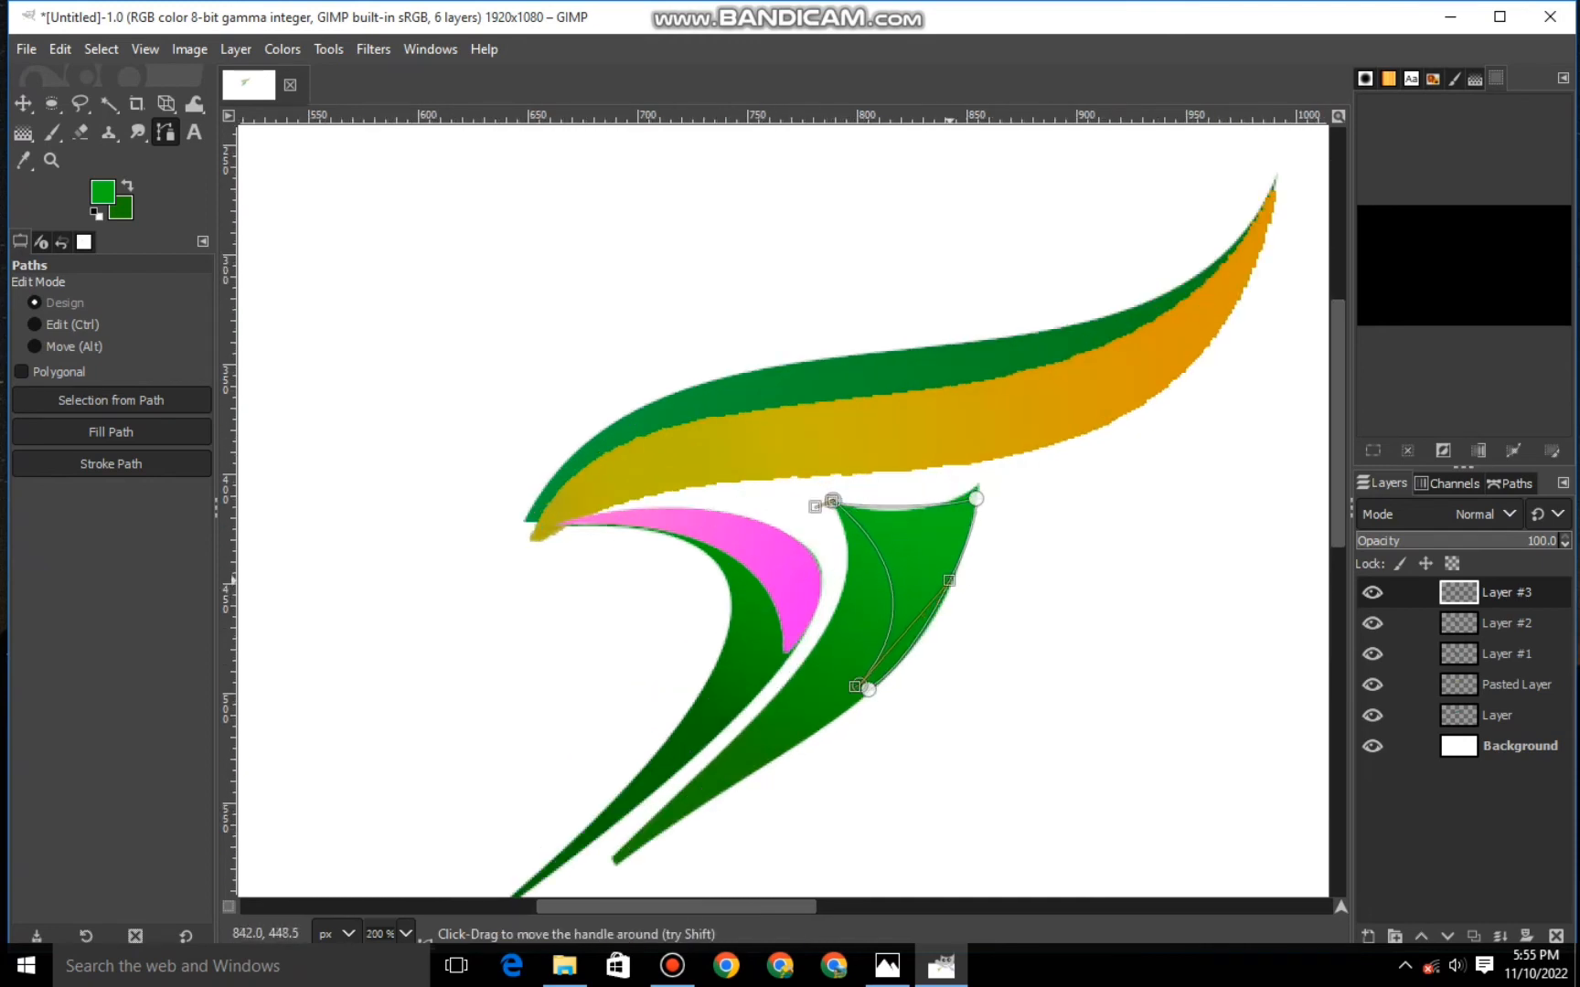
drag(815, 507, 873, 512)
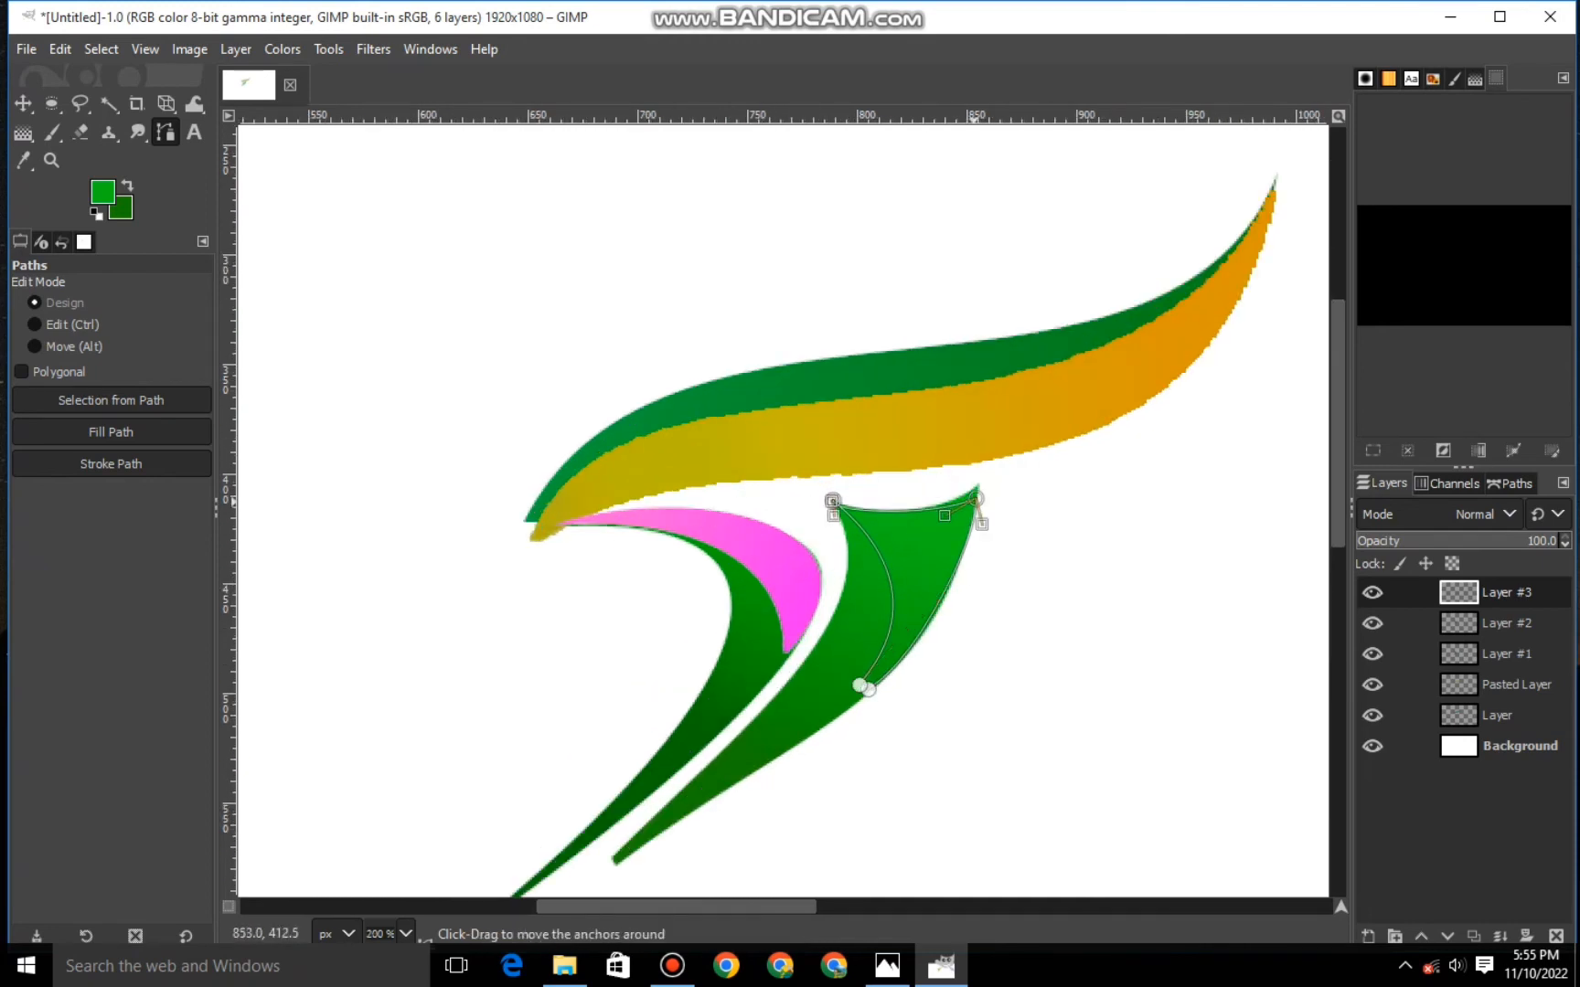
mouse_move(977, 500)
mouse_down()
mouse_move(931, 523)
mouse_move(976, 494)
mouse_up()
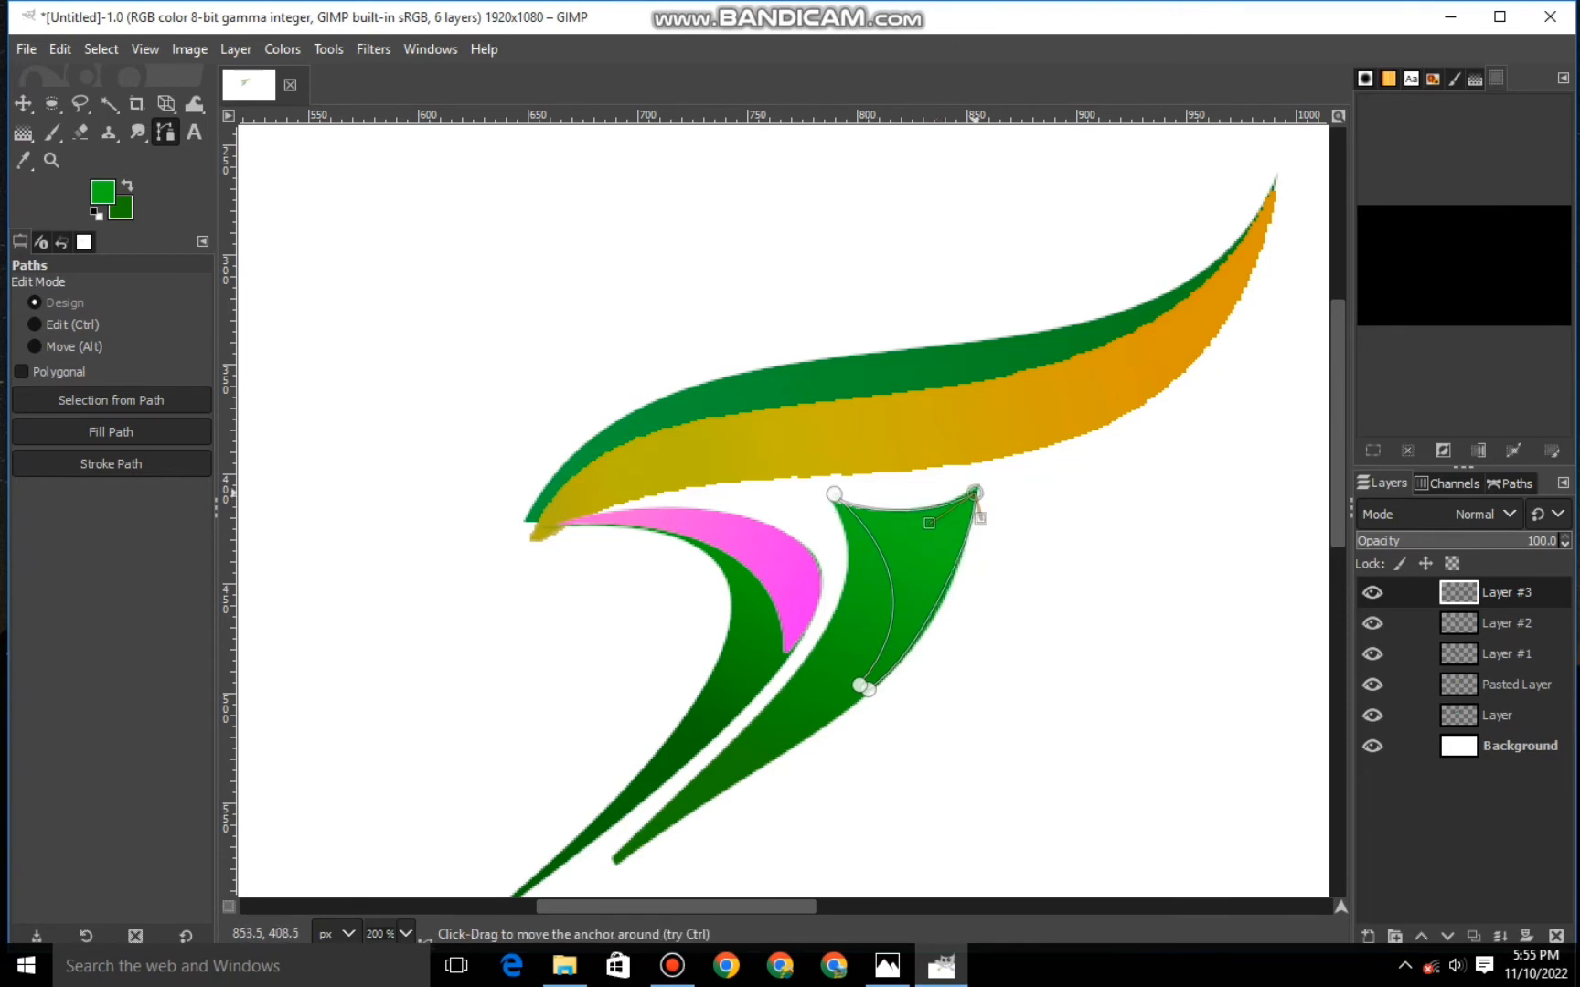
click(869, 689)
drag(923, 655, 952, 582)
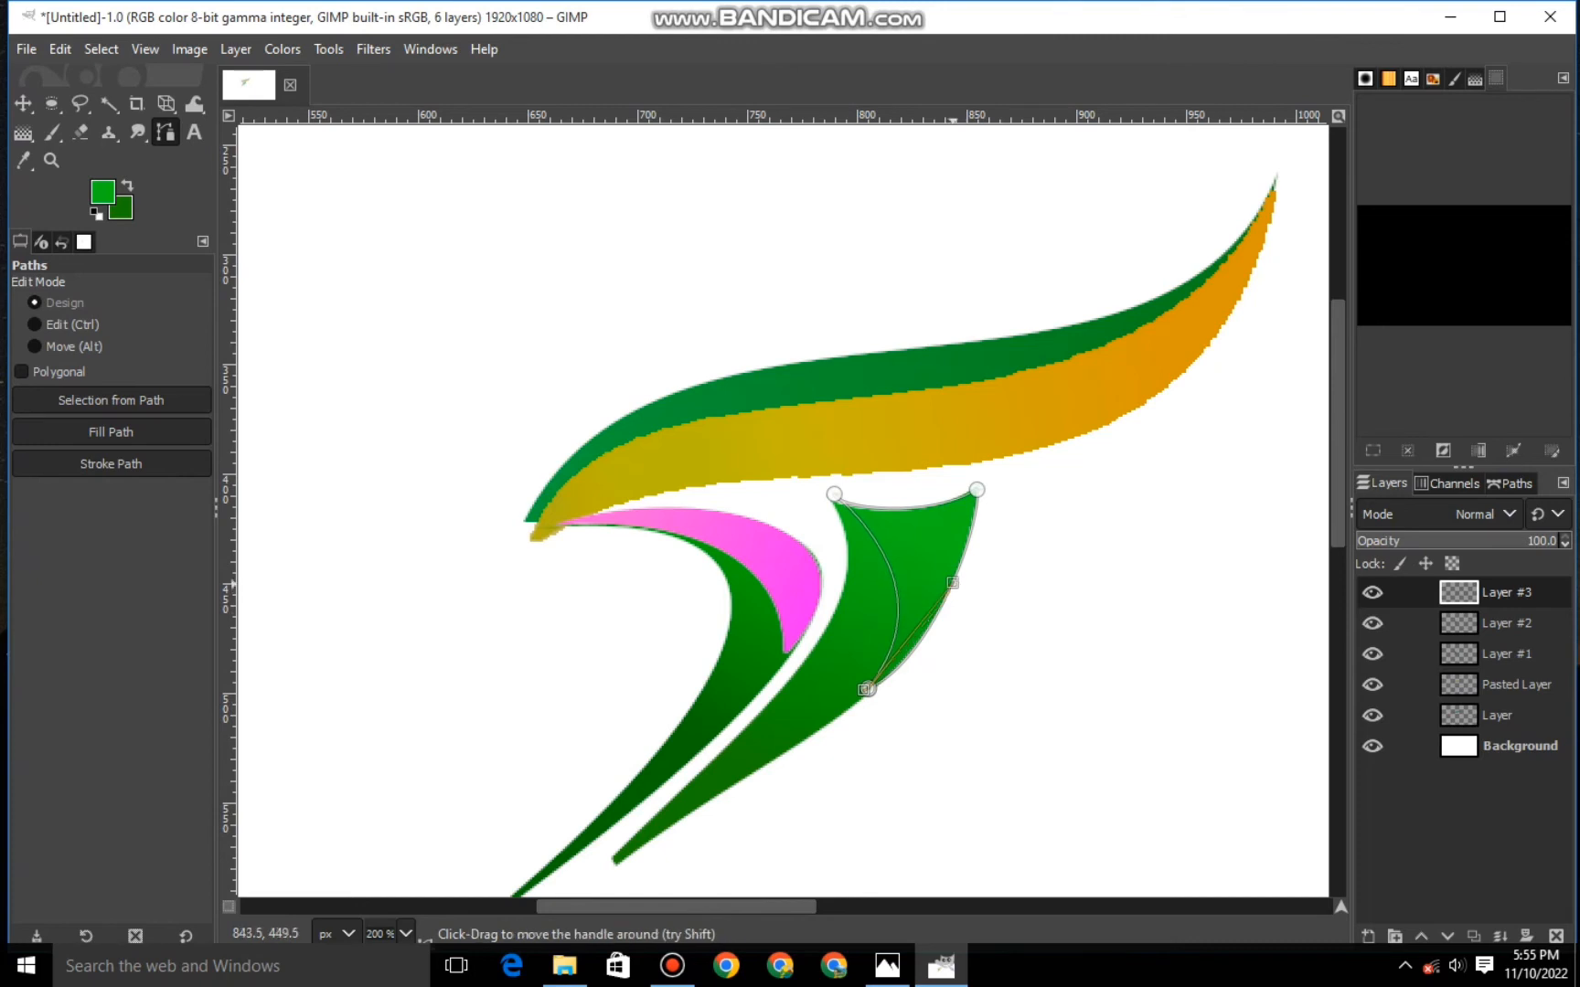
click(834, 494)
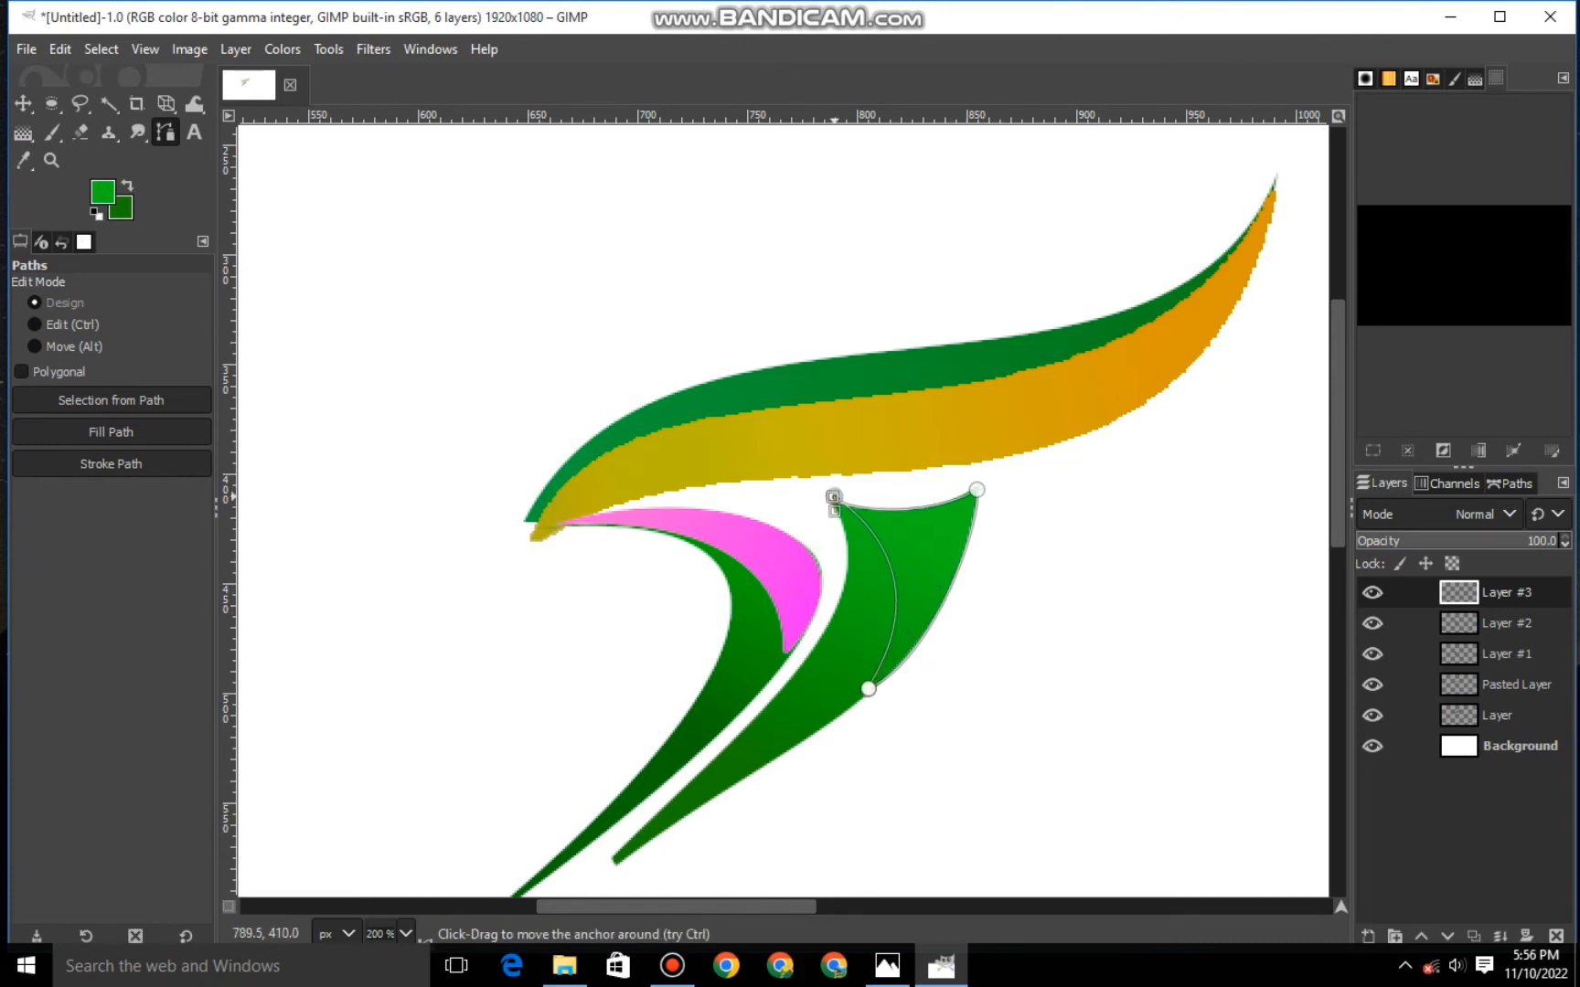
drag(834, 497, 831, 496)
click(871, 526)
key(ctrl+z)
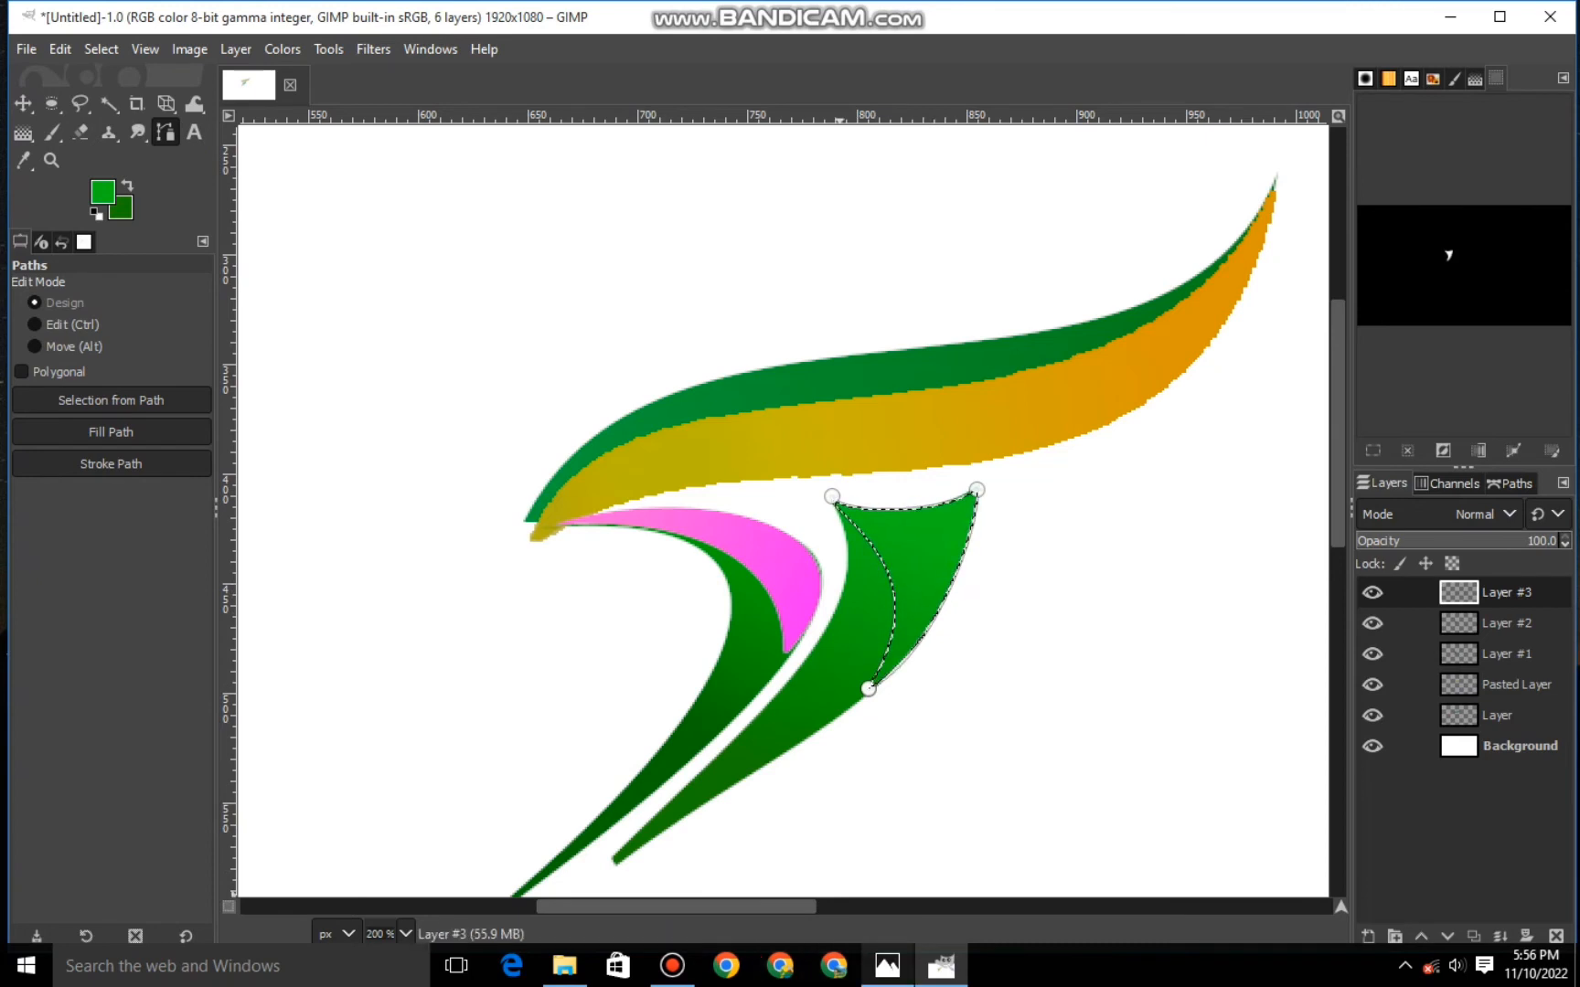
Set the foreground color to orange-yellow and the background color to a darker orange.
click(102, 192)
click(187, 99)
drag(203, 217, 203, 270)
click(188, 115)
click(294, 384)
click(119, 210)
drag(187, 139, 188, 128)
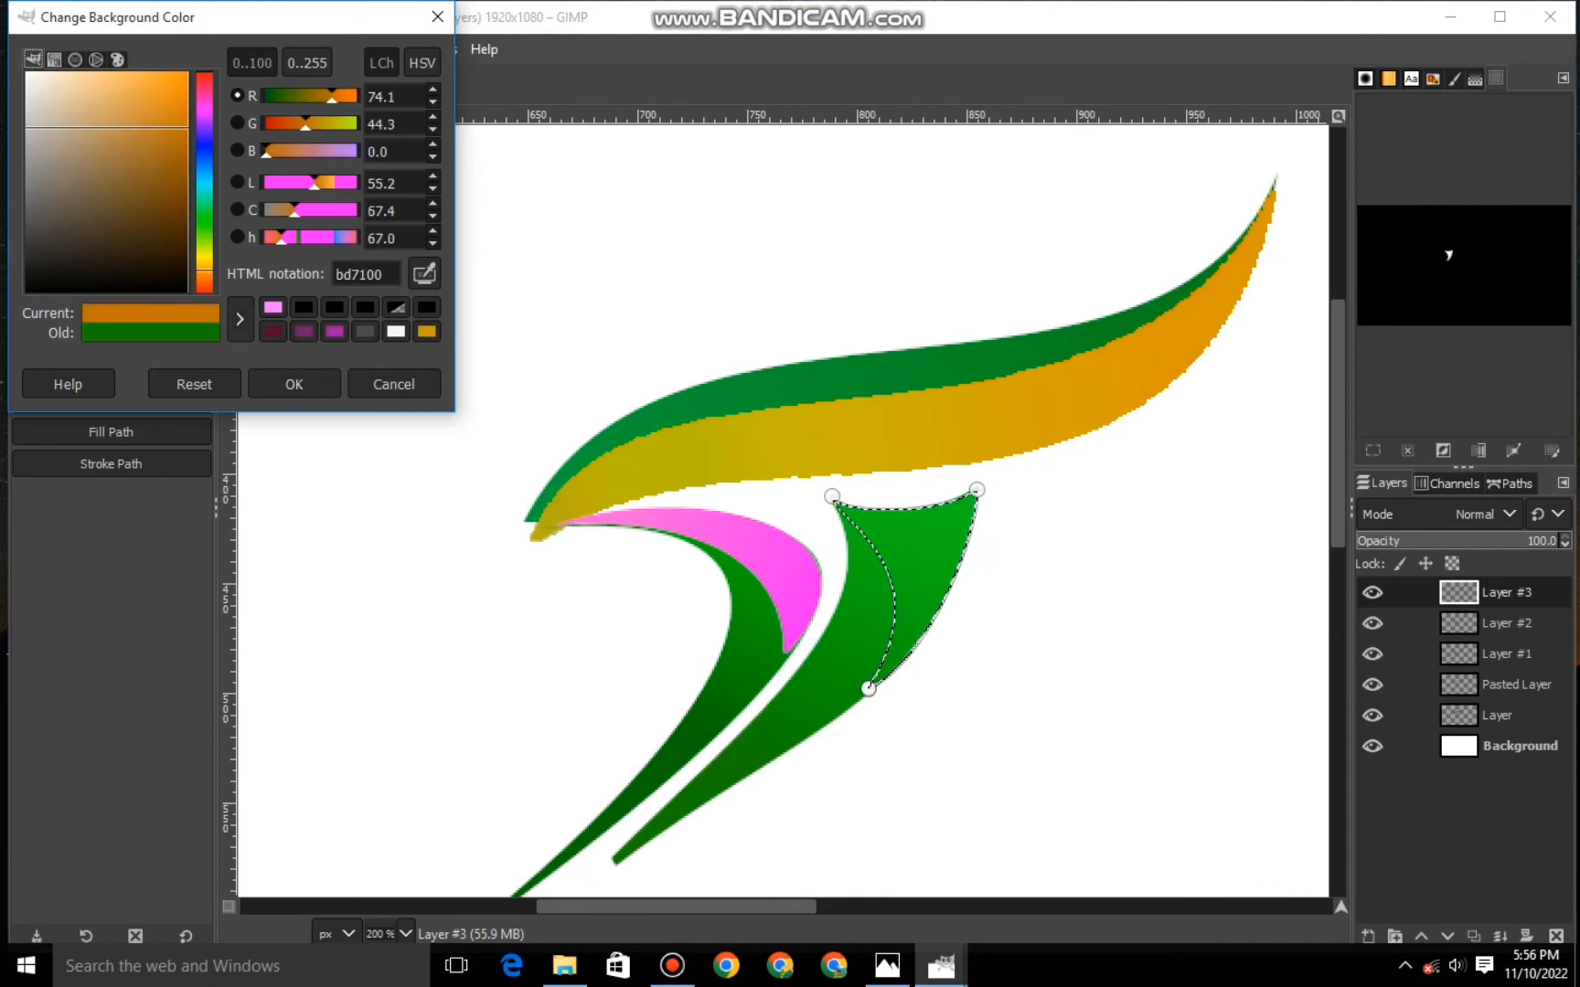
click(204, 275)
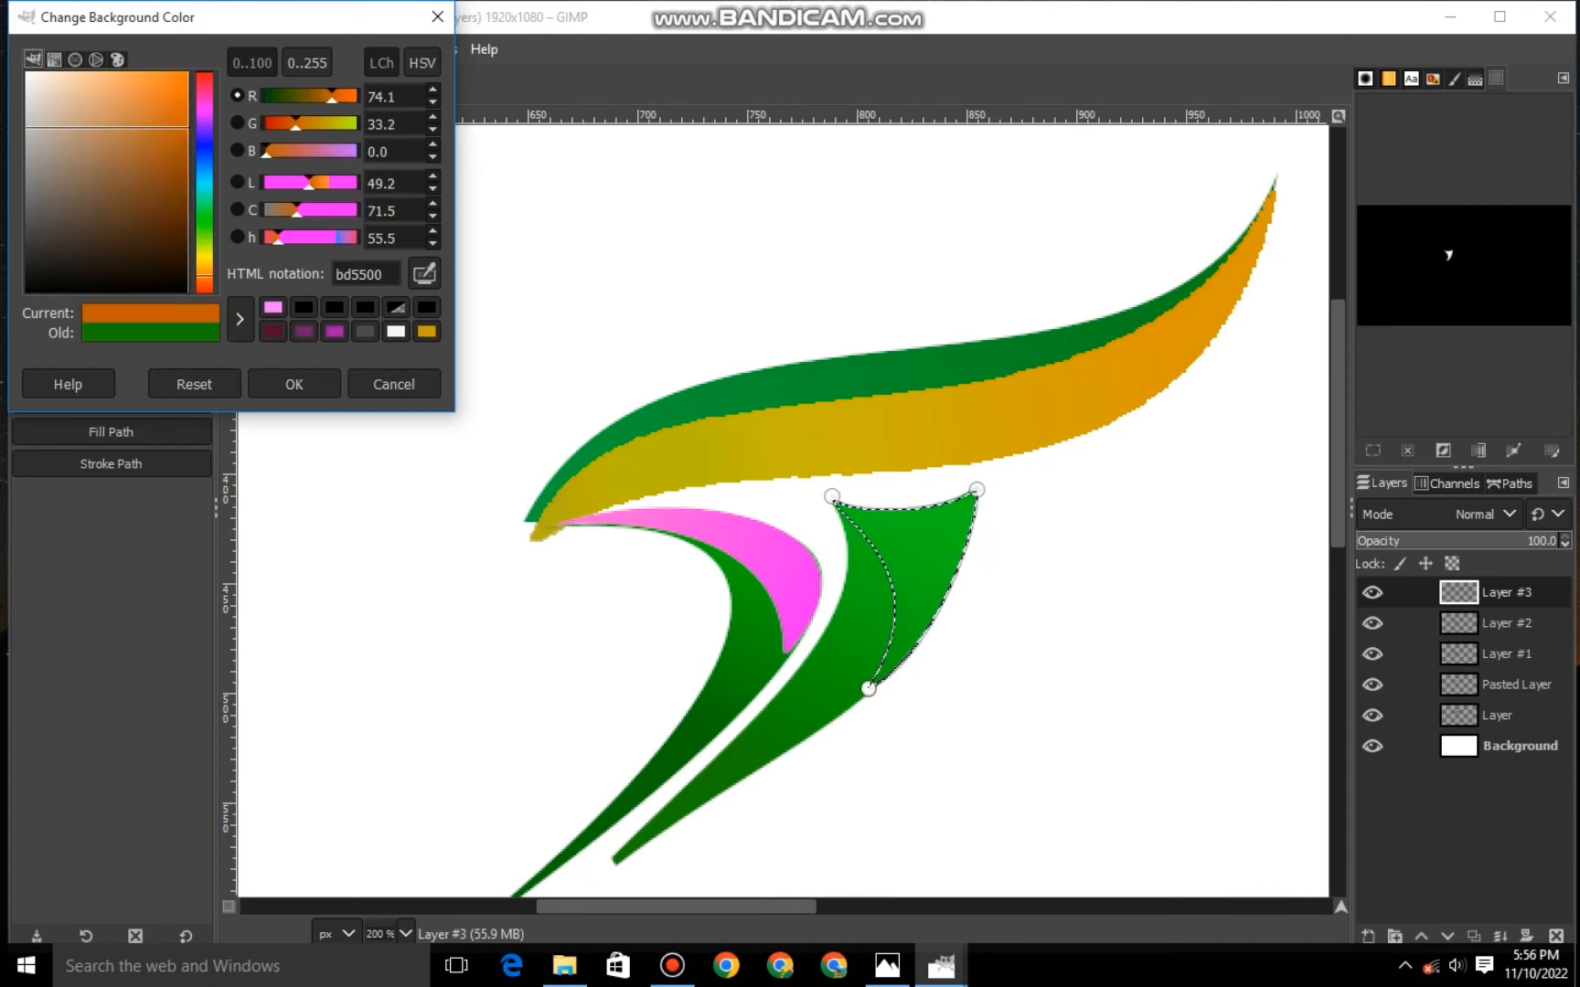
drag(187, 158, 188, 130)
click(294, 384)
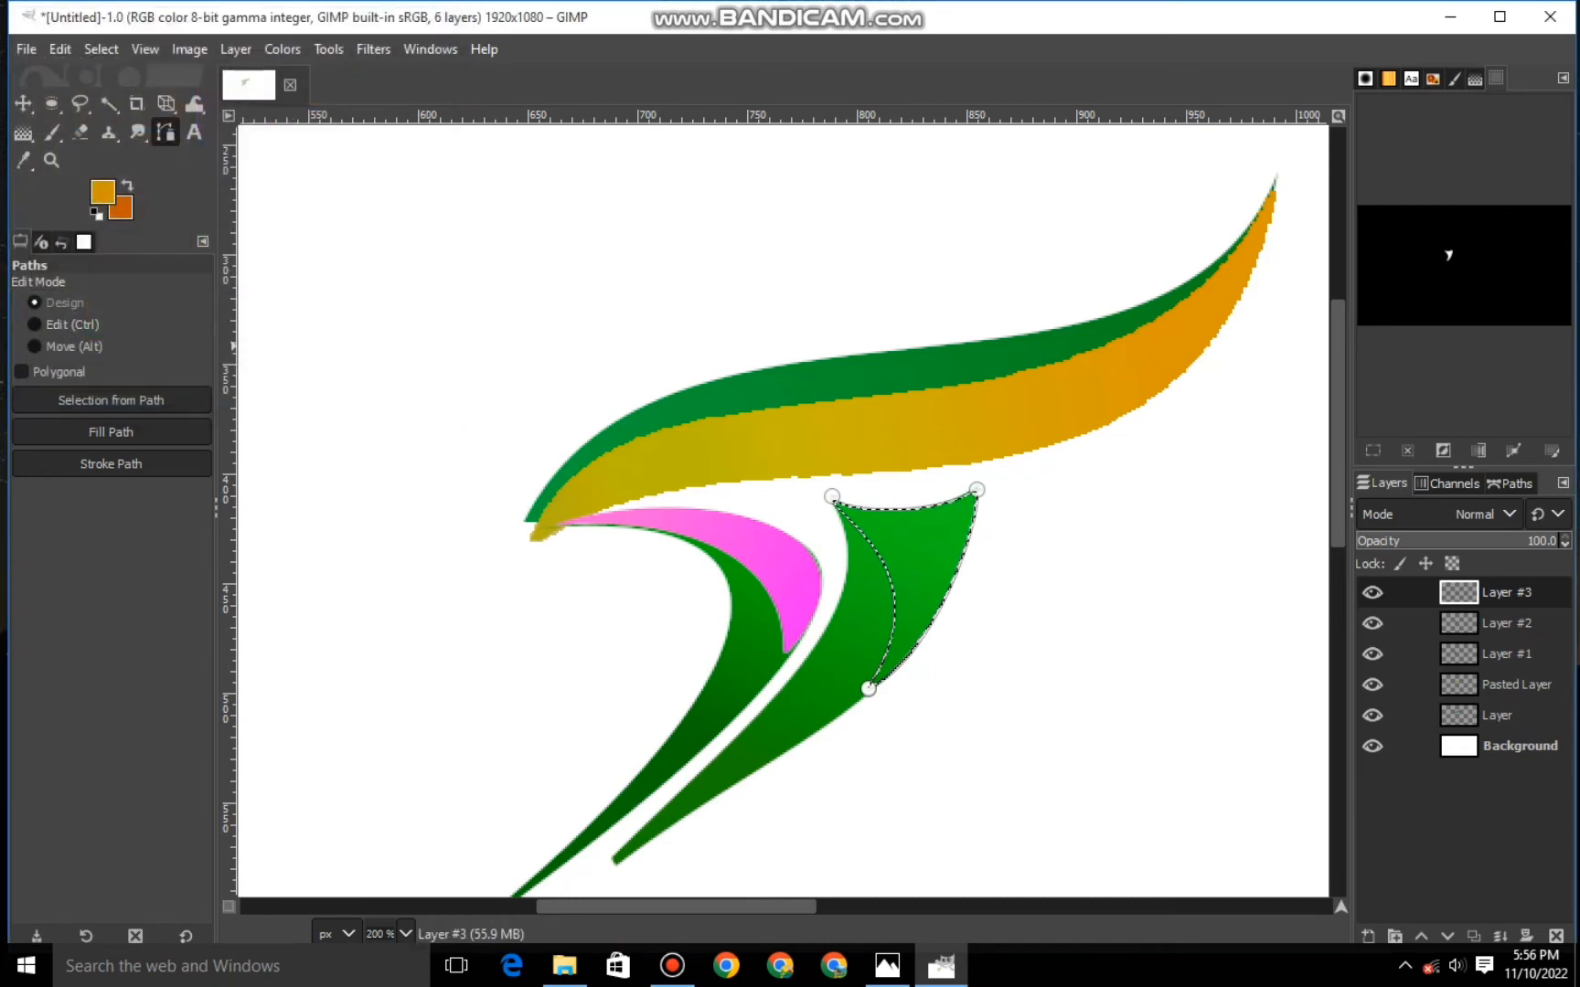
Fill the selection with a linear foreground-to-background gradient running from its upper part down to its lower tip, and clear the selection.
key(g)
drag(916, 535, 908, 614)
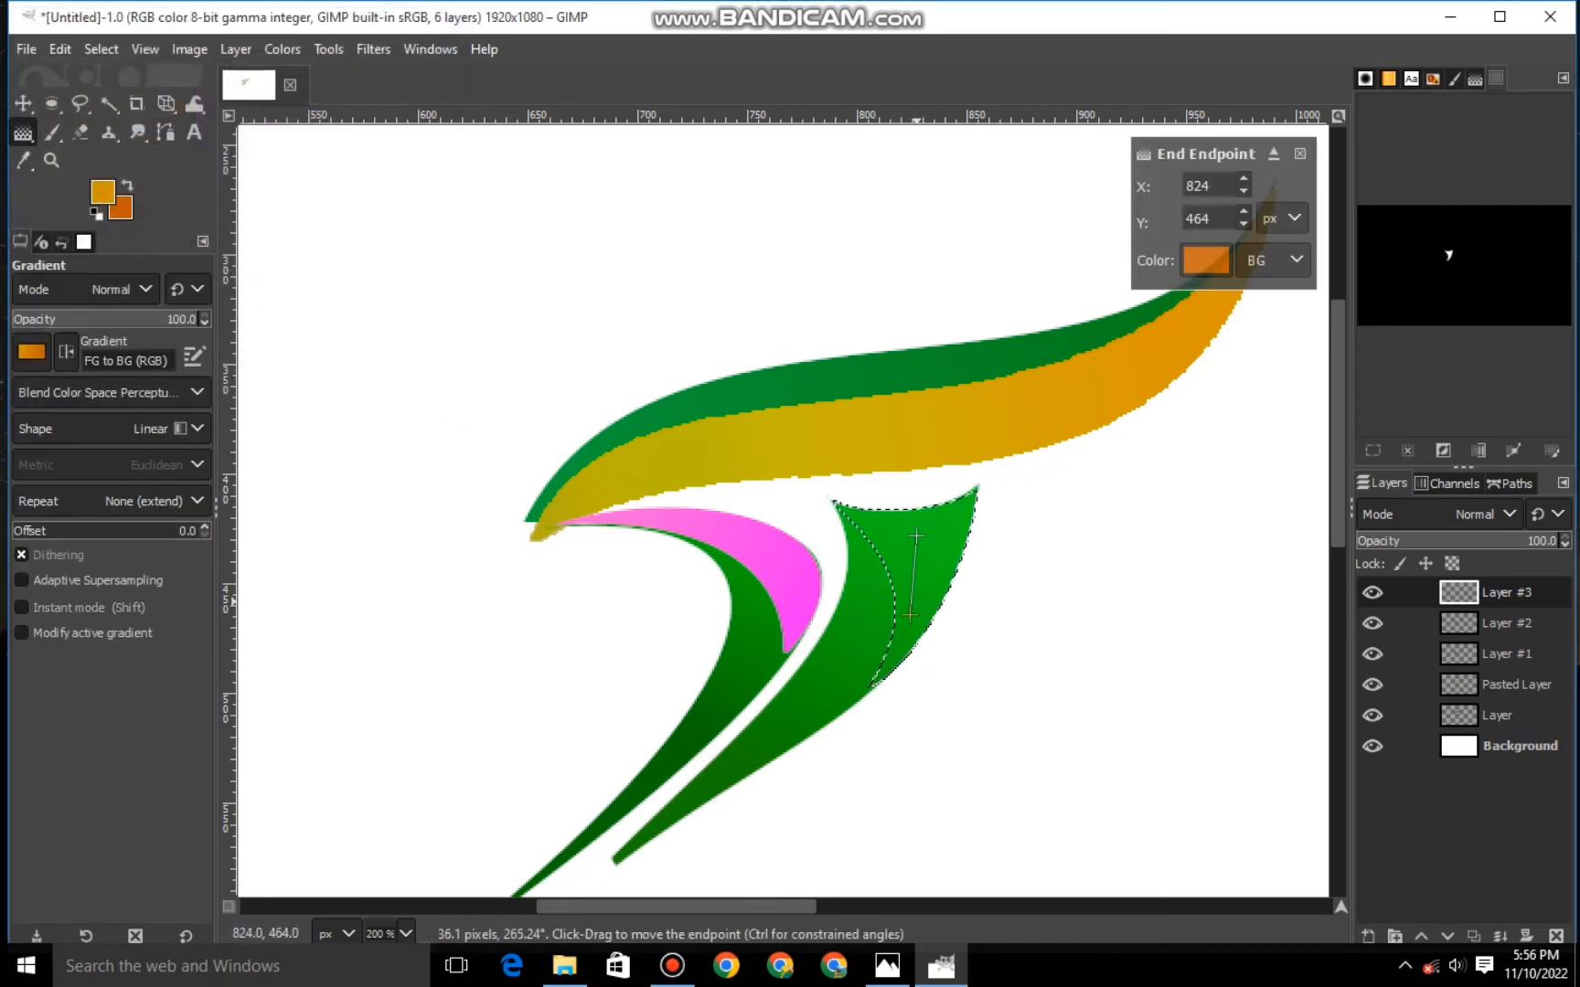
drag(916, 536, 906, 502)
drag(908, 615, 900, 666)
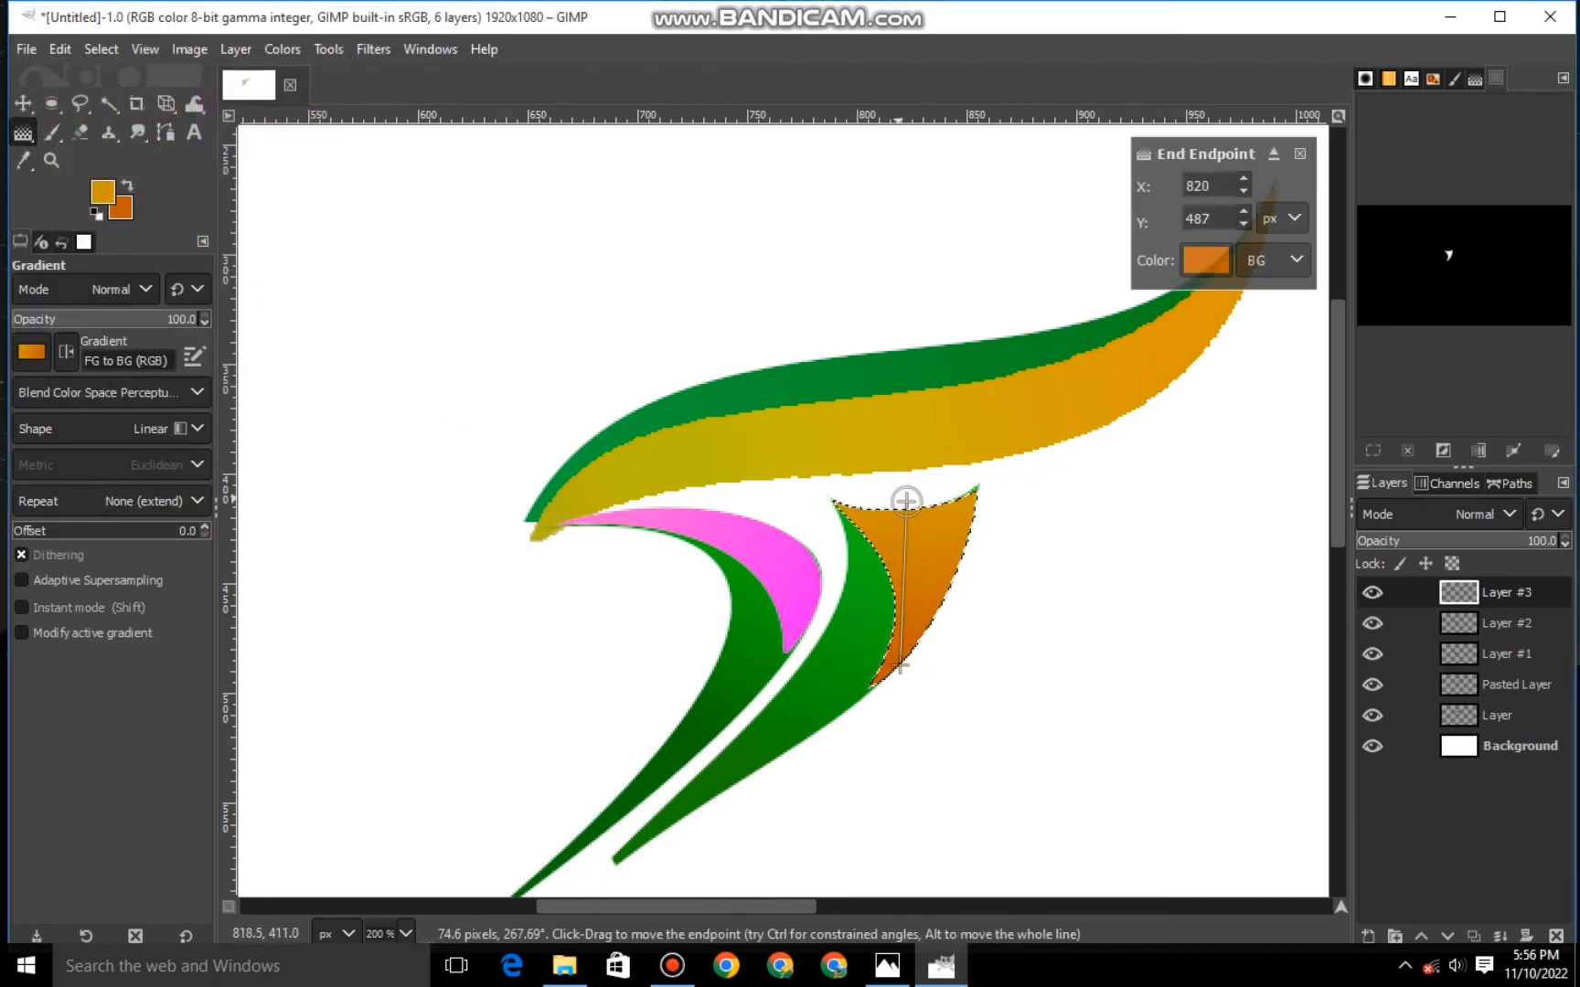
drag(906, 502, 903, 553)
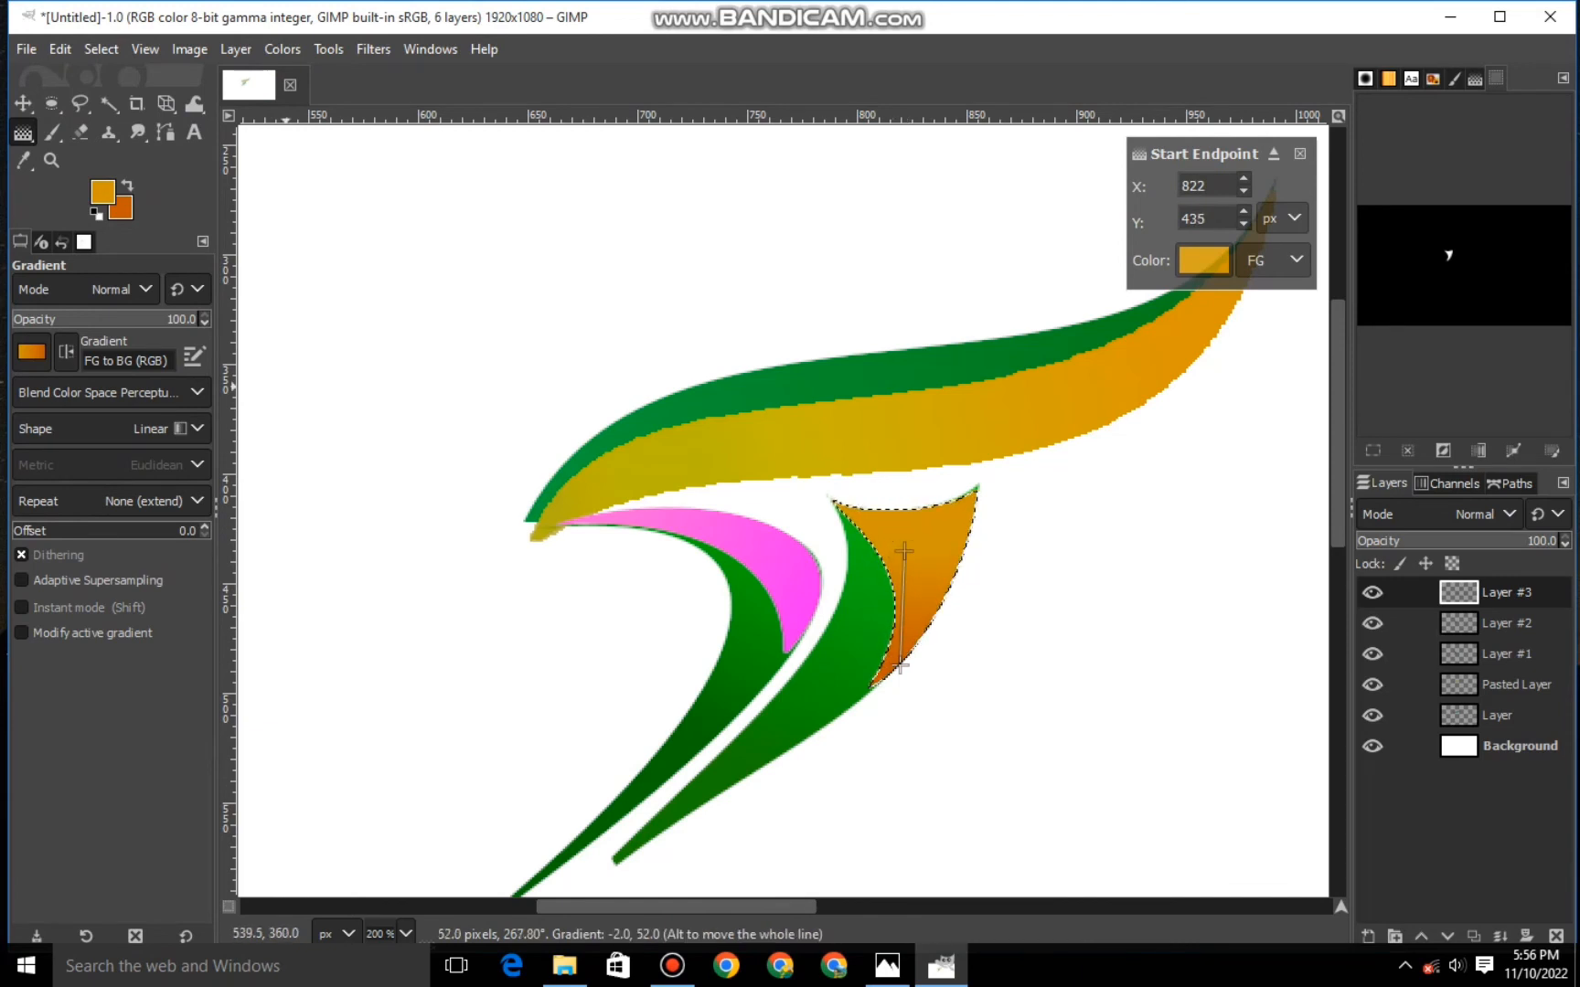
scroll(279, 376, down, 2)
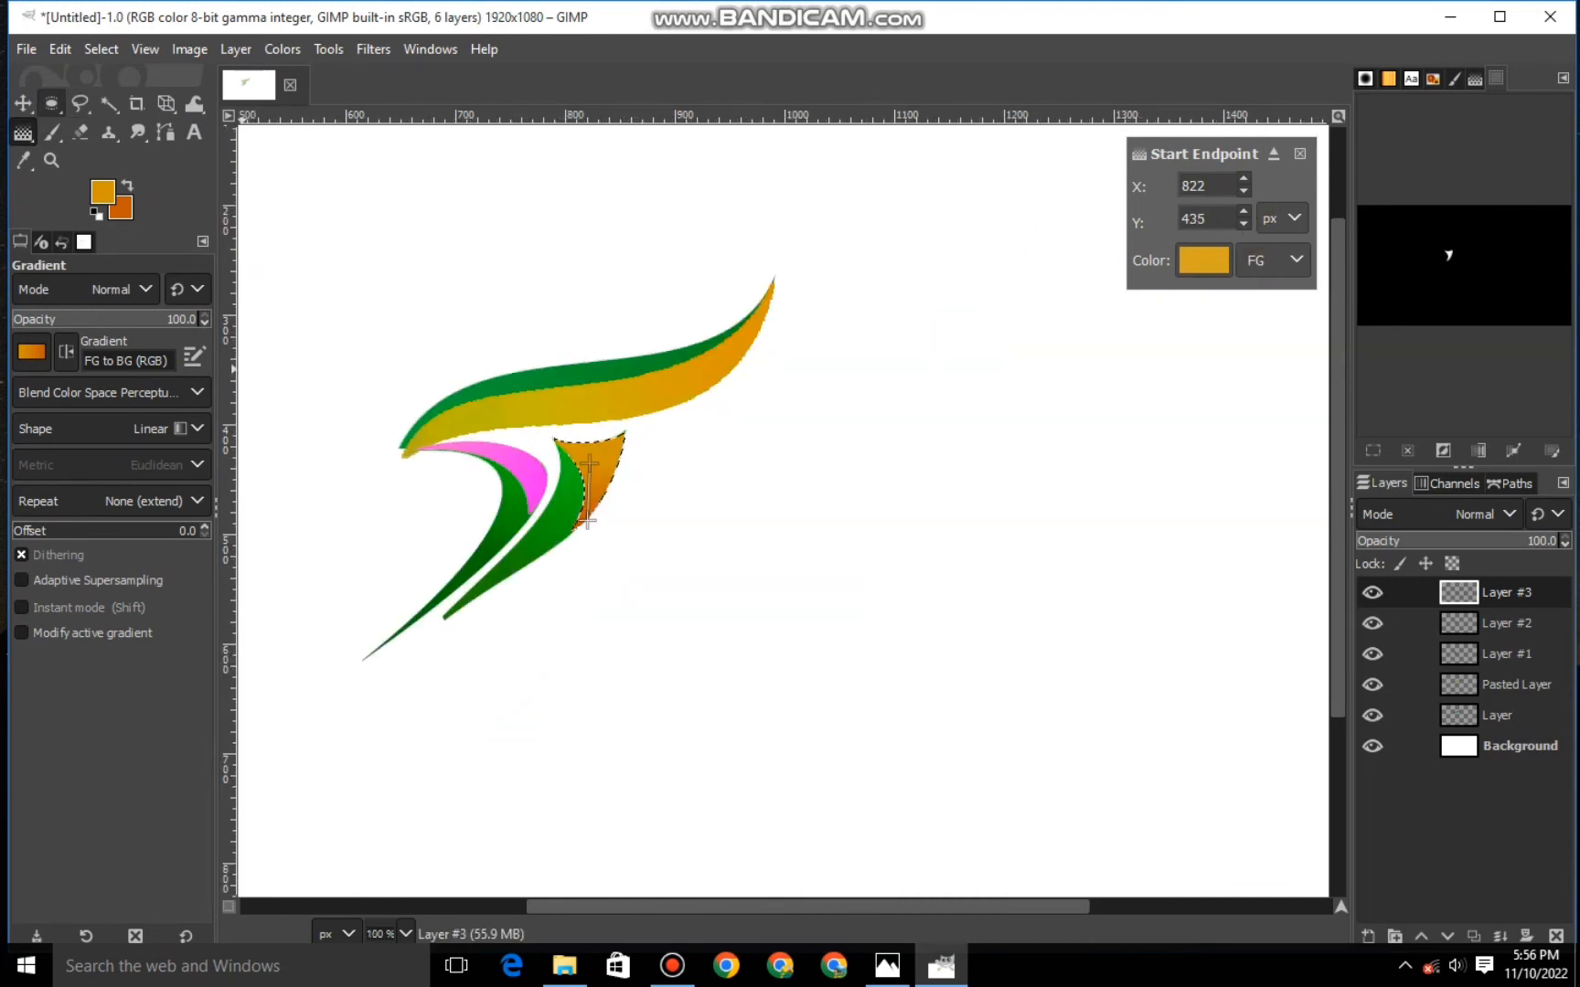
click(23, 104)
click(101, 49)
click(165, 107)
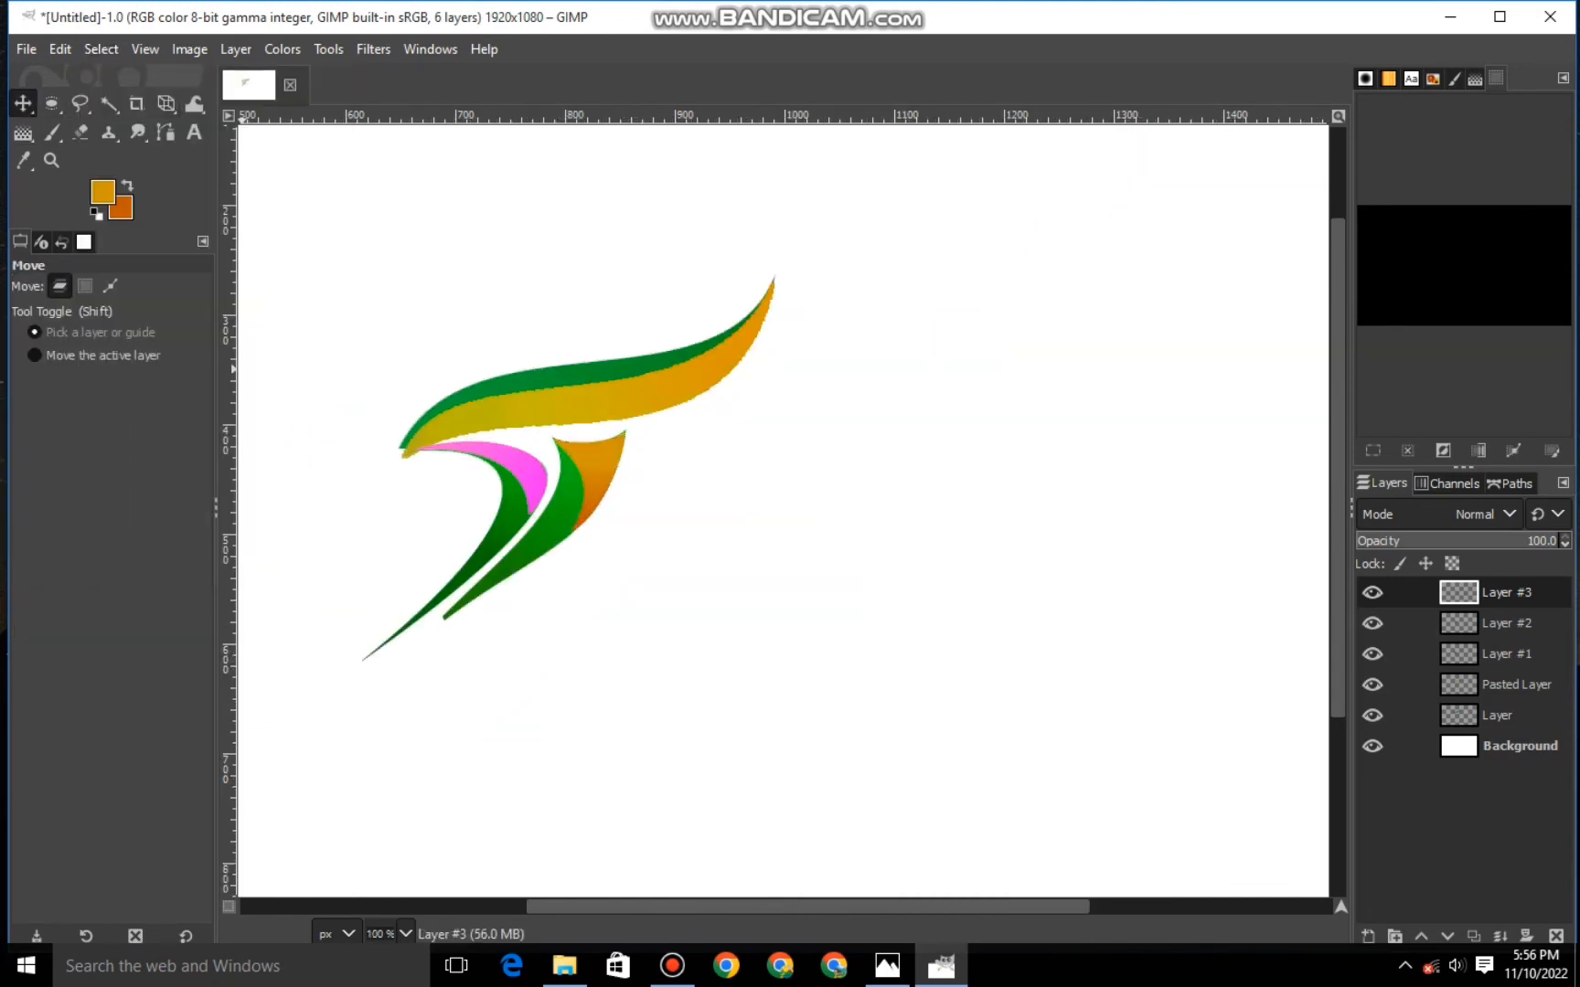
Merge the top layer down twice so the orange piece, green fin and pink-green shape share Layer #1.
key(minus)
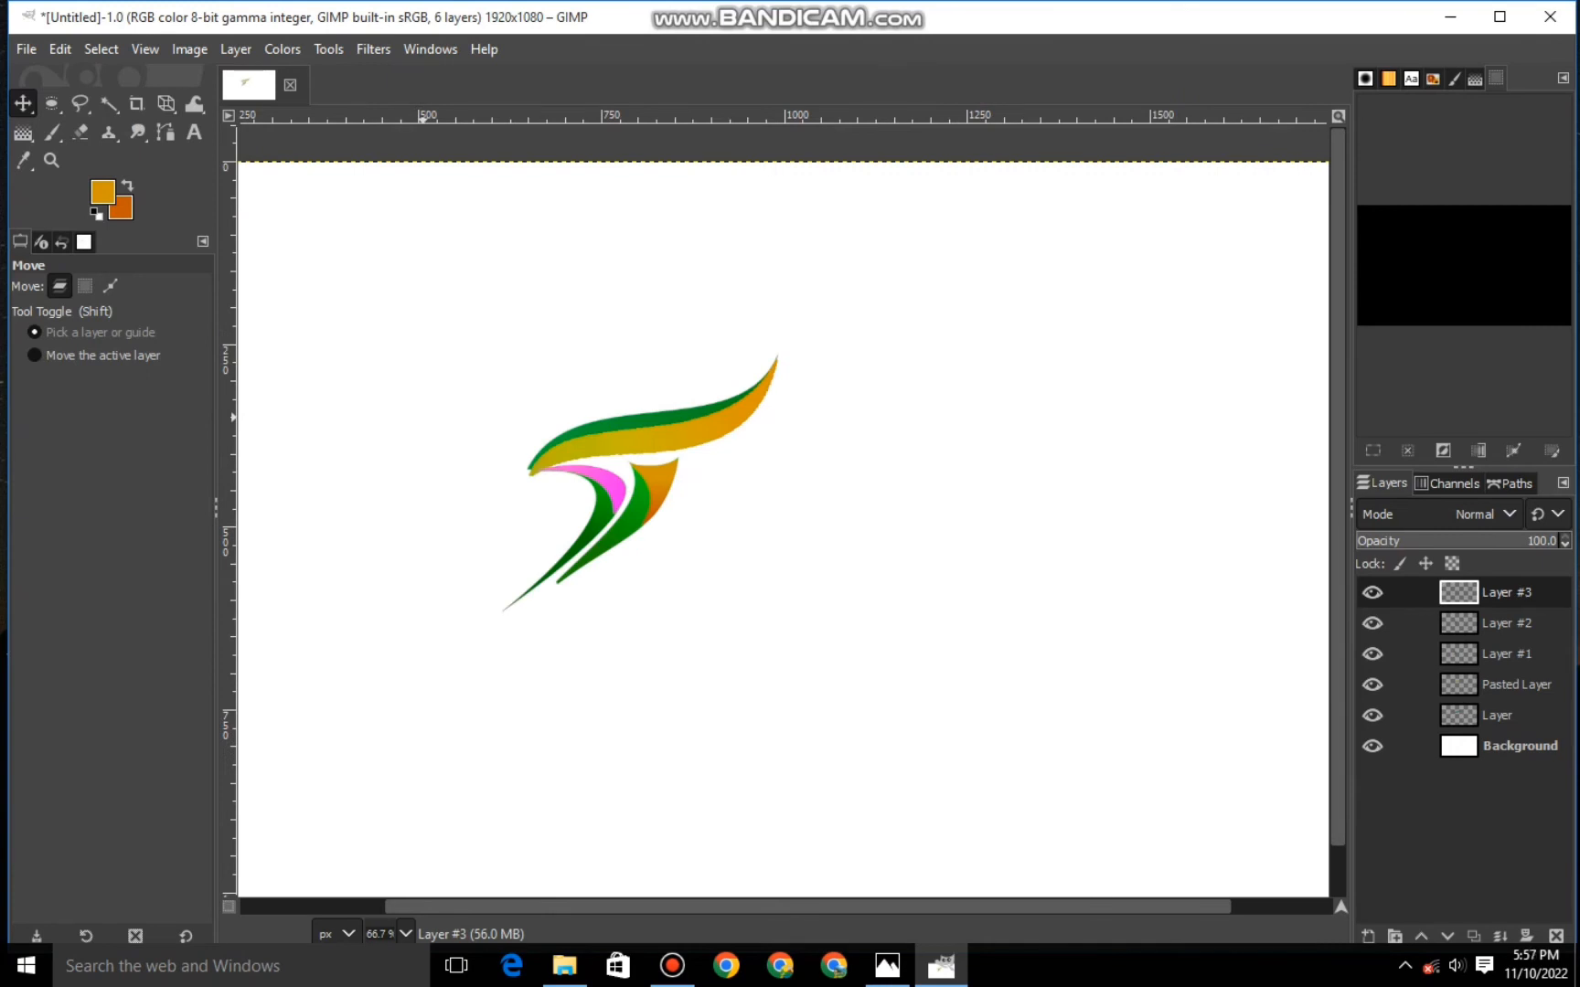
right_click(1457, 595)
click(1312, 294)
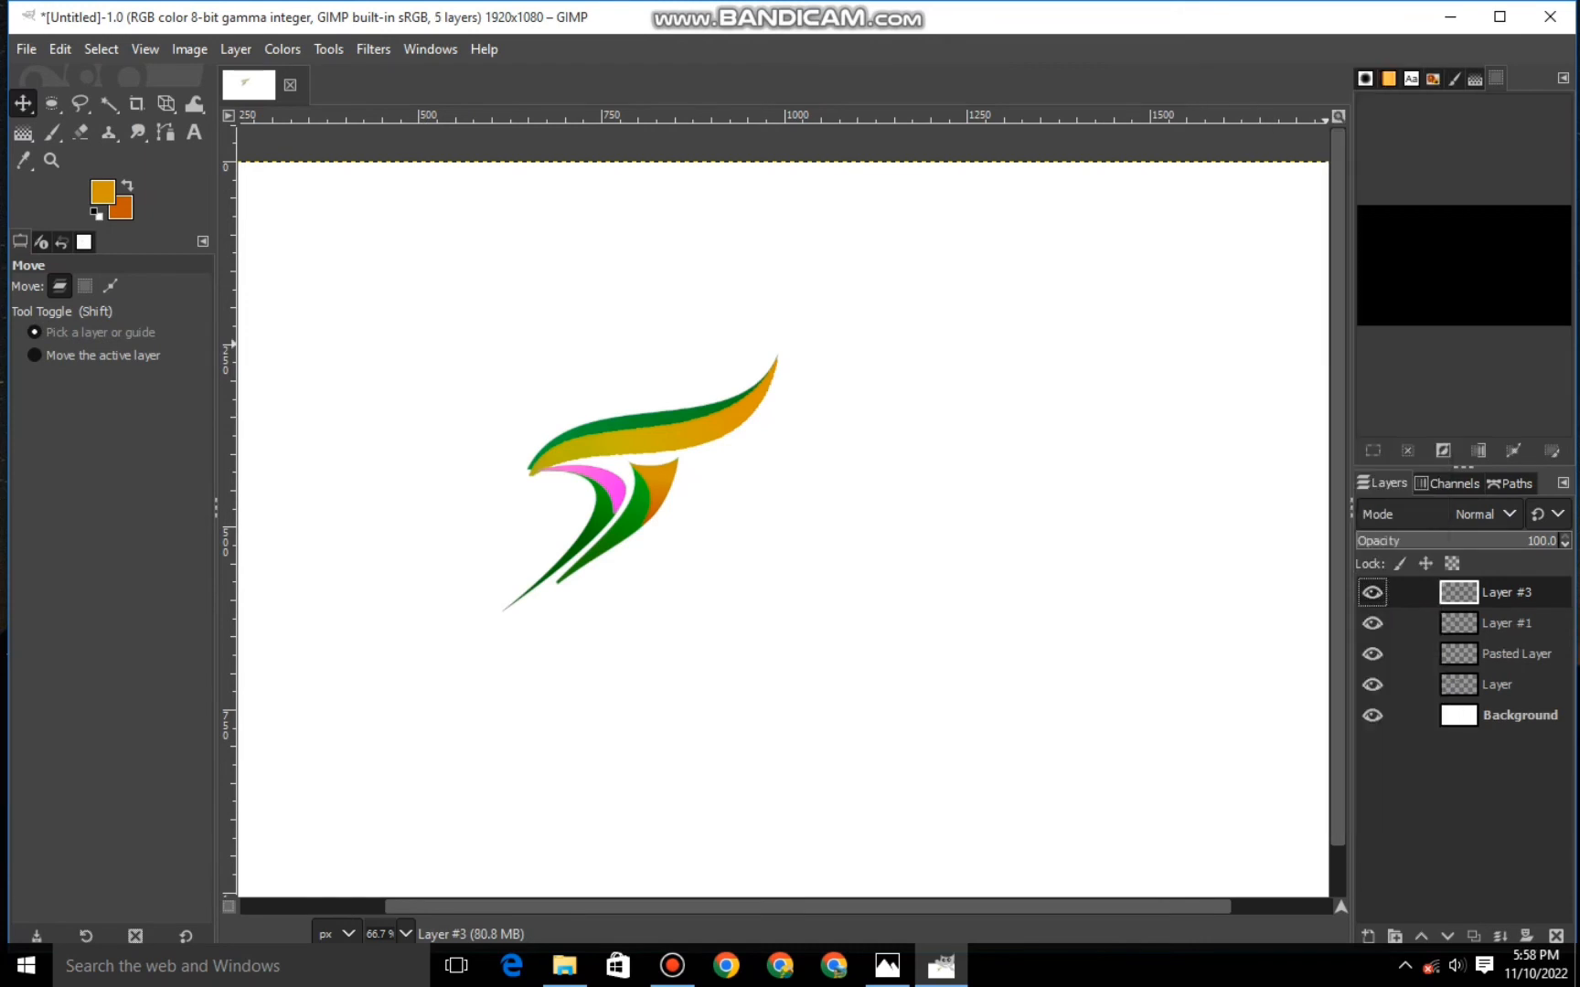
right_click(1457, 594)
click(1312, 294)
click(1372, 592)
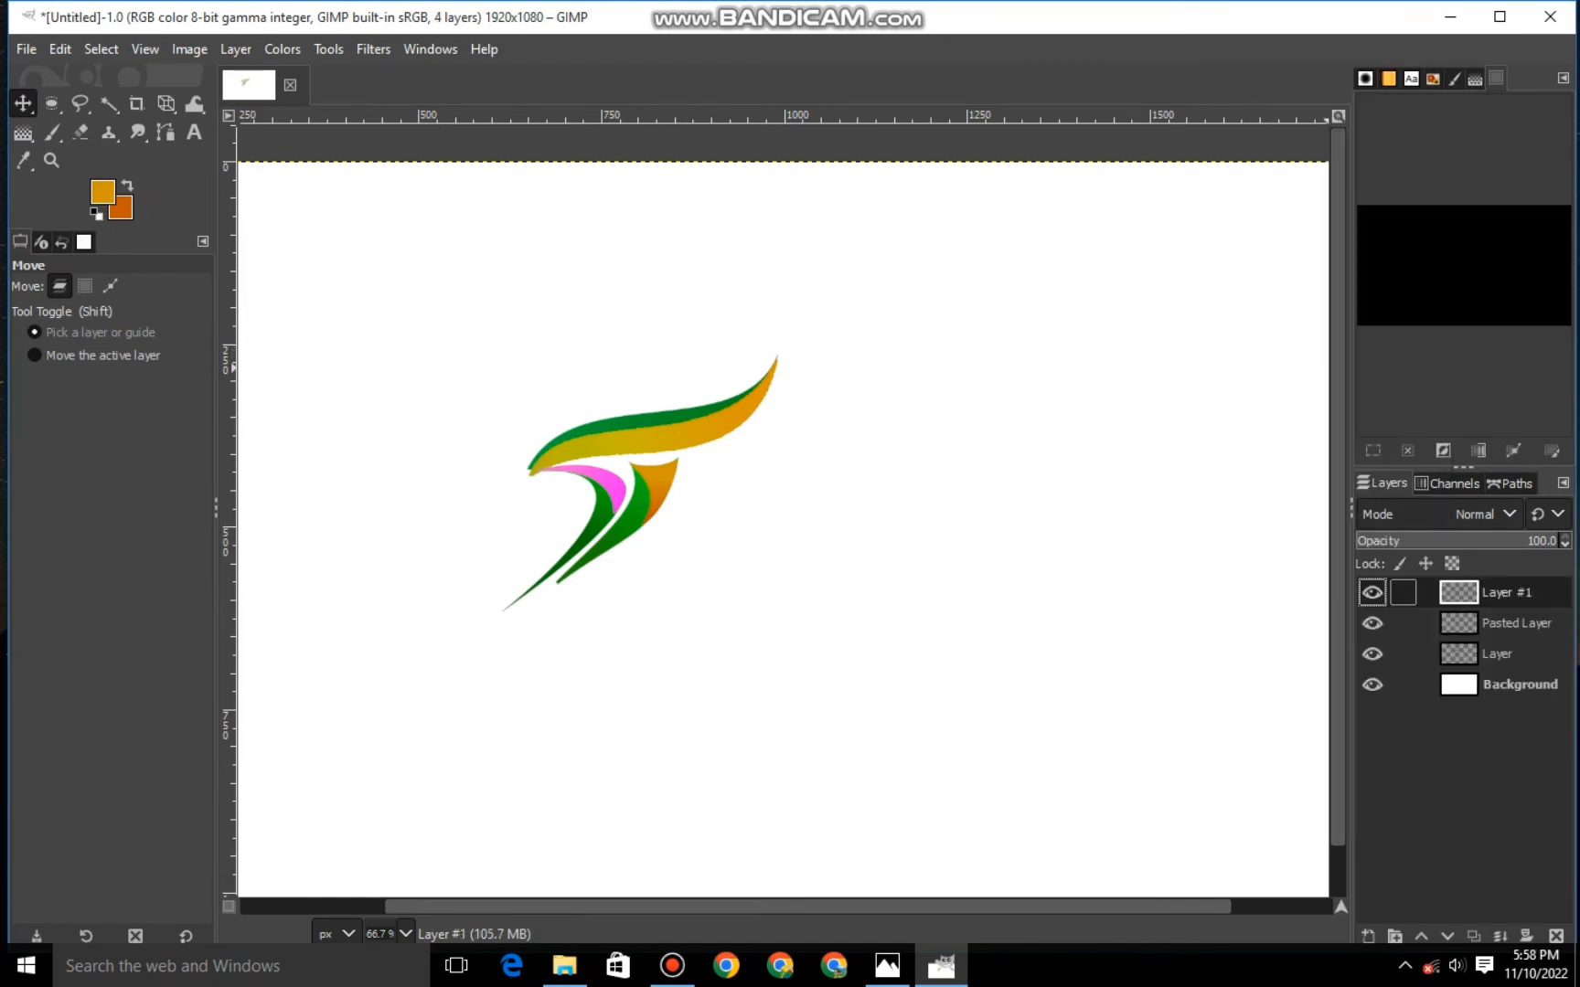
Begin a perspective transform on the merged lower shapes, pulling the corners outward to enlarge them.
key(shift+p)
click(755, 555)
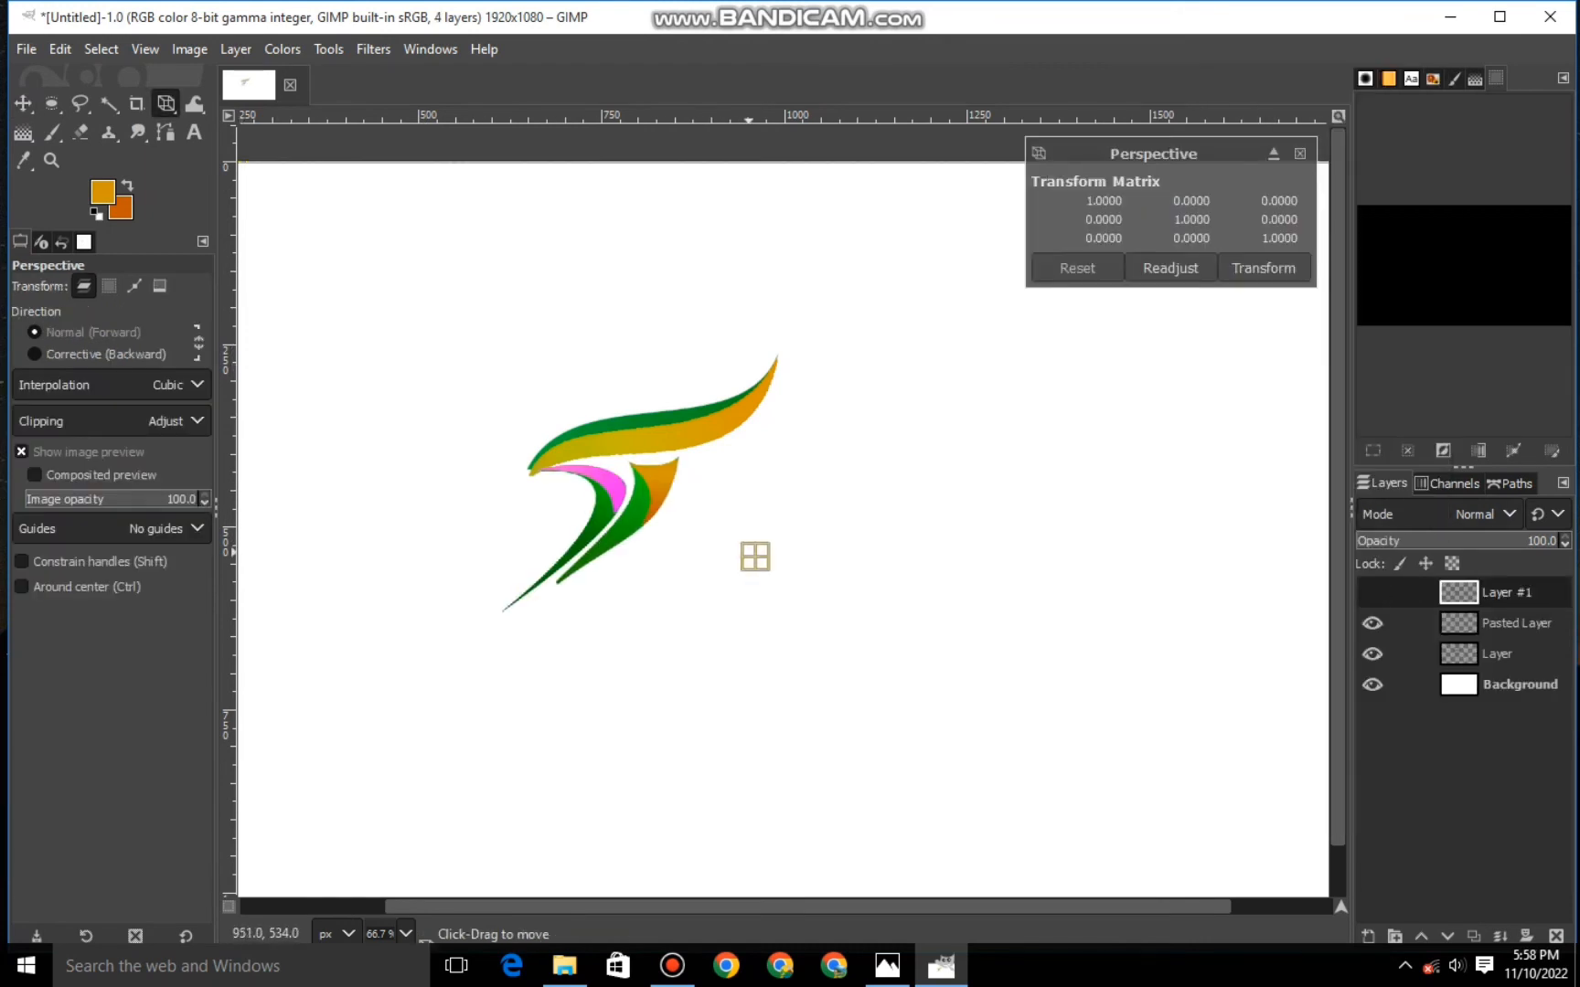
drag(755, 556, 860, 640)
drag(329, 226, 279, 200)
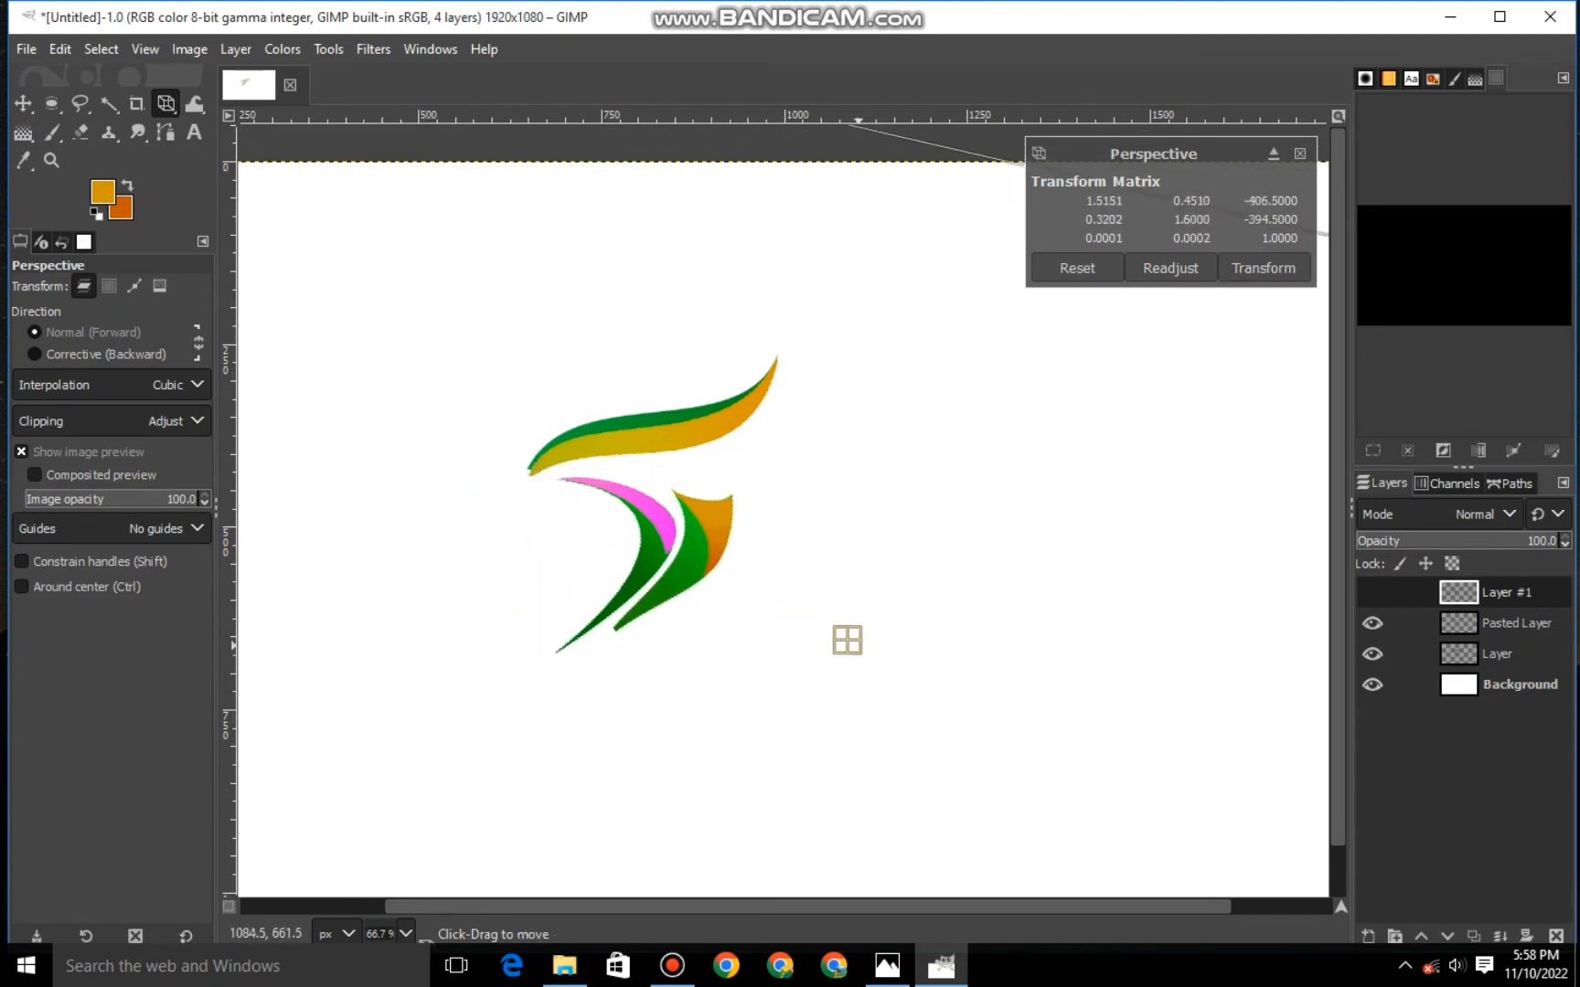
drag(857, 643, 820, 635)
scroll(1175, 410, down, 2)
drag(1189, 448, 1172, 377)
drag(265, 166, 348, 224)
drag(439, 719, 311, 820)
drag(1187, 345, 1208, 248)
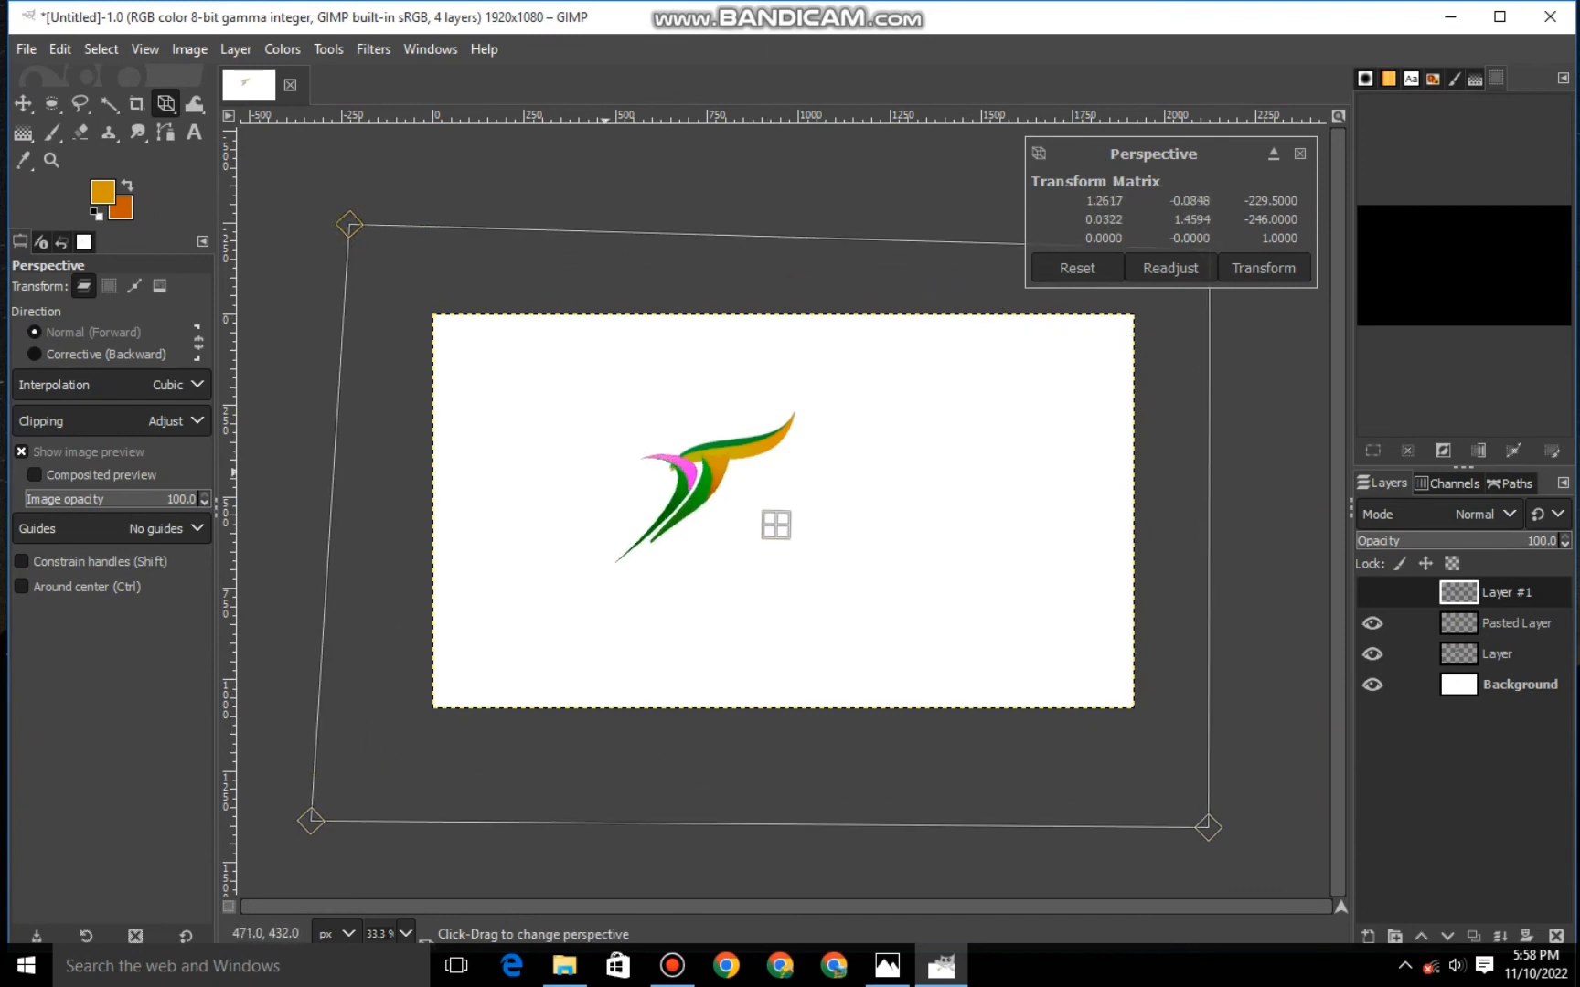
Fine-tune the perspective corners, shift the lower shapes back beneath the wave, and apply the transform.
drag(349, 224, 362, 242)
drag(310, 820, 336, 804)
drag(1208, 827, 1207, 805)
drag(781, 521, 801, 531)
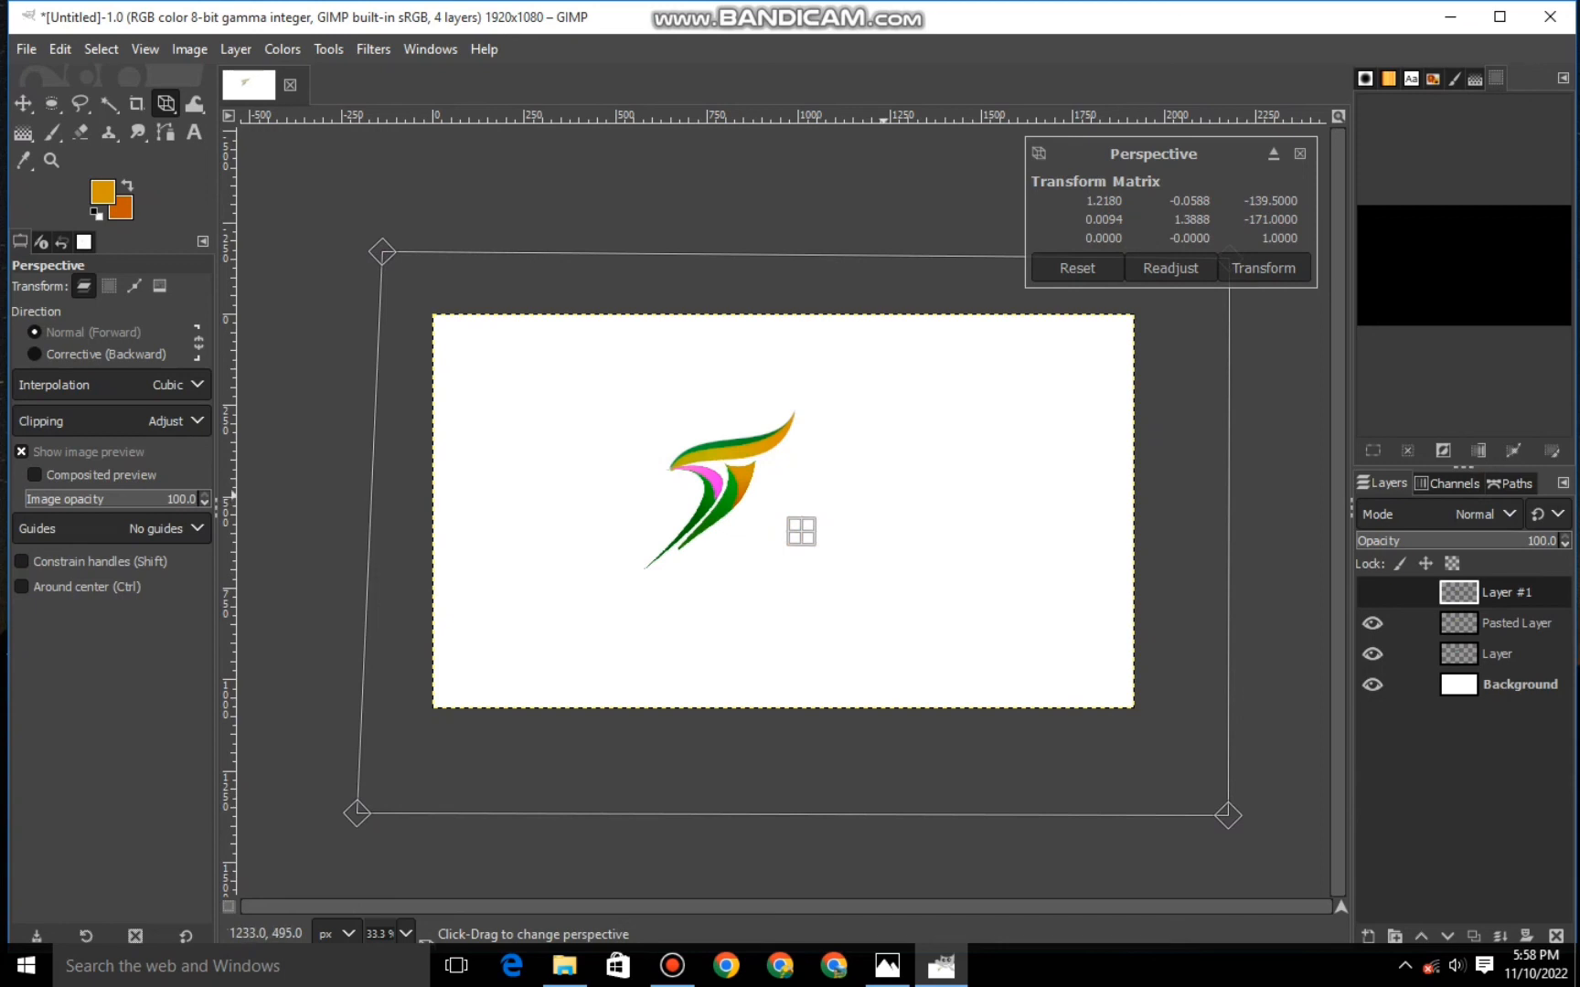
click(1271, 268)
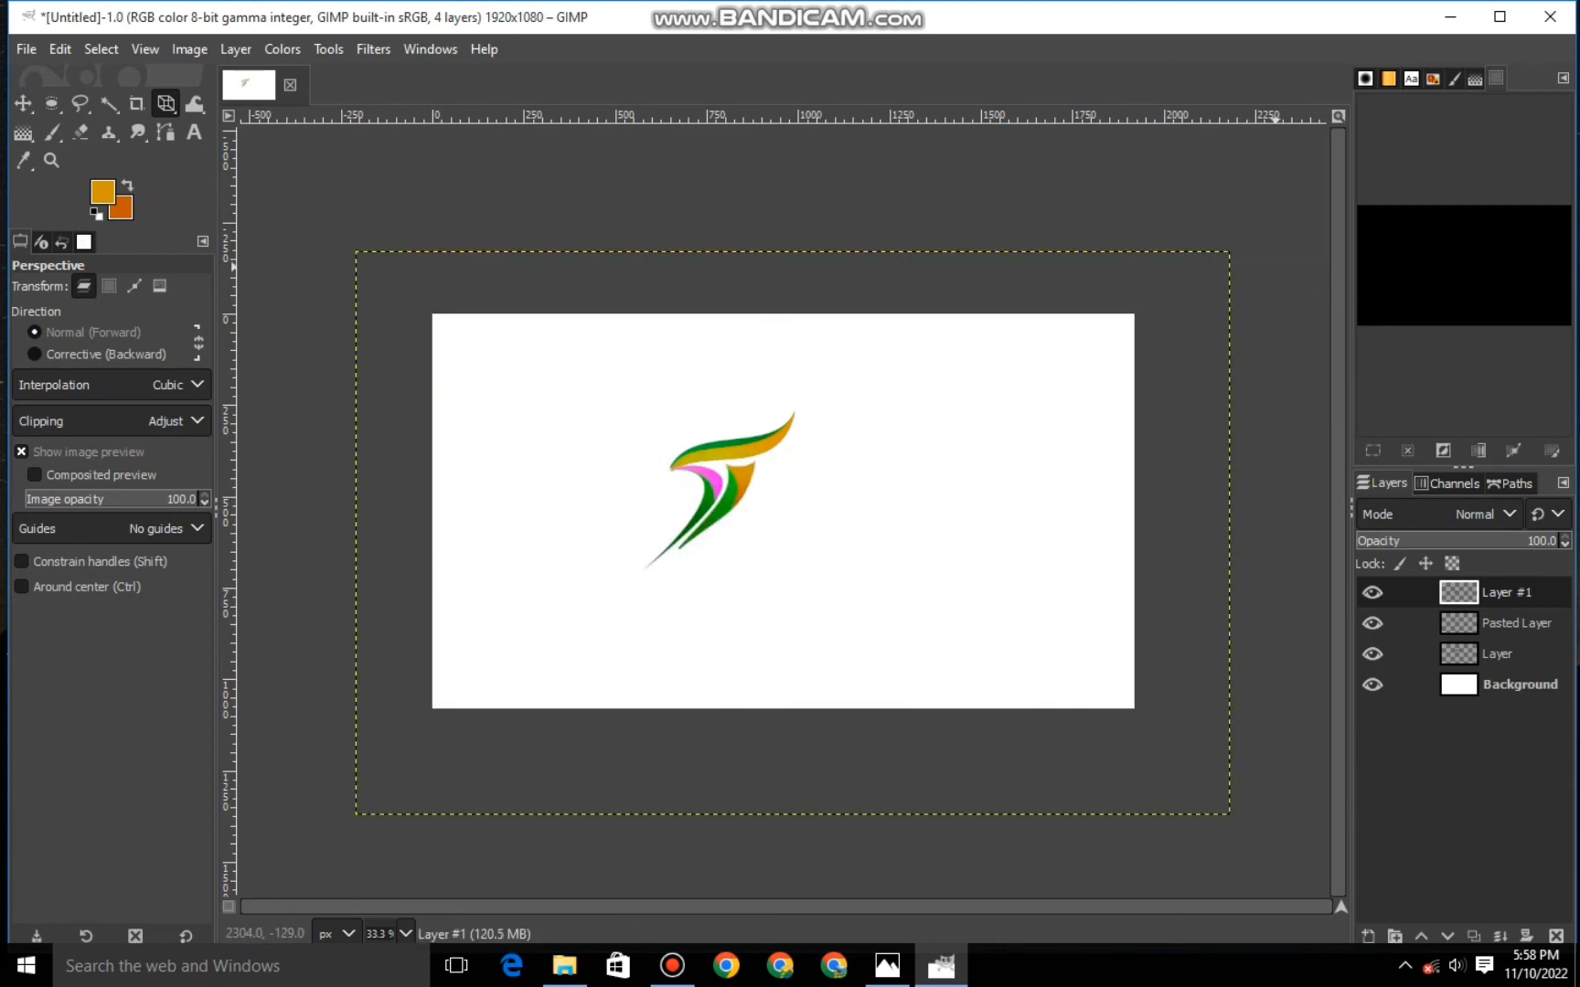
Apply a second, slight perspective transform to Layer #1, nudging its lower corner inward to tighten the lower shapes.
scroll(777, 476, up, 2)
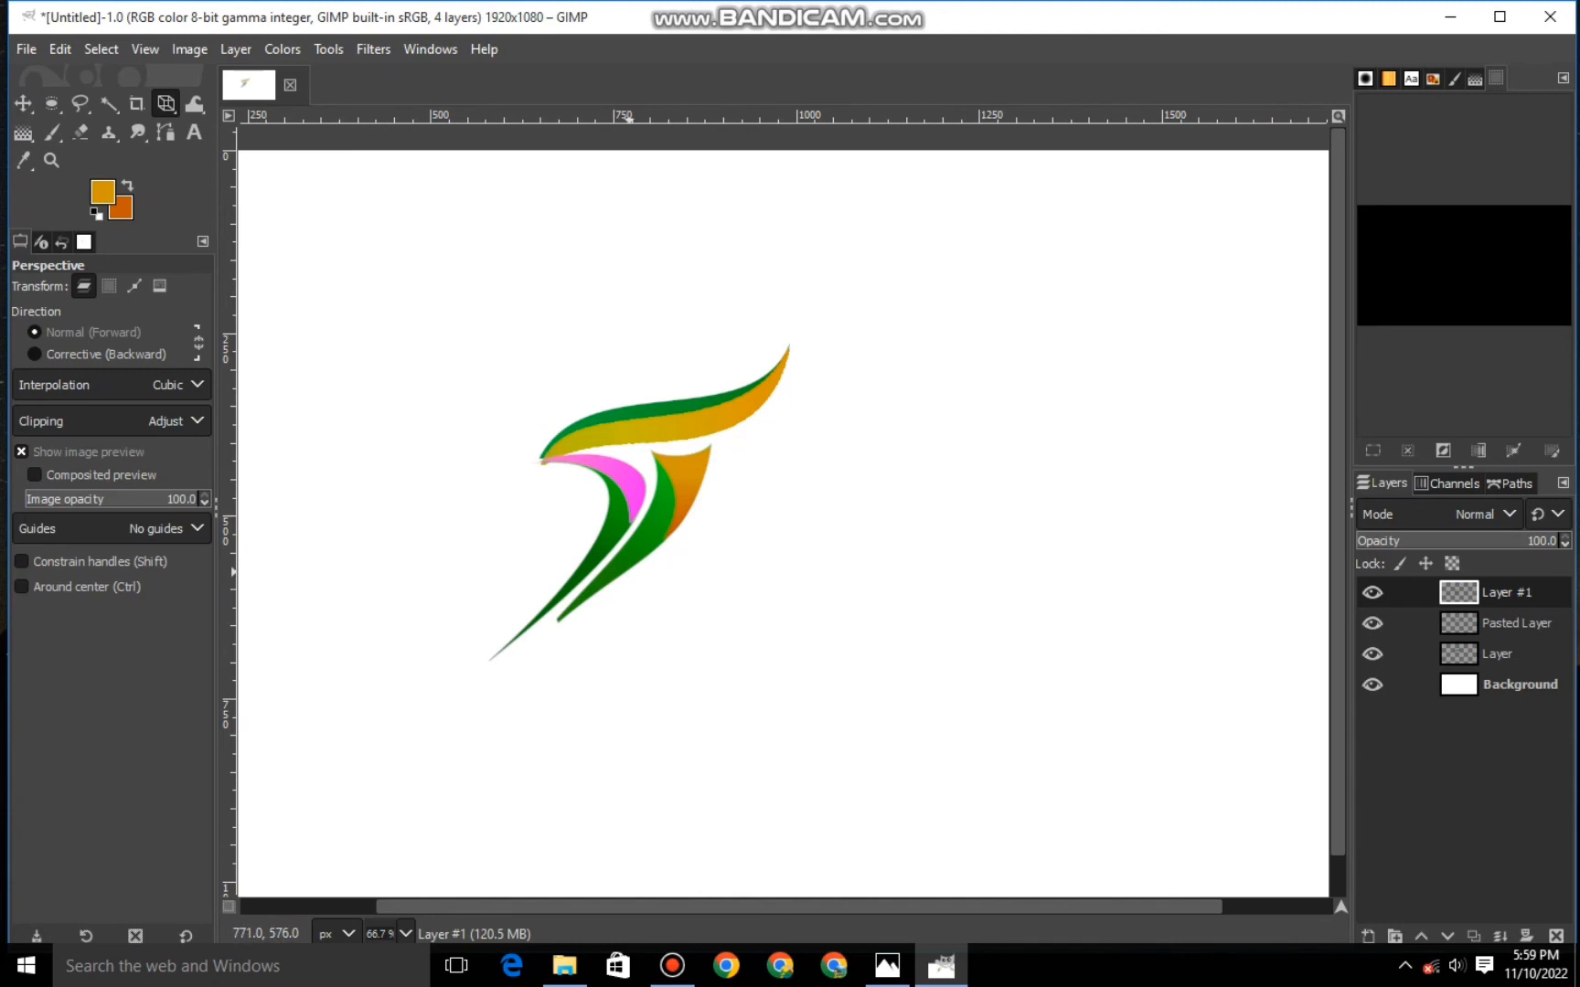
scroll(799, 479, down, 2)
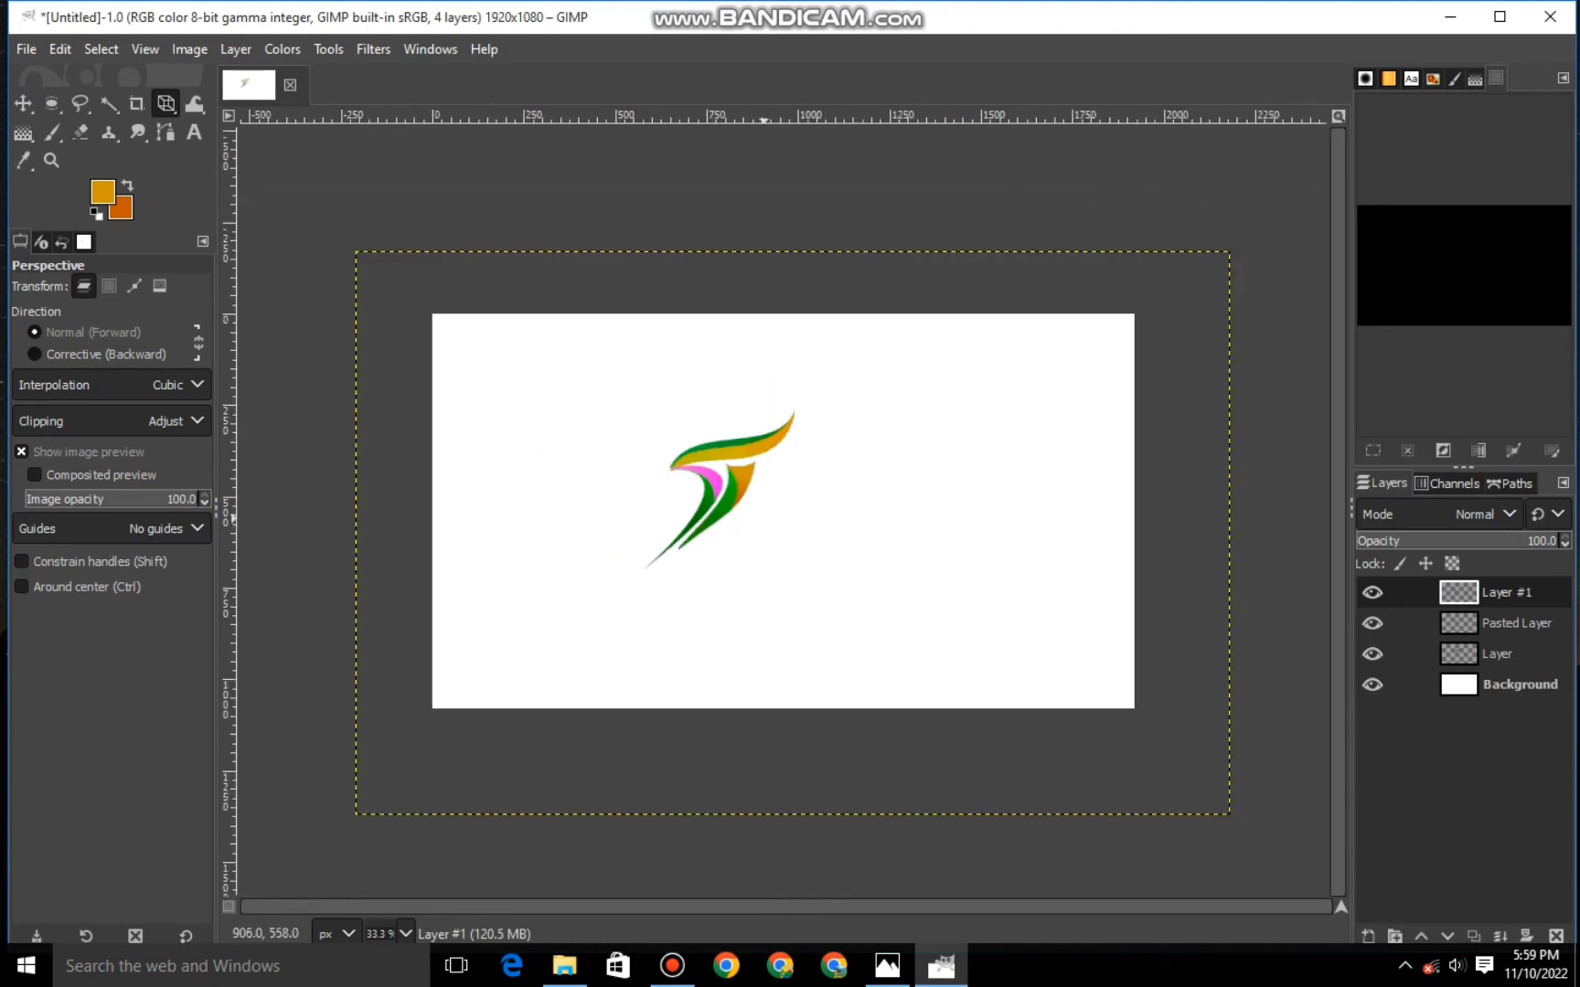
scroll(763, 518, up, 1)
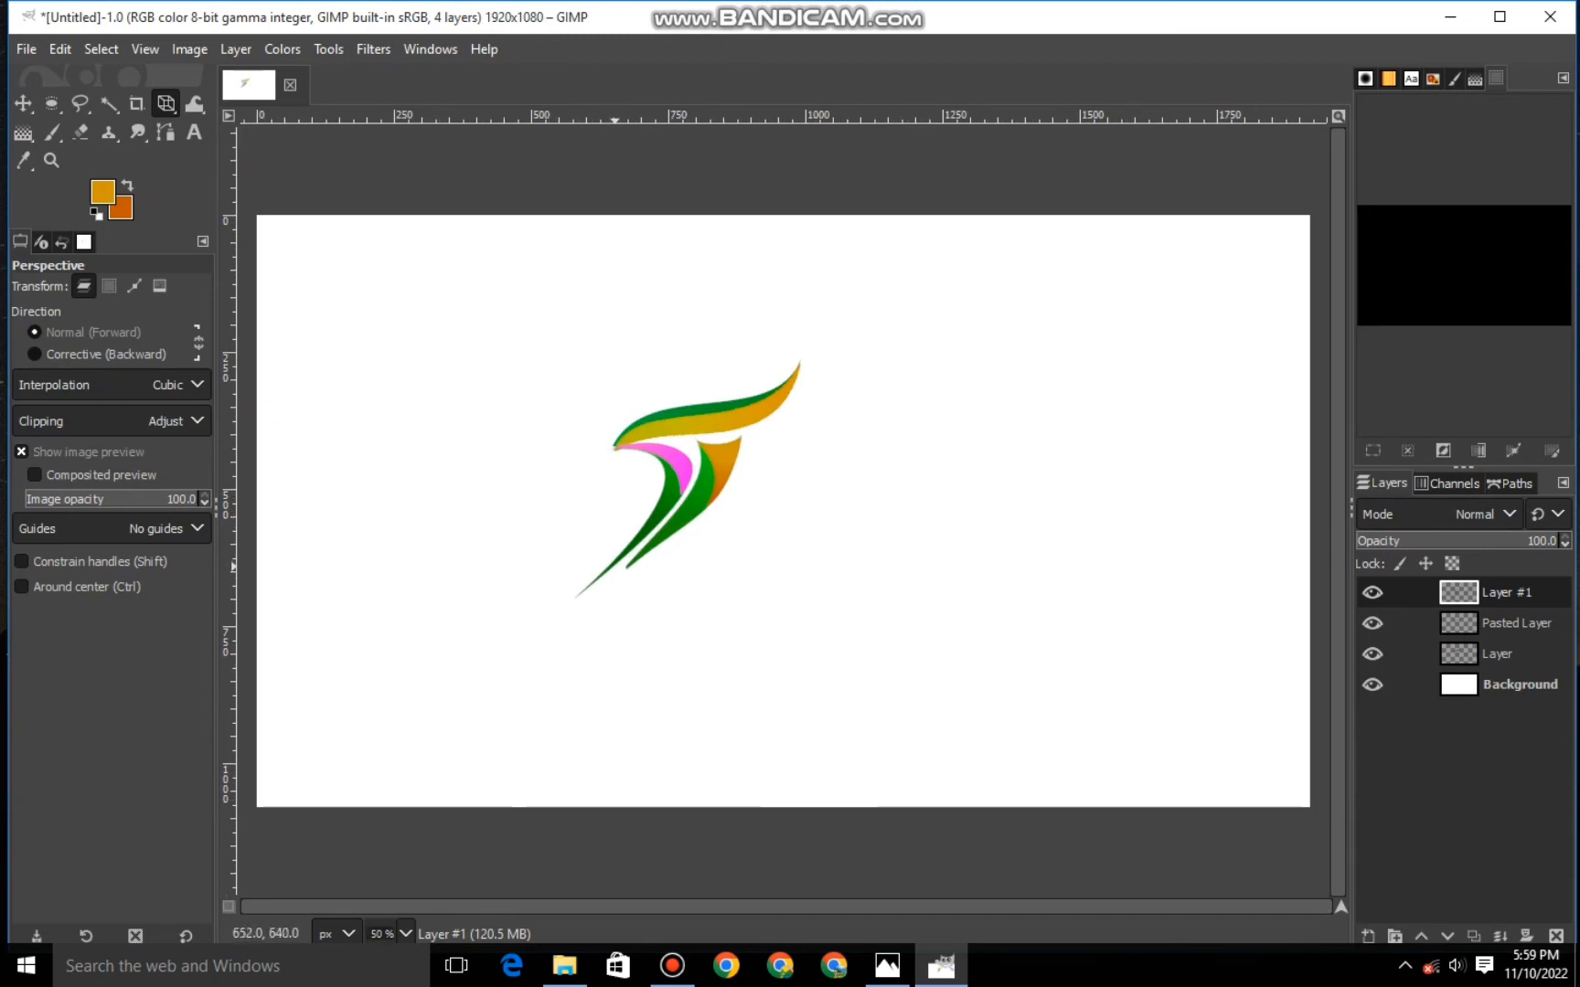
click(640, 595)
mouse_move(520, 658)
mouse_down()
mouse_move(508, 647)
mouse_move(534, 643)
mouse_up()
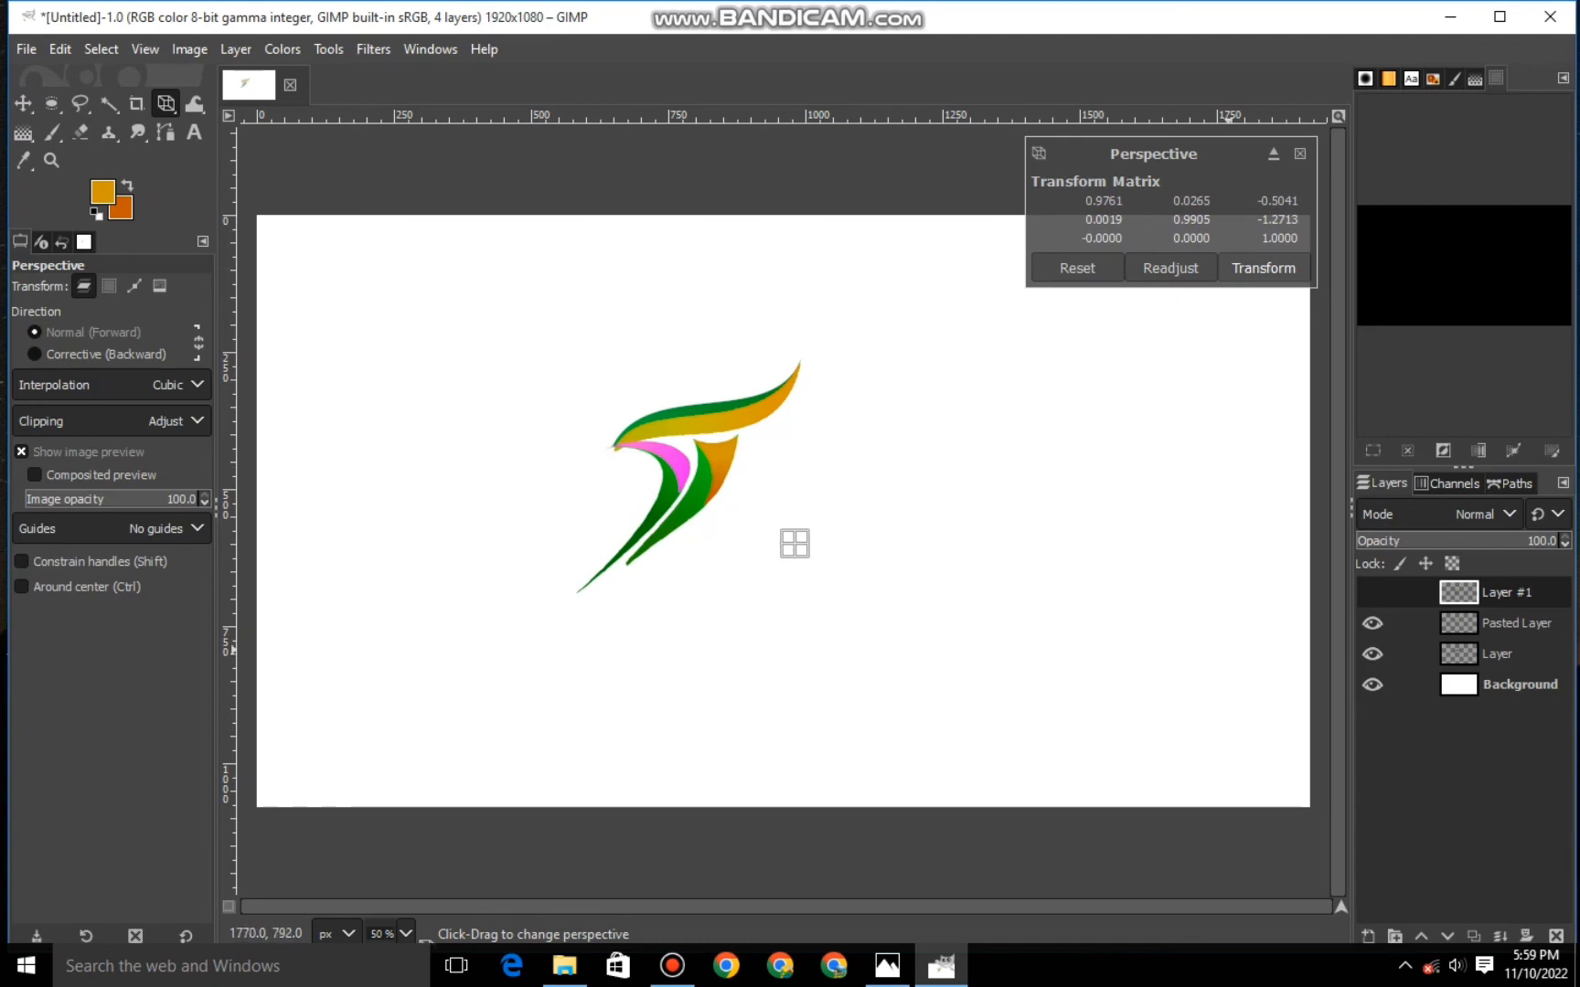
click(1263, 268)
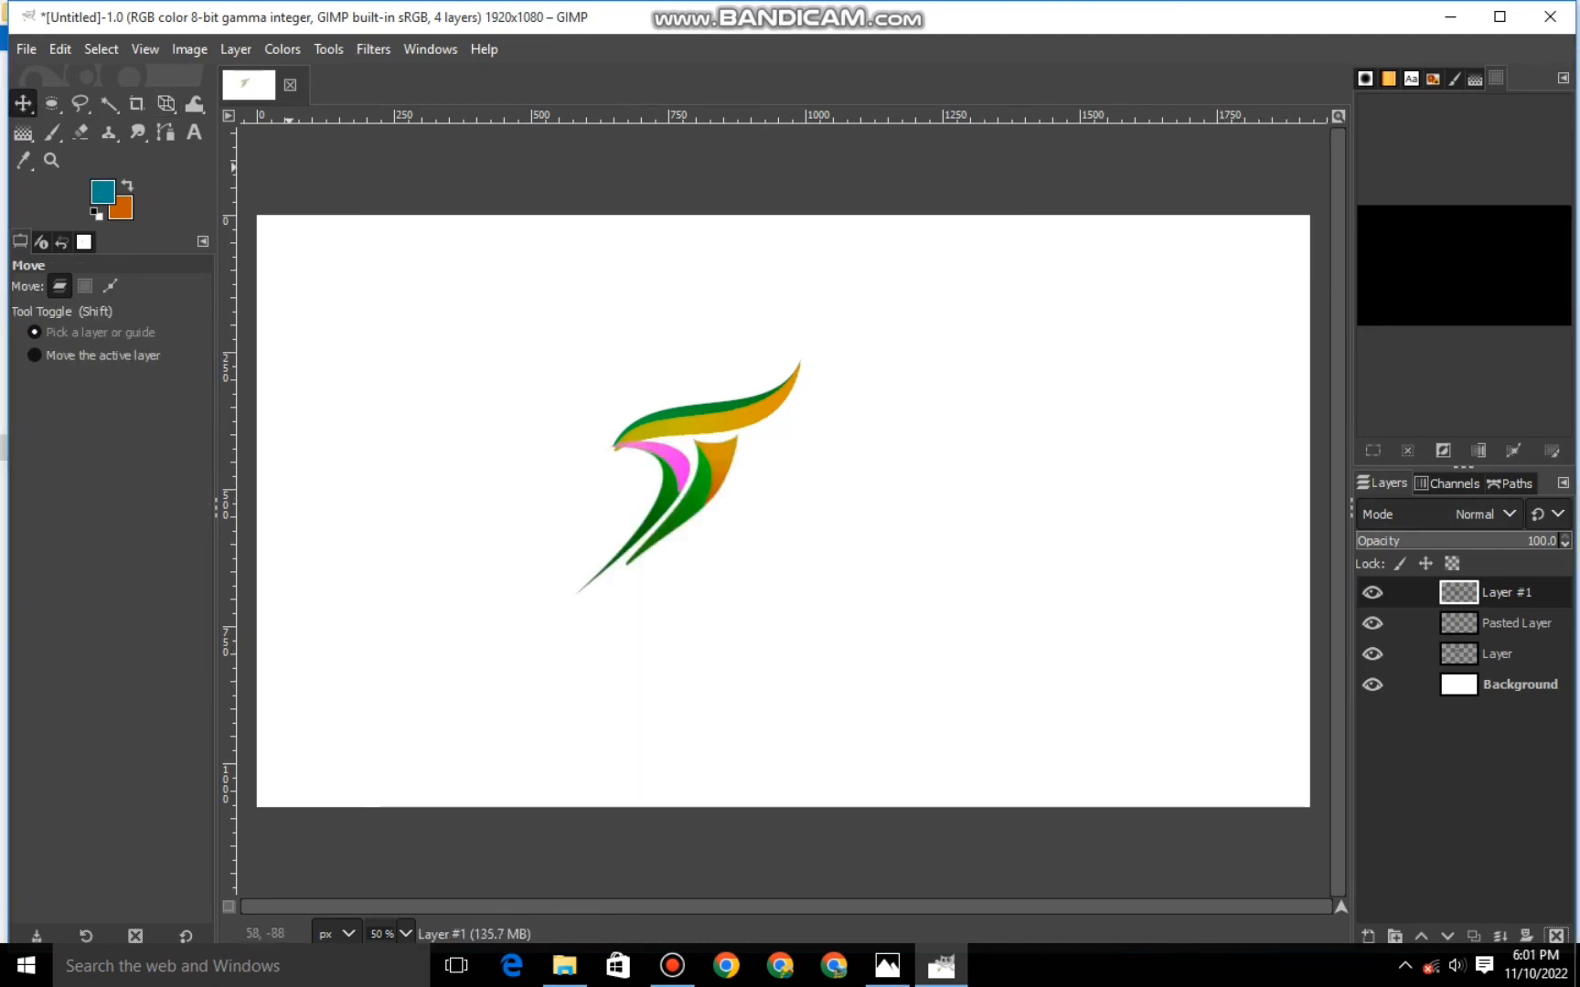
Draw a wide text box just beneath the logo and set its font to Palatino Linotype Bold Italic.
click(194, 133)
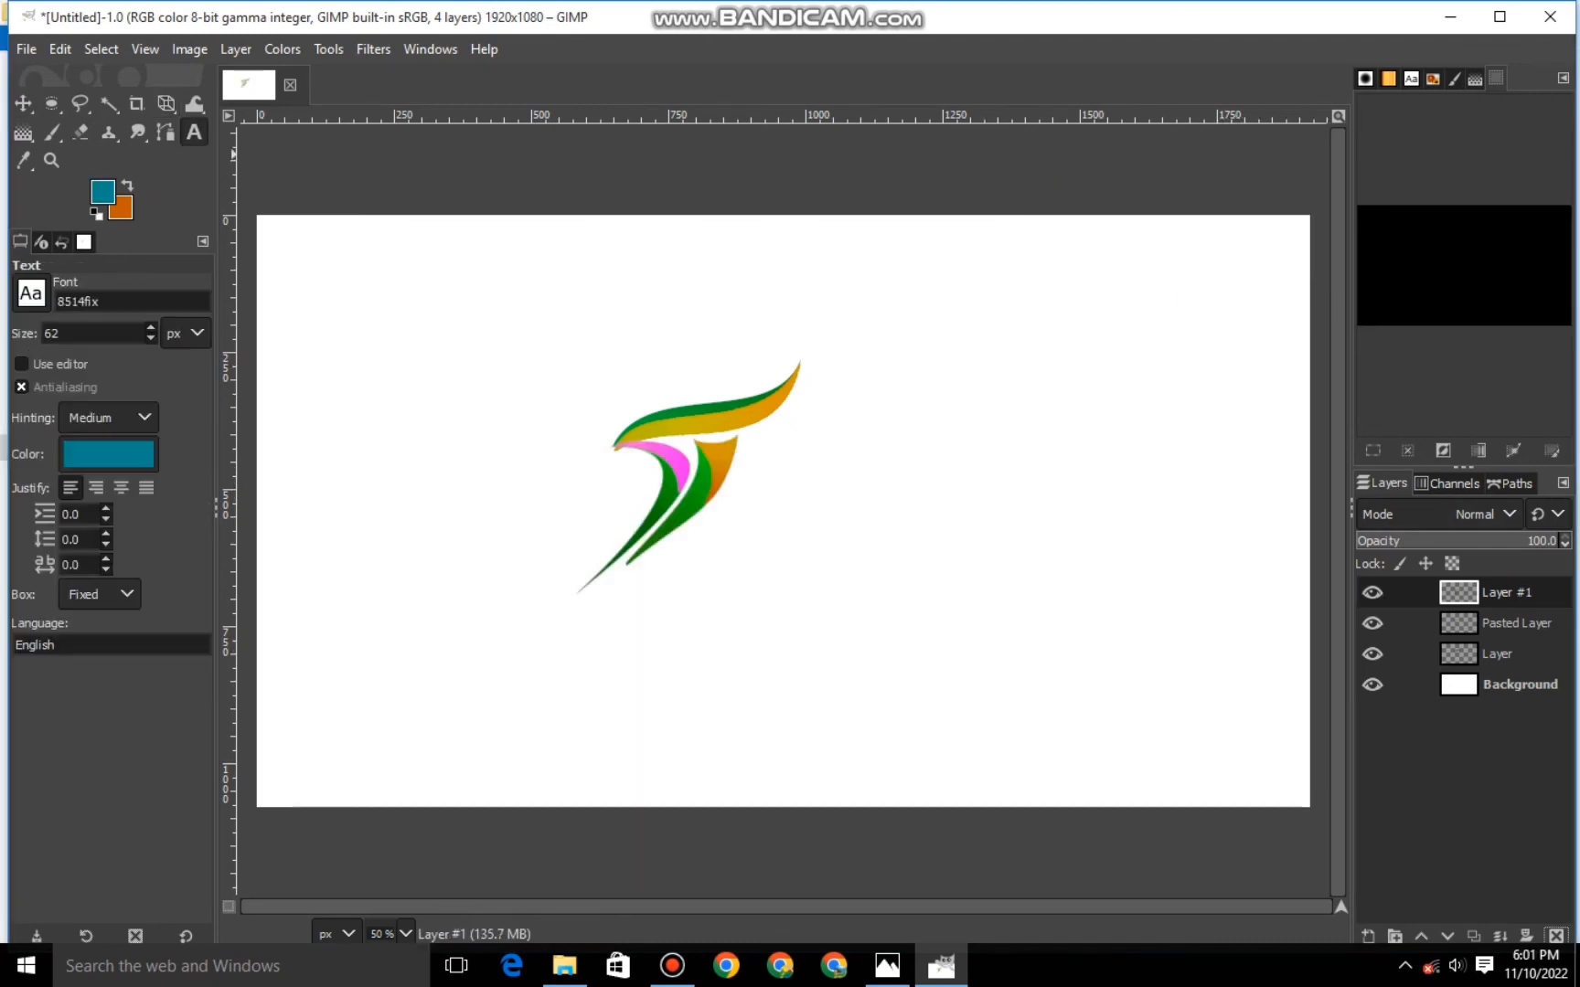
drag(474, 596, 876, 668)
click(1411, 78)
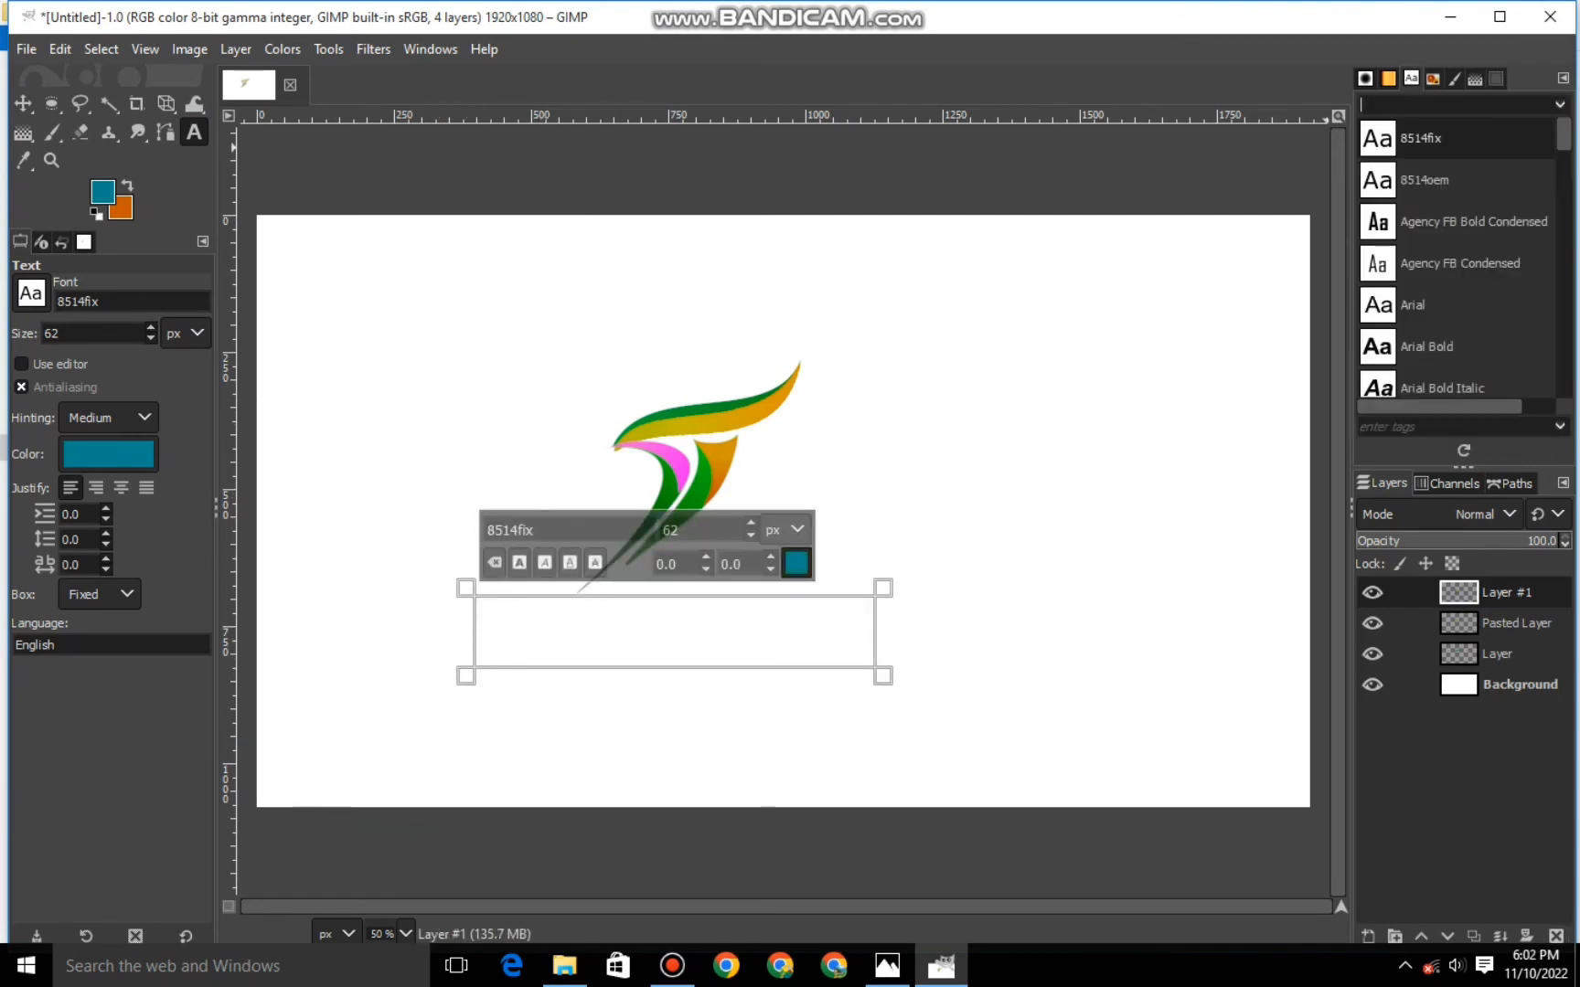
drag(1564, 134, 1563, 272)
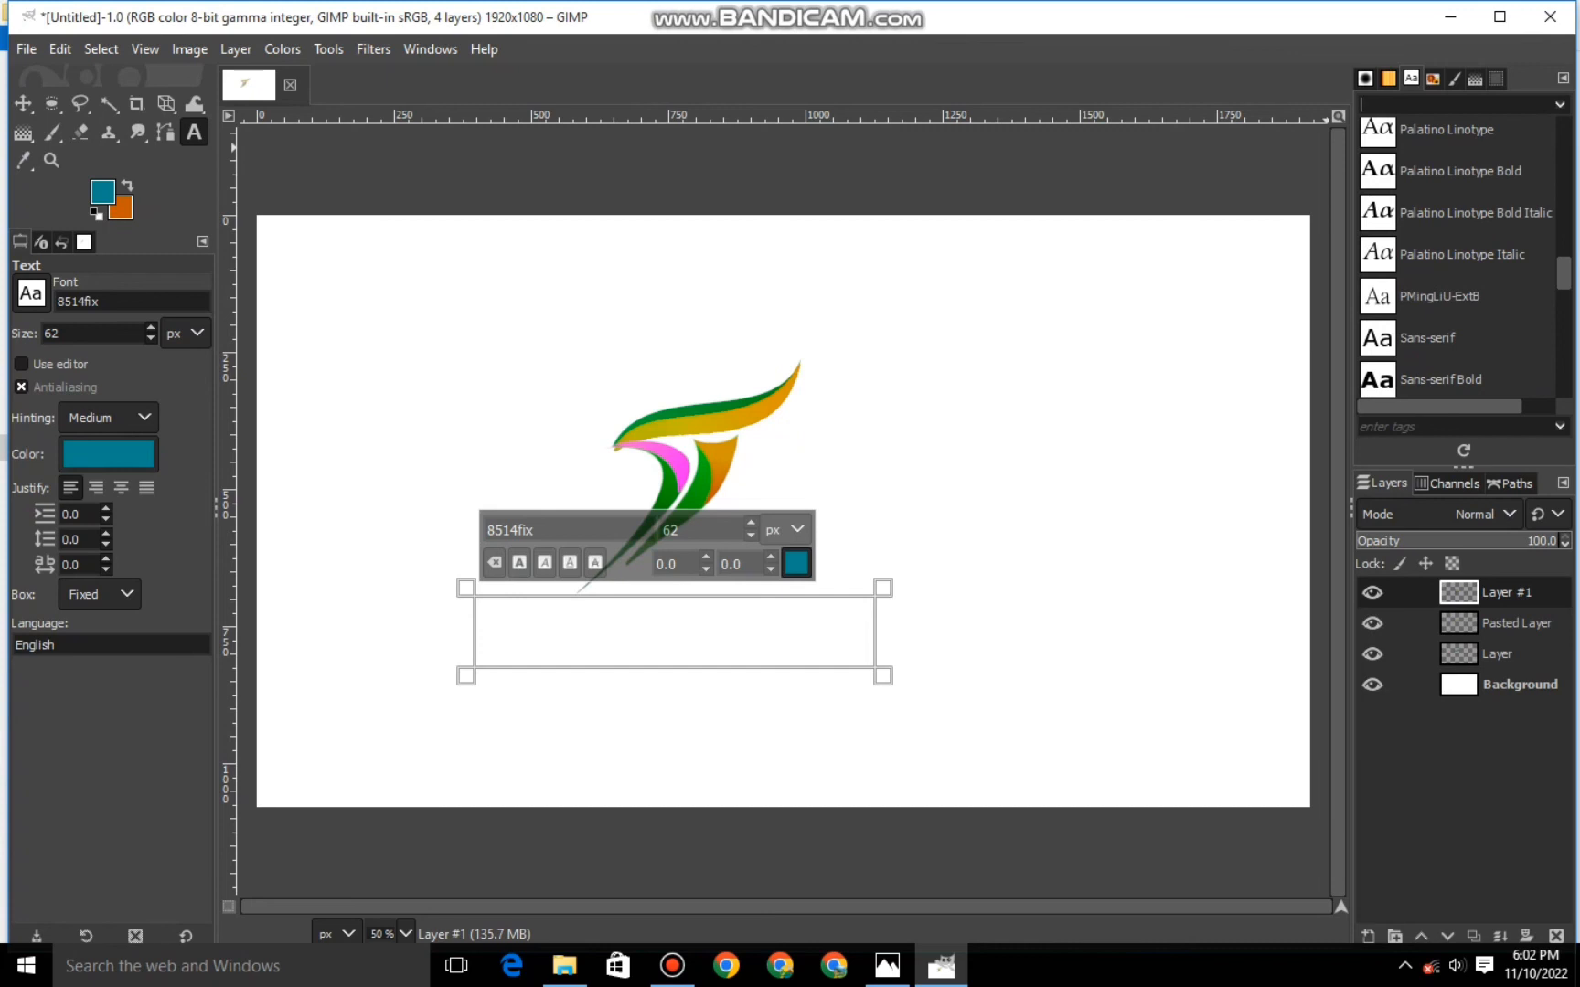
click(1475, 213)
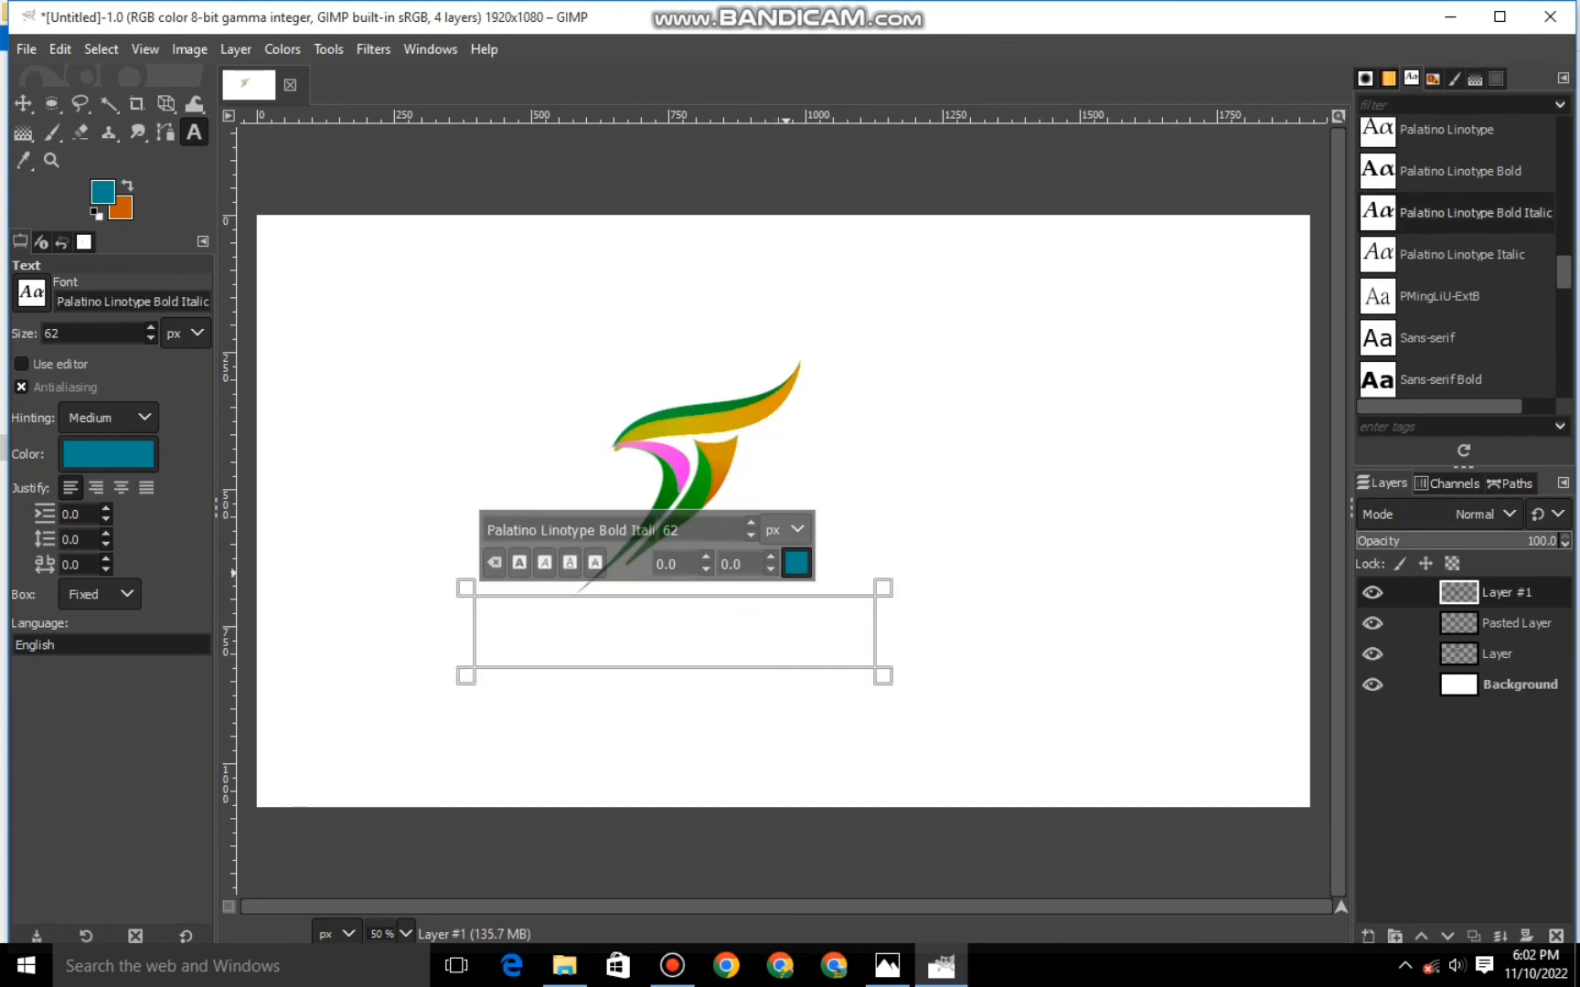
Set the text colour to orange and write "company name" in the text box.
click(797, 563)
drag(773, 632, 773, 648)
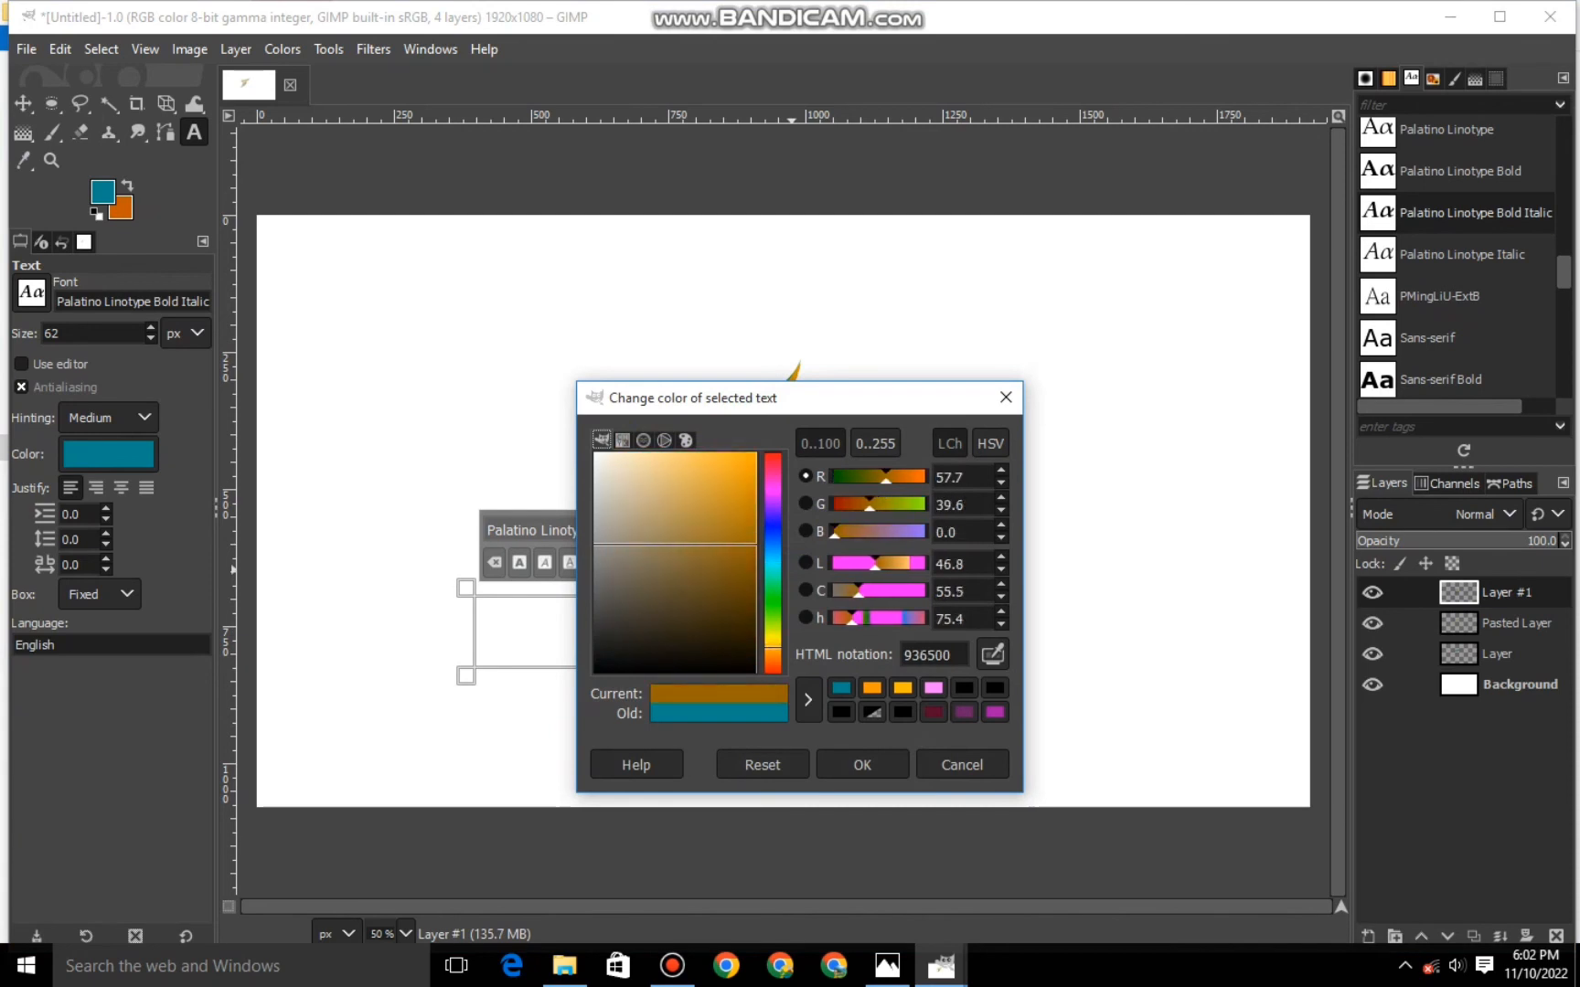
drag(737, 537, 757, 490)
click(863, 765)
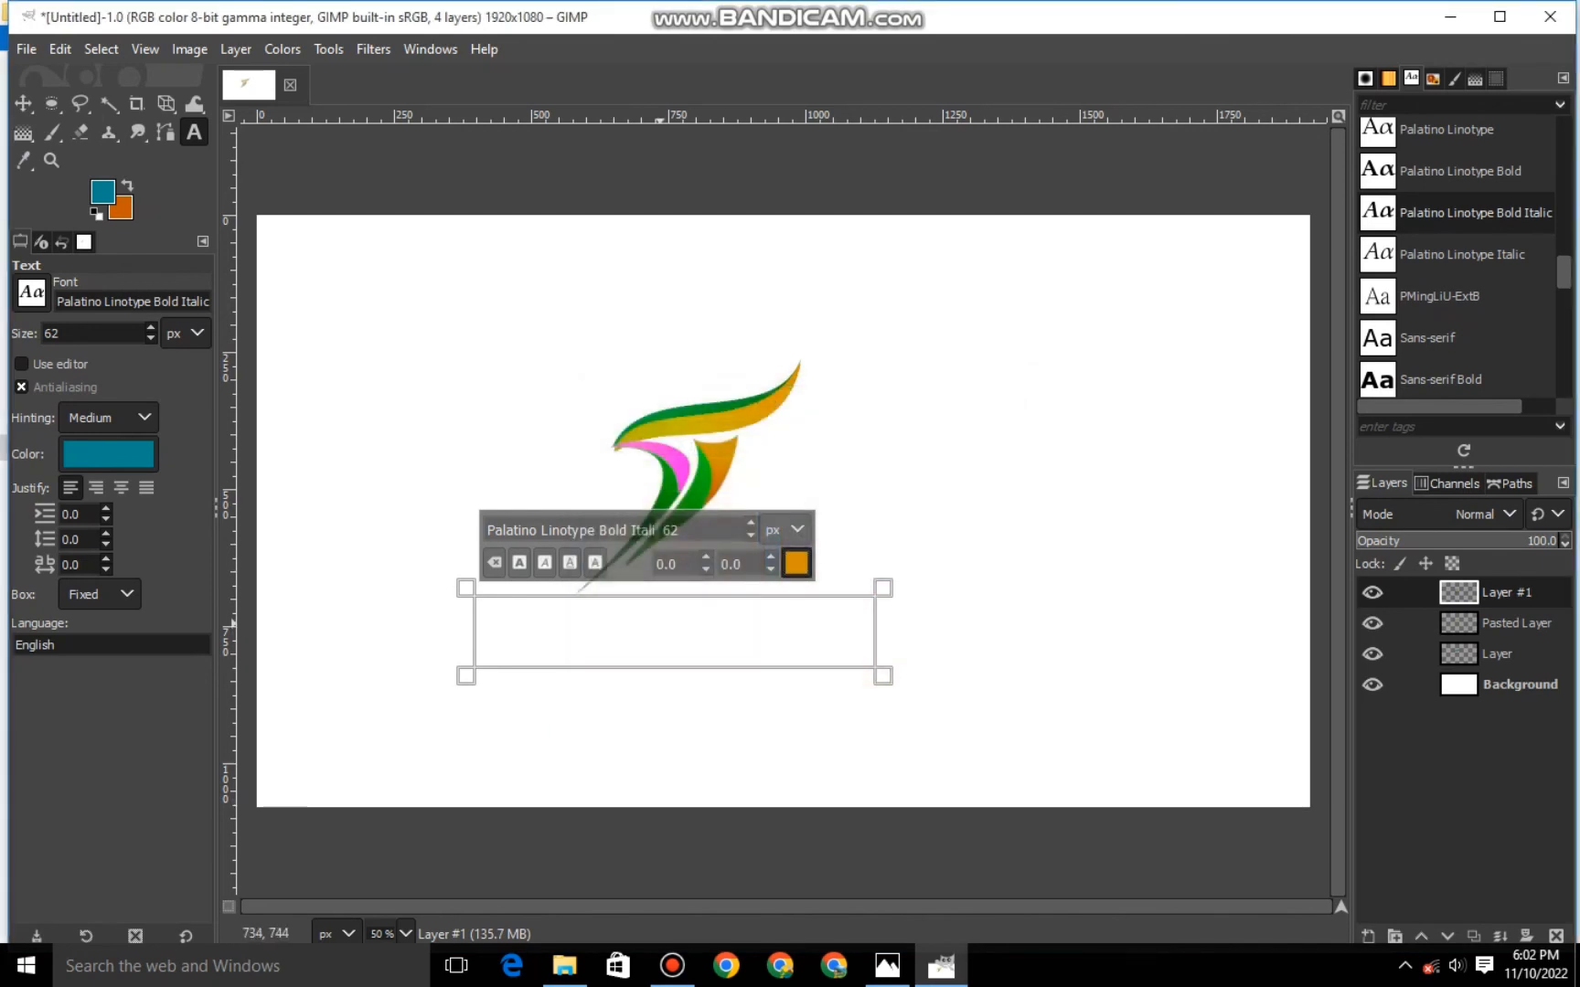
text(company)
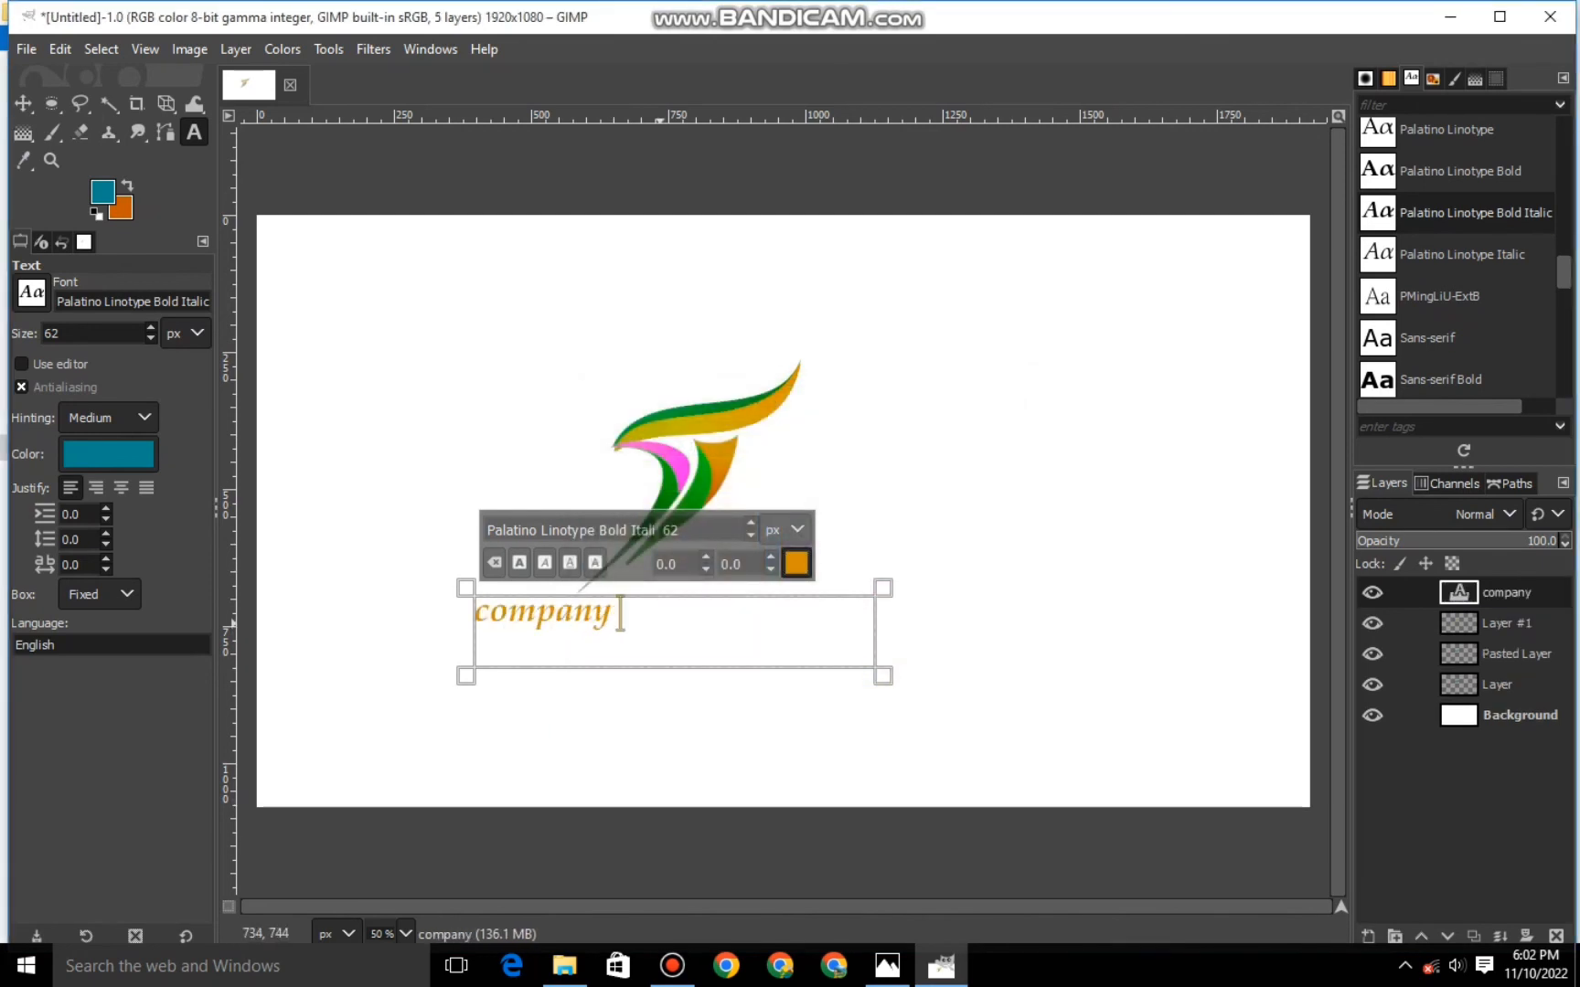
text( name)
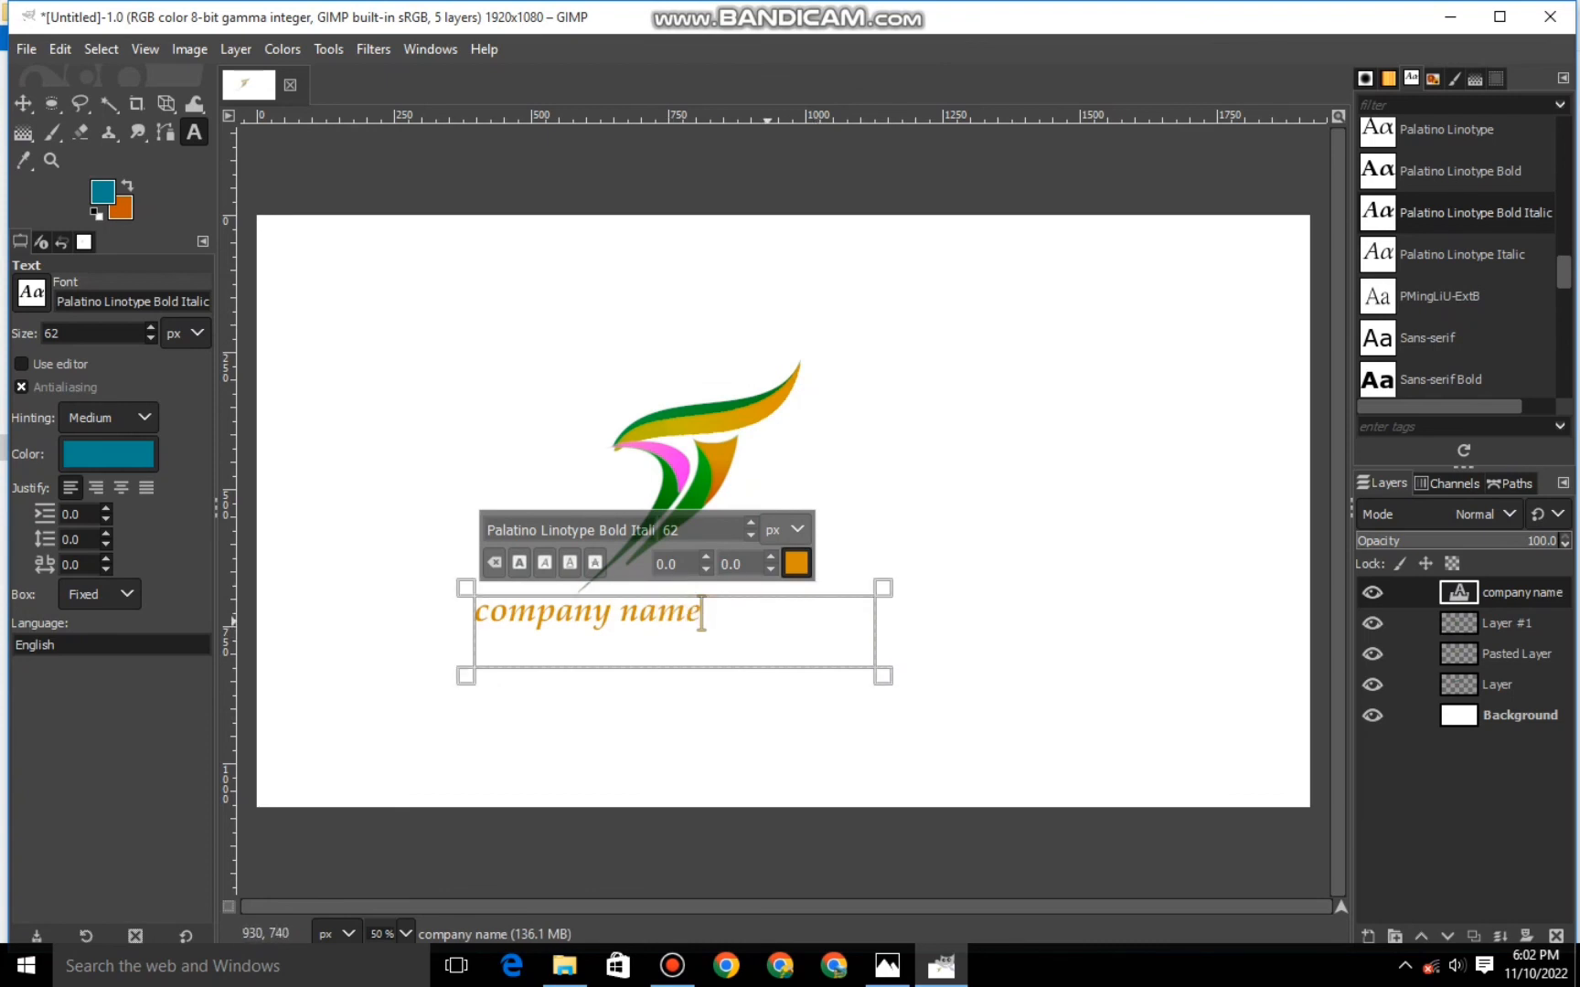
Increase the size of the whole "company name" text to 82 px and finish editing it.
drag(702, 614, 474, 615)
click(750, 524)
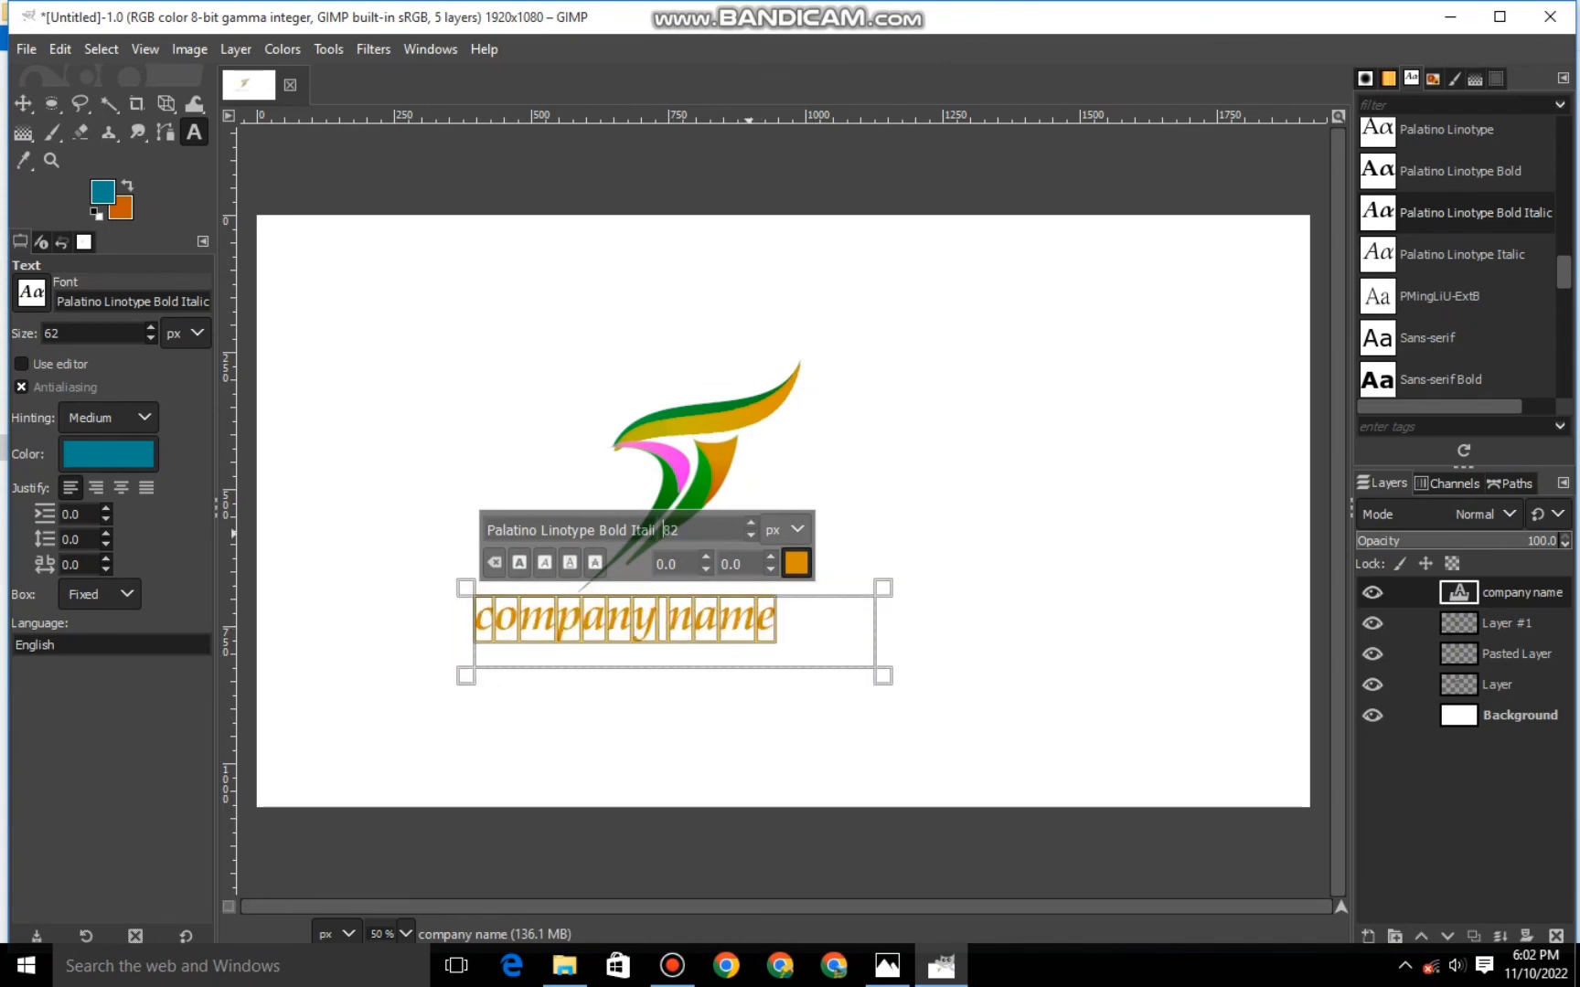
click(23, 104)
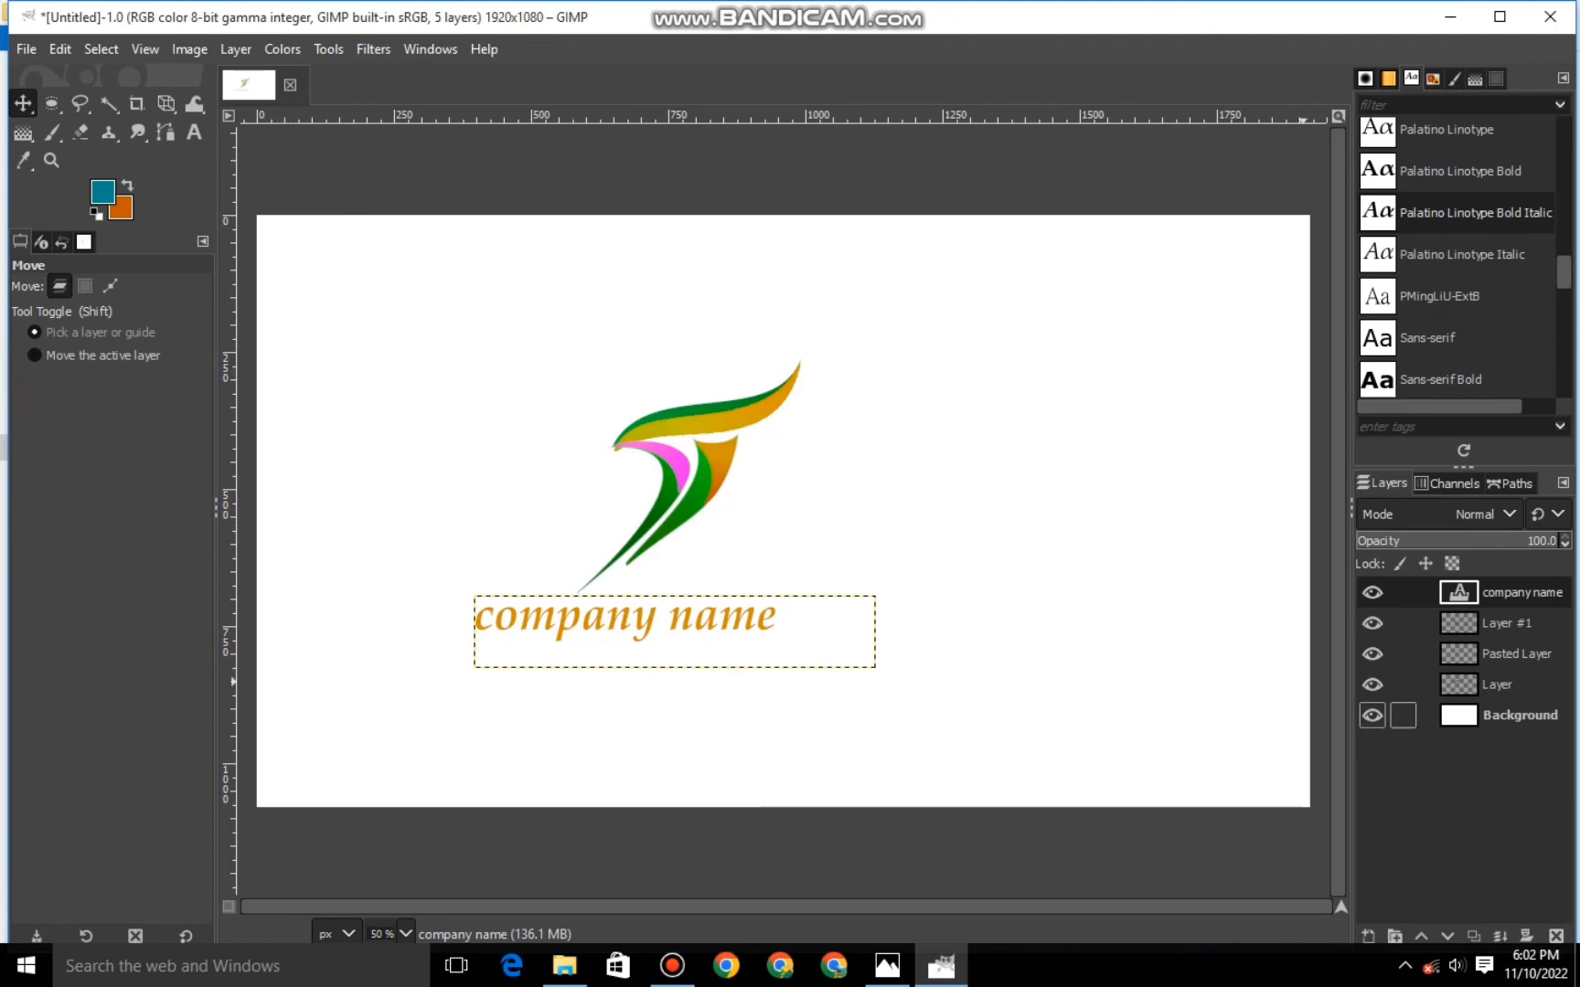
From the Downloads folder in File Explorer, bring texture-gradient-simple-background-blue-wallpaper-preview.jpg into GIMP as a layer directly above the Background.
click(1373, 593)
click(1372, 592)
click(1509, 715)
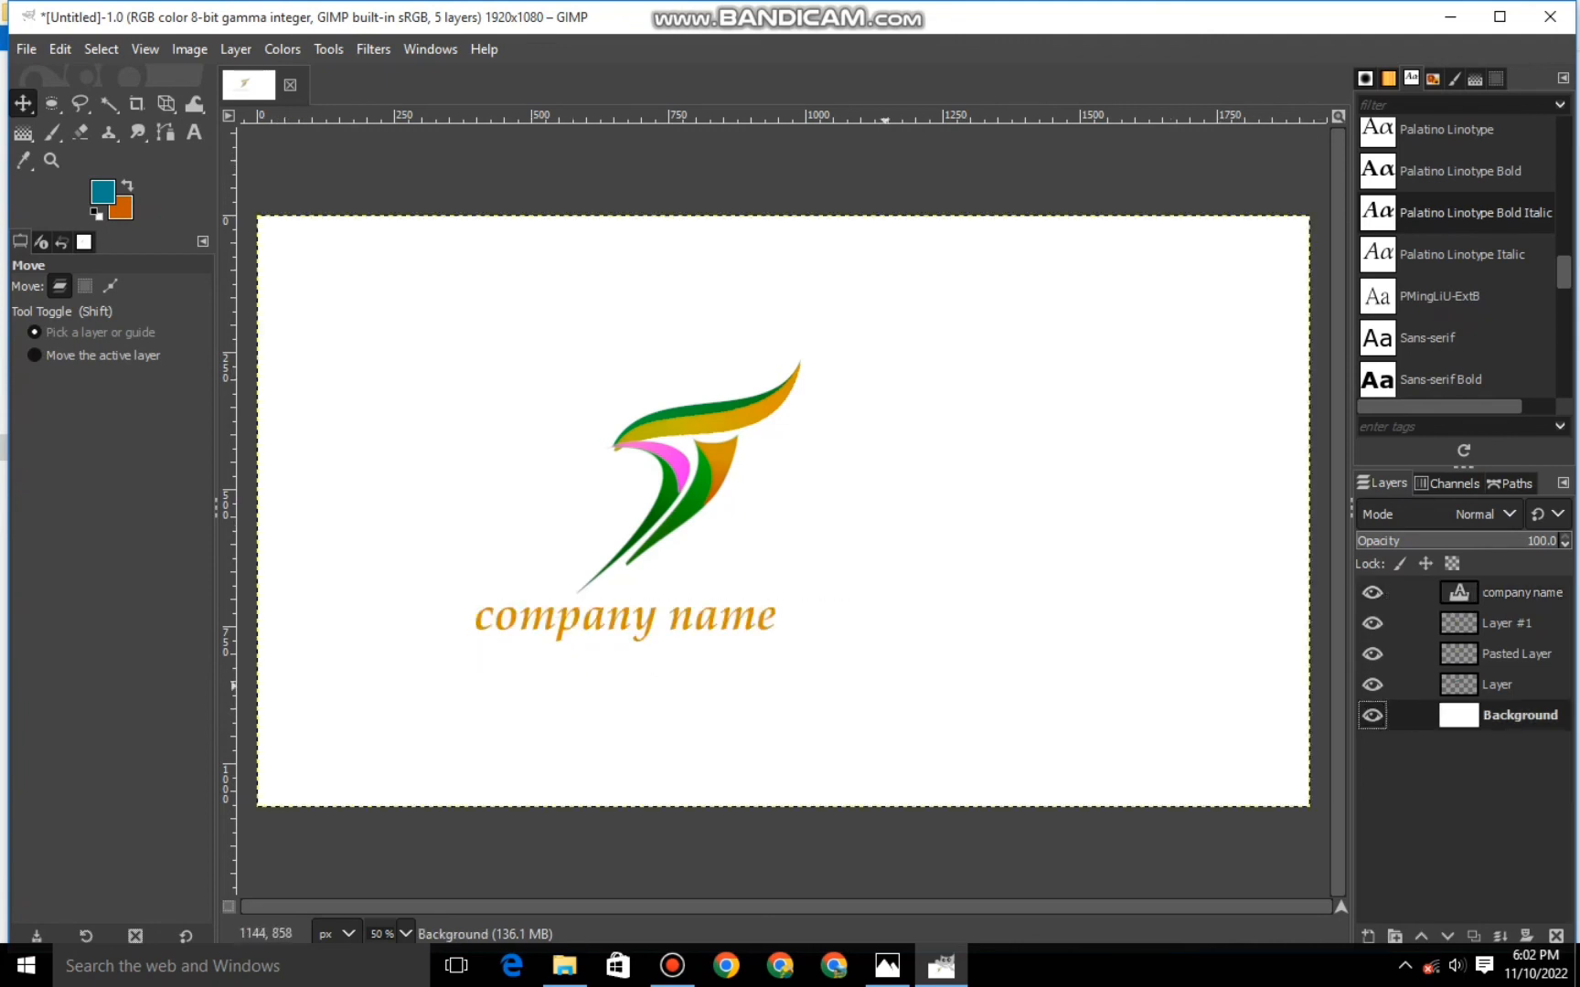
click(565, 966)
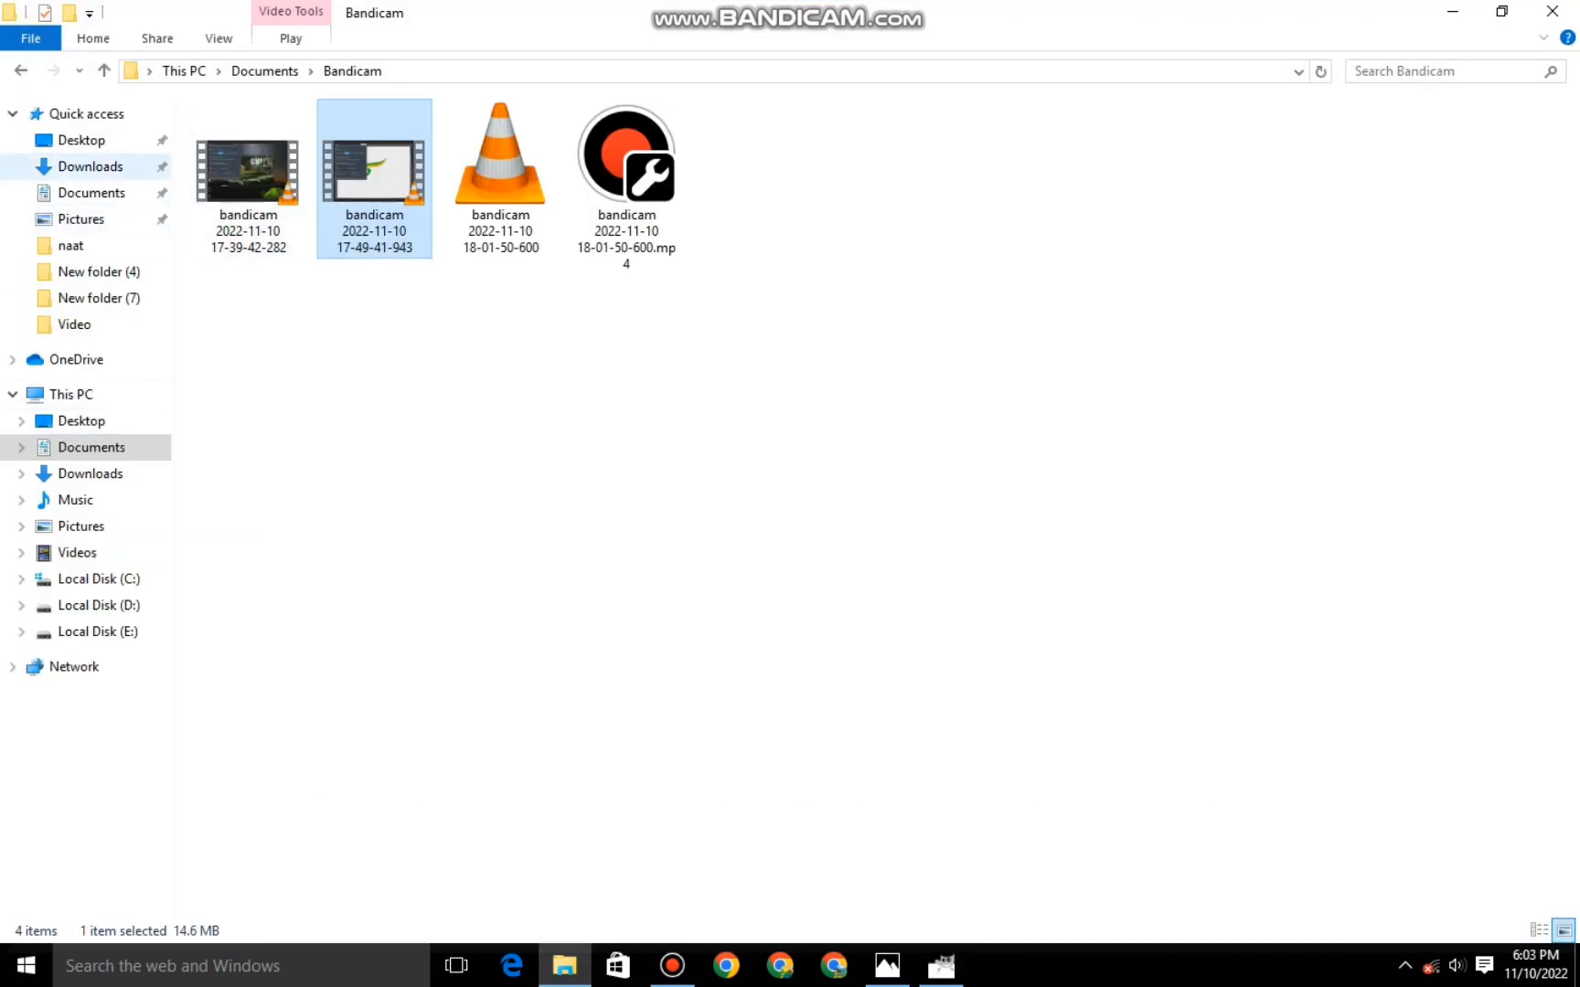
click(90, 168)
drag(878, 517, 796, 652)
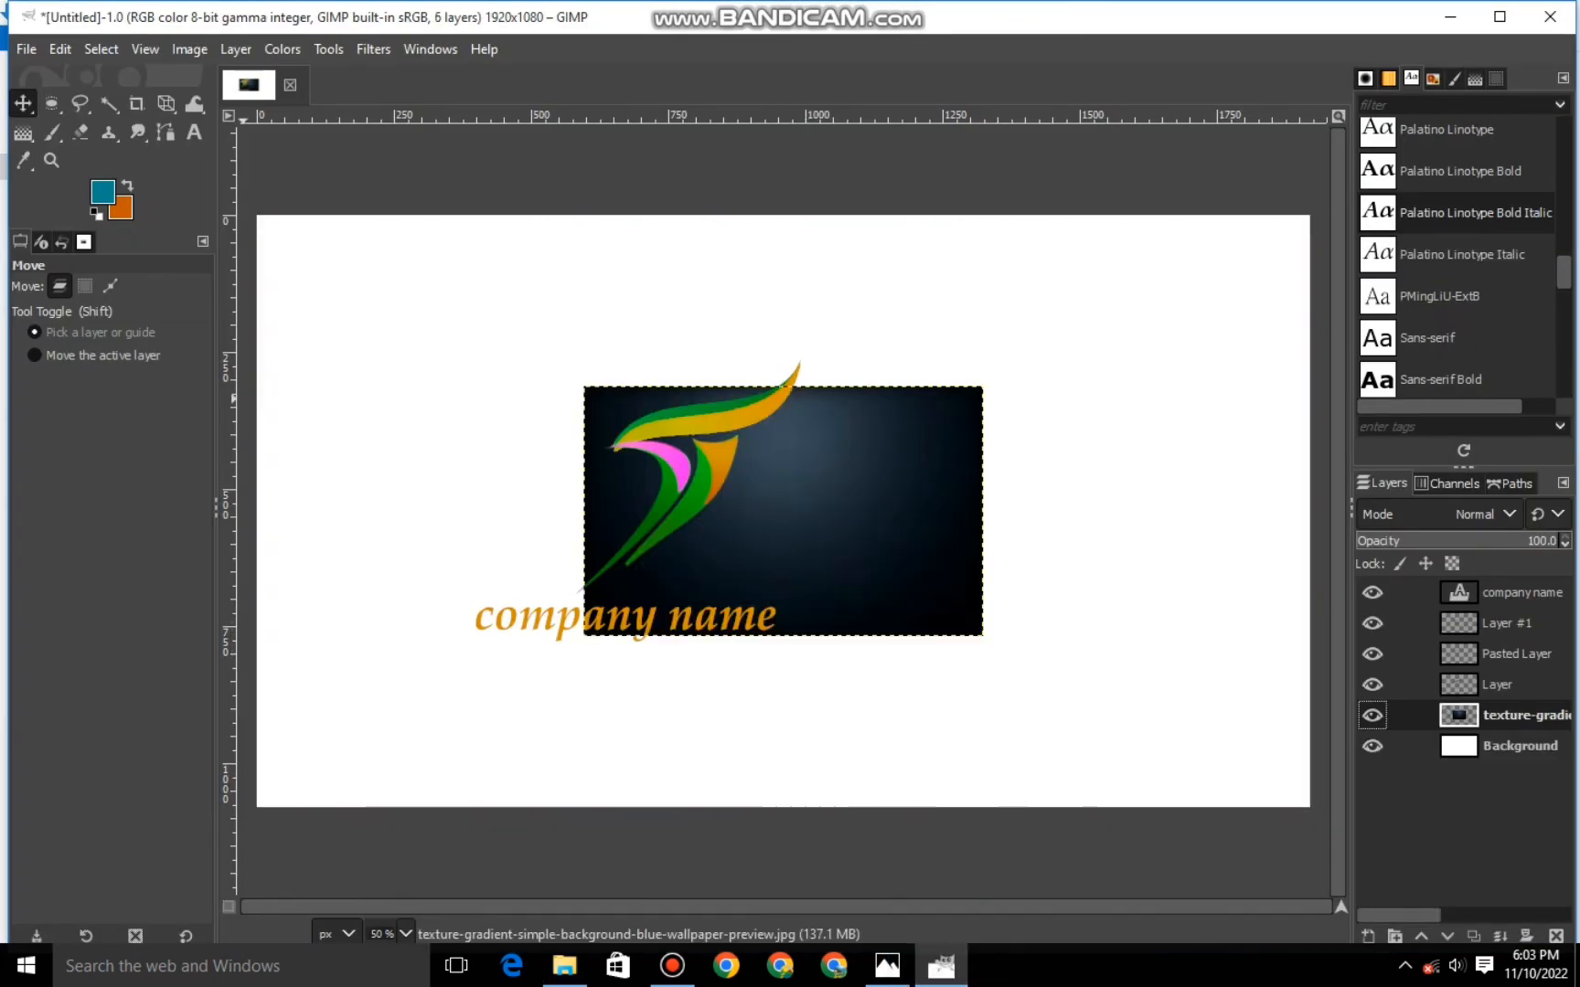
Scale the dark blue texture layer up proportionally, position it to fill the canvas, and apply the scaling.
click(165, 104)
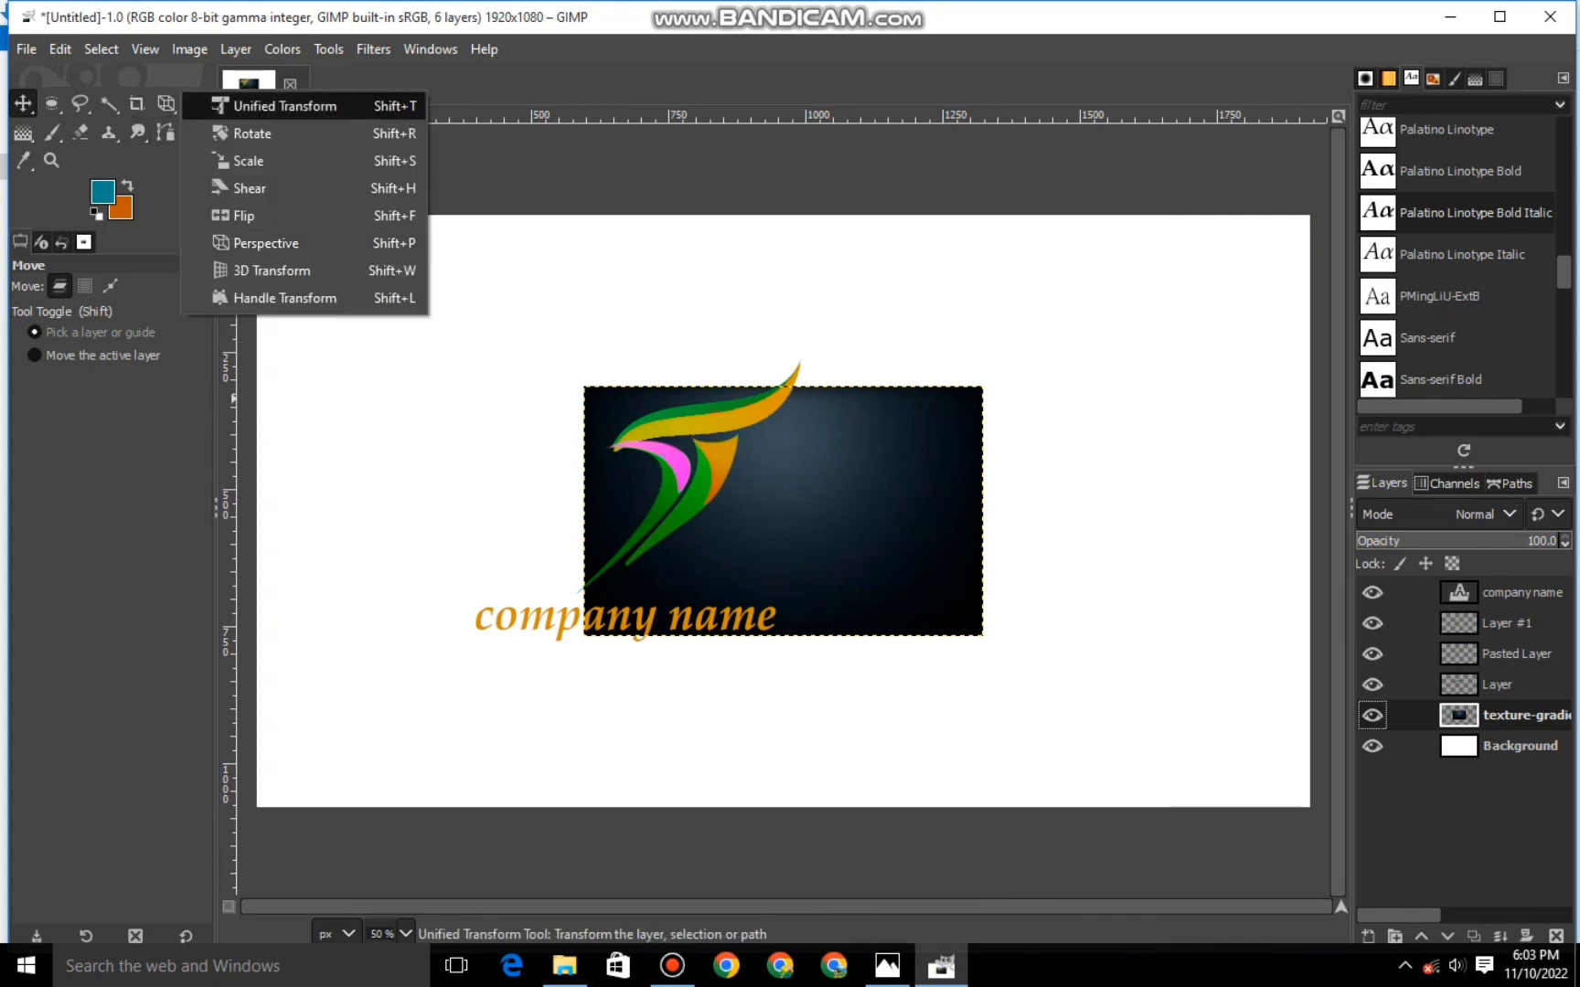
click(247, 160)
drag(658, 480, 1117, 765)
drag(654, 766, 684, 718)
click(1245, 287)
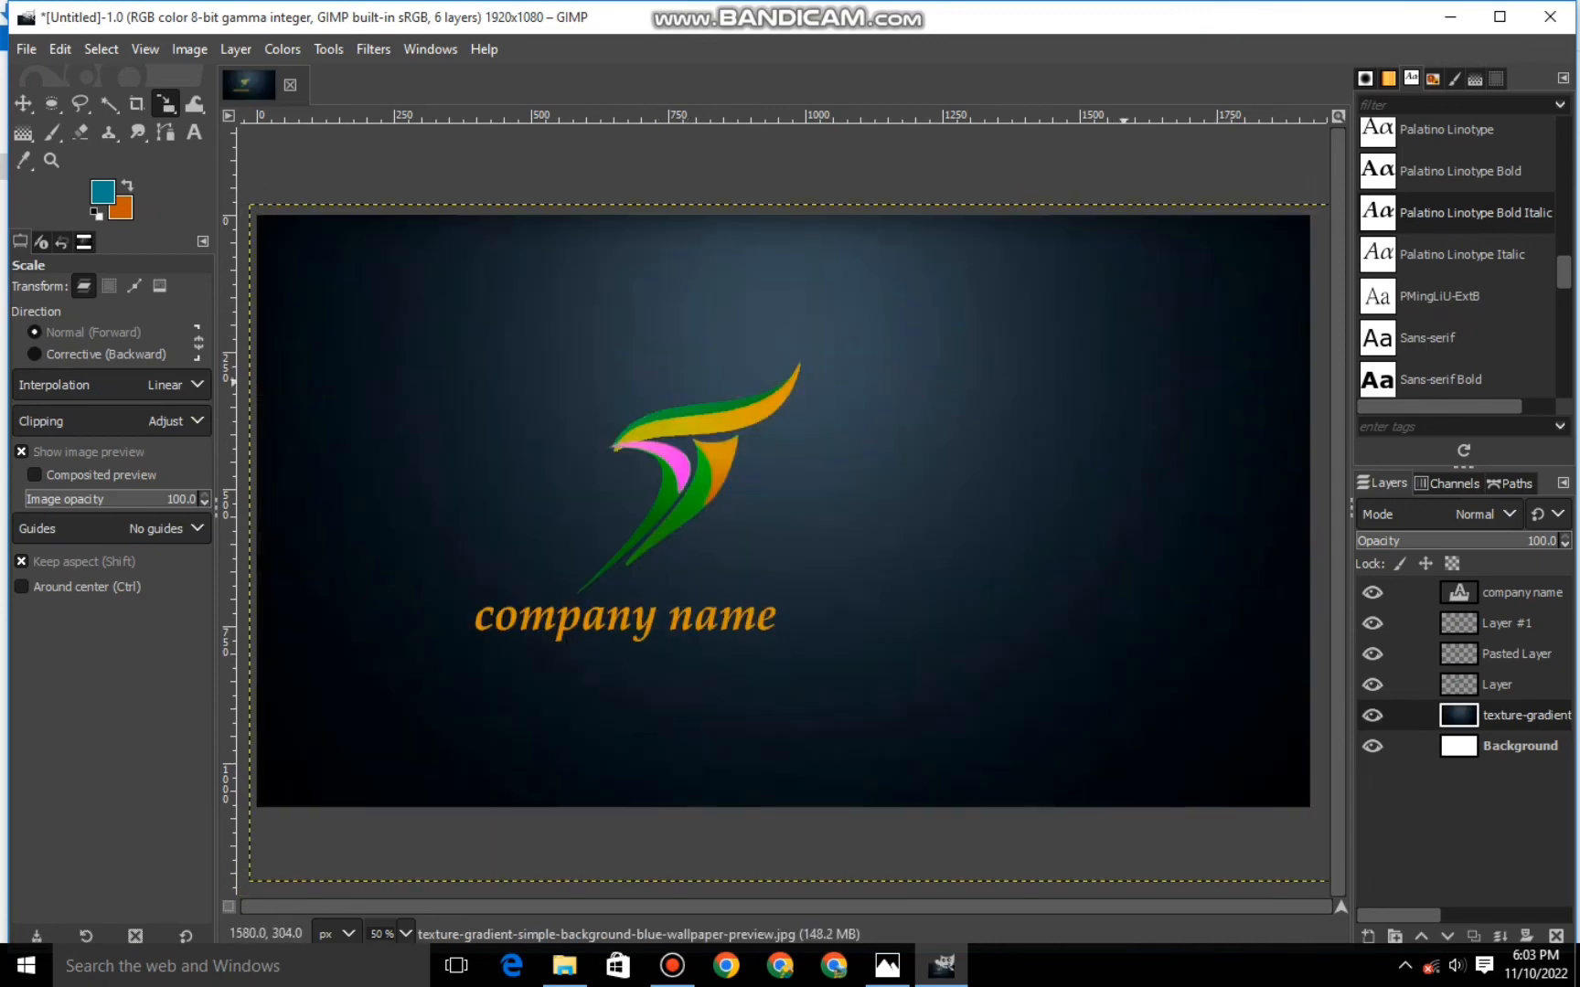
Scale the texture layer further to 2072 × 1295 px, re-centre it over the canvas, and apply the change.
click(768, 539)
drag(743, 494, 833, 461)
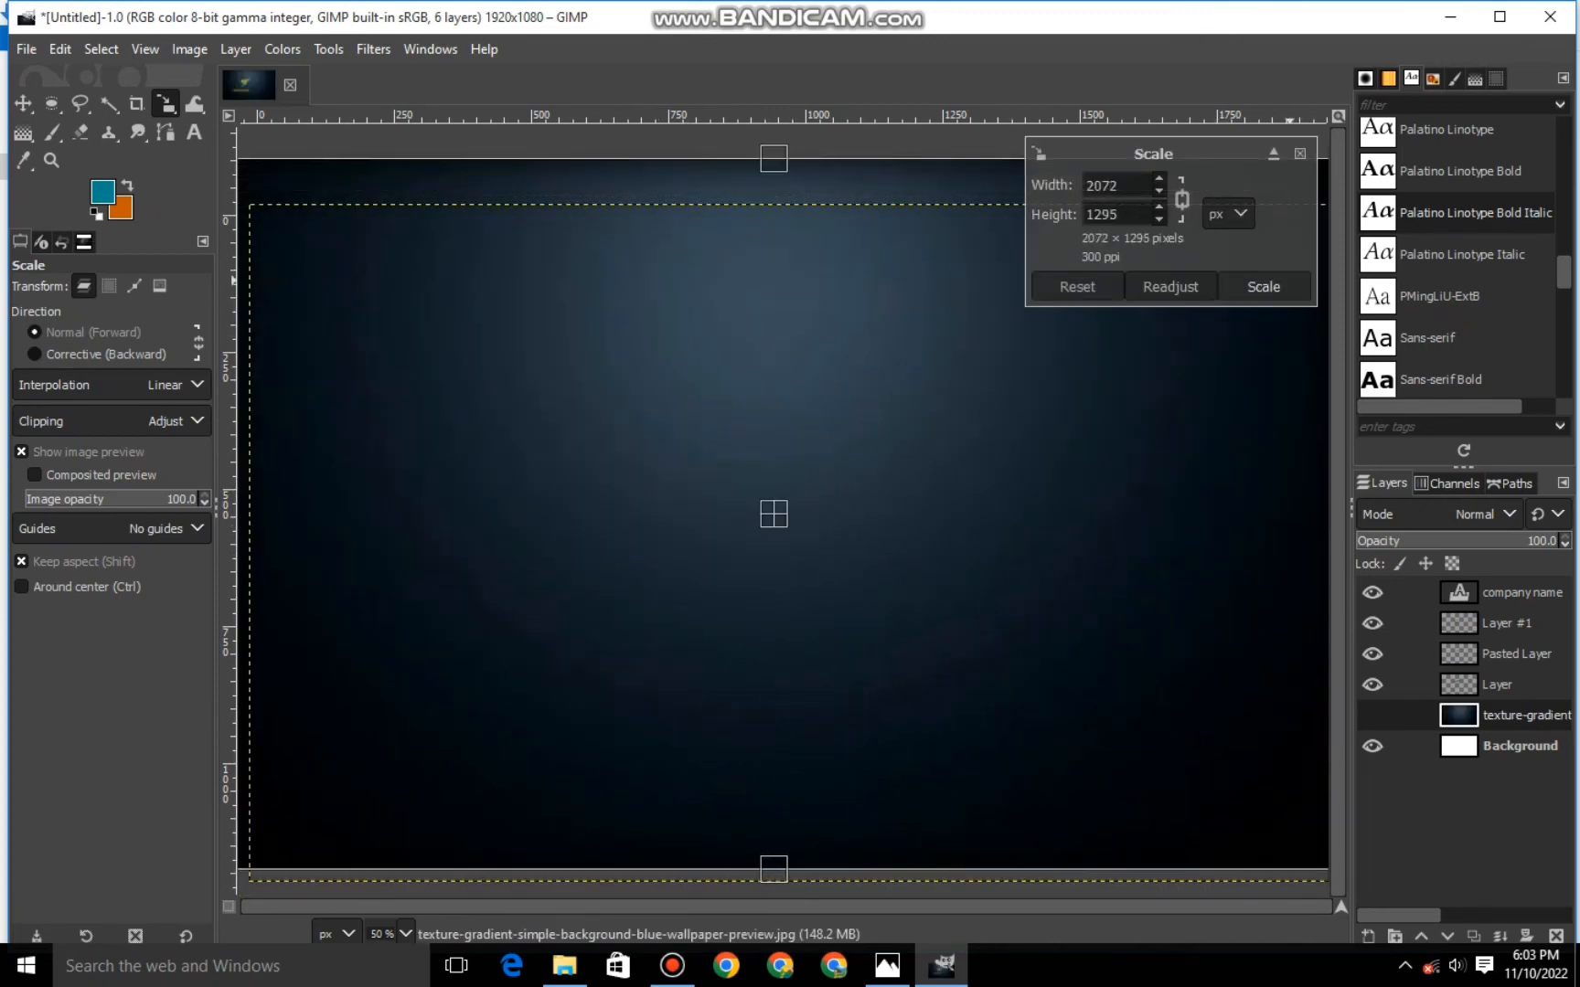
click(1277, 285)
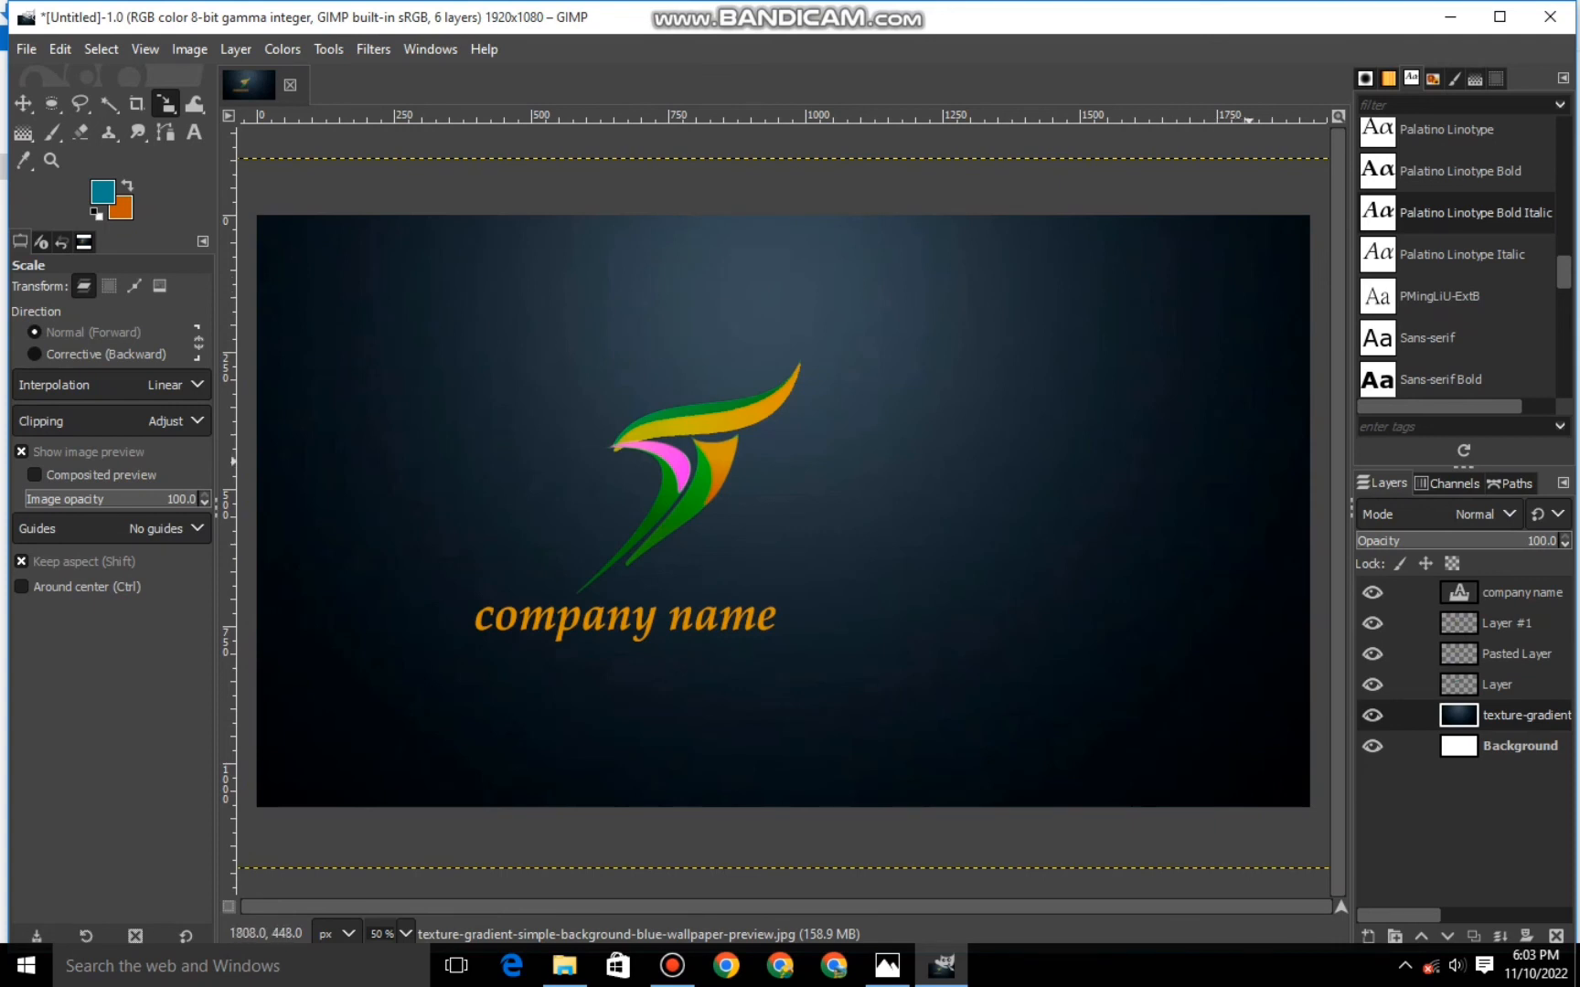
Identify the layers holding the two wave pieces by toggling their visibility, and merge Pasted Layer down into Layer.
key(Up)
key(Up)
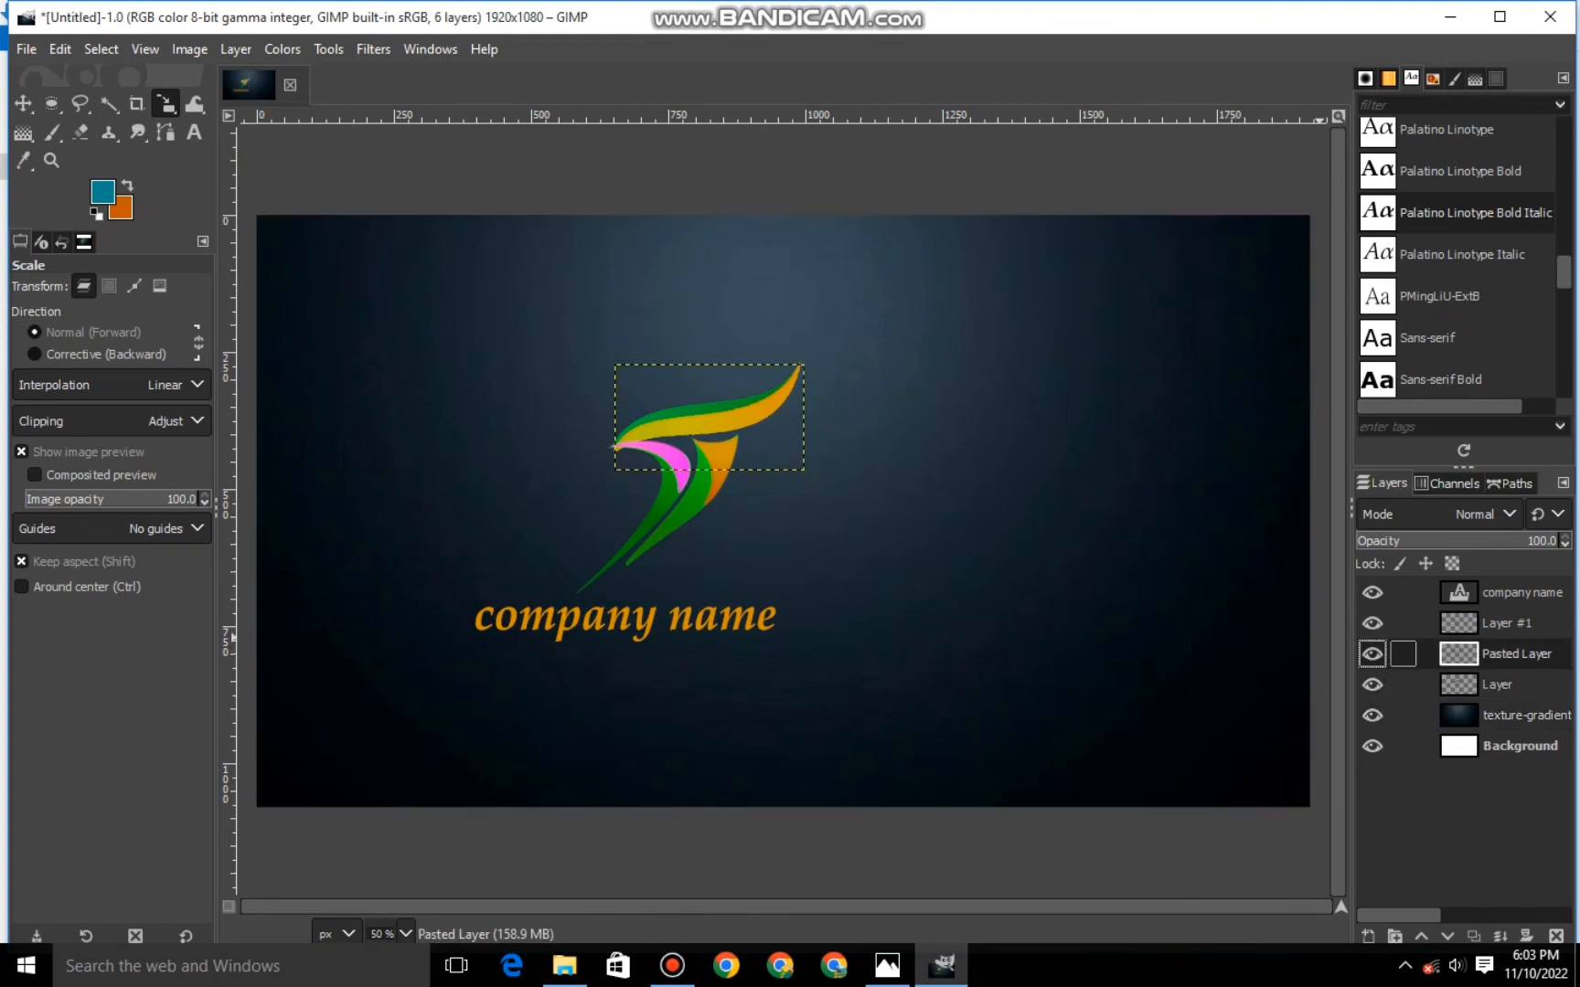
click(1372, 623)
click(1372, 623)
click(1372, 685)
click(1372, 684)
click(1497, 685)
right_click(1497, 654)
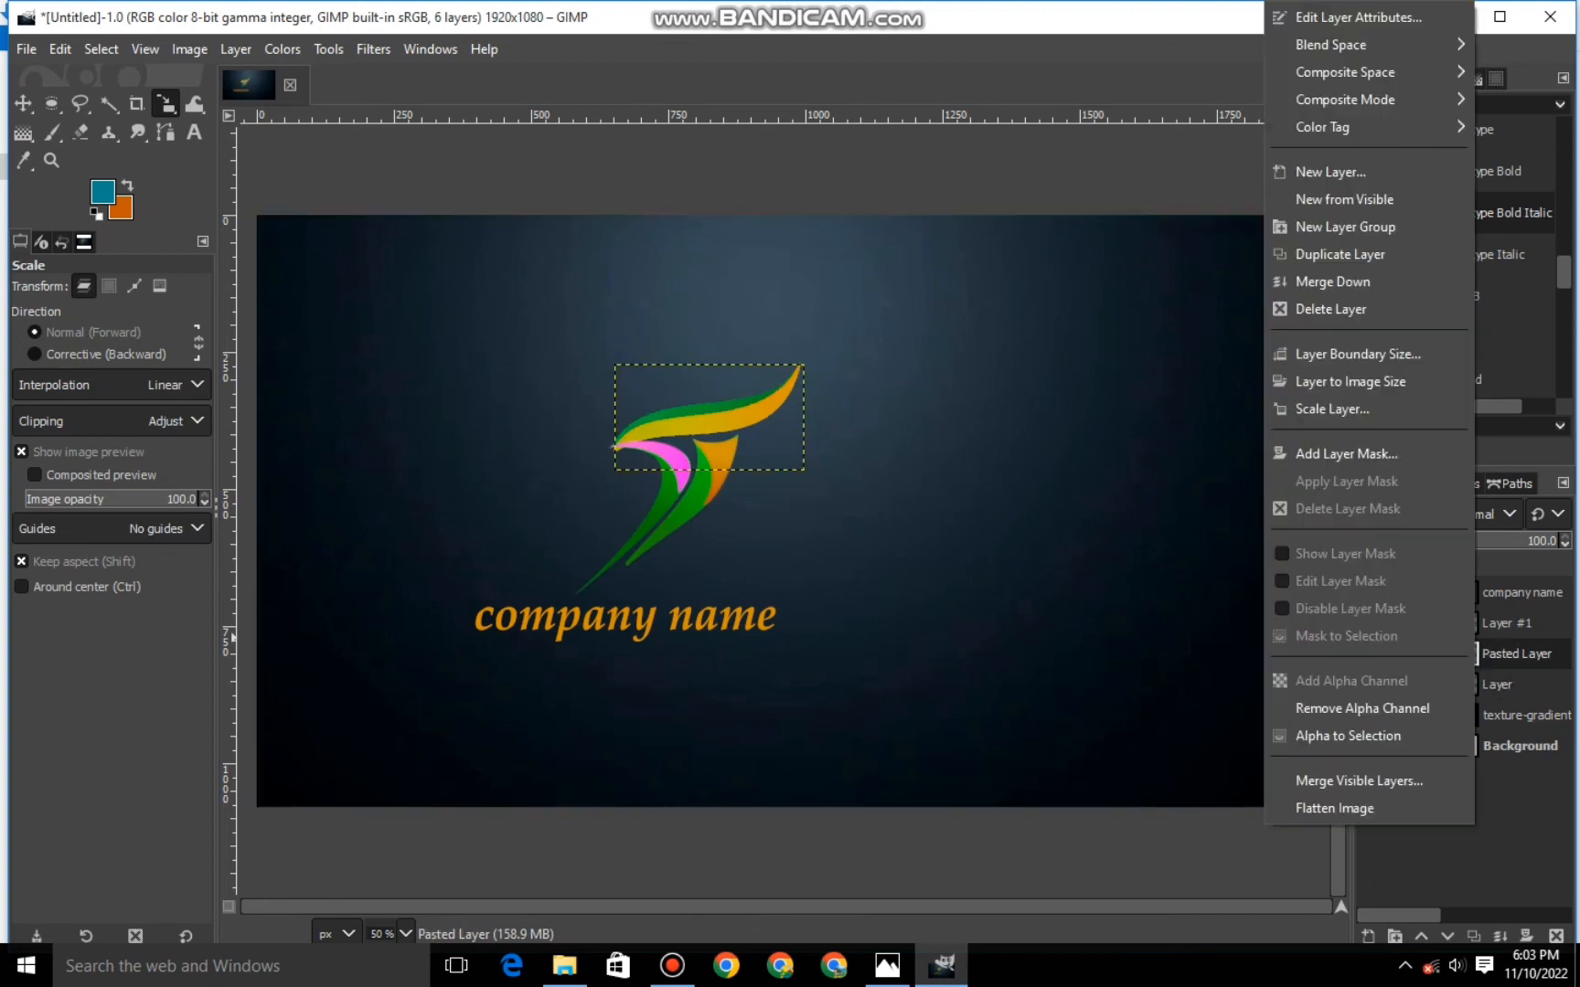
click(1316, 279)
click(1372, 654)
click(1372, 654)
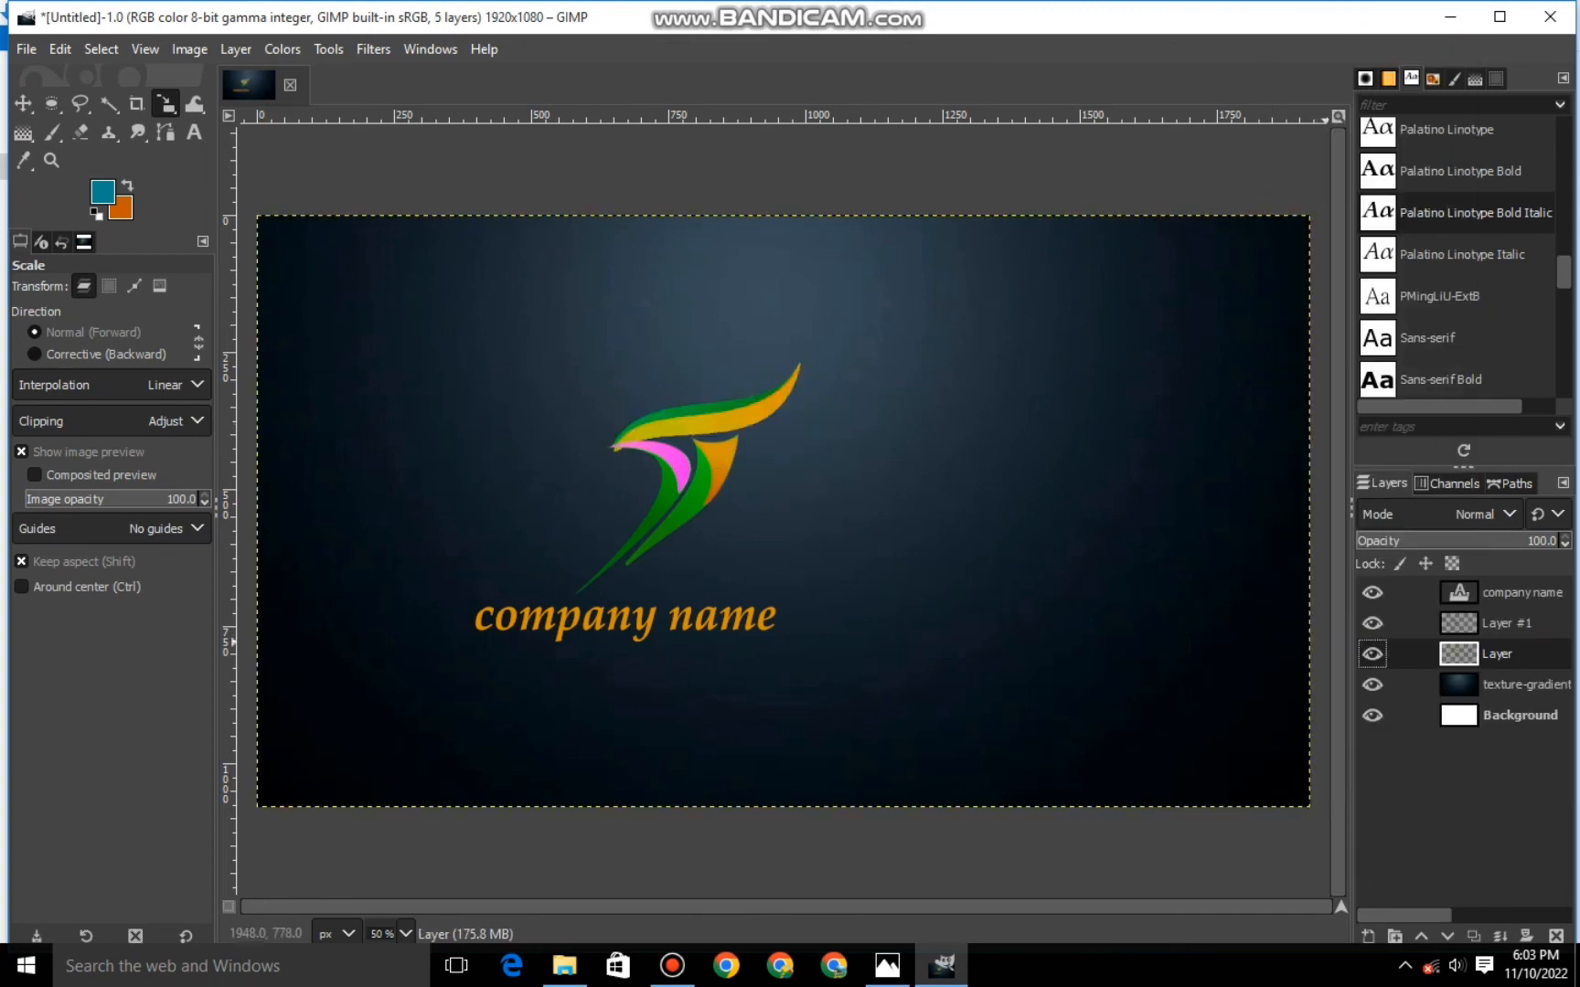
Nudge the merged wave slightly up and to the left above the lower shapes, keeping its layer at 1920 × 1080 px, and apply.
click(777, 507)
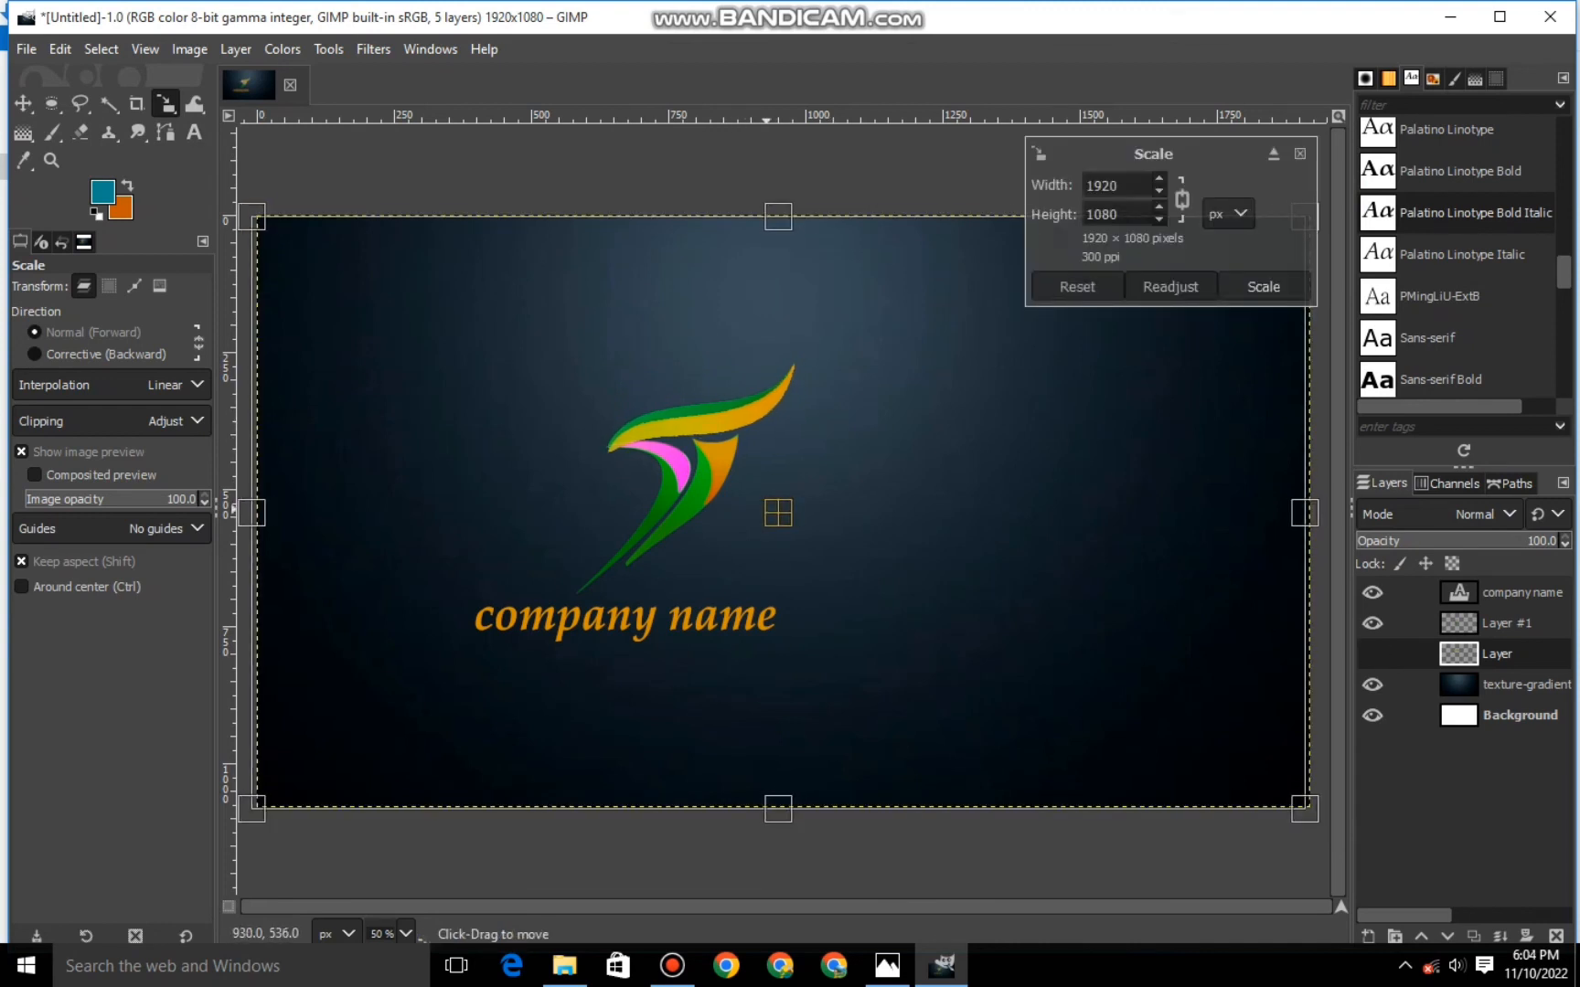
drag(776, 510, 767, 506)
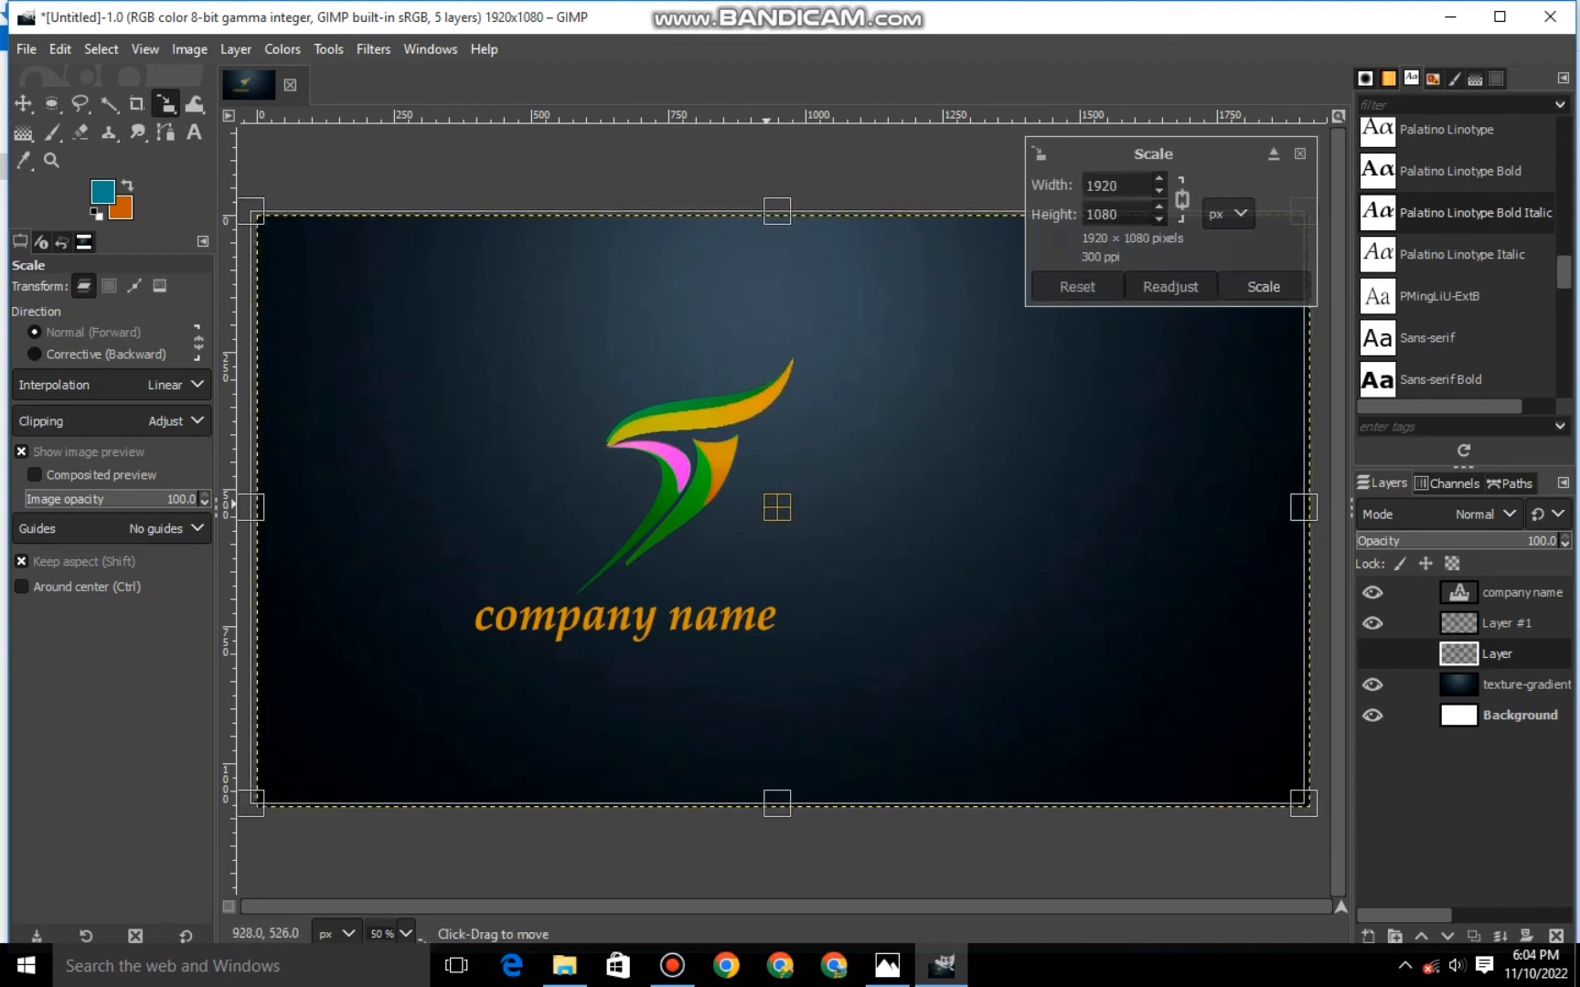
click(1254, 286)
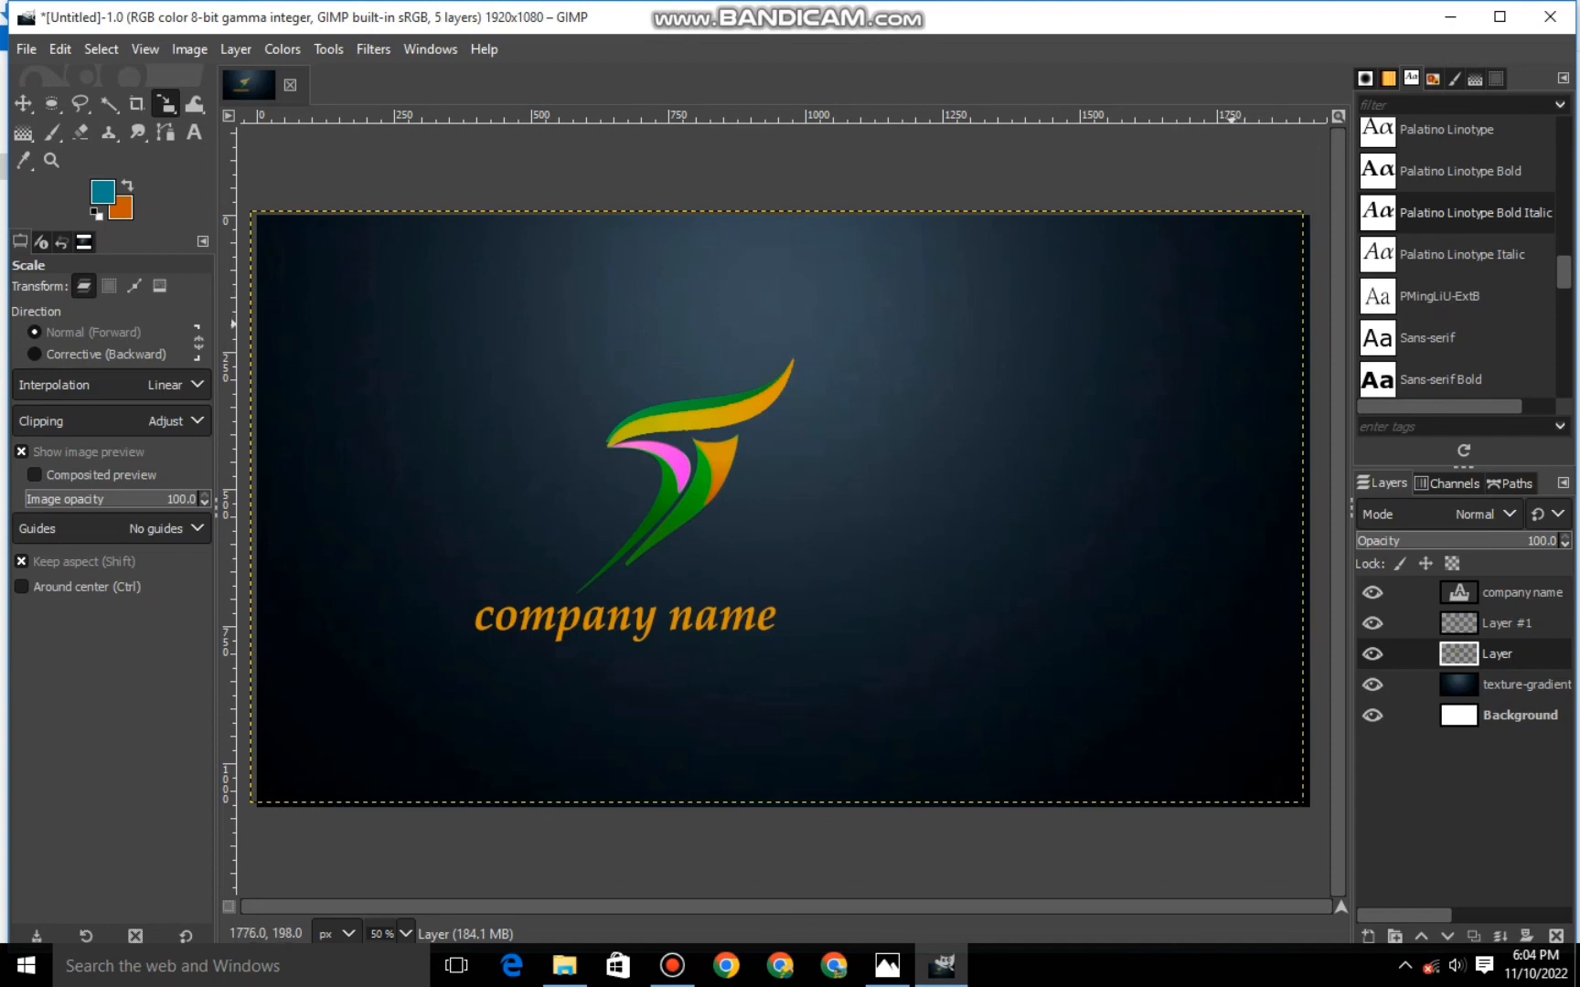
key(minus)
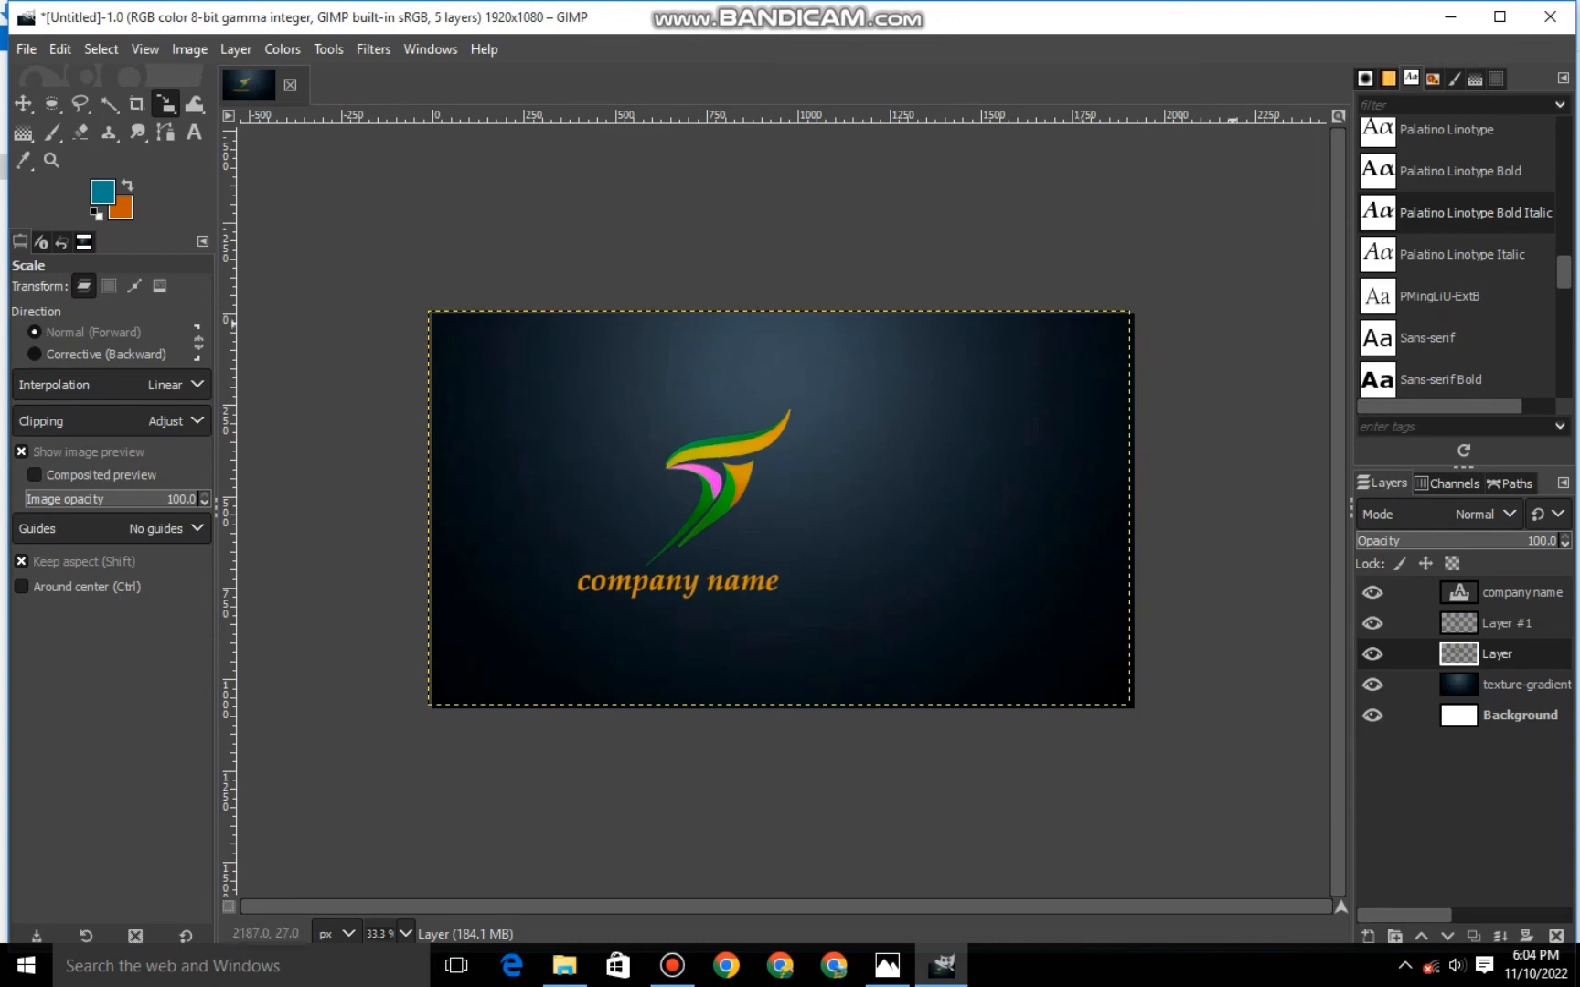